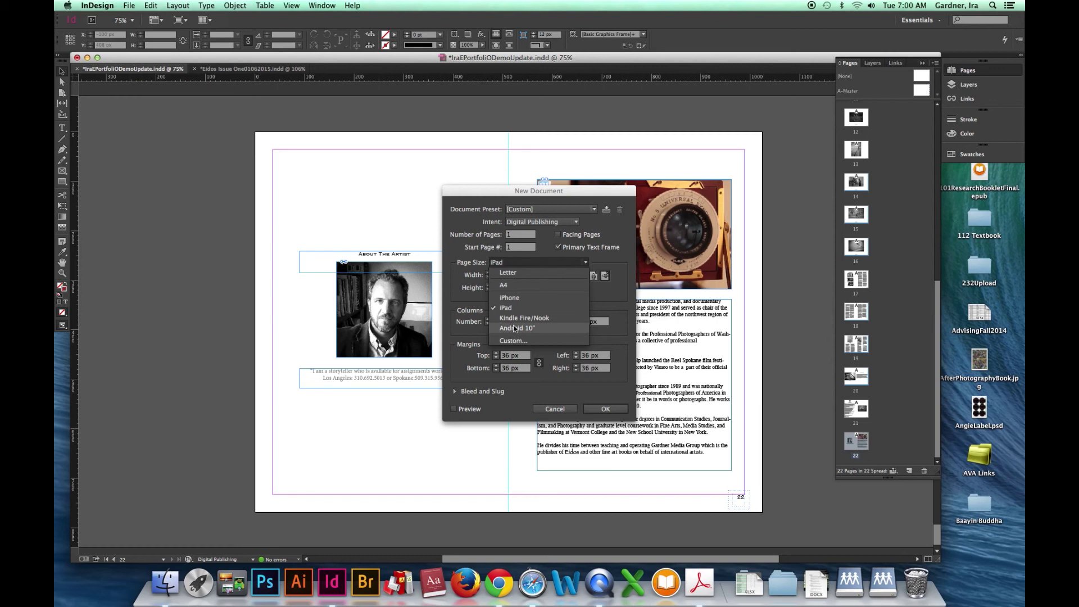
Create a new 20-page digital publishing document with the iPad page size in landscape orientation
click(511, 307)
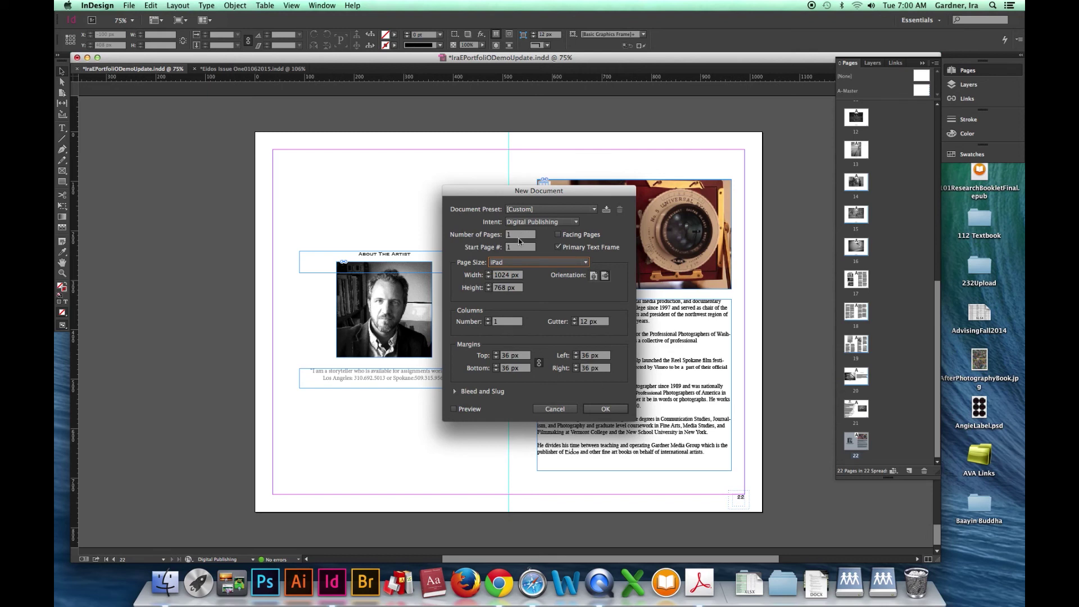
drag(521, 234, 500, 236)
text(20)
click(605, 276)
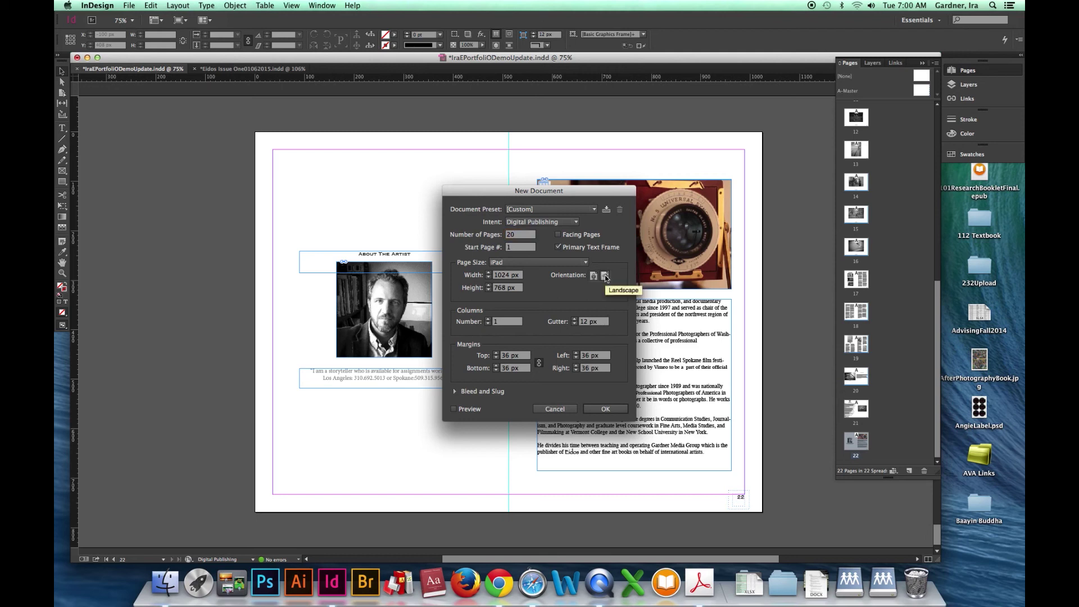
click(608, 409)
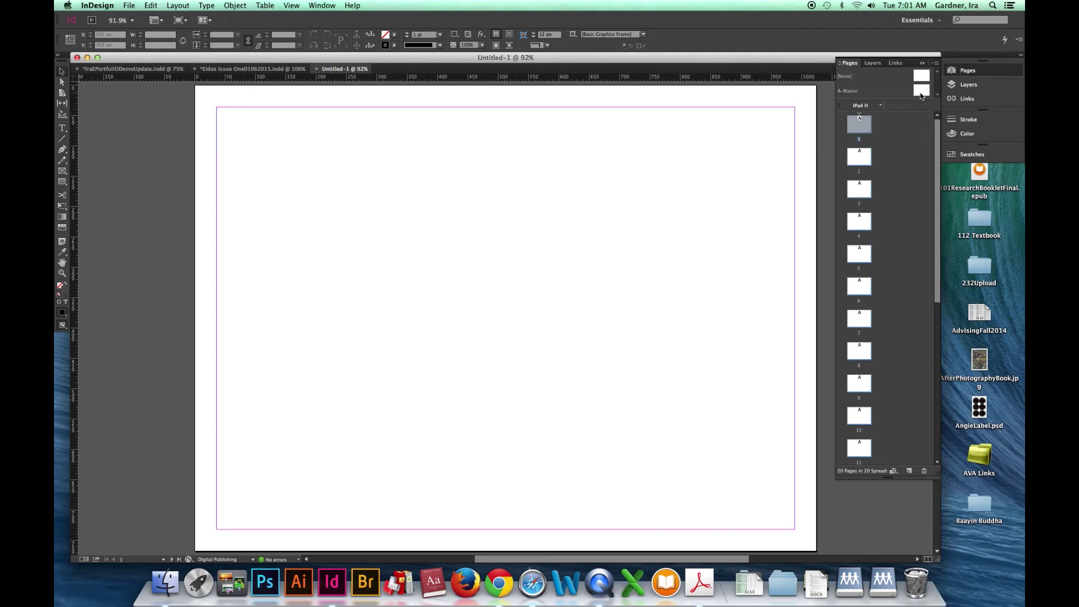
Open the A-Master page and place a vertical guide down its centre at X 512 px
click(921, 92)
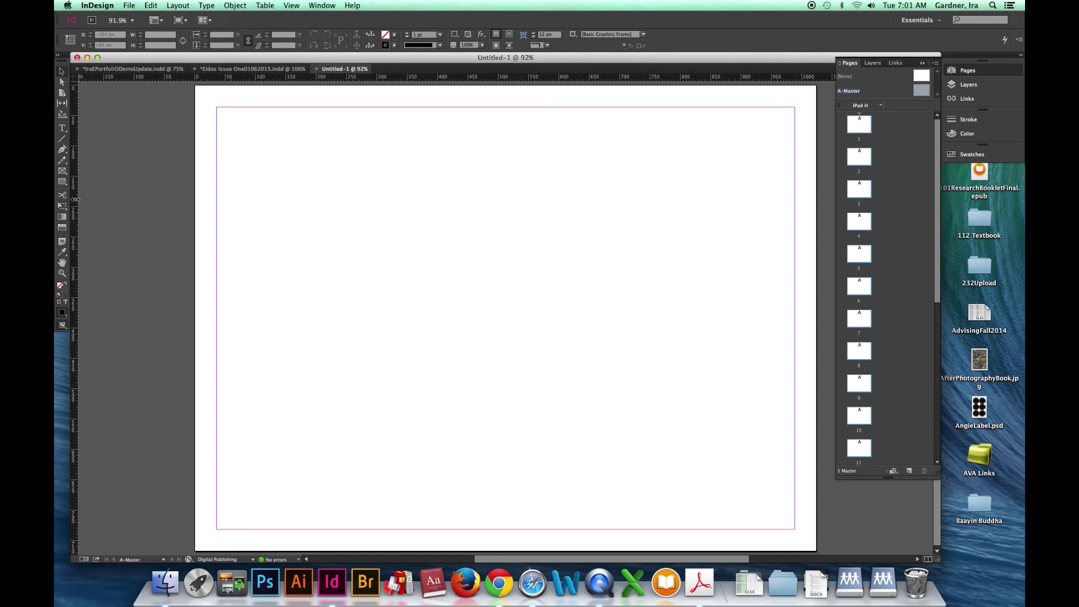
drag(74, 199, 614, 247)
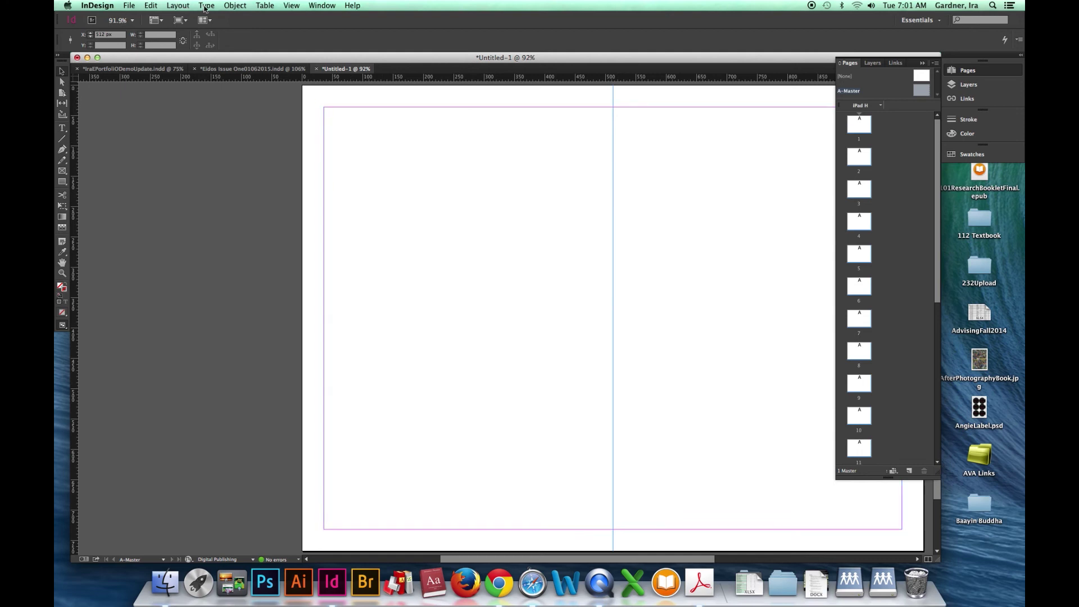
Draw a small text frame below the master page's lower-right margin corner and insert a Current Page Number marker in it
click(62, 128)
click(882, 542)
drag(875, 537, 891, 548)
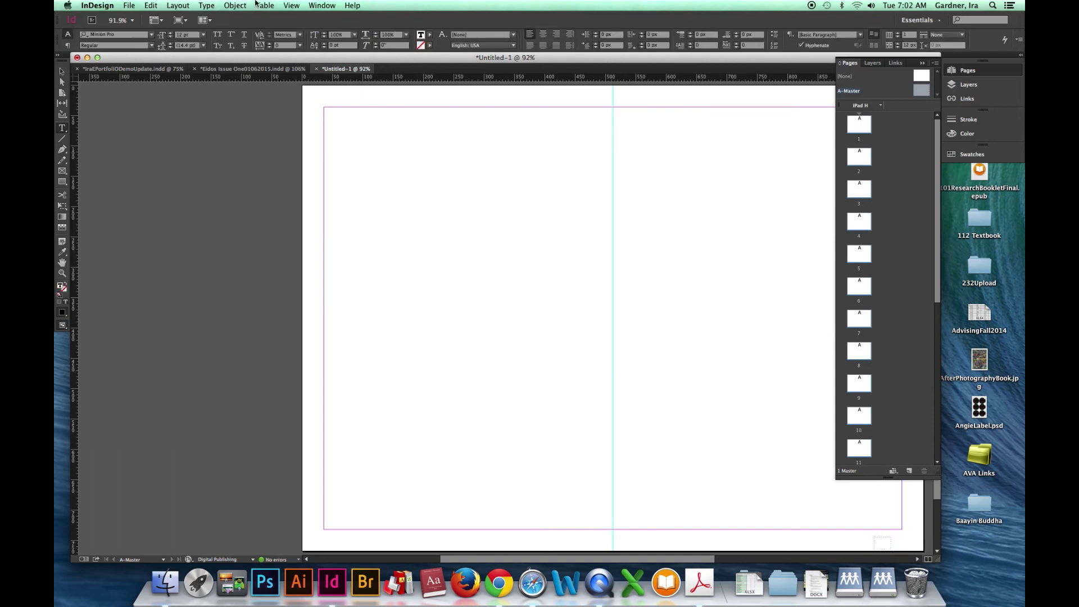
click(207, 5)
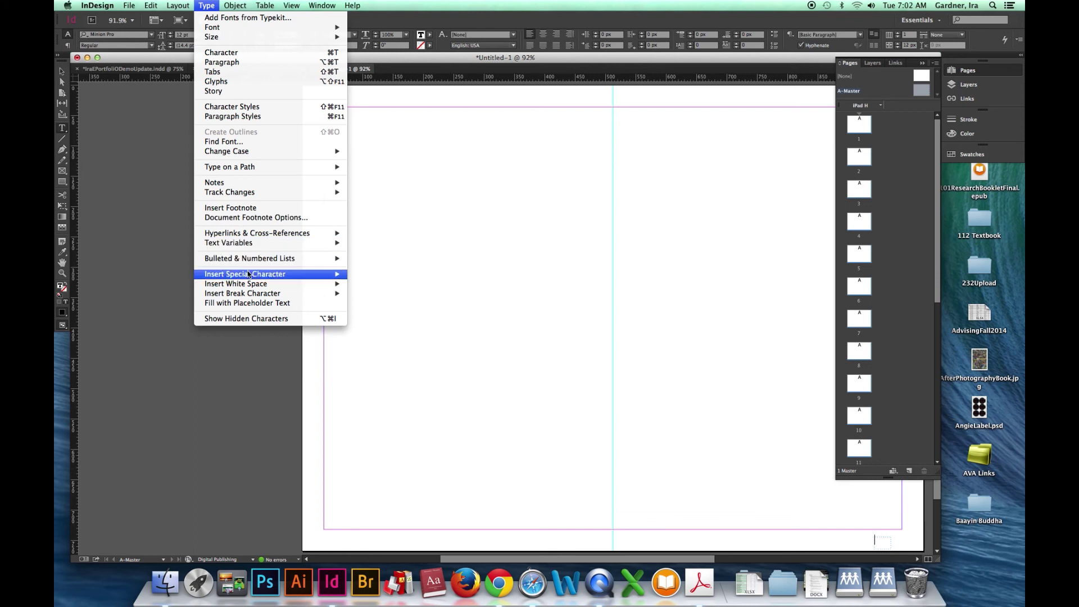
mouse_move(248, 274)
mouse_move(371, 285)
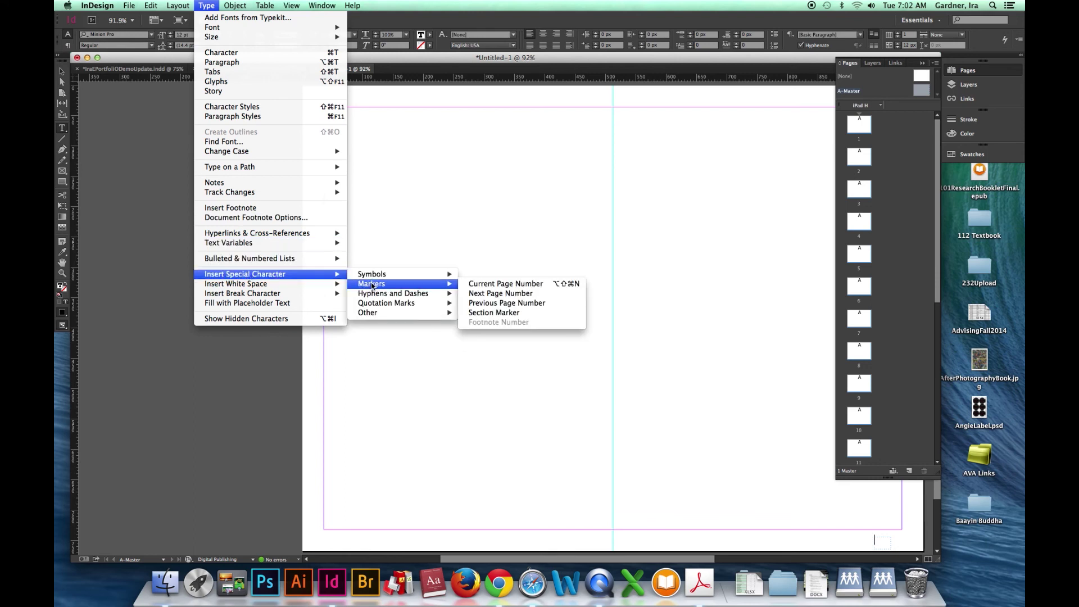
click(484, 284)
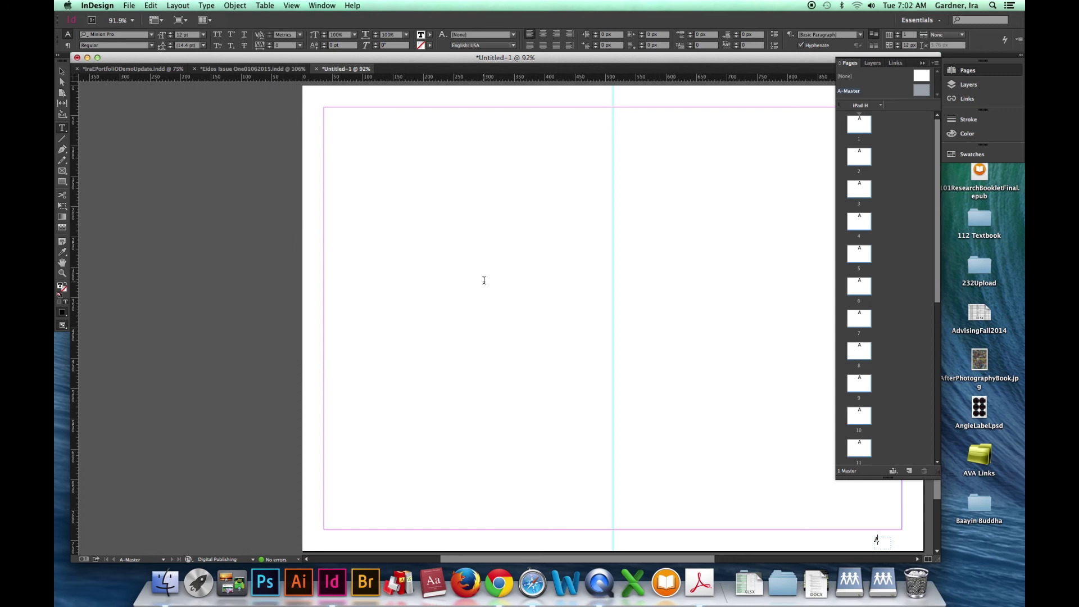
Move the page number frame flush with the right margin just below the bottom margin and right-align its text
click(62, 71)
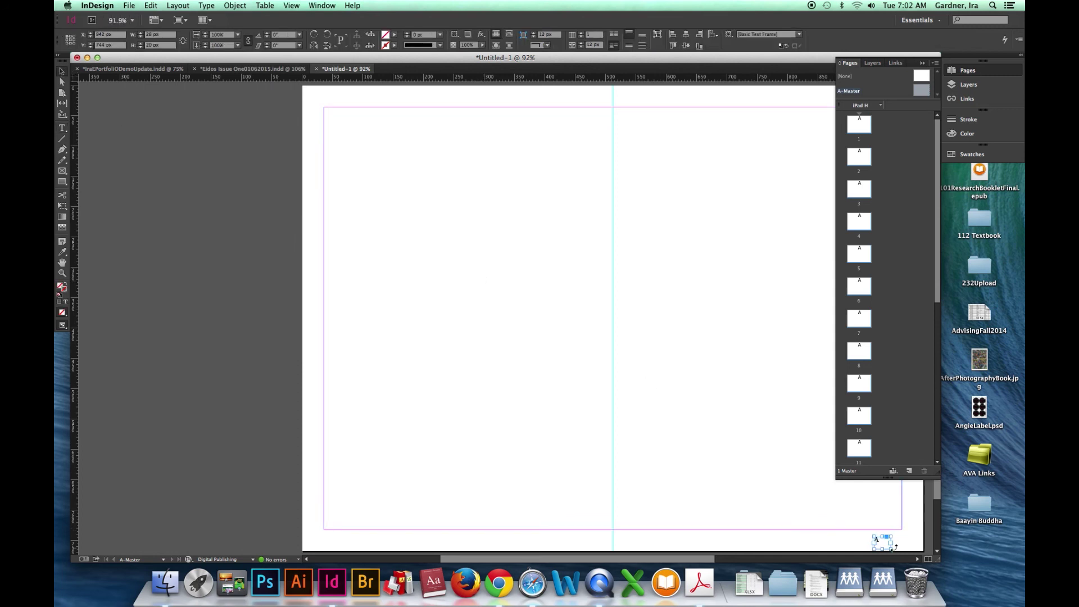
mouse_move(884, 548)
mouse_down()
mouse_move(893, 544)
mouse_move(872, 538)
mouse_up()
double_click(888, 535)
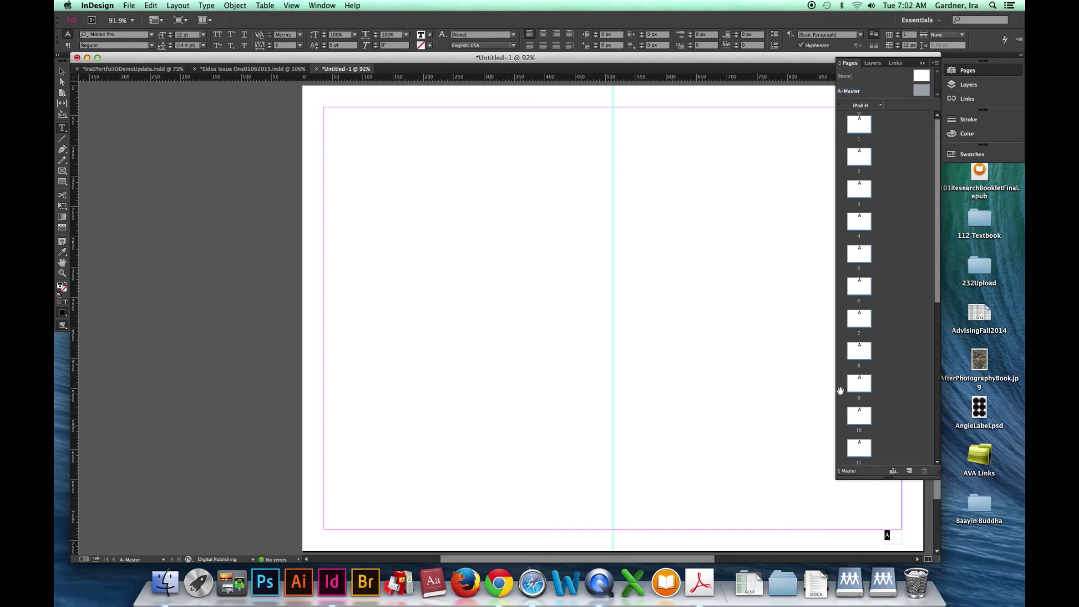
click(556, 34)
Set the font of the page number marker to Copperplate Gothic Light
click(150, 36)
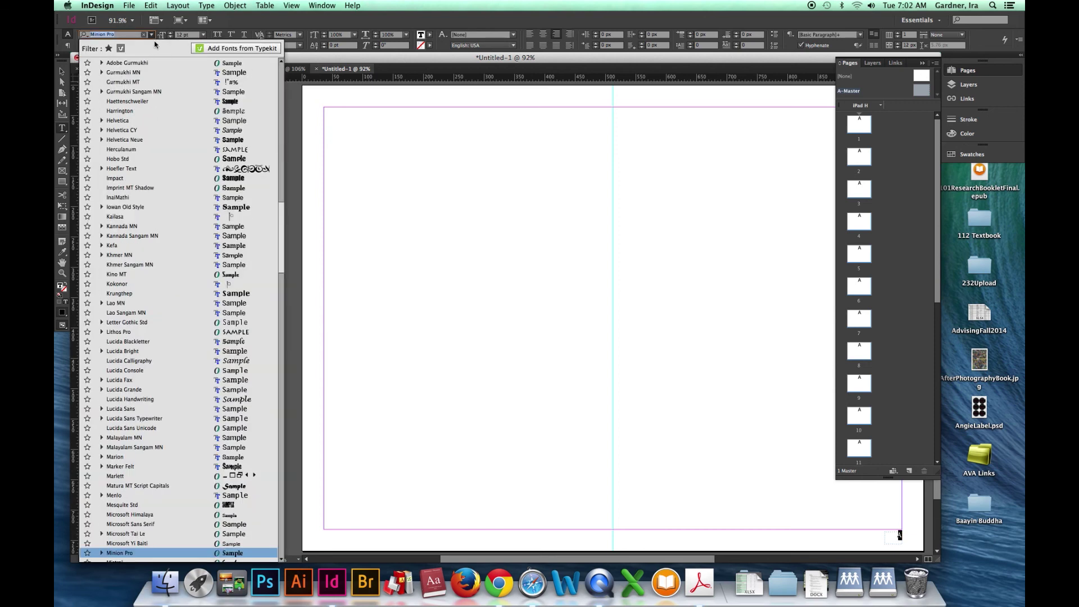
drag(281, 219, 280, 70)
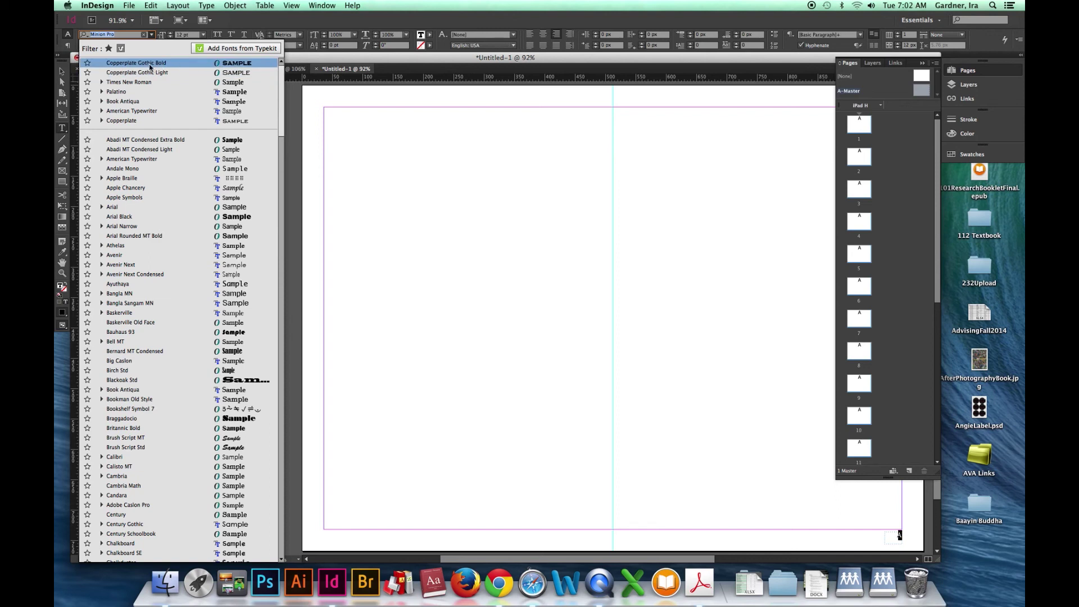
key(Escape)
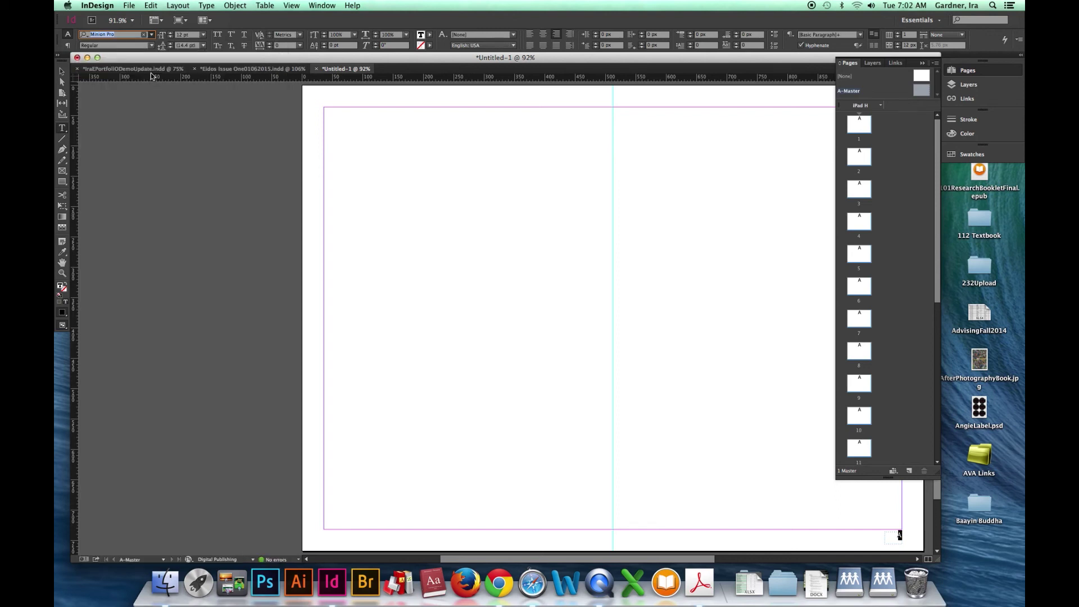
key(Return)
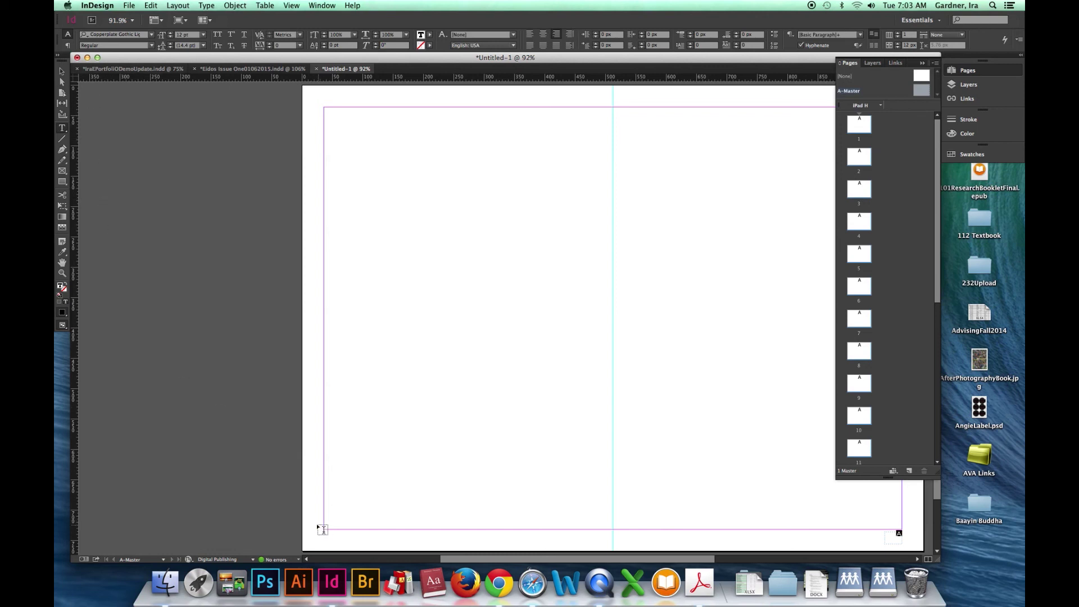
Add a text frame reading "Home" at the master page's lower-left margin corner and set its font to Copperplate Gothic Light
drag(317, 524, 364, 544)
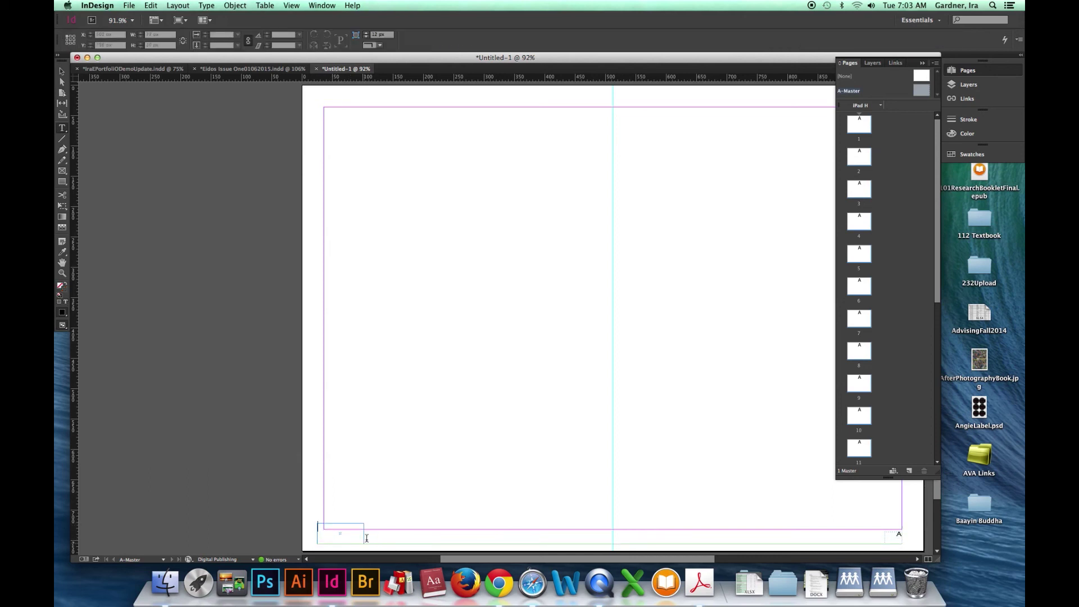
text(Home)
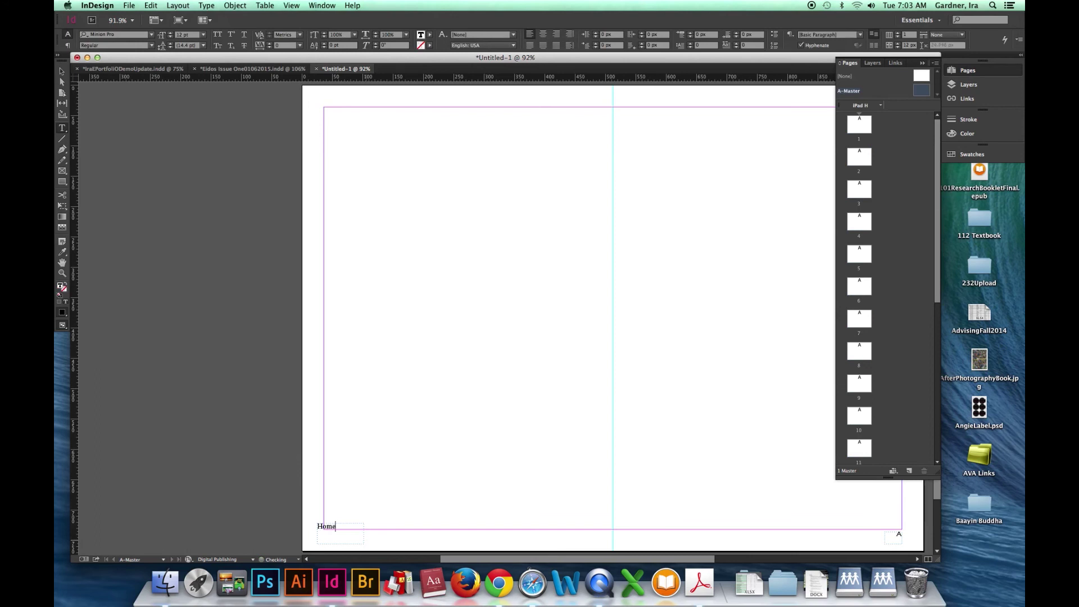
key(super+a)
click(152, 35)
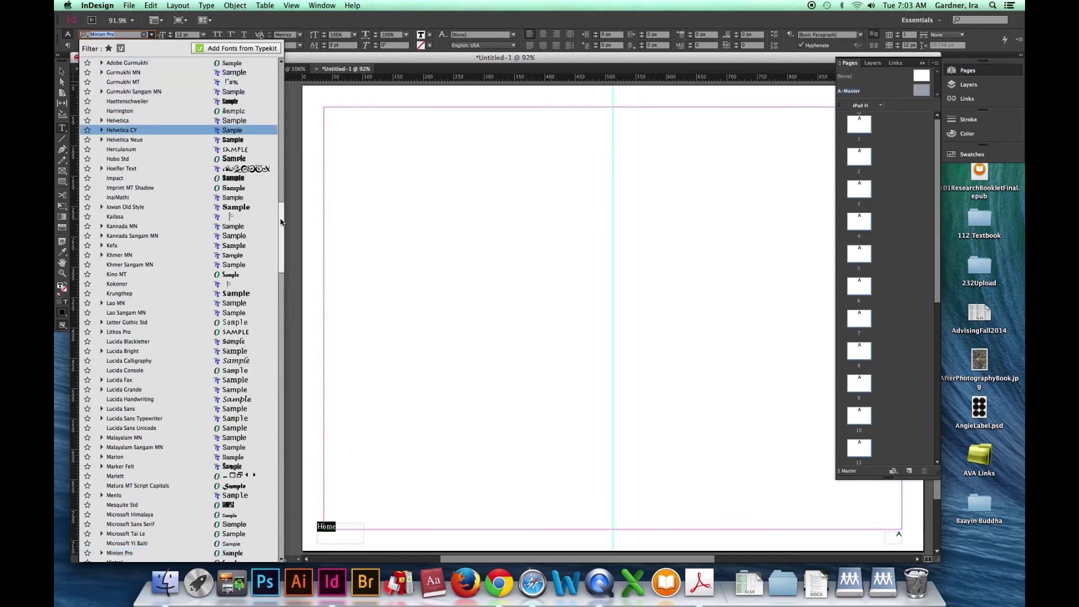
scroll(281, 193, up, 1)
scroll(281, 193, up, 3)
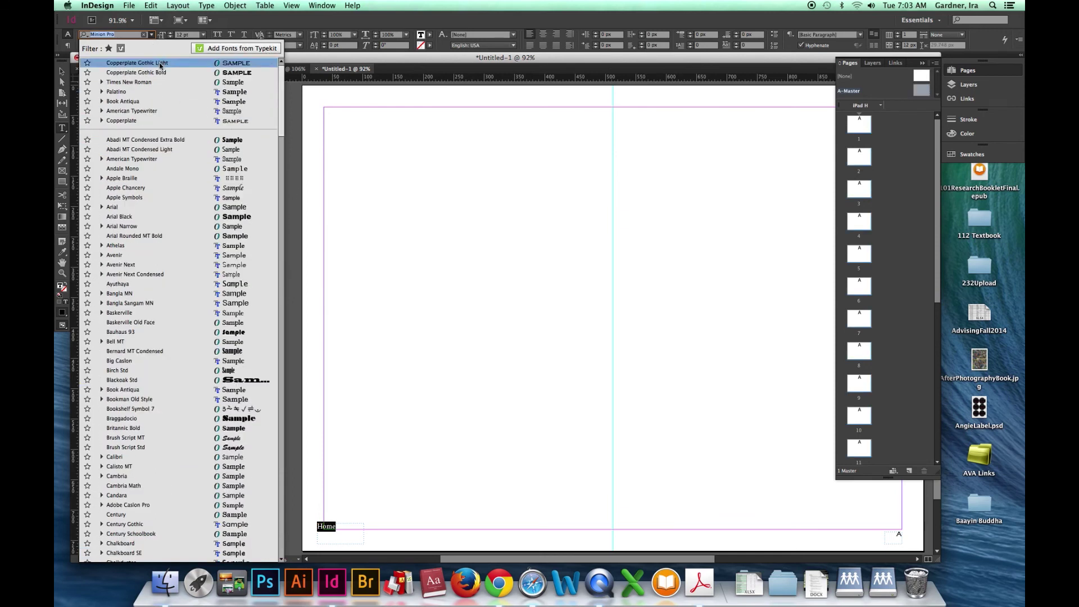
key(Escape)
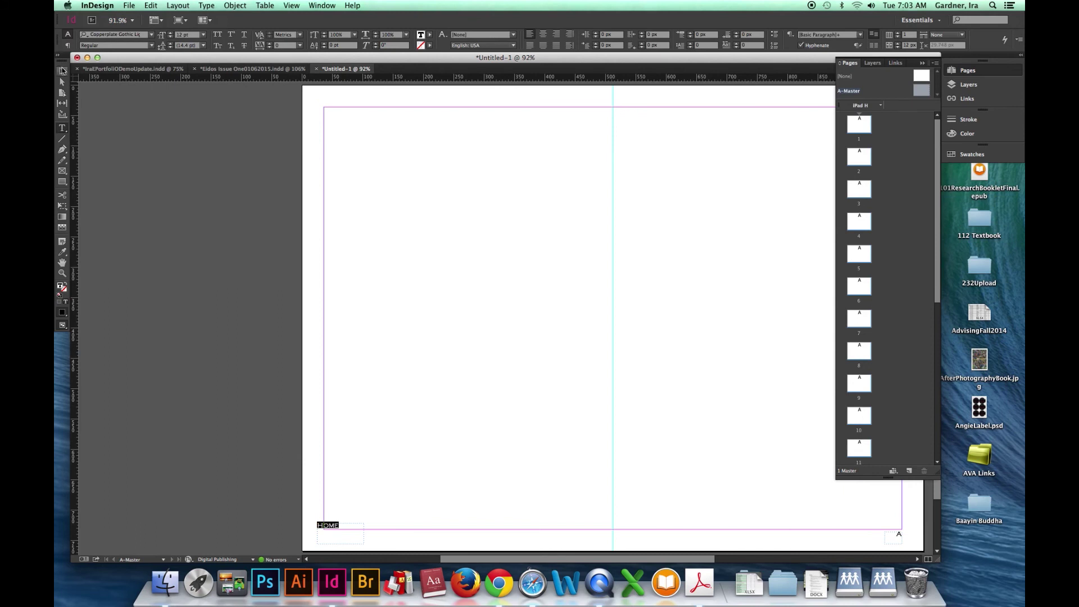
Align the Home frame with the left margin at X 36, Y 736 px, and add a horizontal guide just below the bottom margin
click(62, 71)
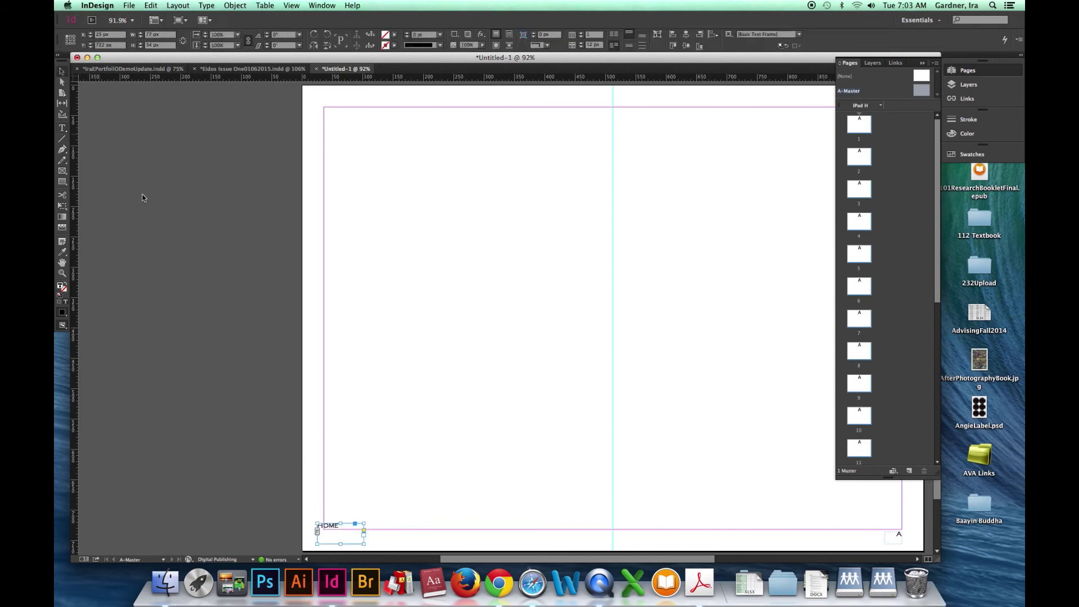
mouse_move(341, 544)
mouse_down()
mouse_move(341, 535)
mouse_move(358, 544)
mouse_up()
drag(560, 79, 518, 533)
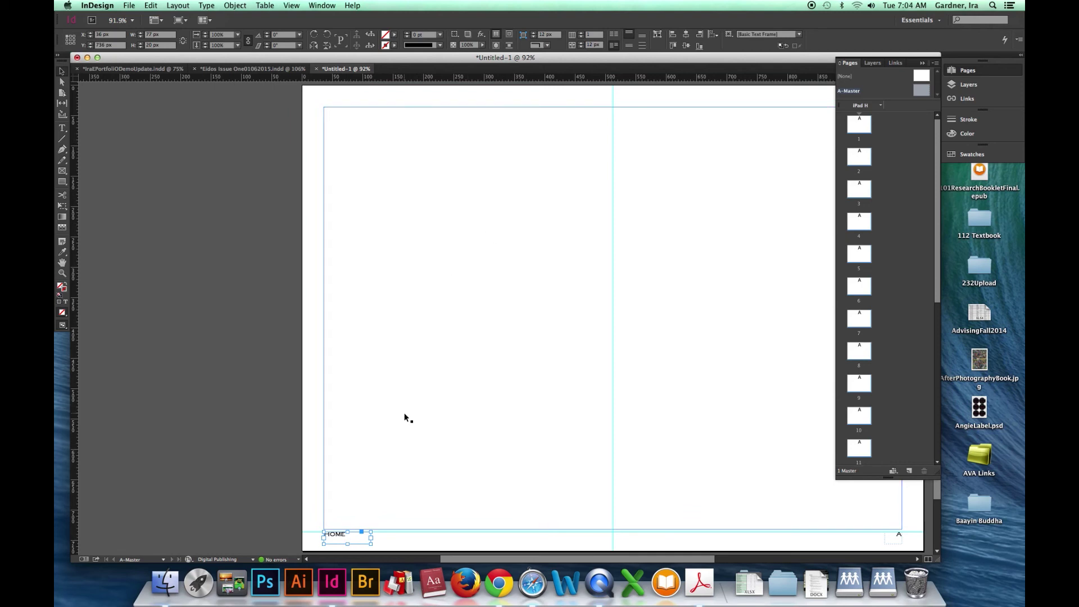
Recolor the HOME text with a new RGB process swatch of red 128, green 128 and blue 128
double_click(338, 534)
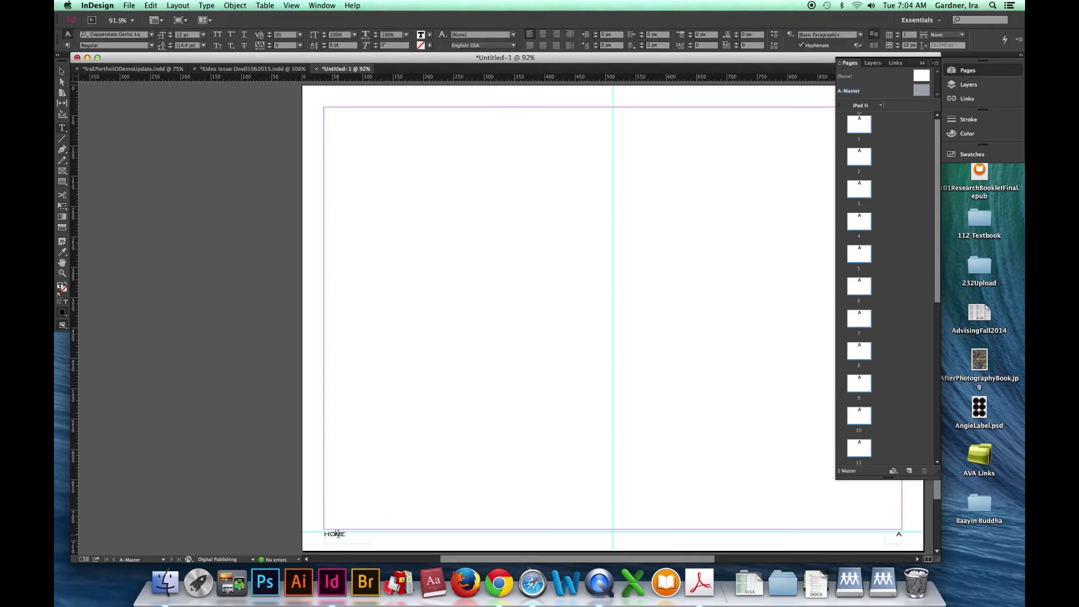
drag(347, 534, 309, 538)
click(430, 36)
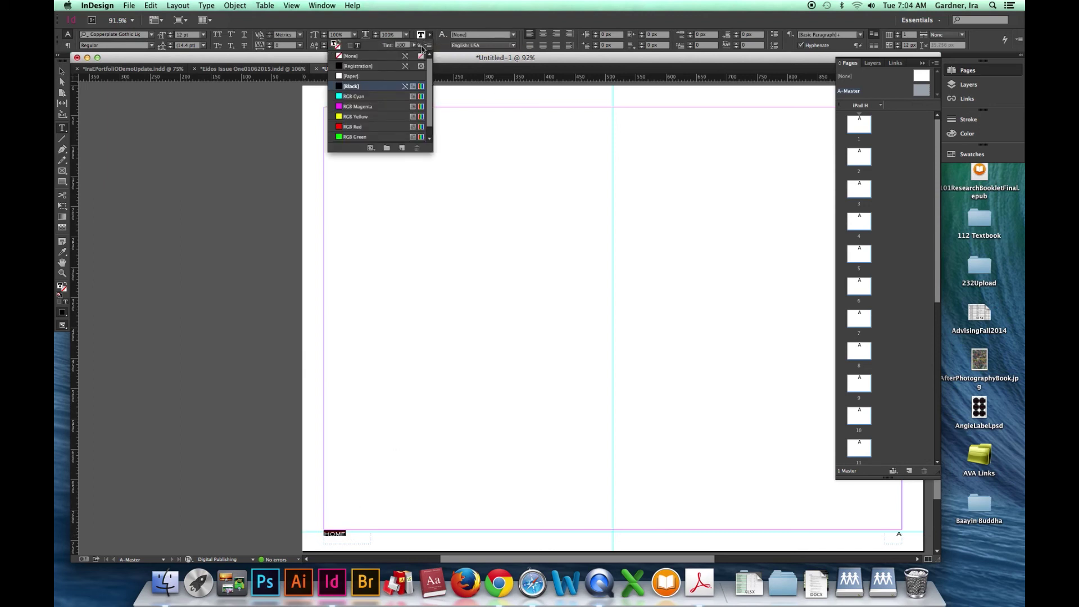
click(429, 46)
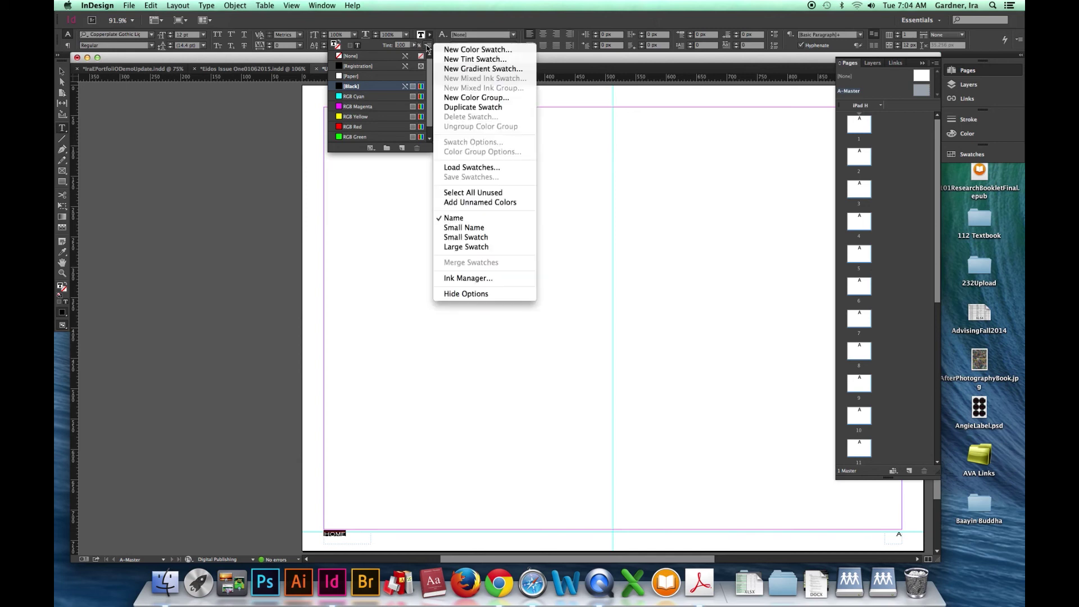
click(456, 50)
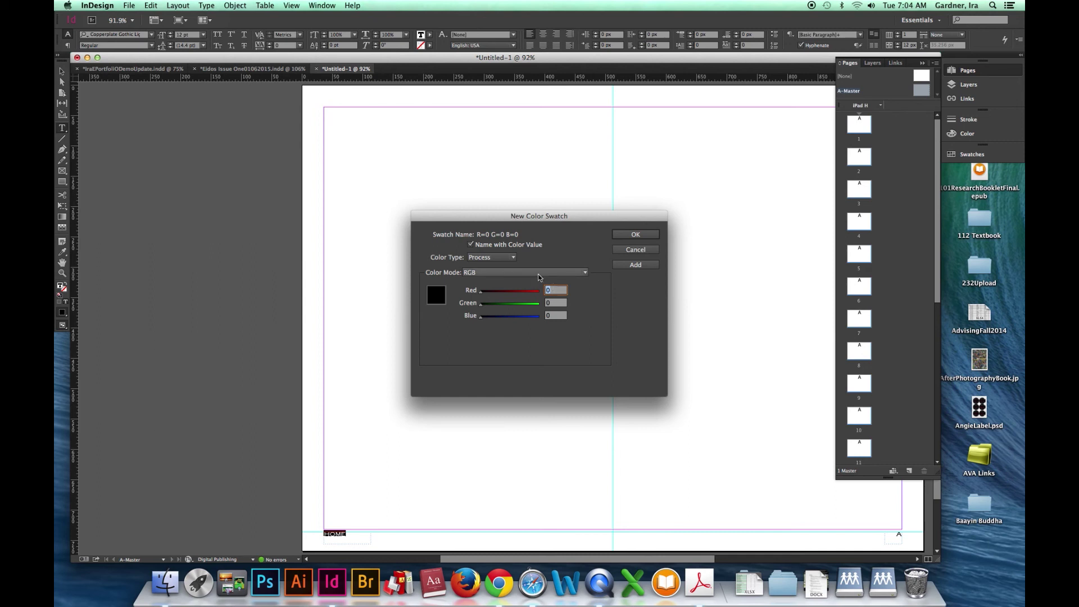
click(538, 273)
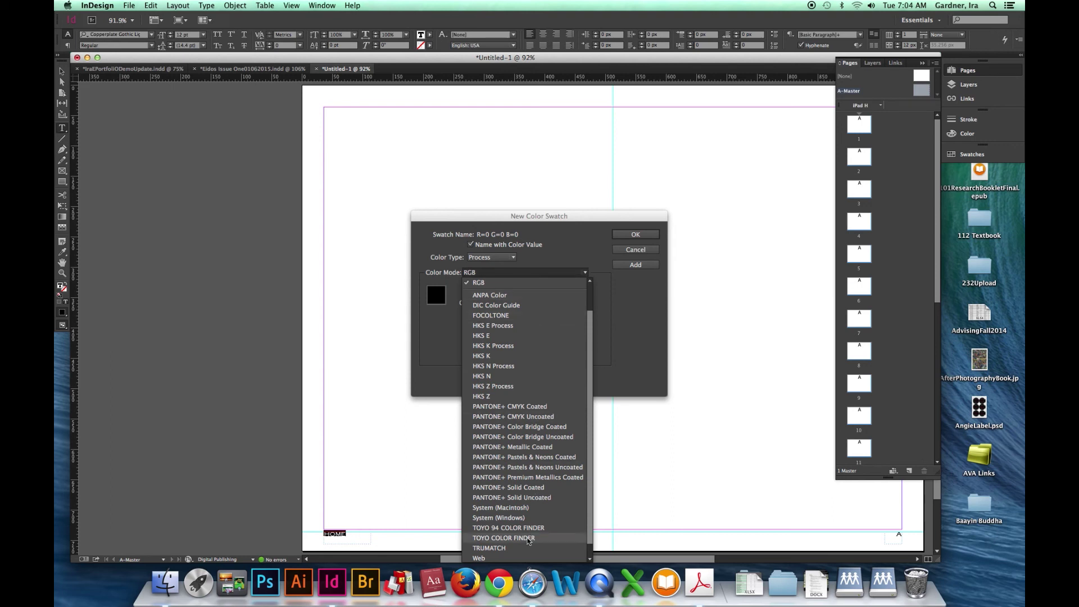
click(498, 284)
key(Tab)
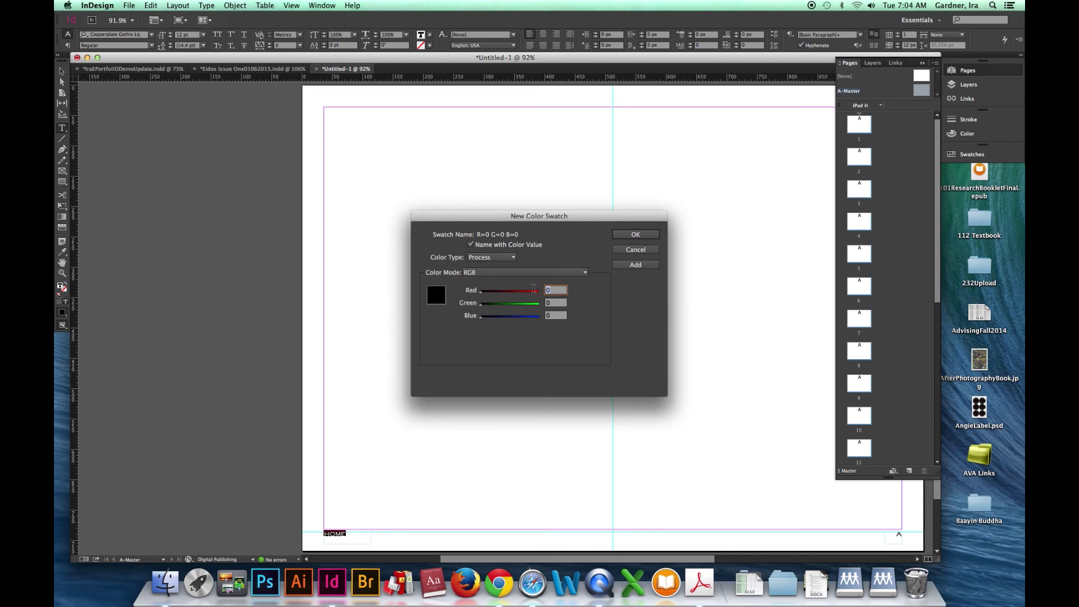
text(128)
key(Tab)
text(128)
key(Tab)
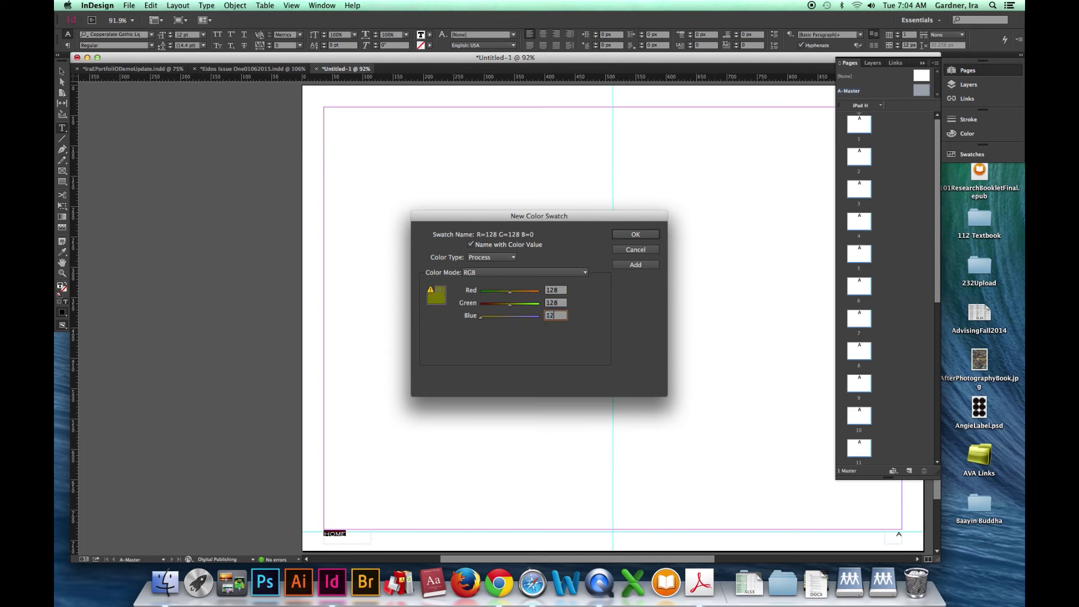
key(Tab)
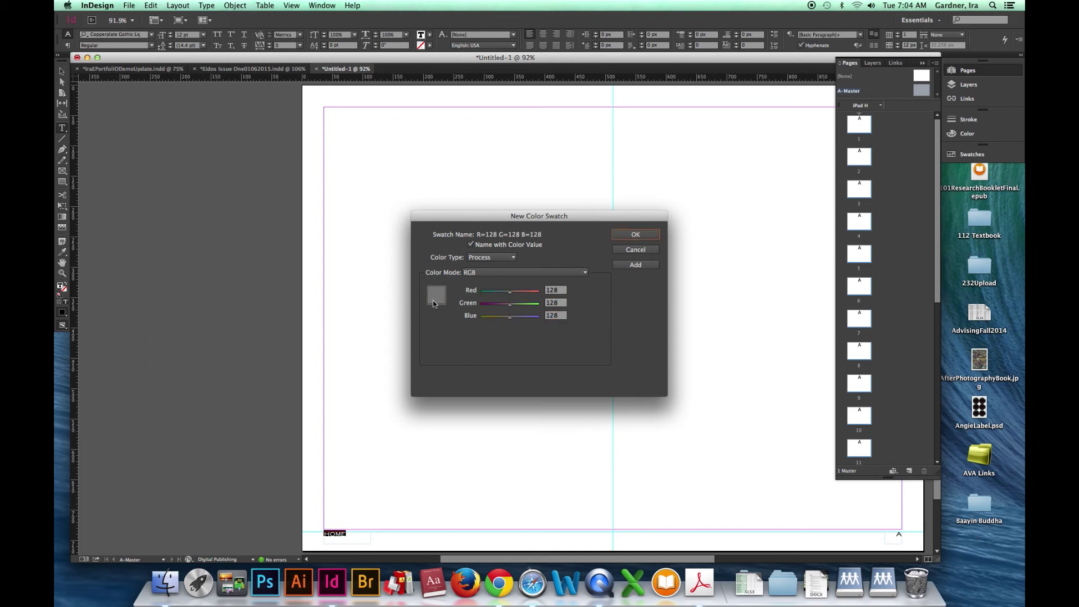
click(625, 237)
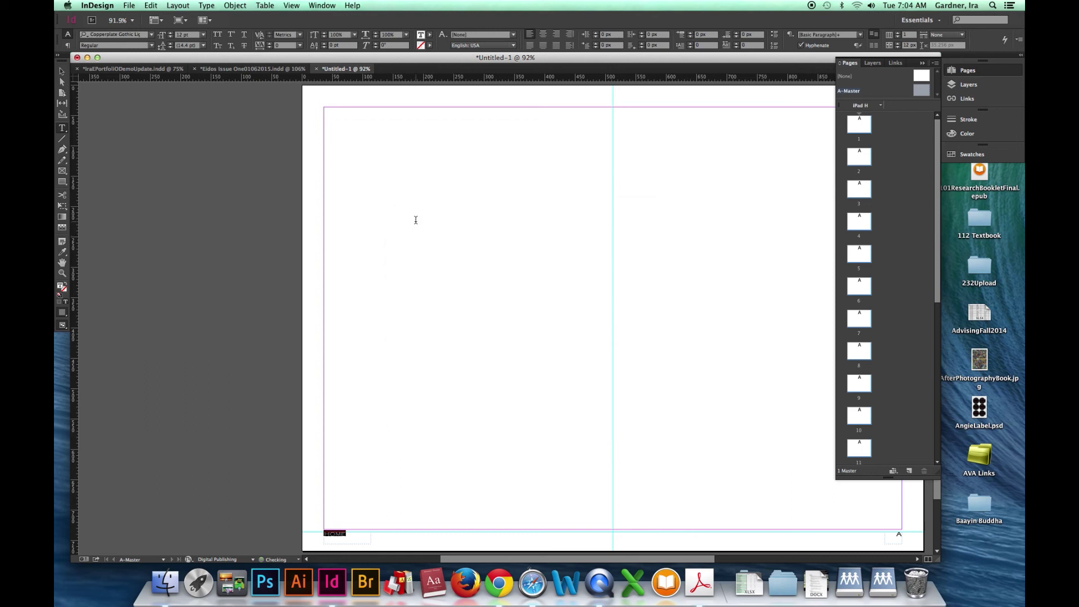
click(62, 72)
click(417, 348)
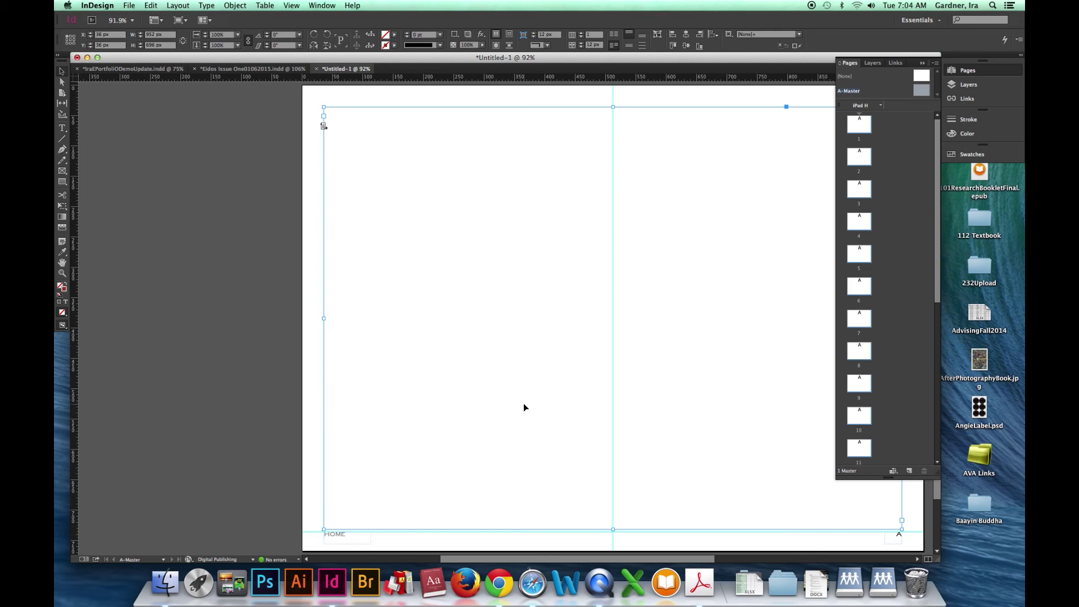
Apply the [None] master to page 1 so it carries no master page items
double_click(863, 132)
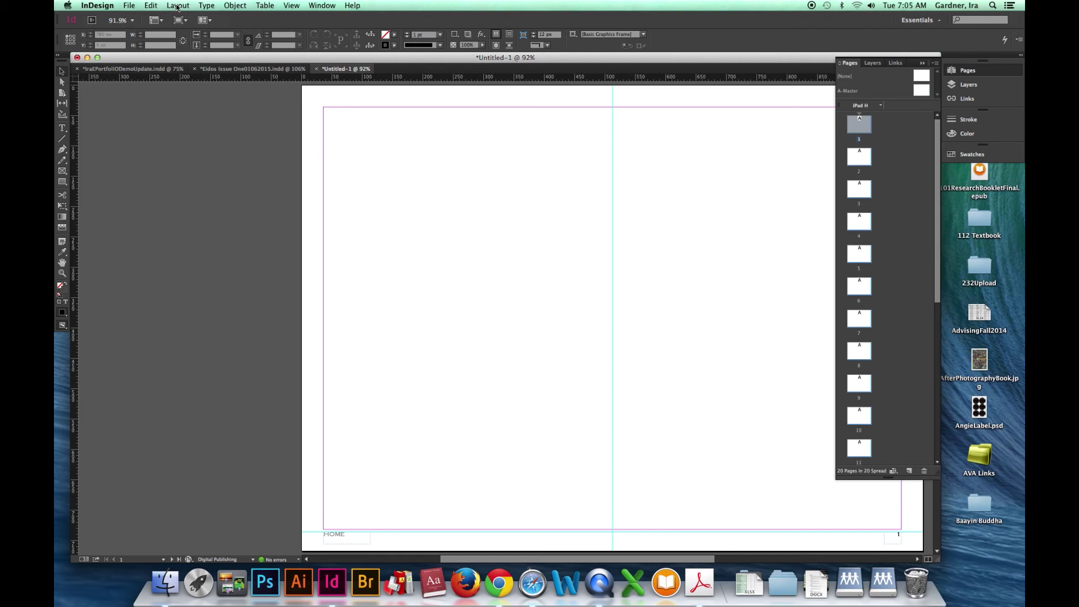
click(934, 64)
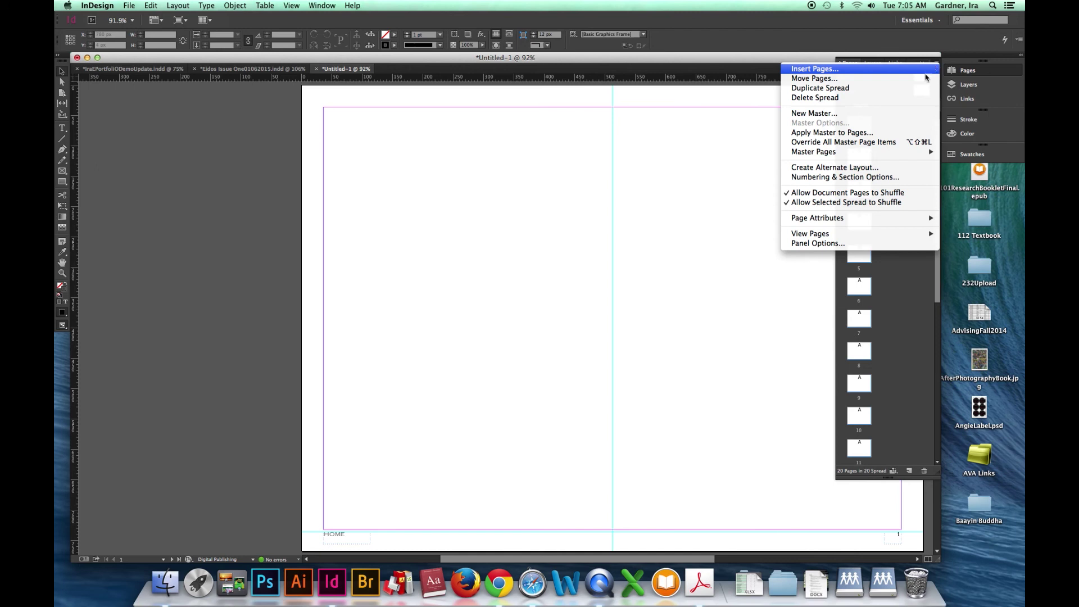
click(886, 133)
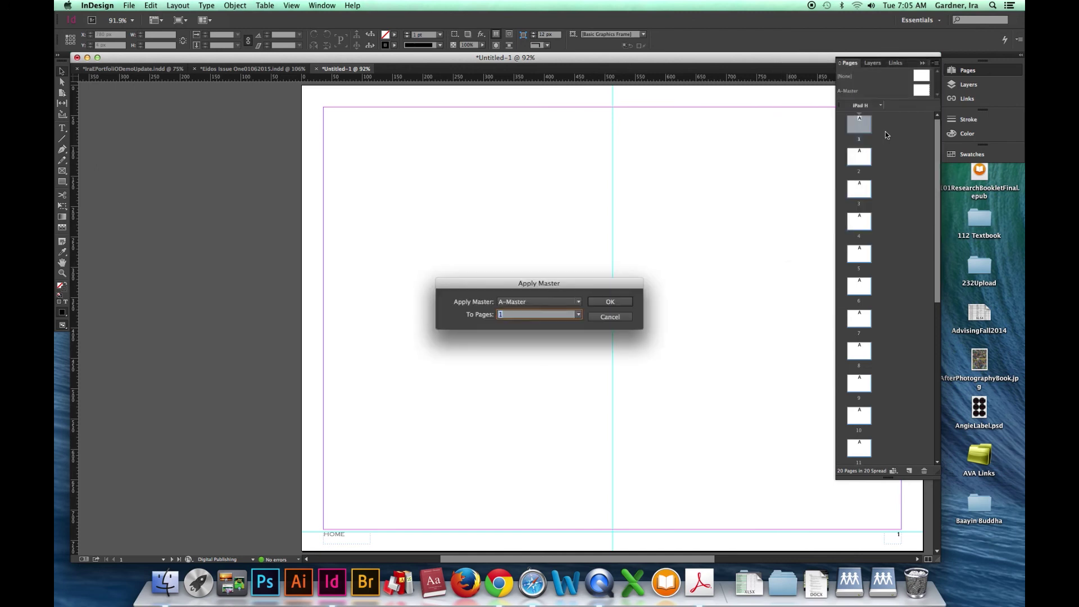
click(526, 303)
click(526, 312)
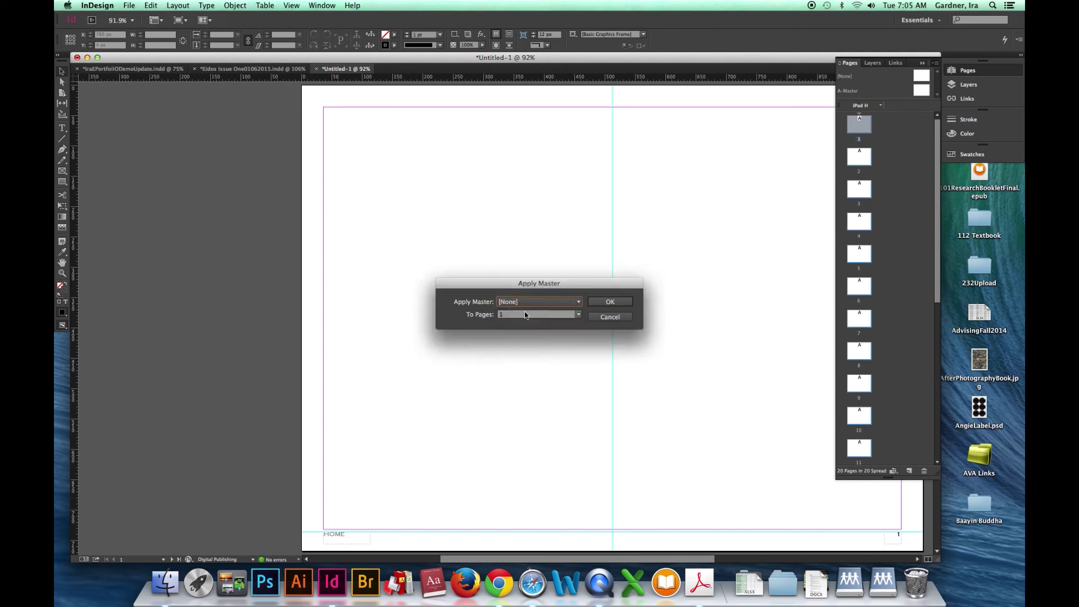
click(611, 302)
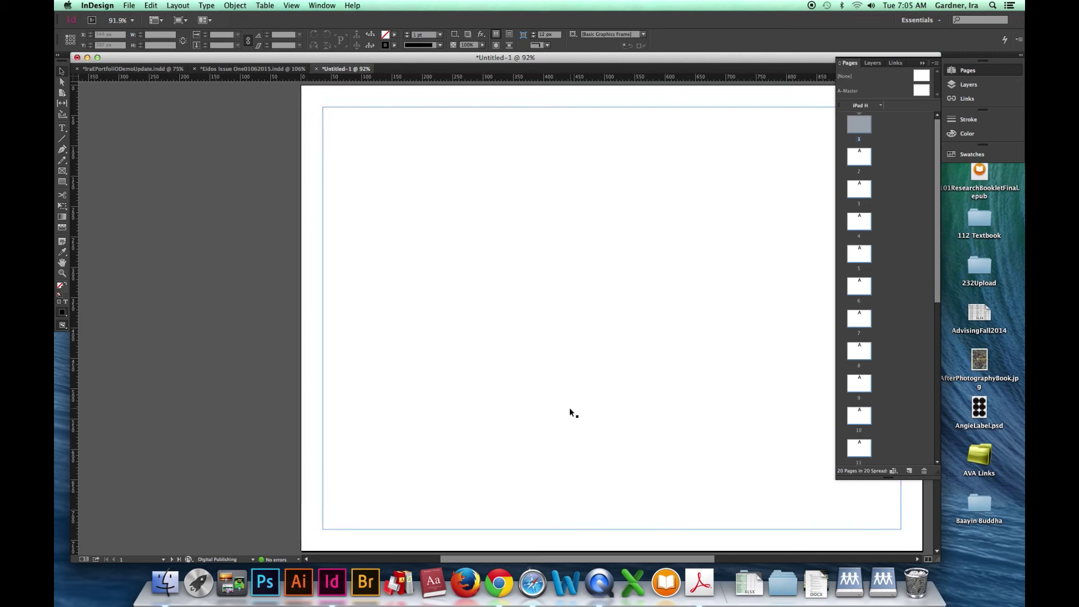
Save the document as IraIpadPortfolio in the IraEPortfoliODemoUpdate Folder, in InDesign CC 2014 document format
scroll(569, 408, right, 3)
scroll(569, 413, right, 1)
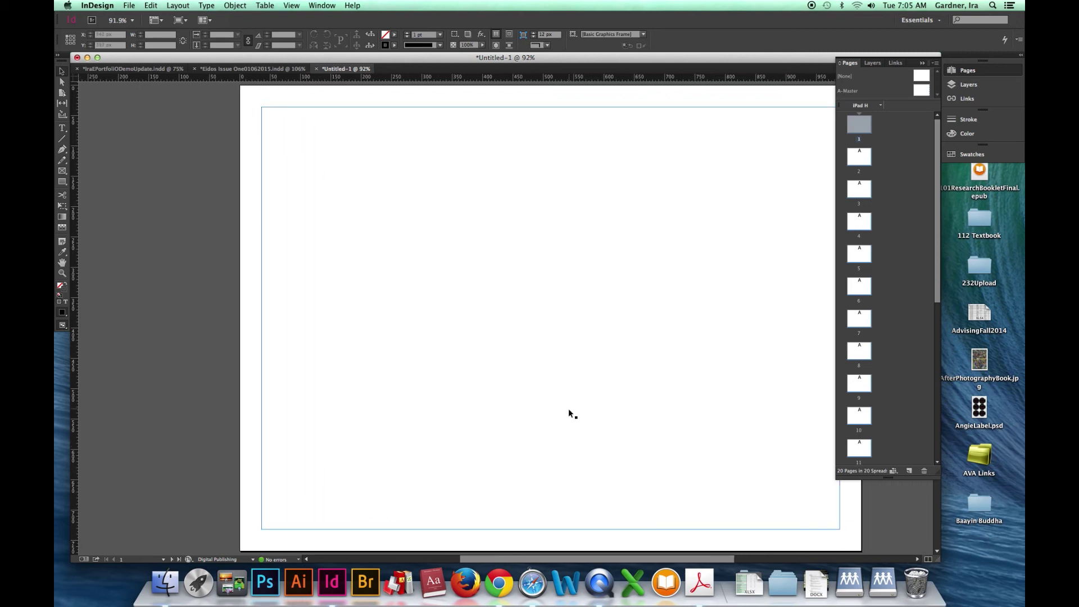
click(129, 5)
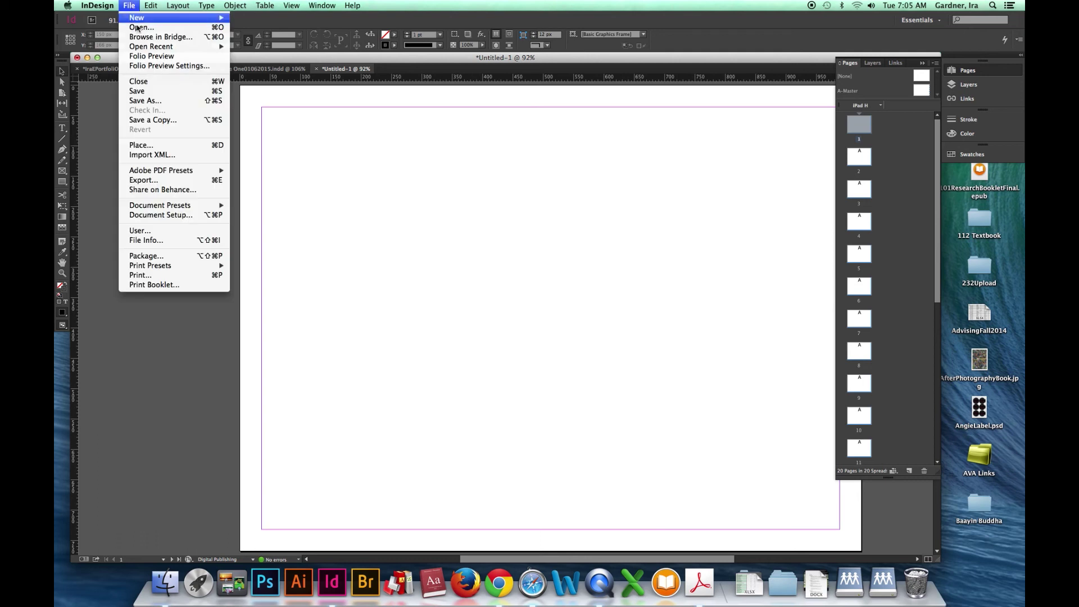
click(147, 101)
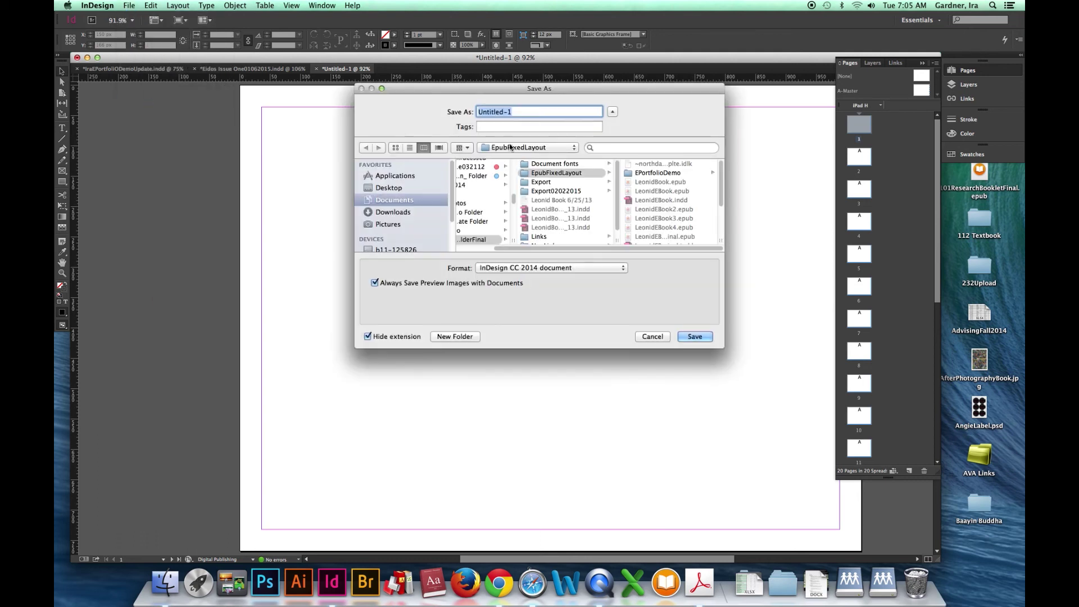
click(510, 147)
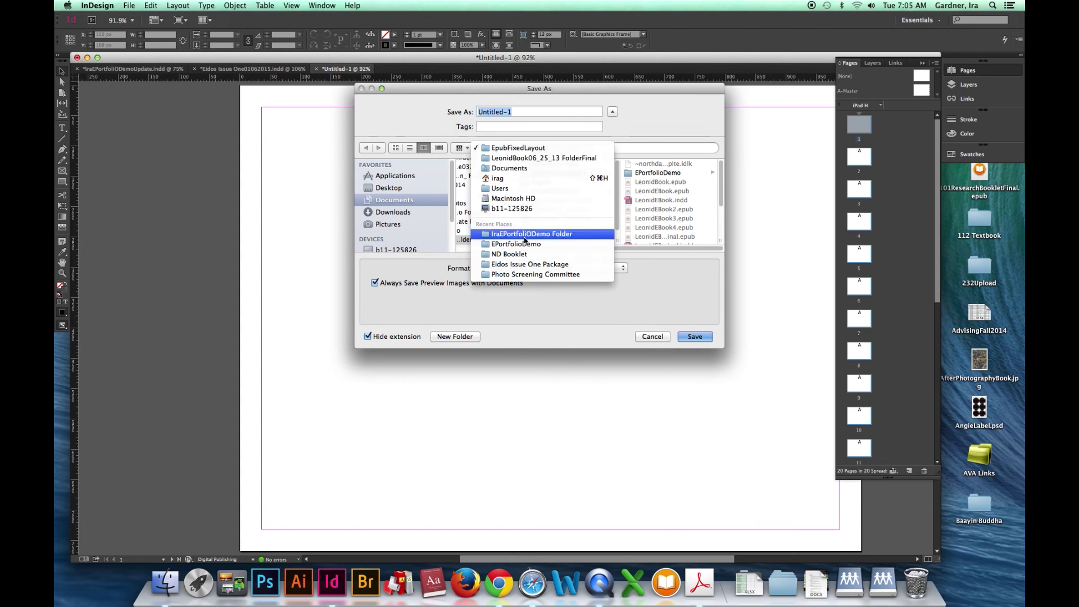
click(499, 237)
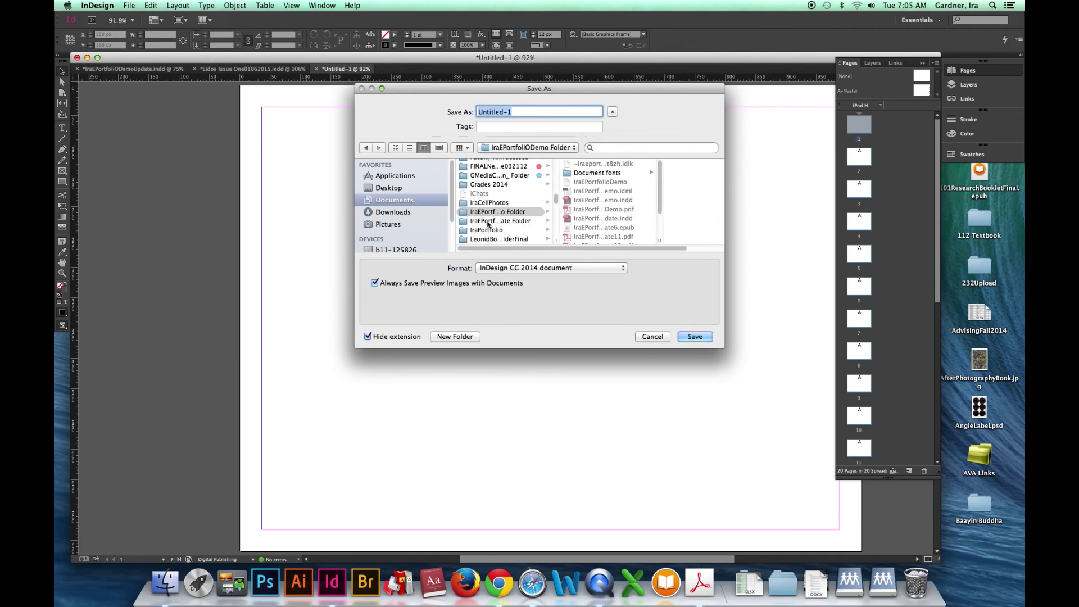
click(479, 221)
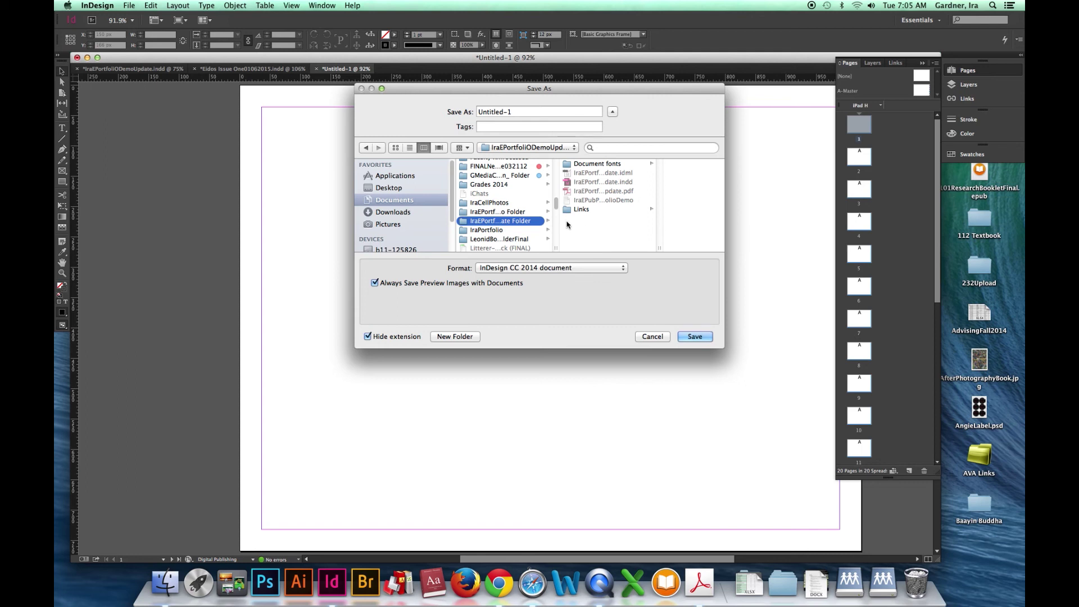
triple_click(517, 115)
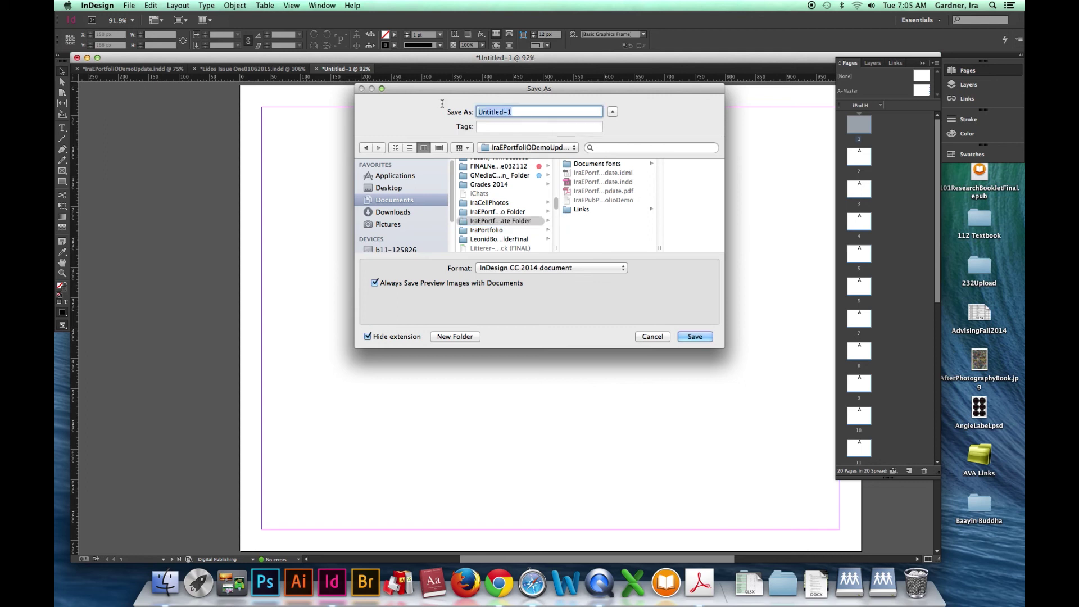
text(IralpadPortfolio)
click(695, 337)
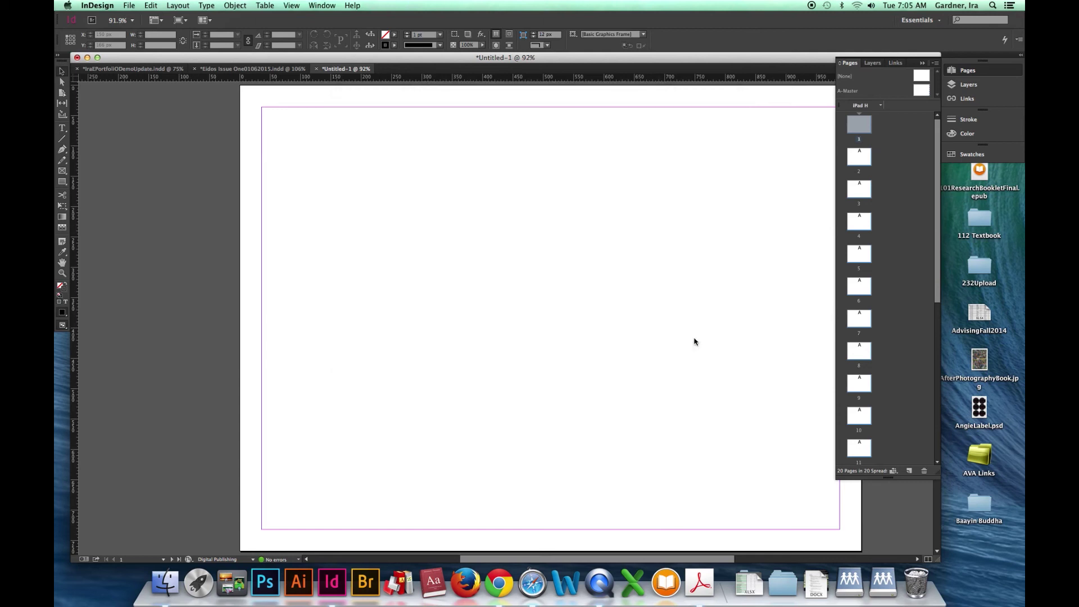
Place ND Booklet - 01.jpg from the portfolio update folder's Links folder on page 1 at about 700 × 466 px, centred on the page
click(129, 6)
click(164, 143)
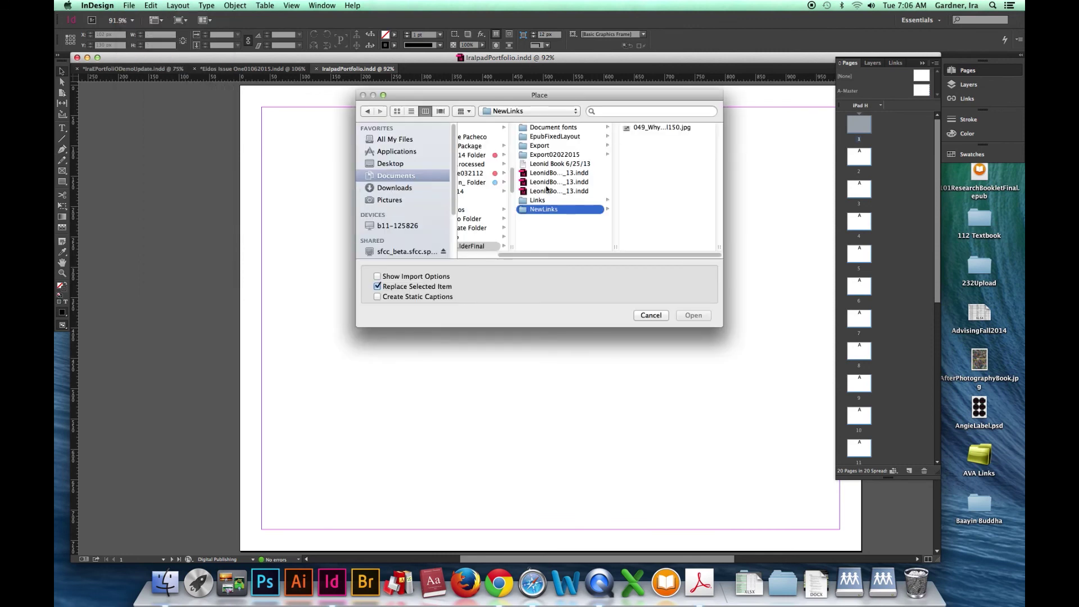
scroll(517, 219, left, 3)
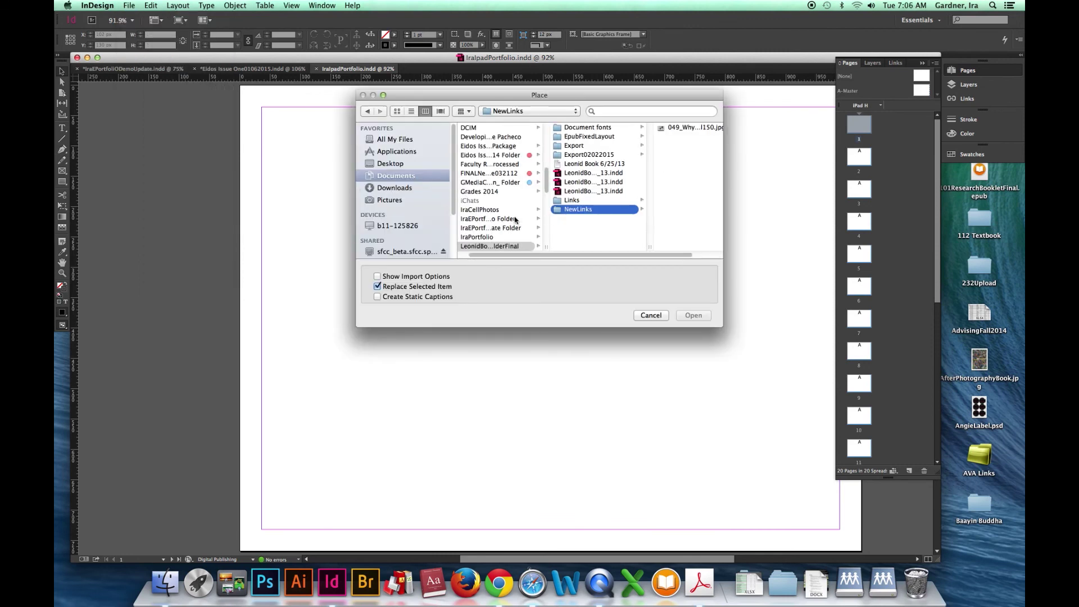
click(497, 228)
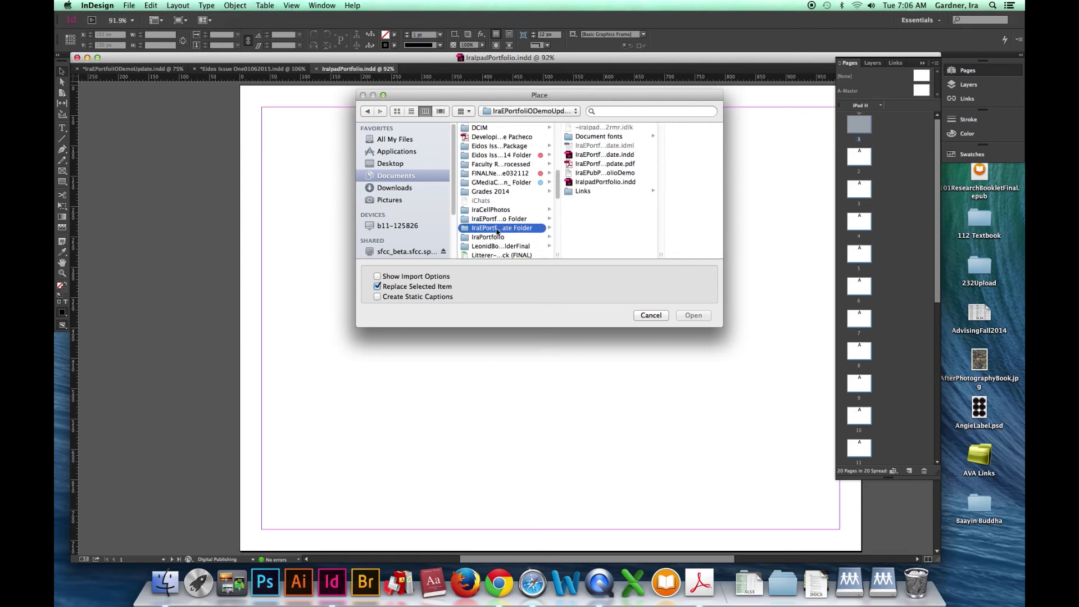
click(575, 192)
scroll(673, 231, down, 5)
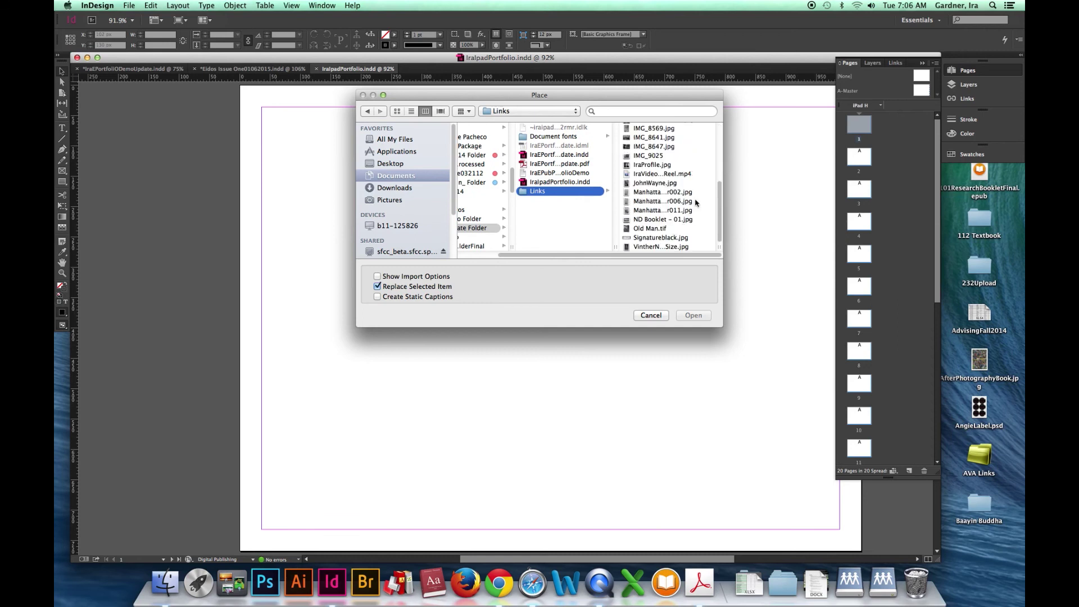
click(662, 221)
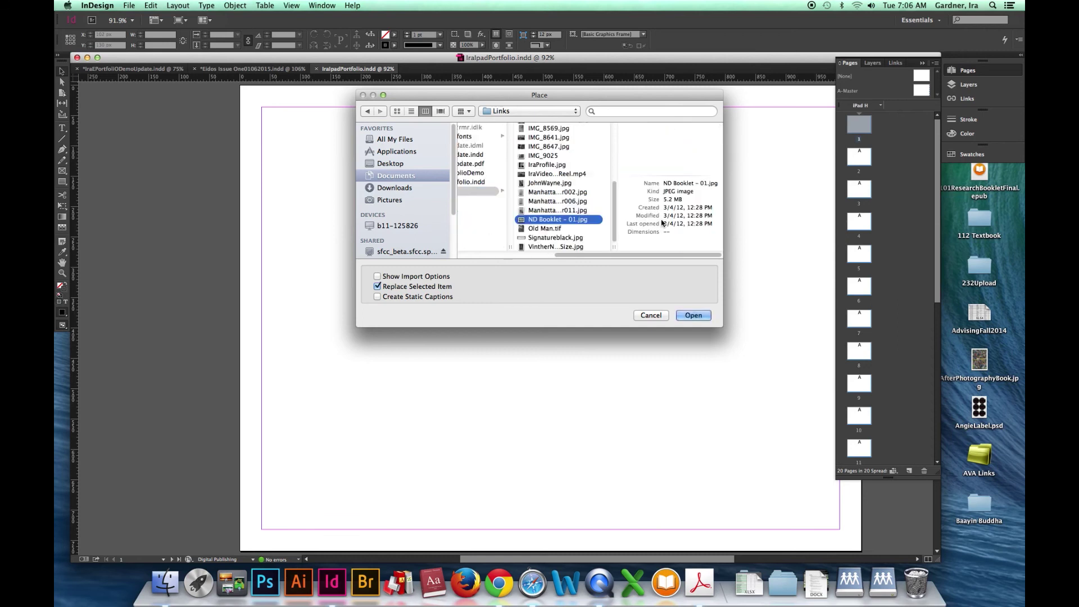
double_click(662, 220)
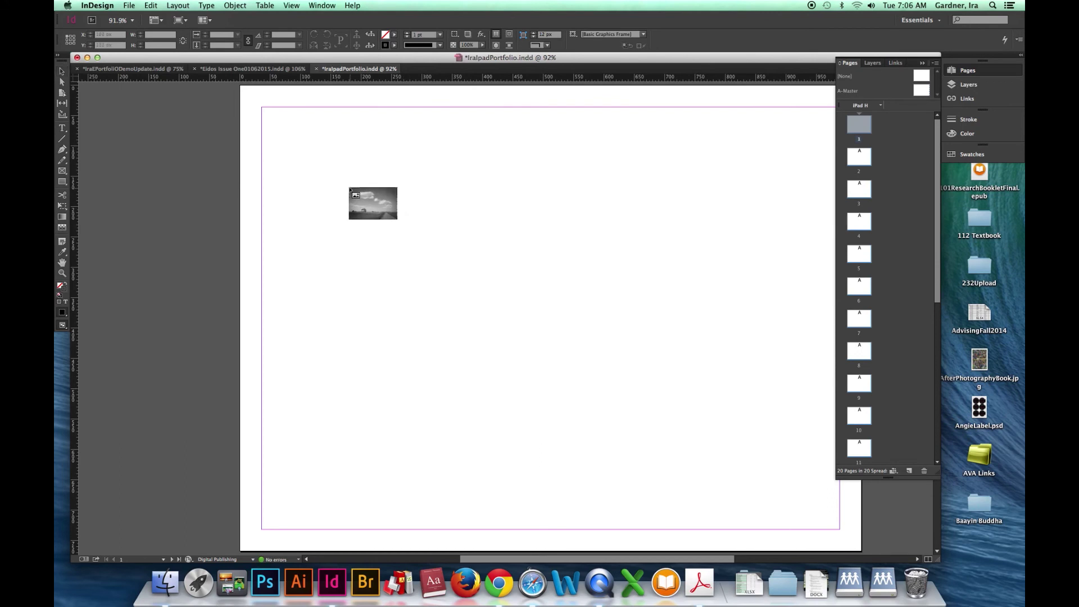
drag(348, 186, 770, 458)
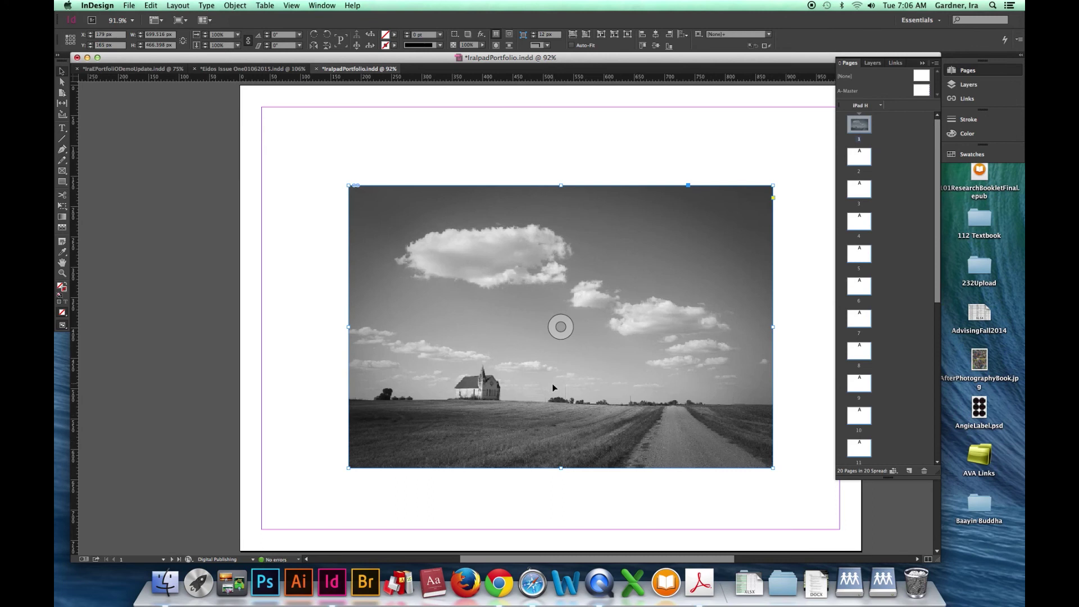
mouse_move(558, 400)
mouse_down()
mouse_move(575, 395)
mouse_move(548, 395)
mouse_up()
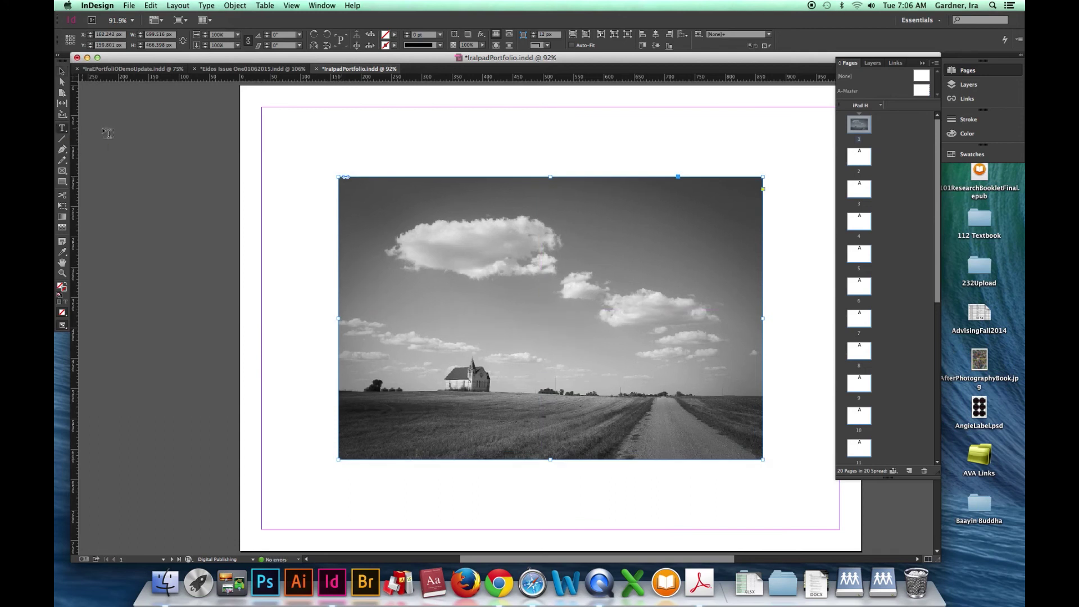
Add a text frame along the top margin above the photo, reading "Memories of Places I have Known"
drag(255, 107, 850, 161)
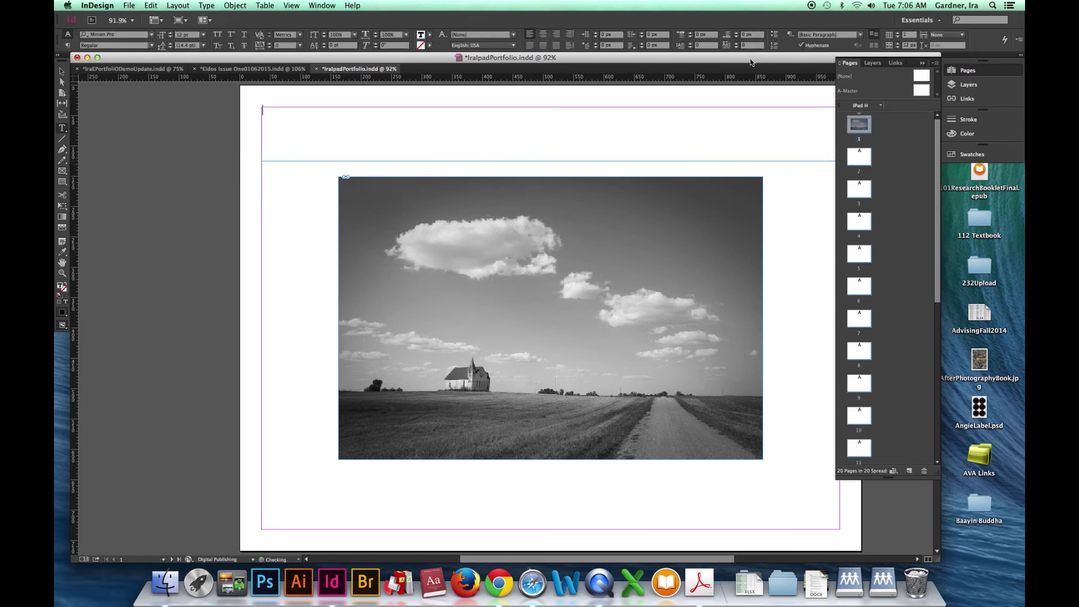
drag(751, 60, 709, 61)
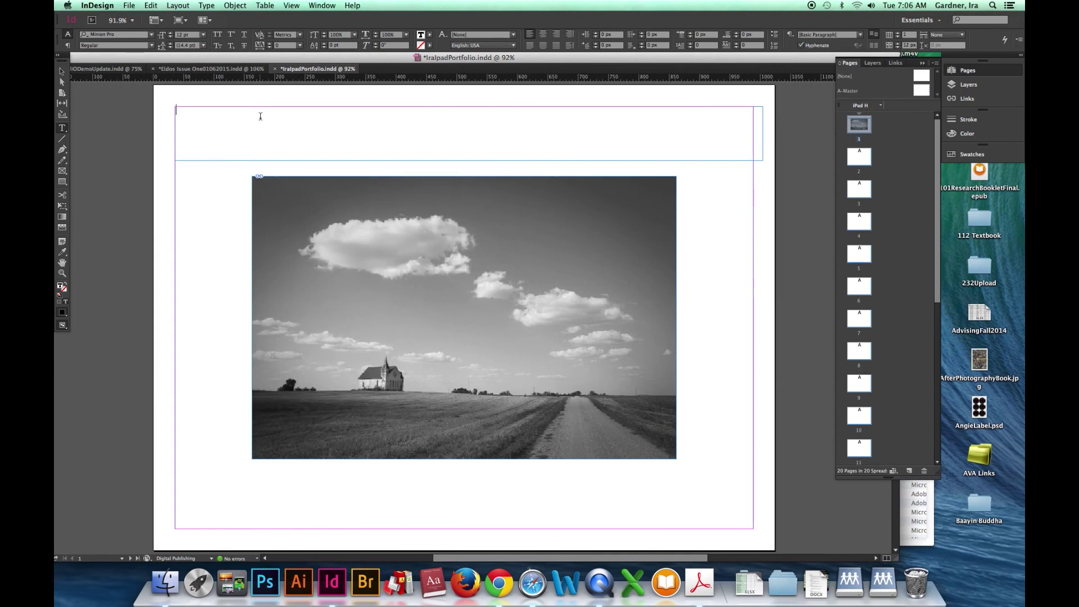
text(Memories)
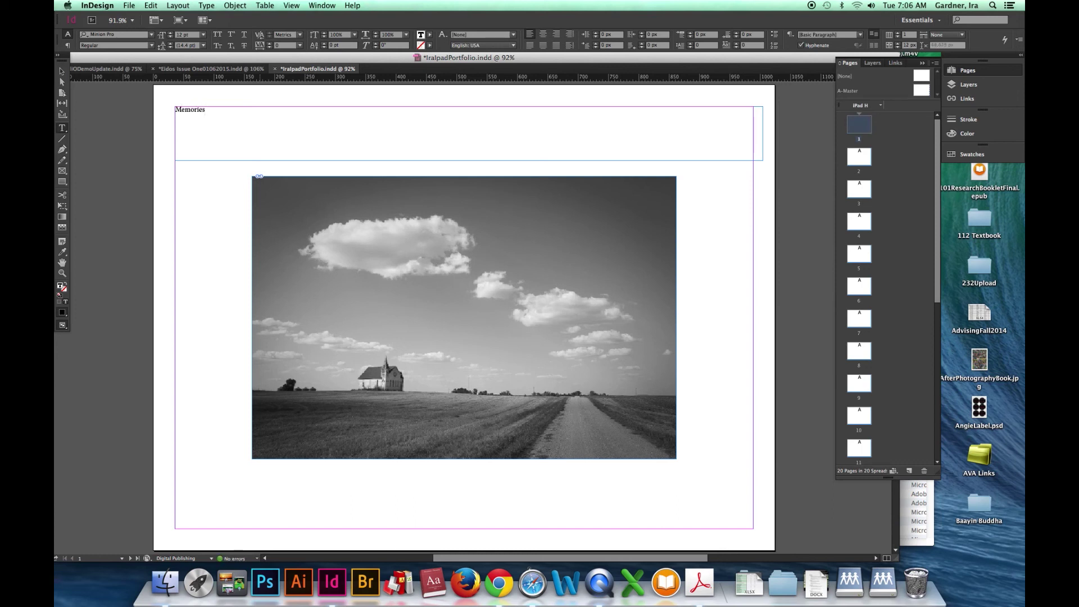
text( of Places I have Known)
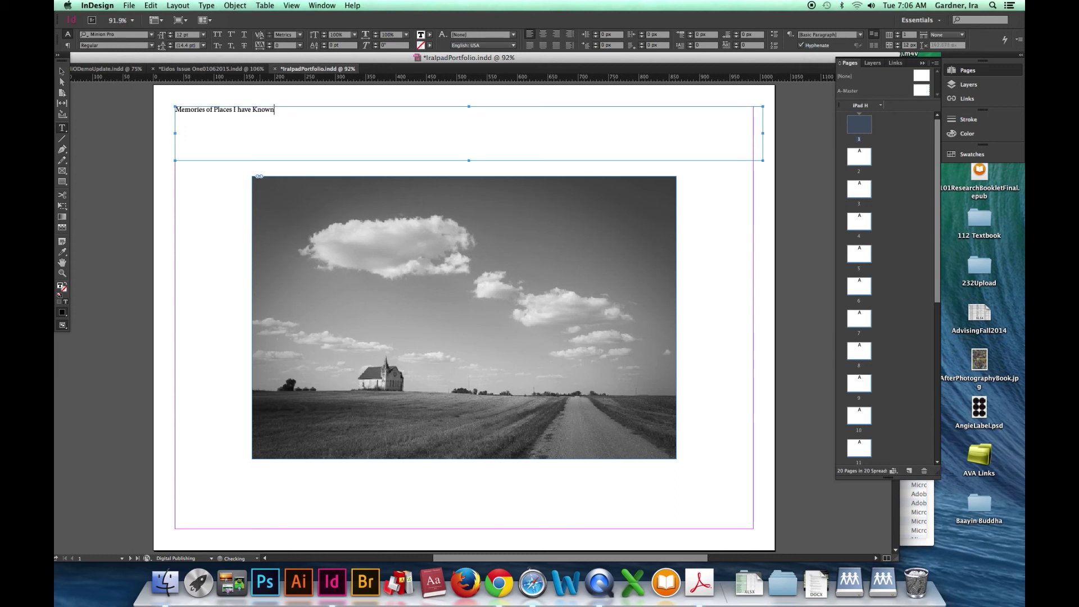
Centre-align the title text and narrow its frame to end at the right margin, 952 px wide
key(super+a)
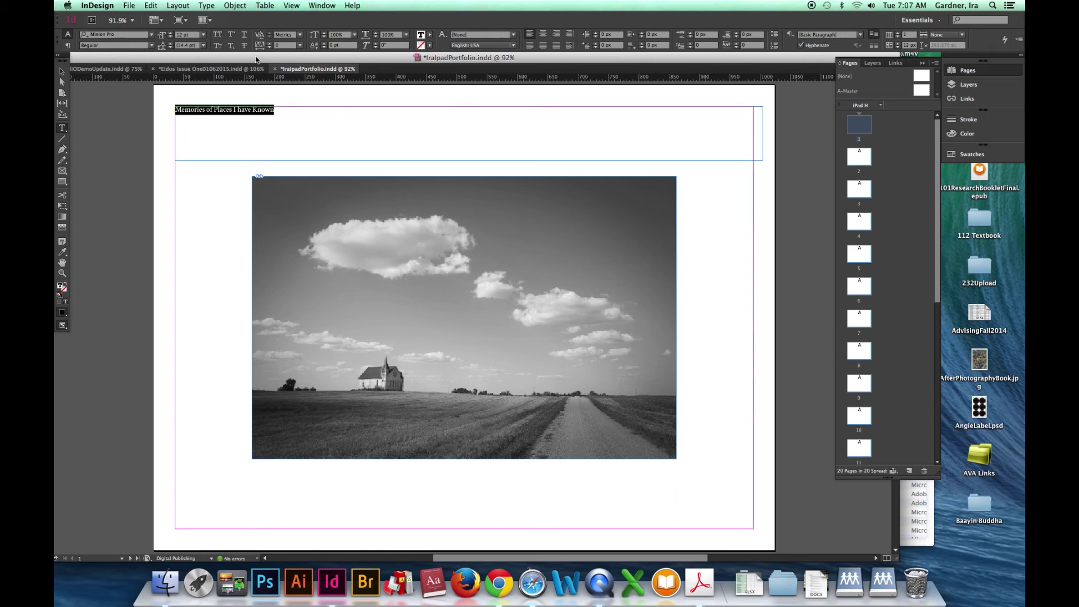
click(543, 34)
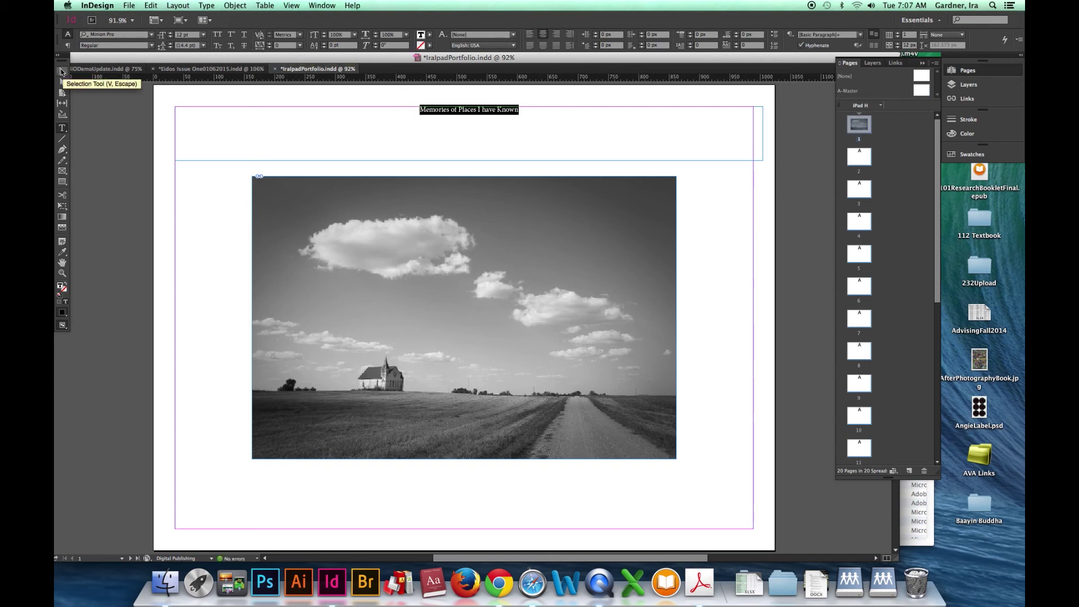
click(62, 71)
drag(762, 133, 753, 133)
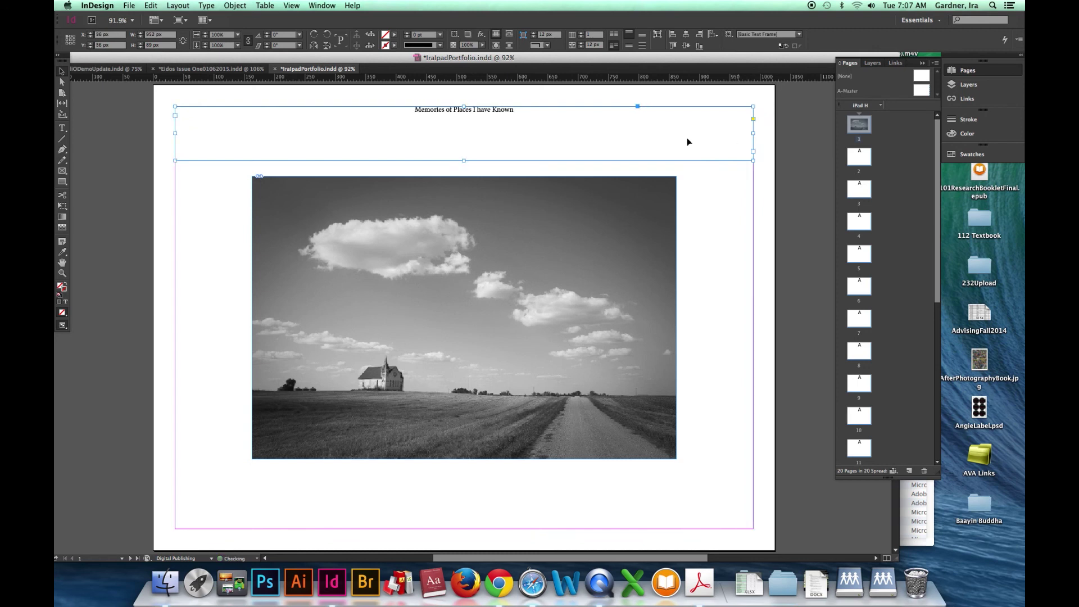
Set the font of the whole title line to Copperplate Gothic Bold
double_click(472, 110)
triple_click(483, 111)
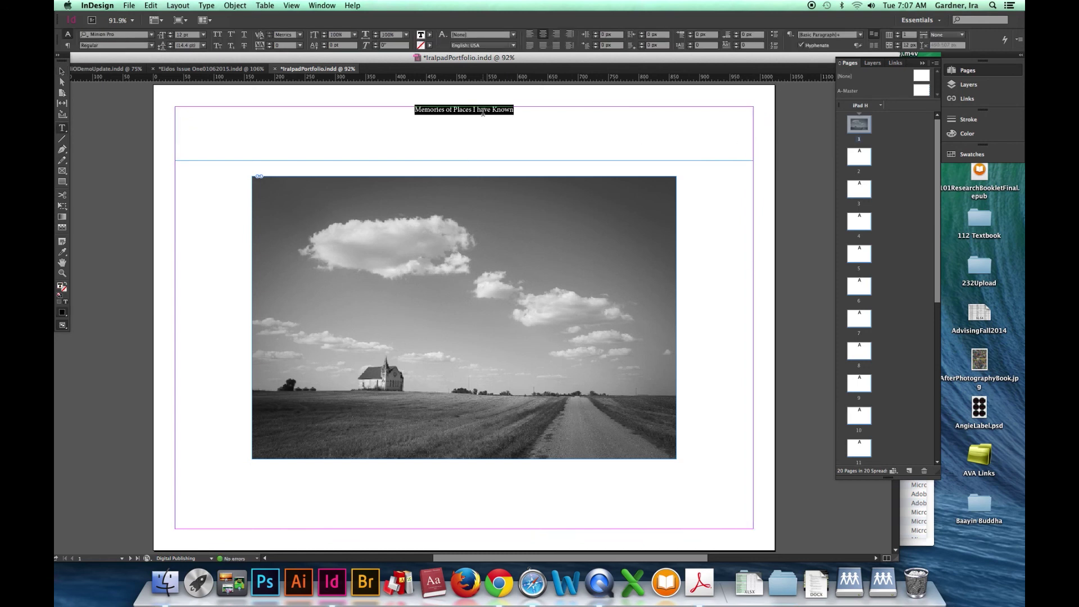
click(152, 34)
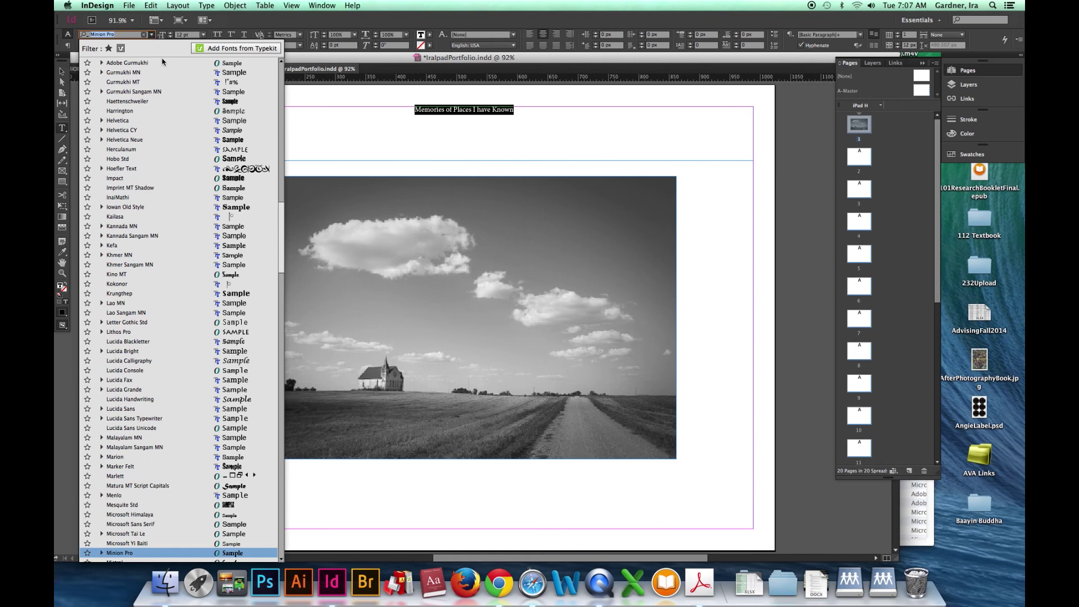
scroll(271, 87, up, 10)
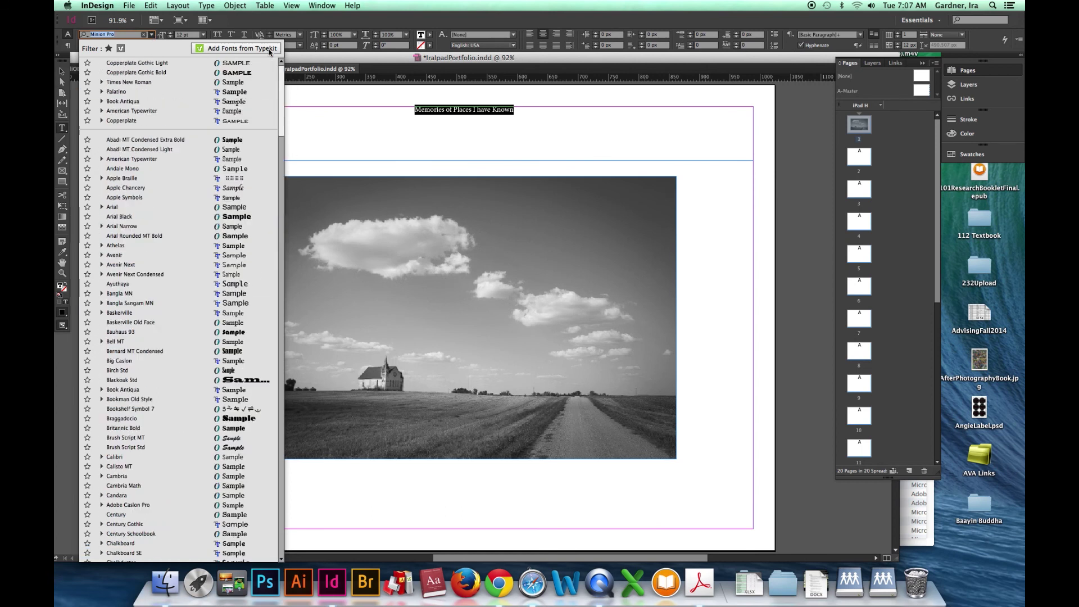
key(Escape)
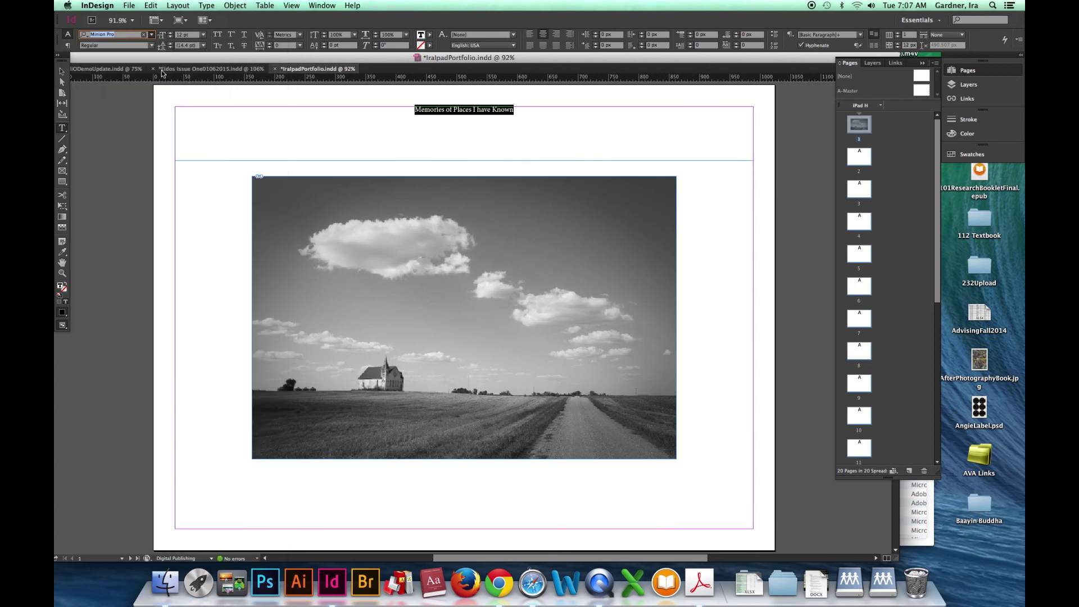
text(Copperplate Gothic Bo)
key(Return)
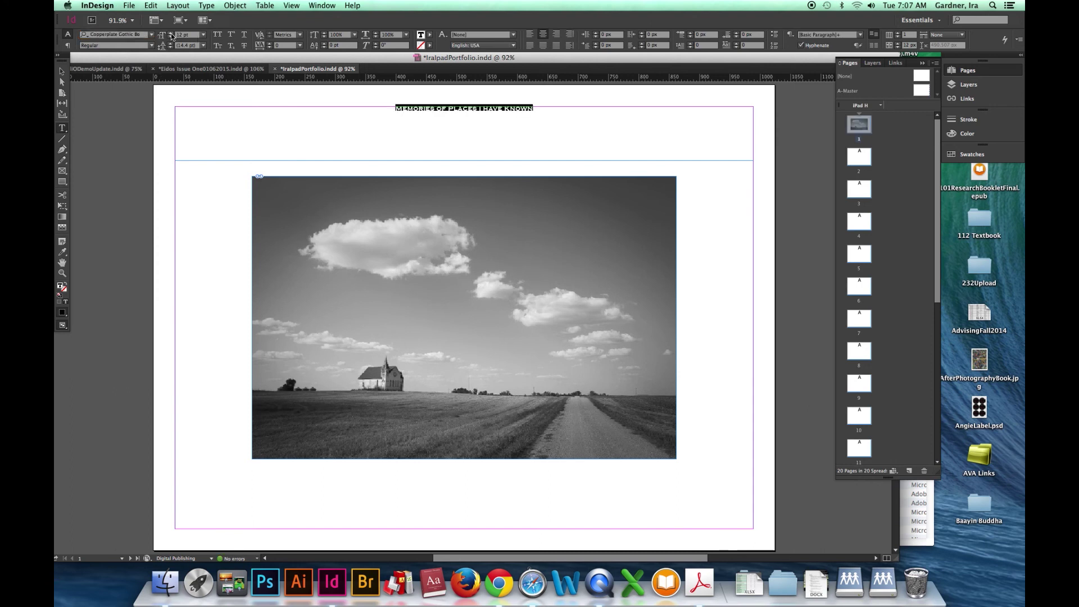
Increase the title text's font size to 33 pt
click(172, 36)
click(172, 36)
click(173, 36)
click(172, 36)
click(172, 36)
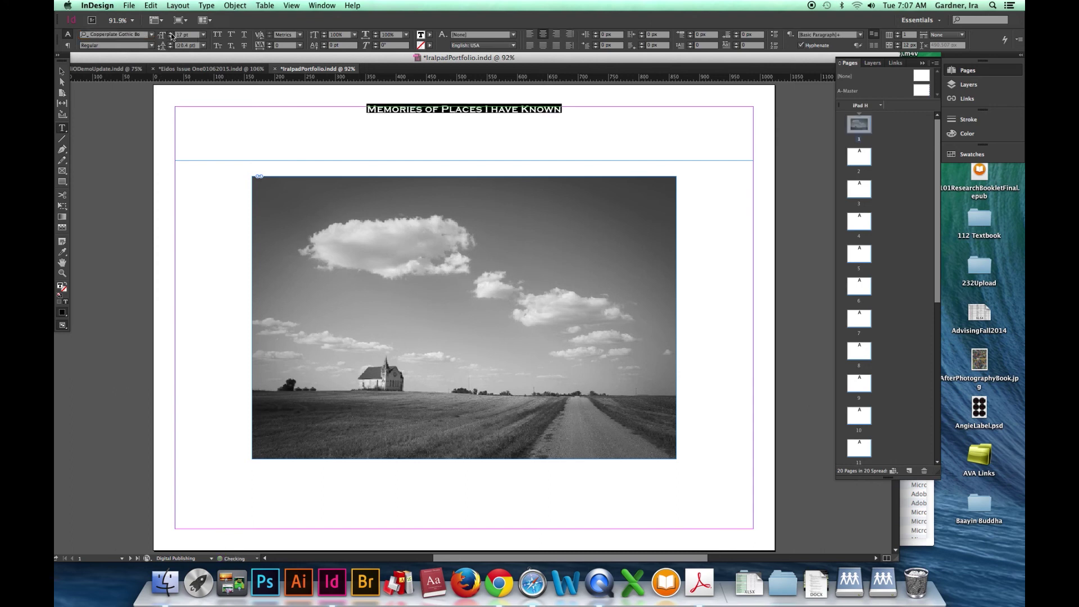
click(173, 36)
click(173, 36)
click(173, 36)
click(173, 36)
click(172, 36)
click(172, 34)
click(172, 37)
click(172, 37)
click(172, 37)
click(171, 36)
click(172, 36)
click(171, 36)
click(172, 36)
click(172, 36)
click(172, 36)
click(172, 36)
click(171, 36)
click(172, 36)
click(171, 36)
click(171, 35)
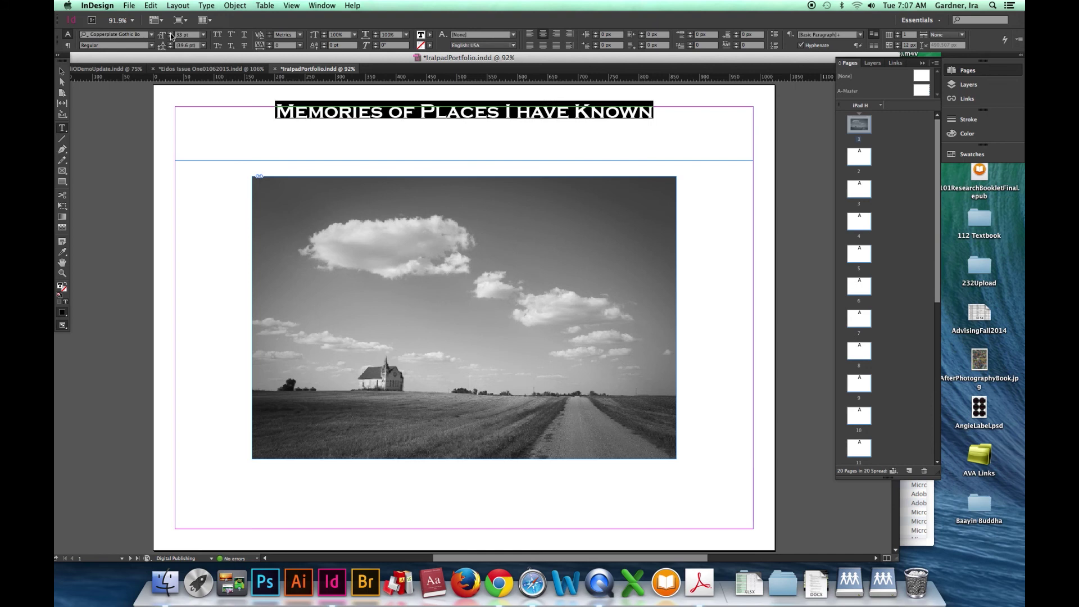
Increase the title's font size to 34 pt and capitalise the first letters of "Have" and "Of"
click(172, 34)
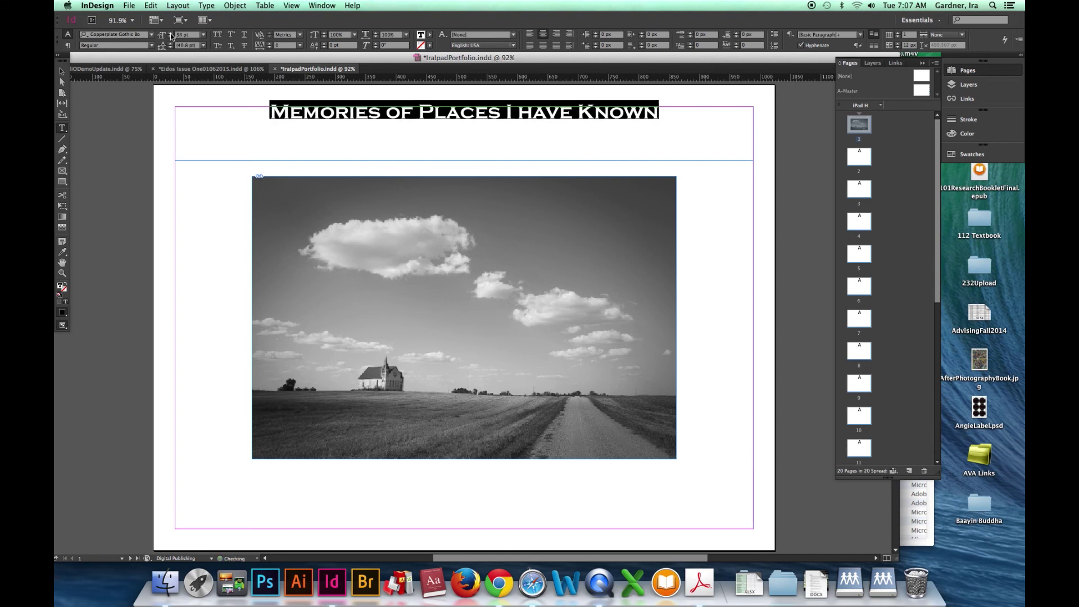
click(432, 115)
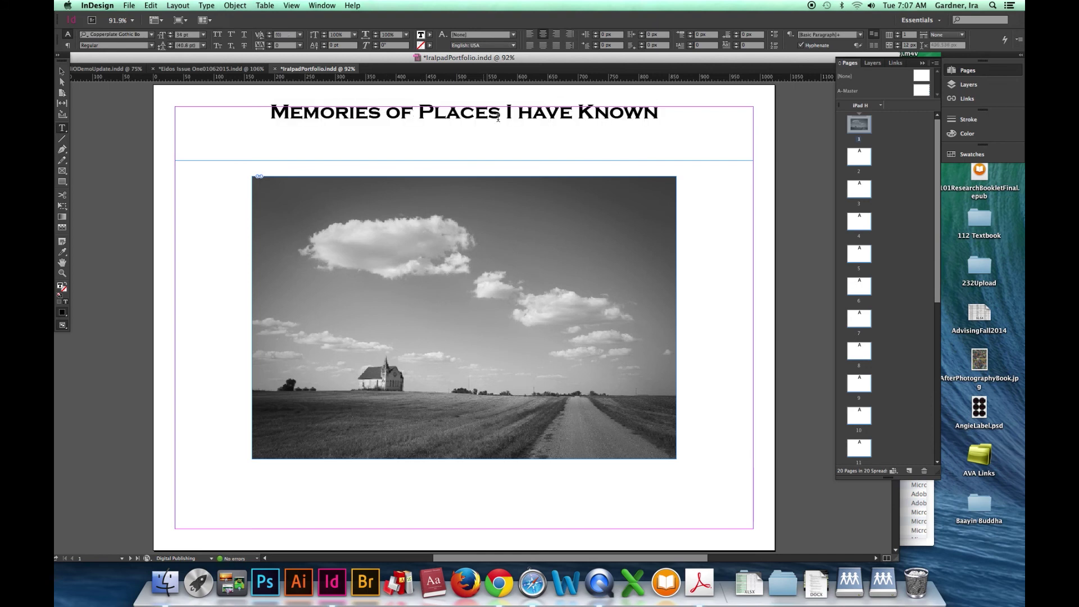
drag(518, 113, 525, 112)
key(super+shift+k)
key(Right)
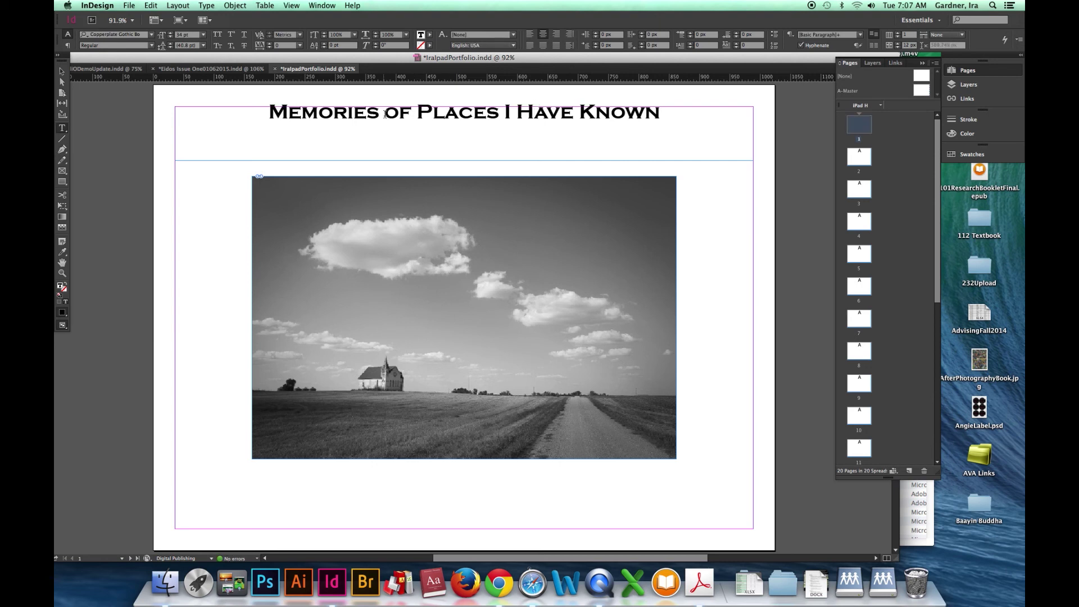
drag(385, 112, 399, 113)
text(O)
Move the title frame down to a Y position of 104 px so the title sits just above the photo
click(62, 71)
drag(416, 150, 413, 192)
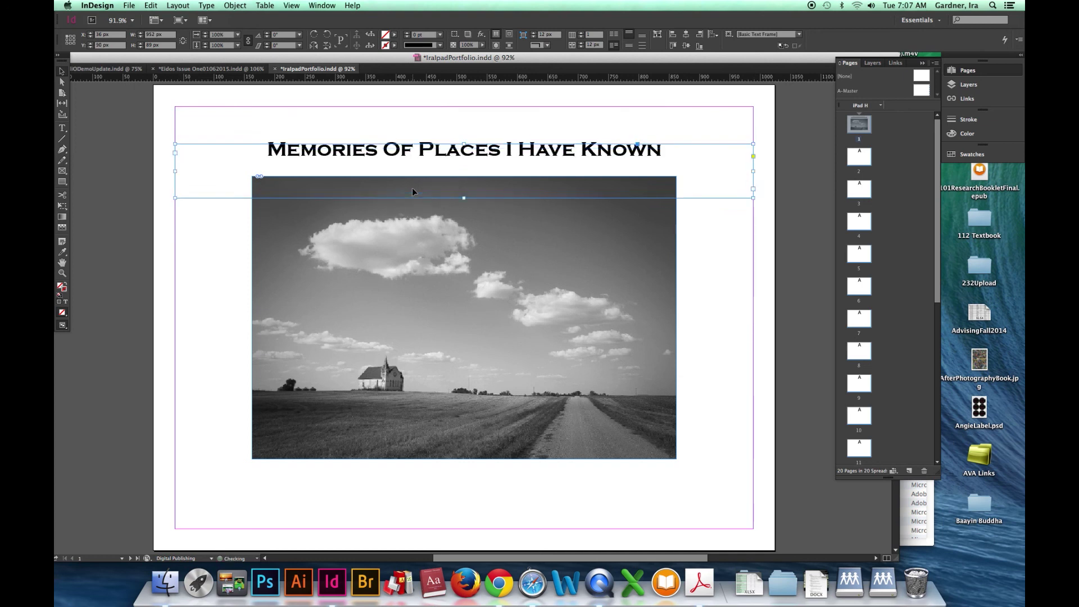
key(Down)
key(Down)
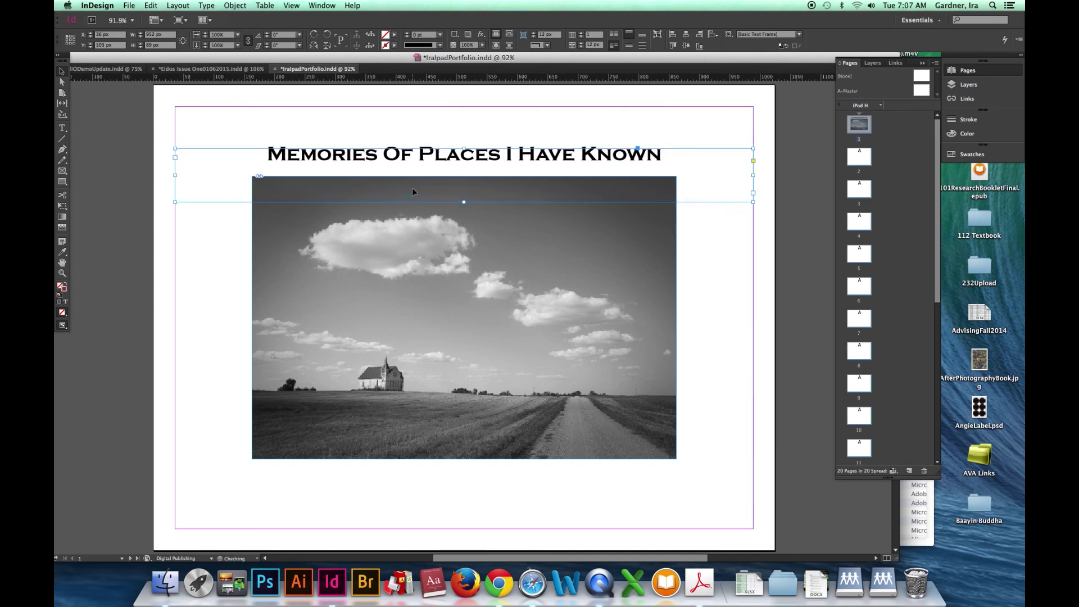
key(Up)
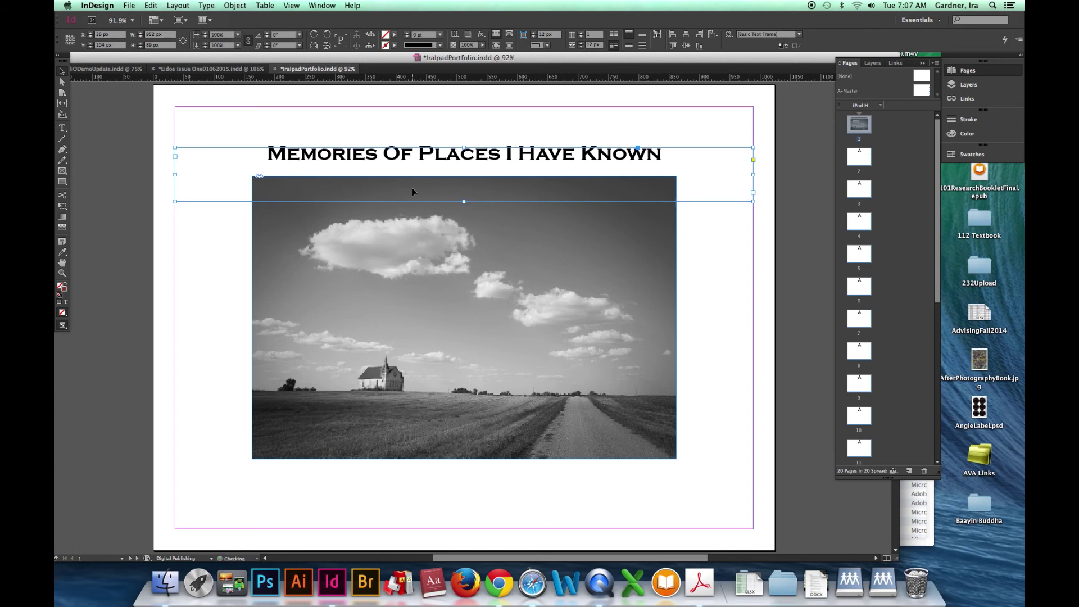
Add a small text frame under the photo's lower-left corner reading "North Dakota, August 2012"
click(62, 131)
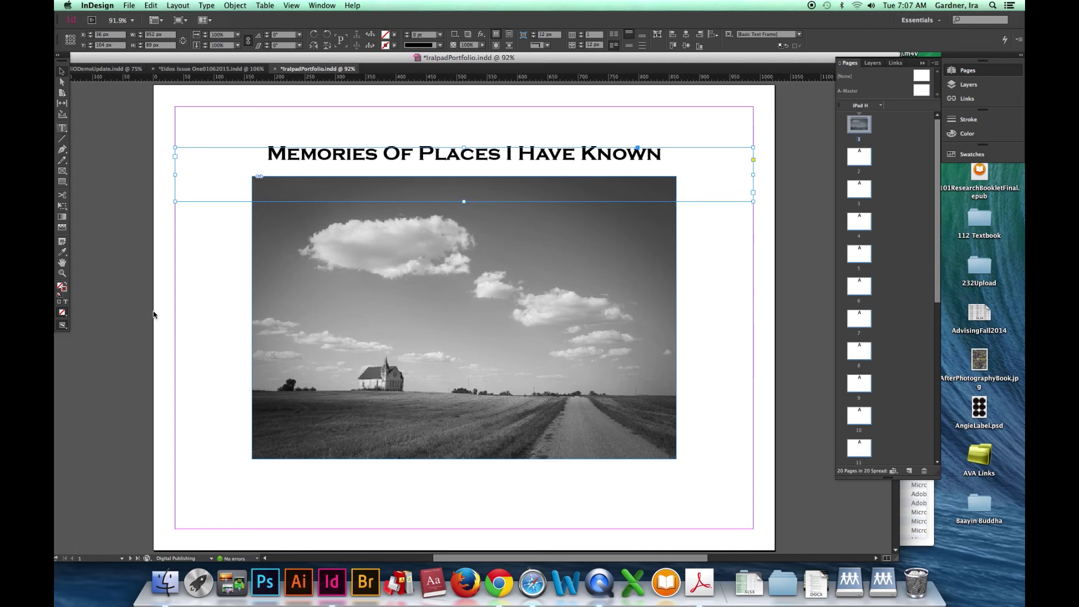
click(248, 461)
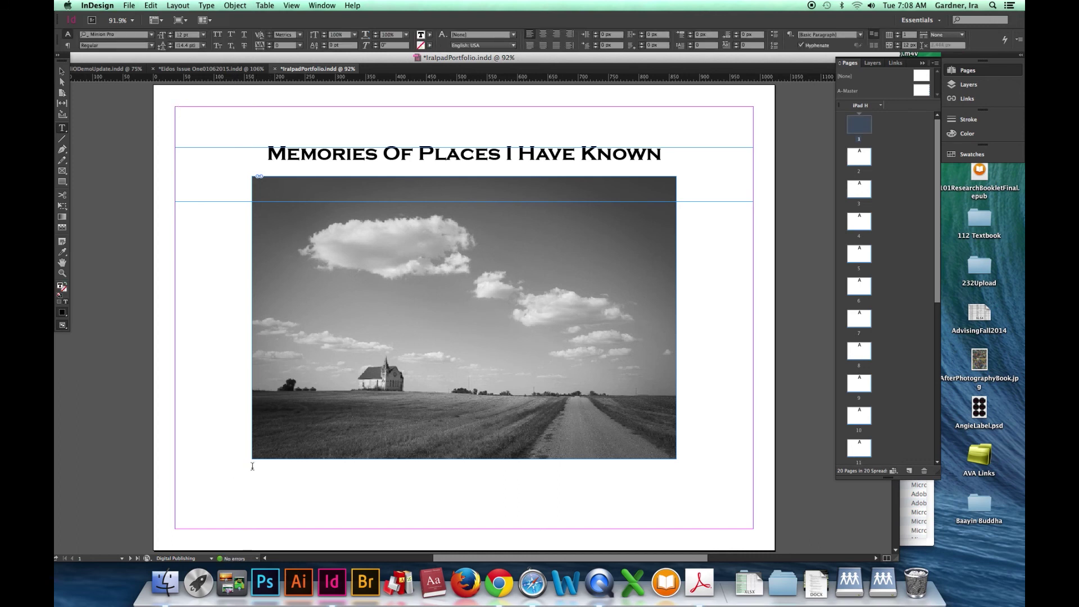
click(63, 128)
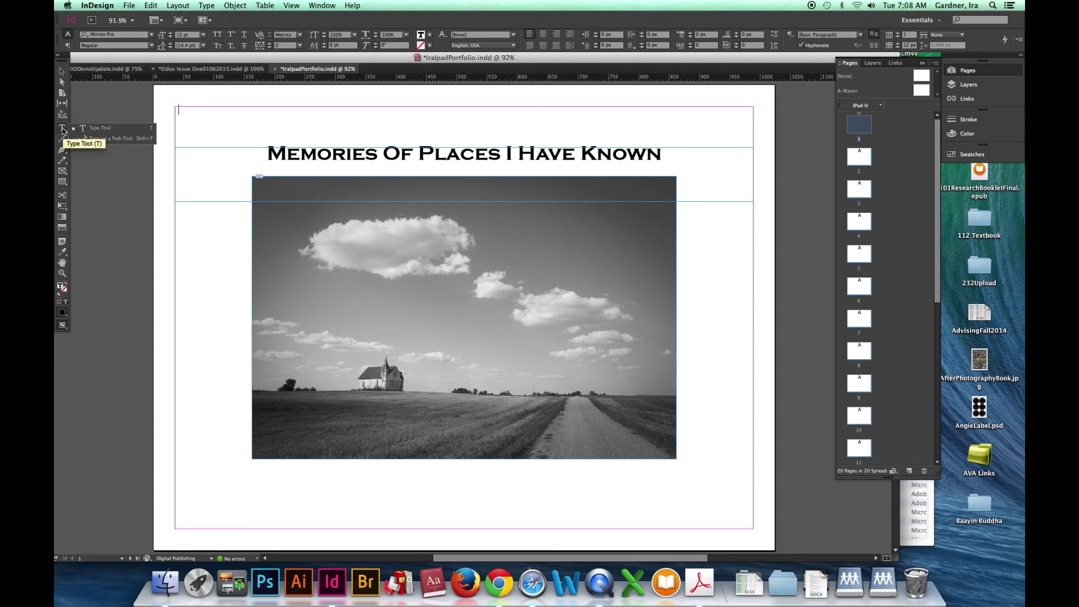
drag(172, 99, 320, 489)
text(North Dakota)
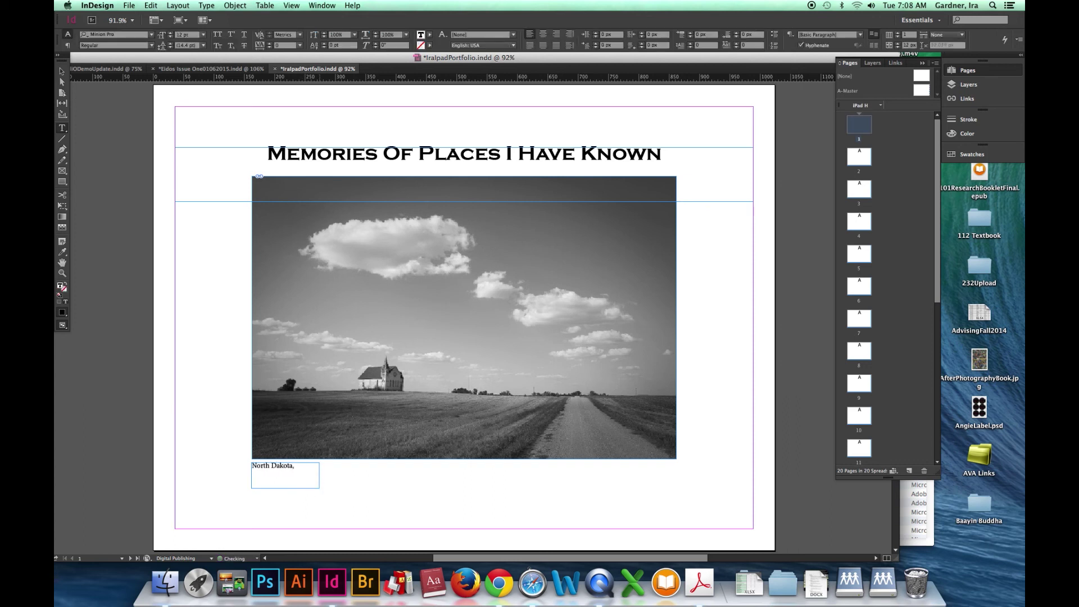
text(, August 2012)
Widen the caption frame so its text fits on one line, and reduce the caption's font size
click(62, 72)
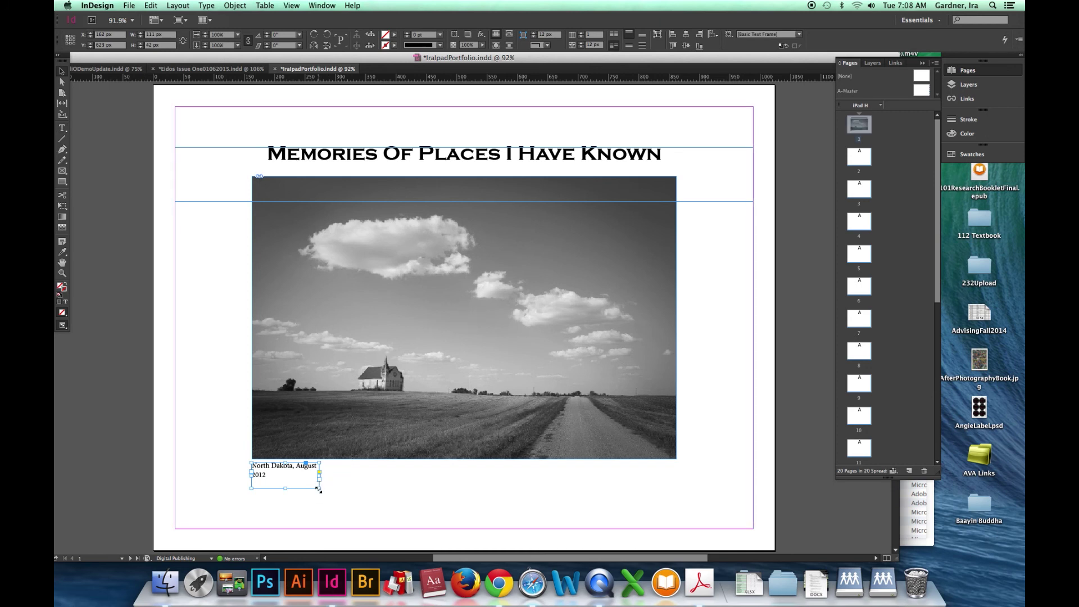
drag(320, 488, 351, 490)
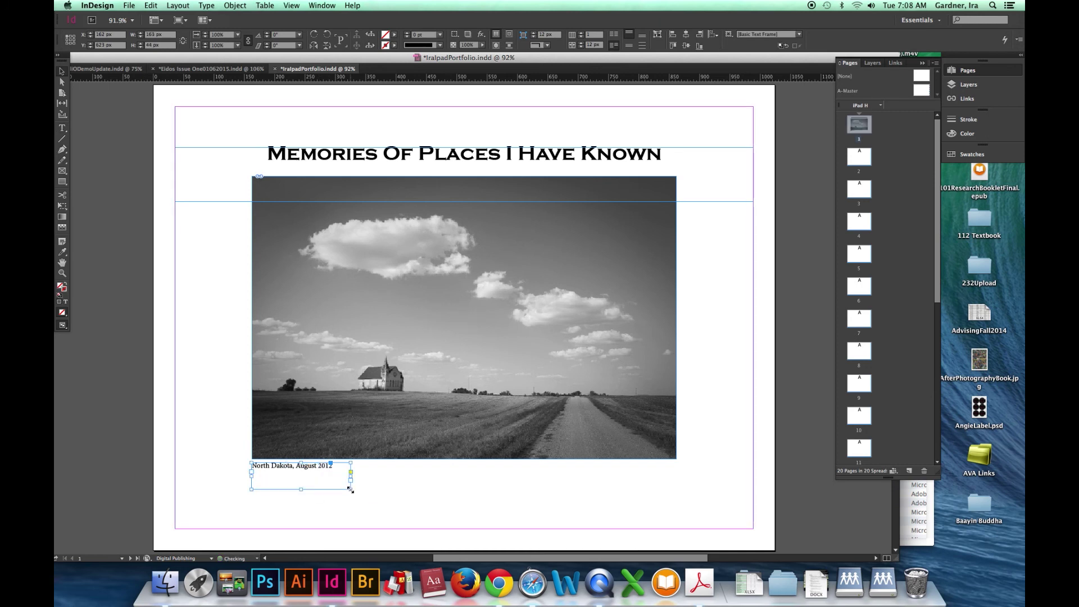
double_click(294, 465)
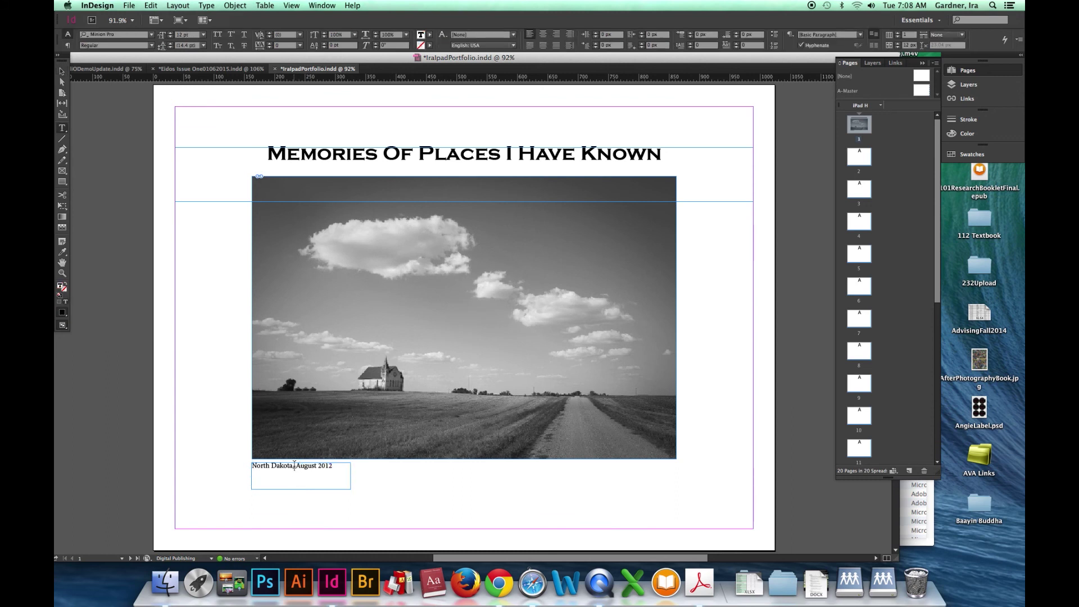
triple_click(294, 467)
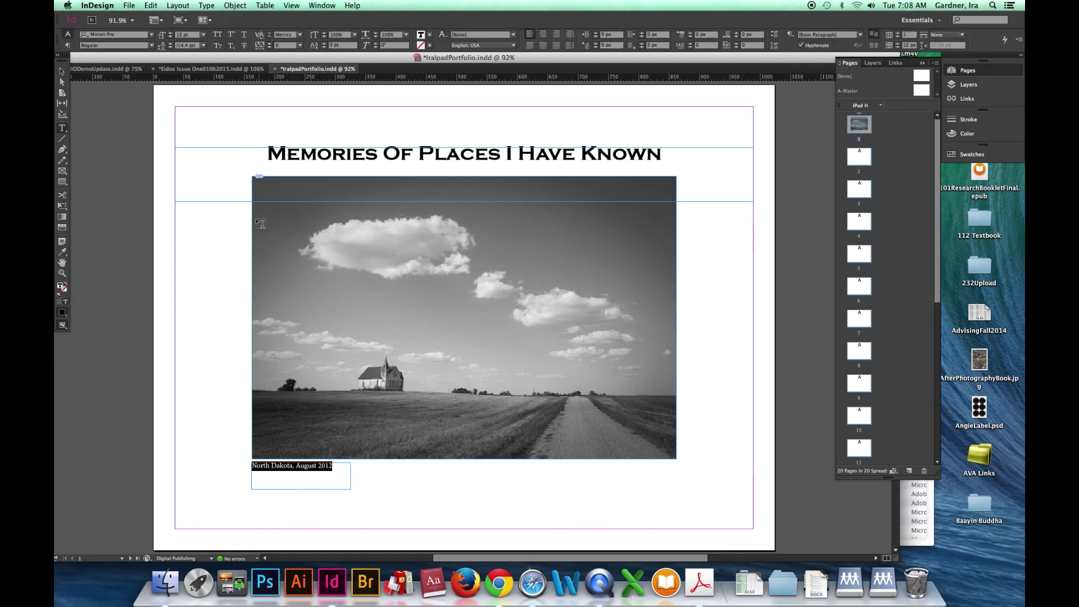
click(62, 70)
Place the signature image under the photo's lower-right corner, about 152 px wide and flush with the photo's right edge
click(609, 505)
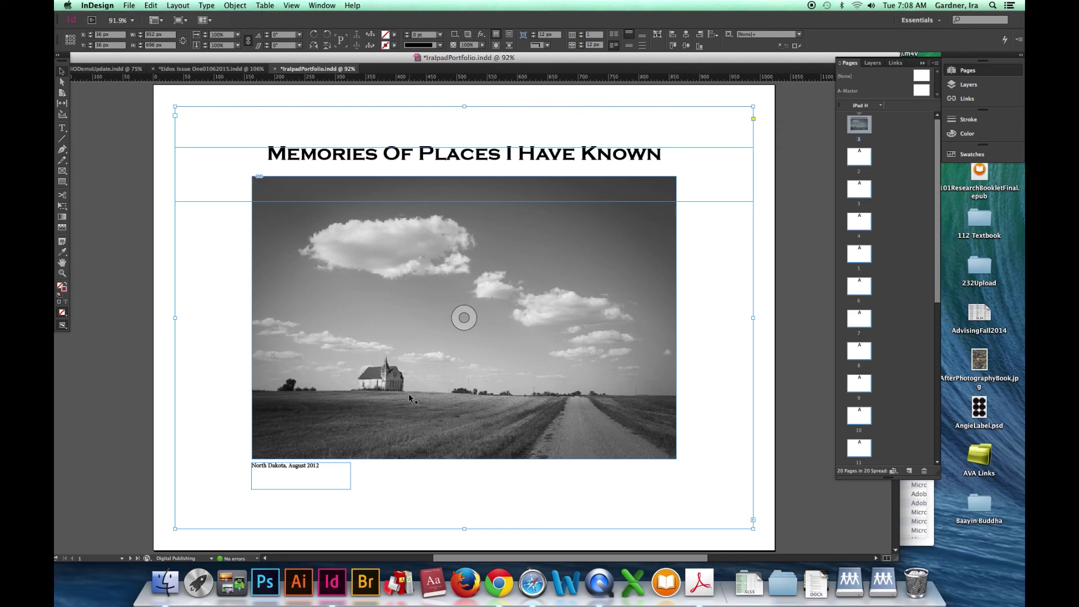
key(super+d)
scroll(695, 210, down, 3)
double_click(666, 238)
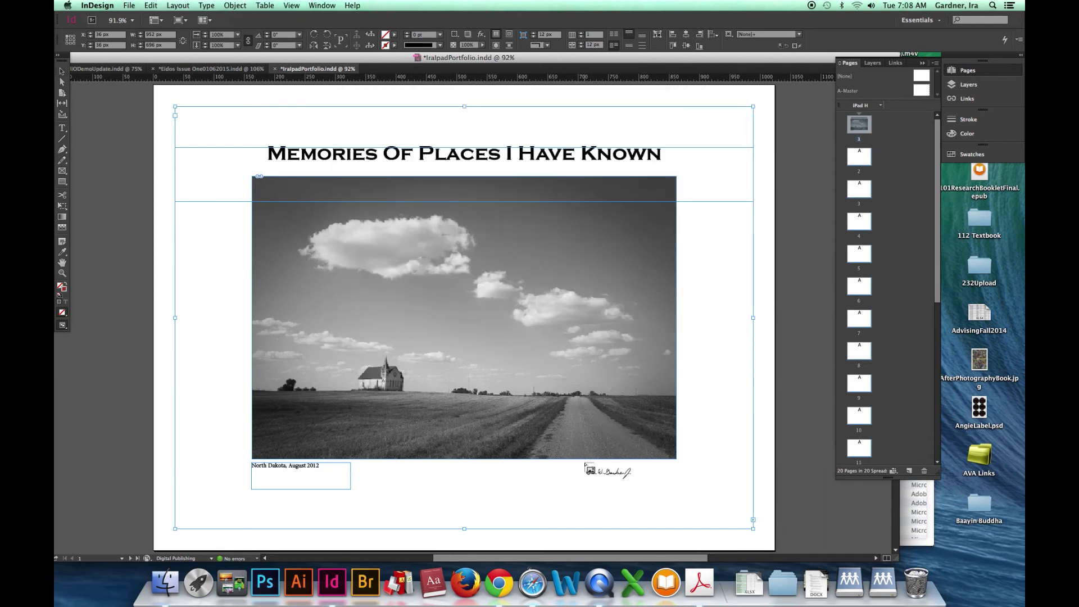
mouse_move(585, 463)
mouse_down()
mouse_move(659, 494)
mouse_move(674, 520)
mouse_up()
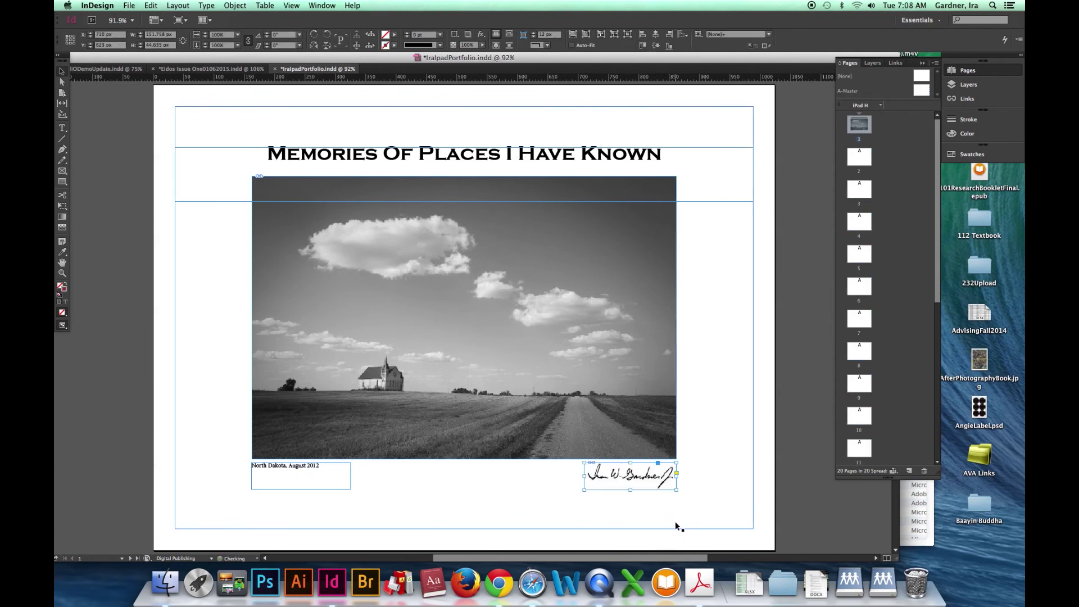
Lower the signature image's opacity to about 30%
click(632, 518)
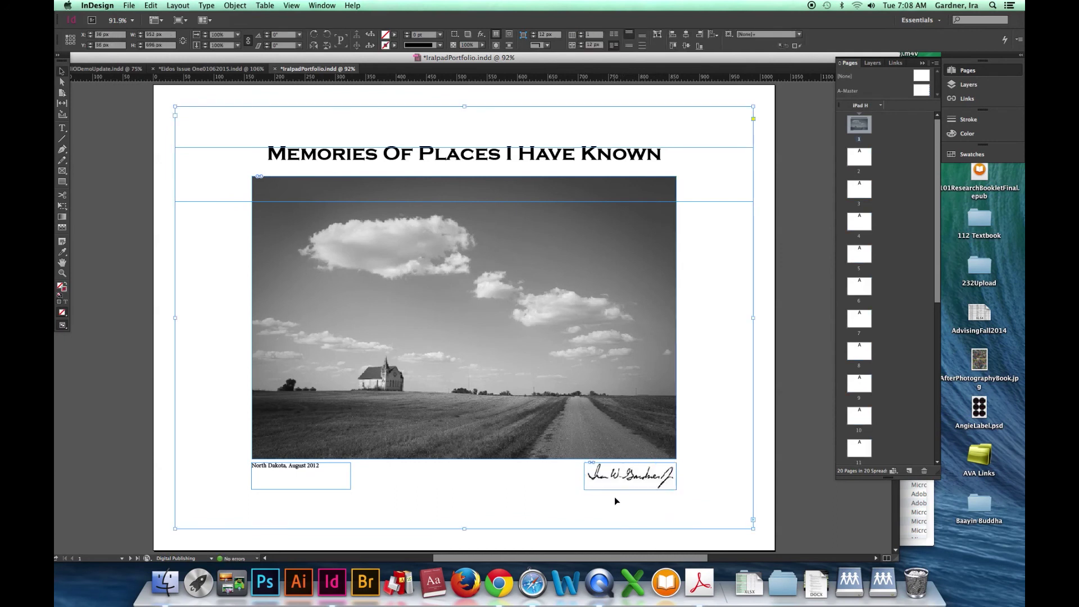
click(619, 488)
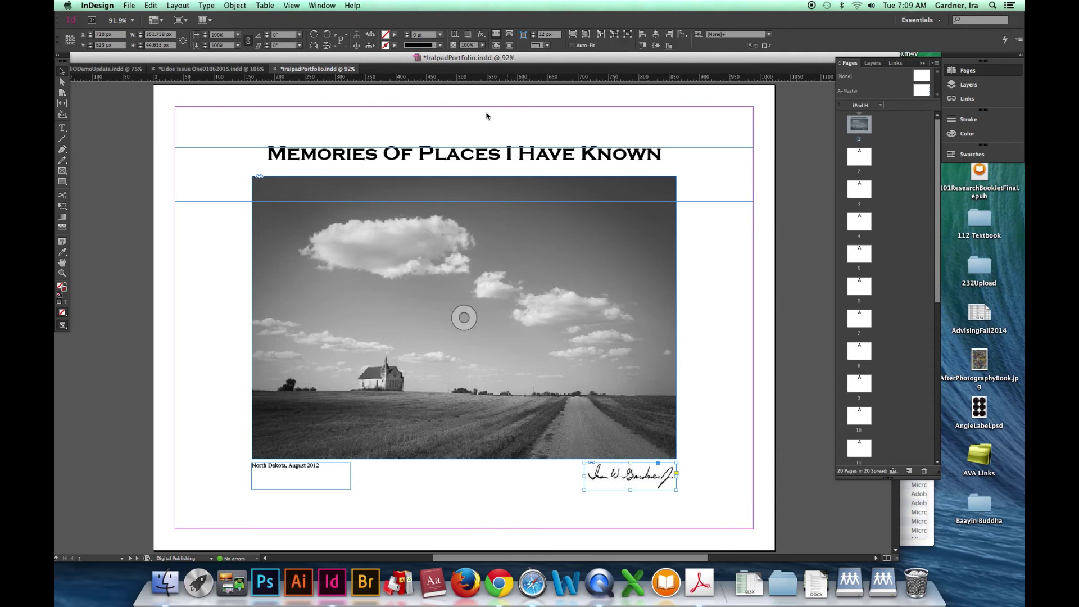
click(482, 45)
drag(482, 54, 448, 56)
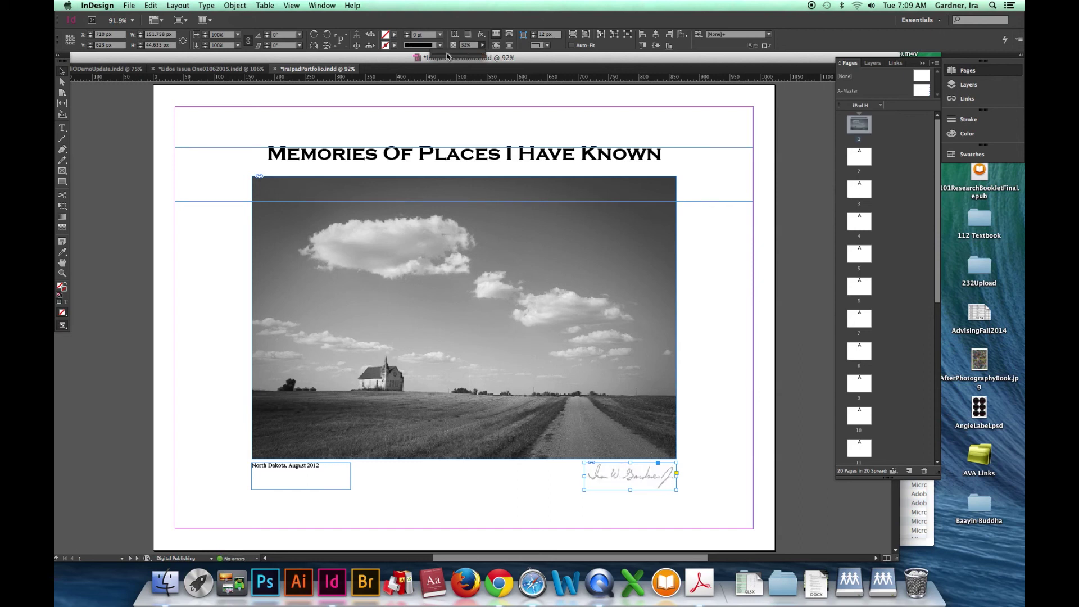
drag(448, 56, 446, 56)
Preview the cover page in full-screen presentation mode and return to the layout
click(194, 184)
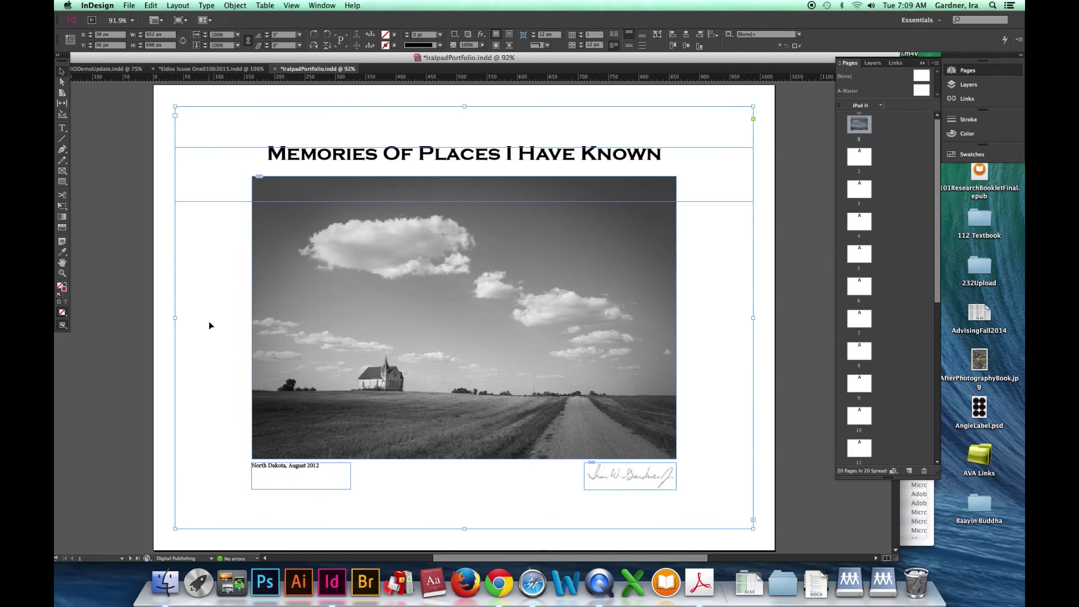
key(shift+w)
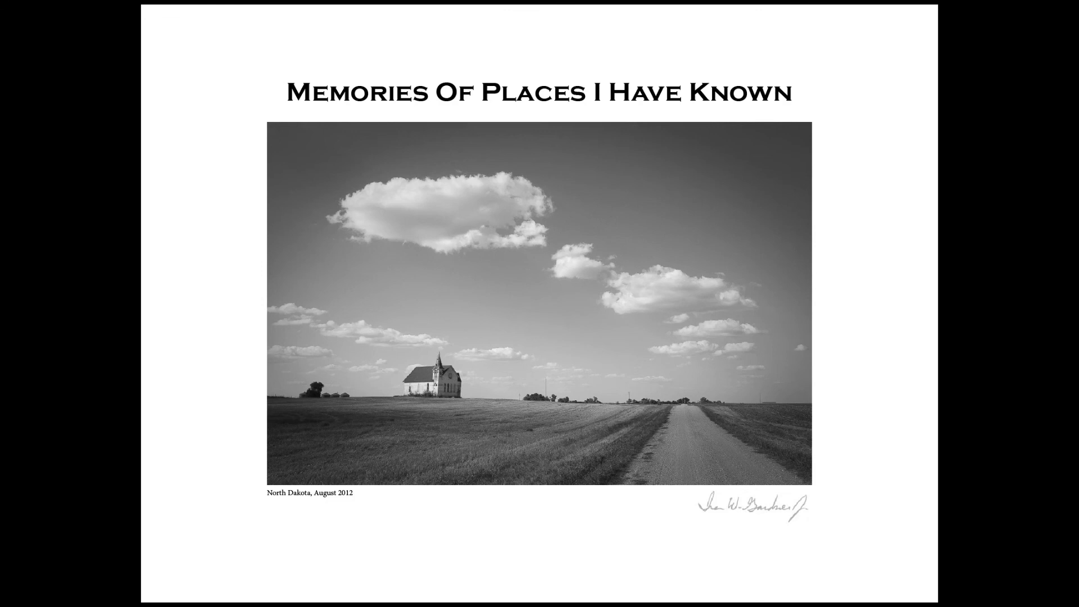
key(Escape)
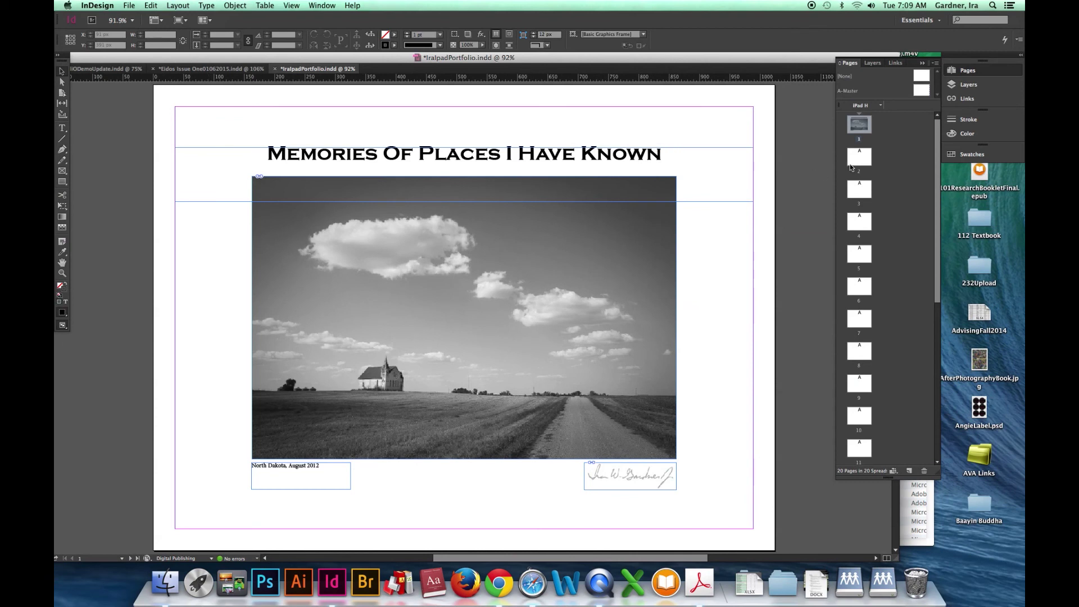
On page 2, draw a tall text frame to the right of the centre guide and enter "Portfolio"
double_click(858, 162)
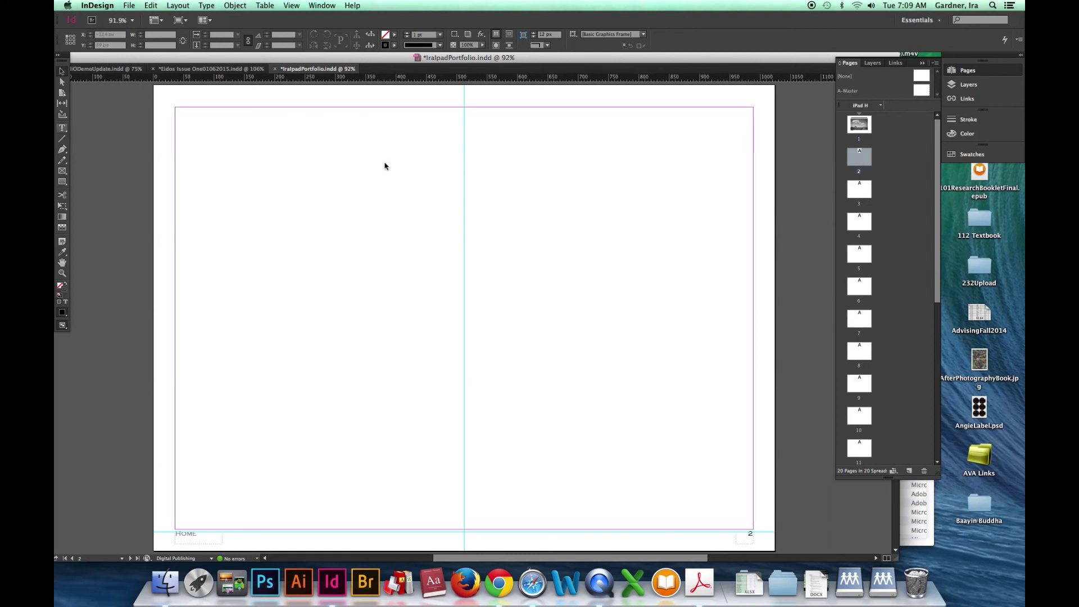
key(t)
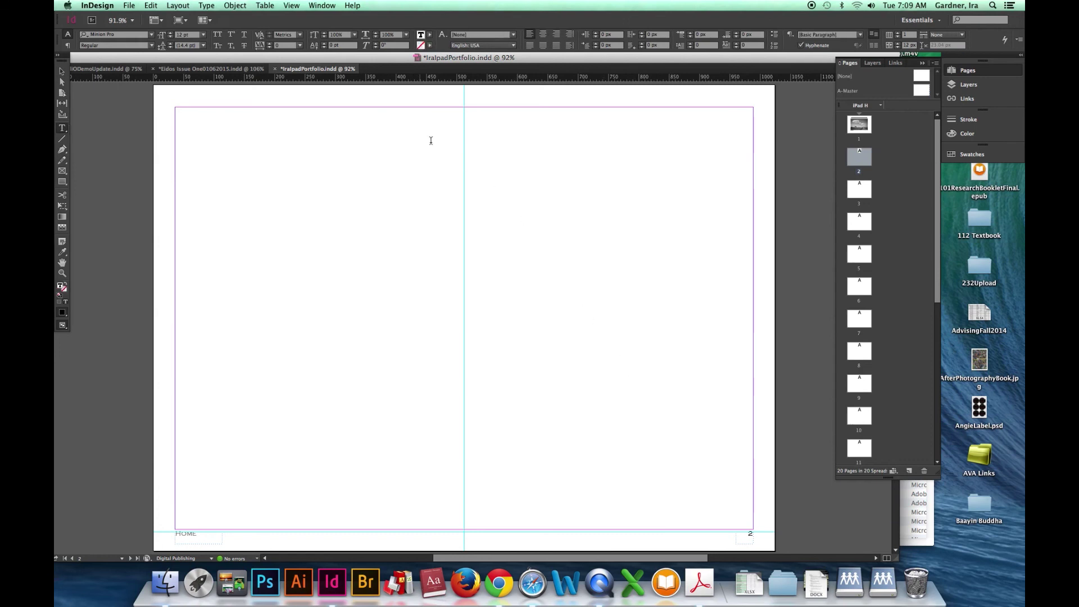
drag(472, 91, 615, 407)
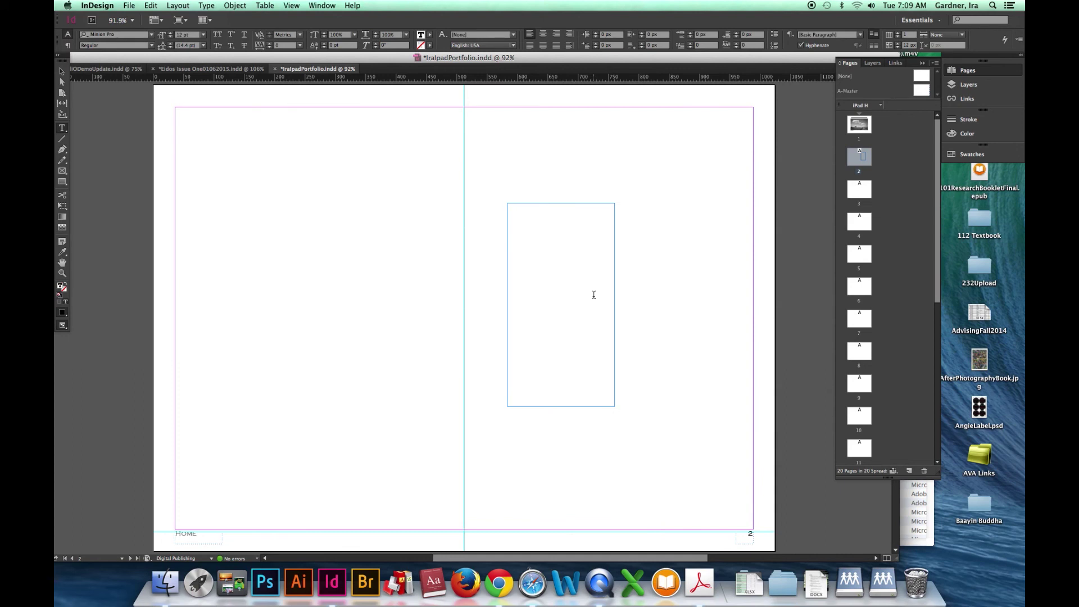
text(Portfolio)
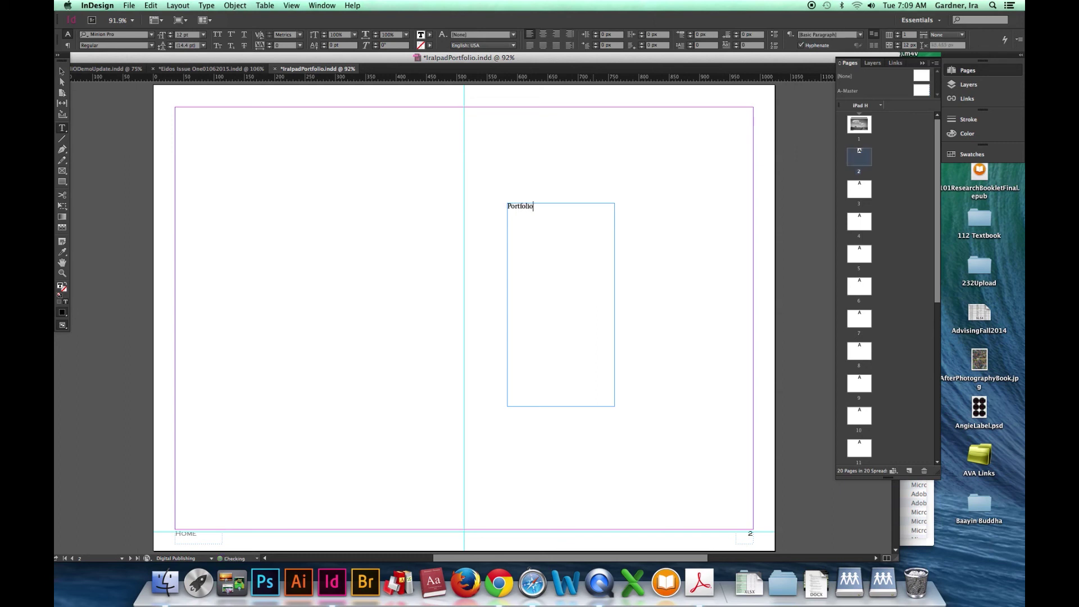
Below Portfolio, list Essay, Essay, Artist Statement, Artist Resume and Artist Bio, separated by blank lines
key(Return)
key(Return)
text(Essay  E)
text(ssa)
text(y)
key(Return)
text(Artist Resume)
key(Return)
text(Artist Statement)
key(Return)
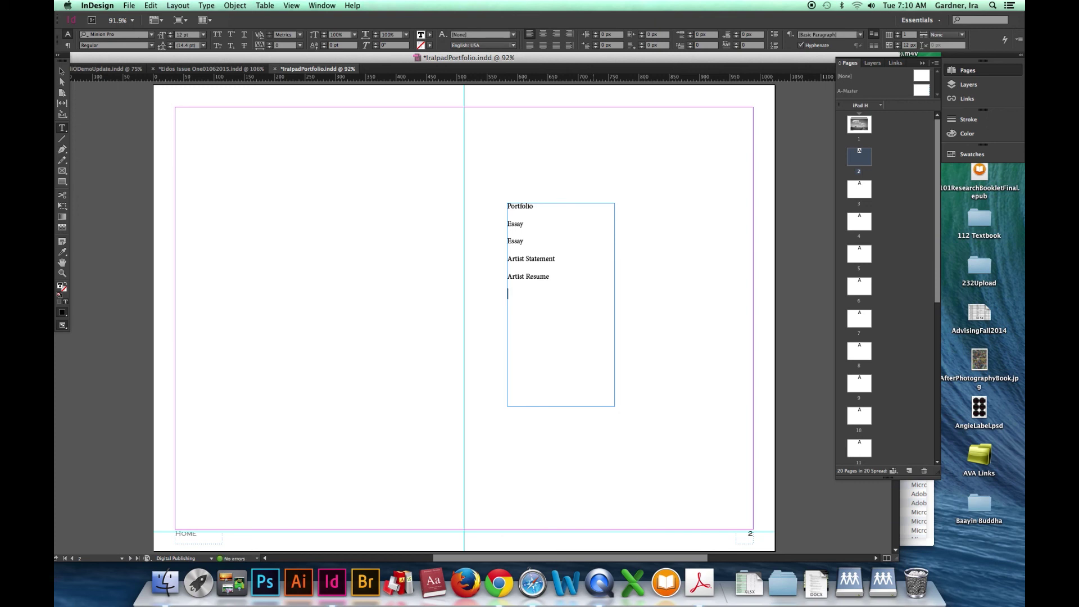
text(Artist Bio)
Set the font of the whole contents list to Copperplate Gothic Light and save the document
key(super+a)
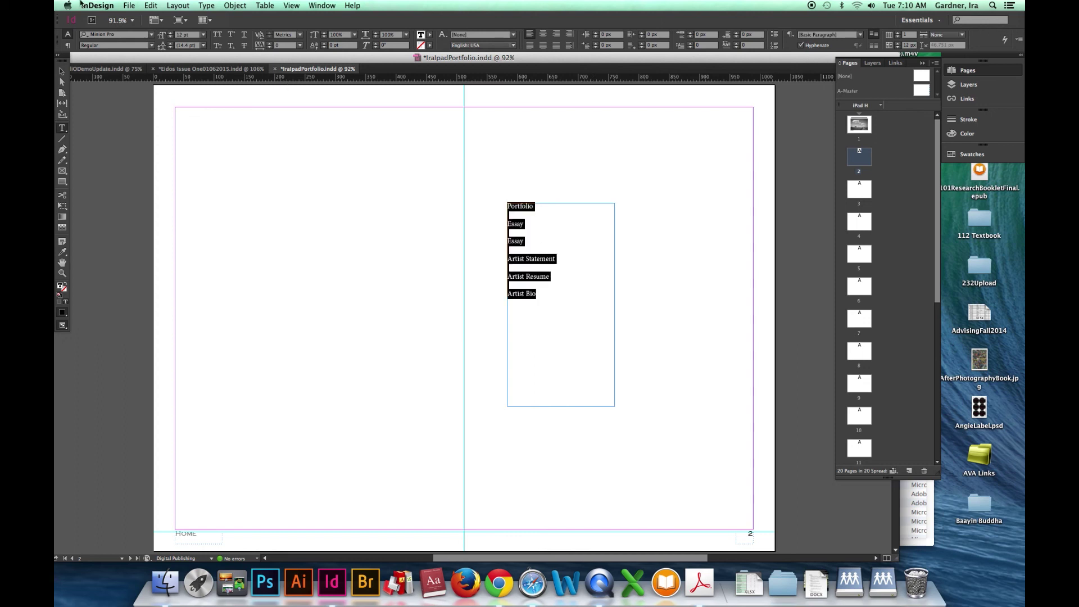
click(152, 35)
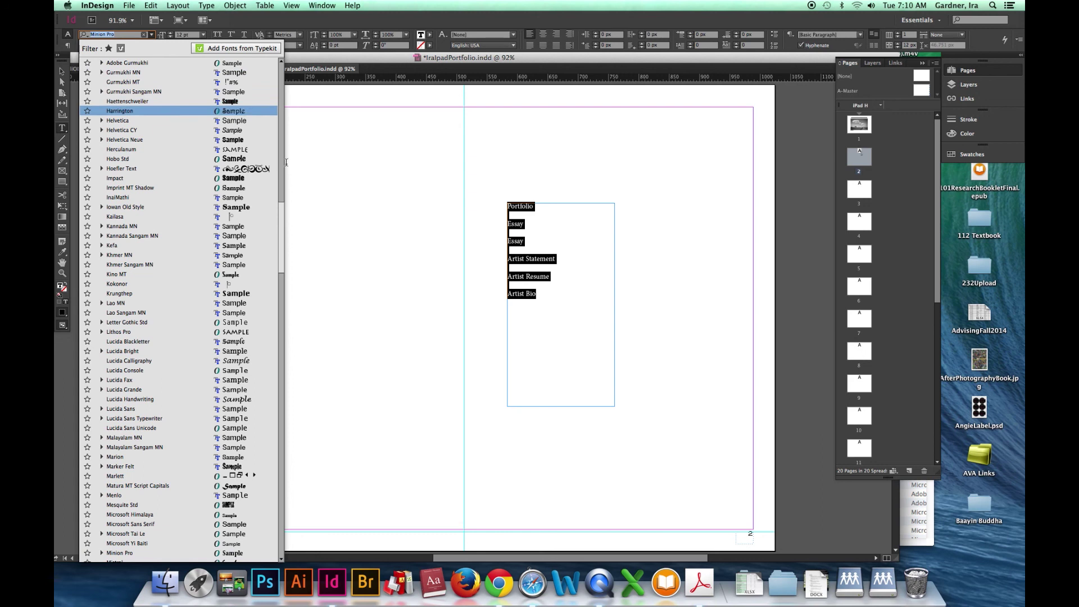
drag(282, 208, 269, 40)
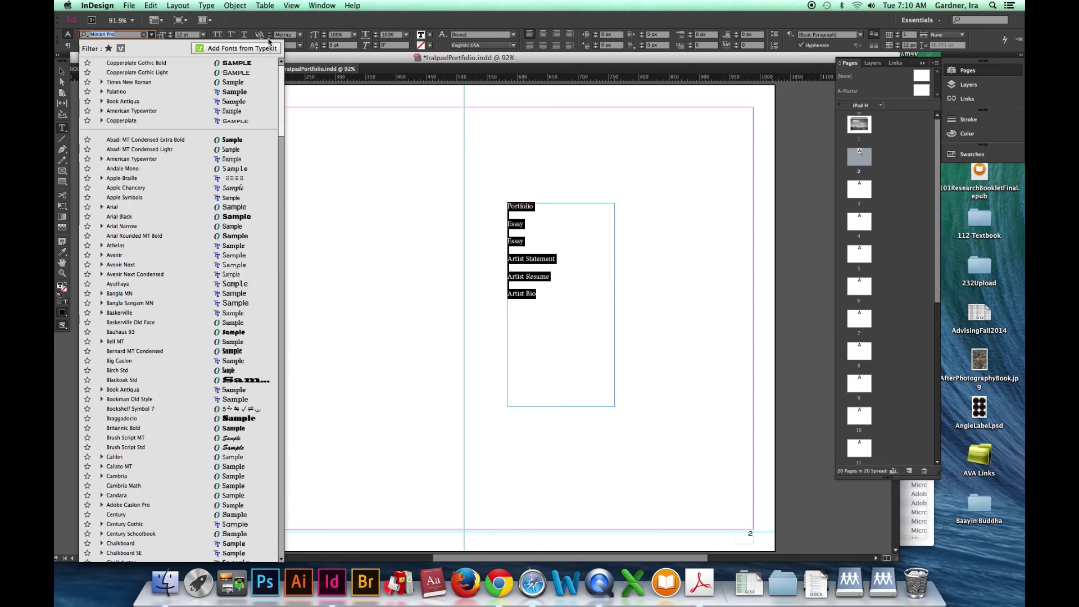
click(153, 76)
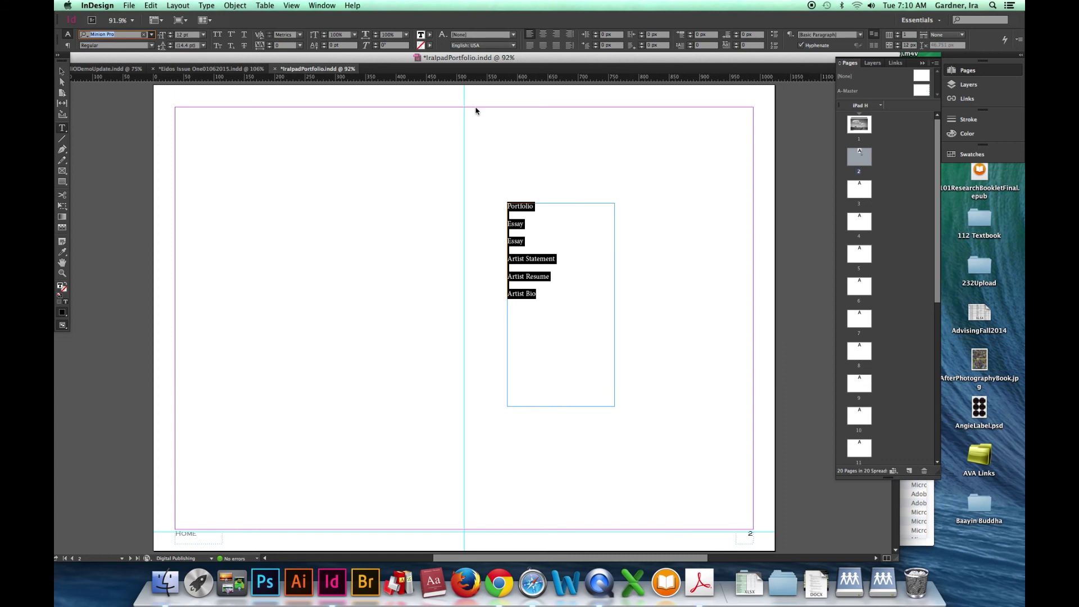
super+click(543, 147)
key(super+s)
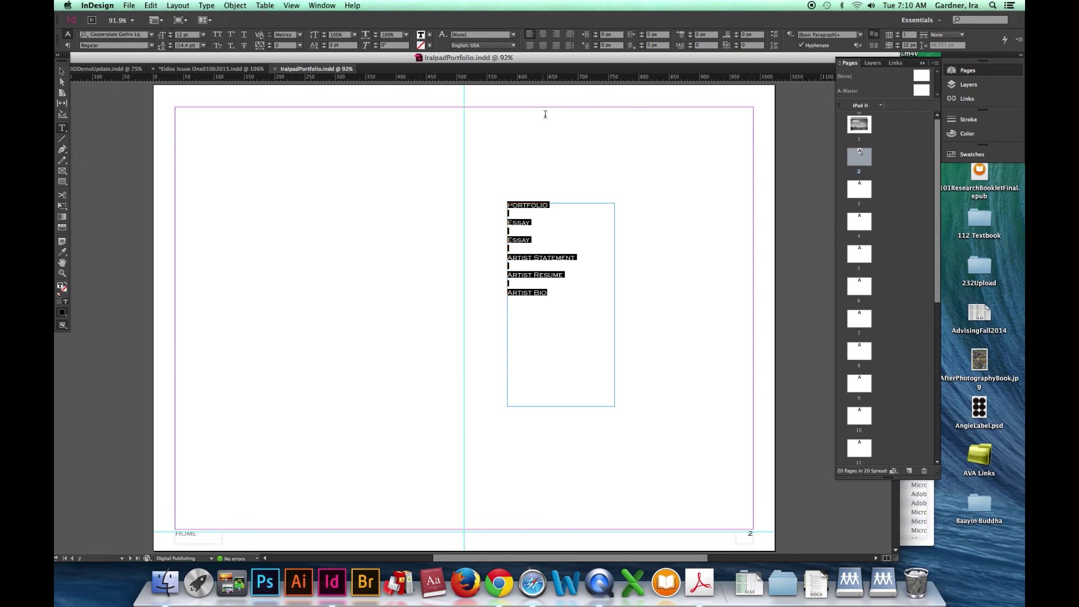
Add a text frame above the contents list on page 2 and enter "Table of Contents"
click(573, 138)
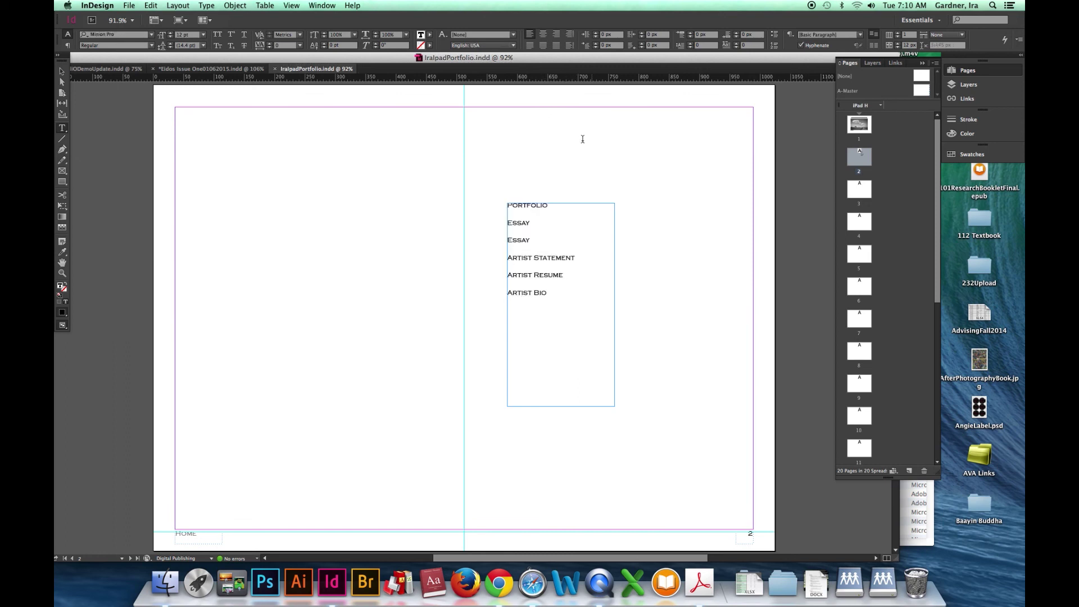
drag(531, 97, 680, 178)
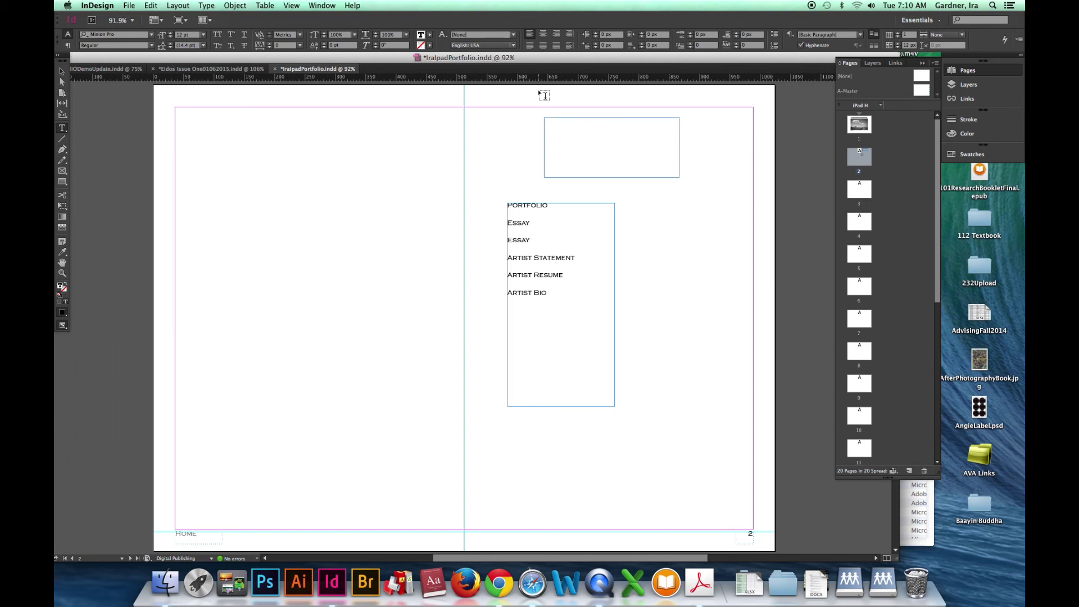
text(Table of)
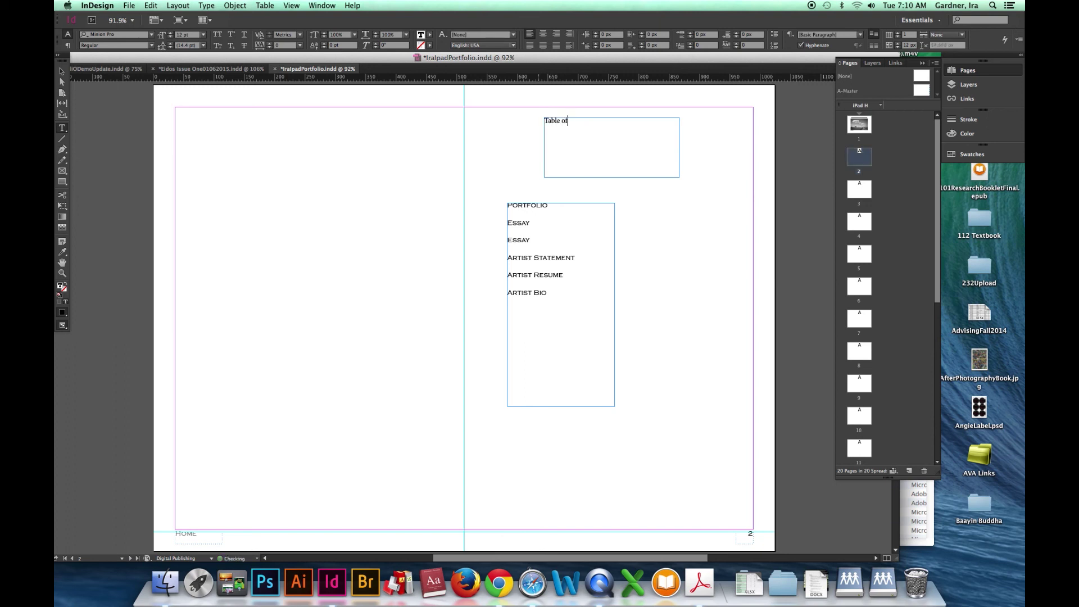
text( Contents)
Set the Table of Contents heading in Copperplate Gothic Light and centre it in its frame
key(super+a)
click(151, 35)
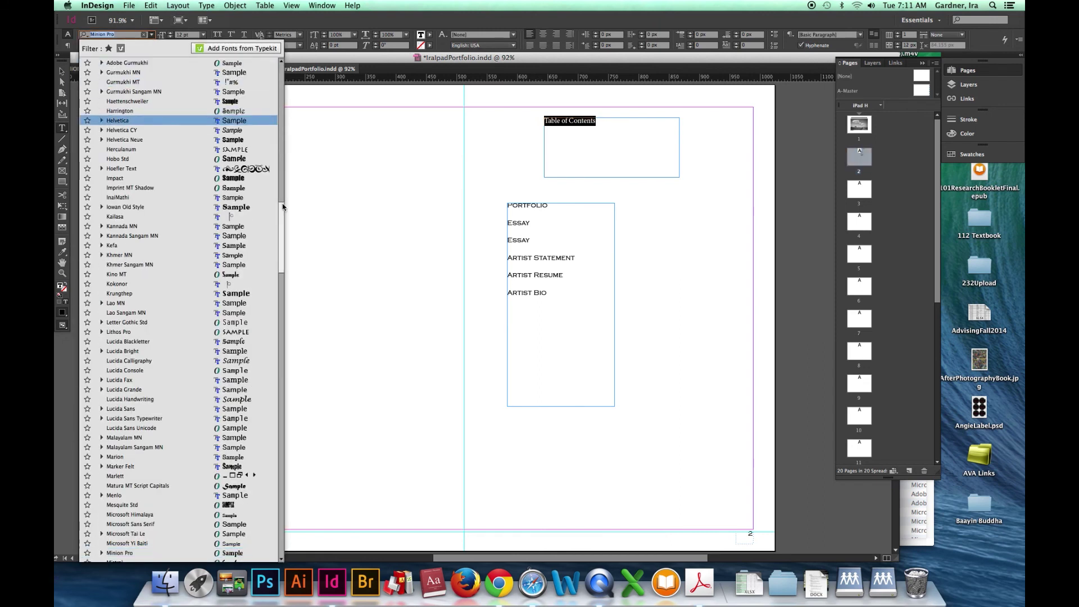
drag(281, 224, 276, 50)
scroll(168, 84, up, 3)
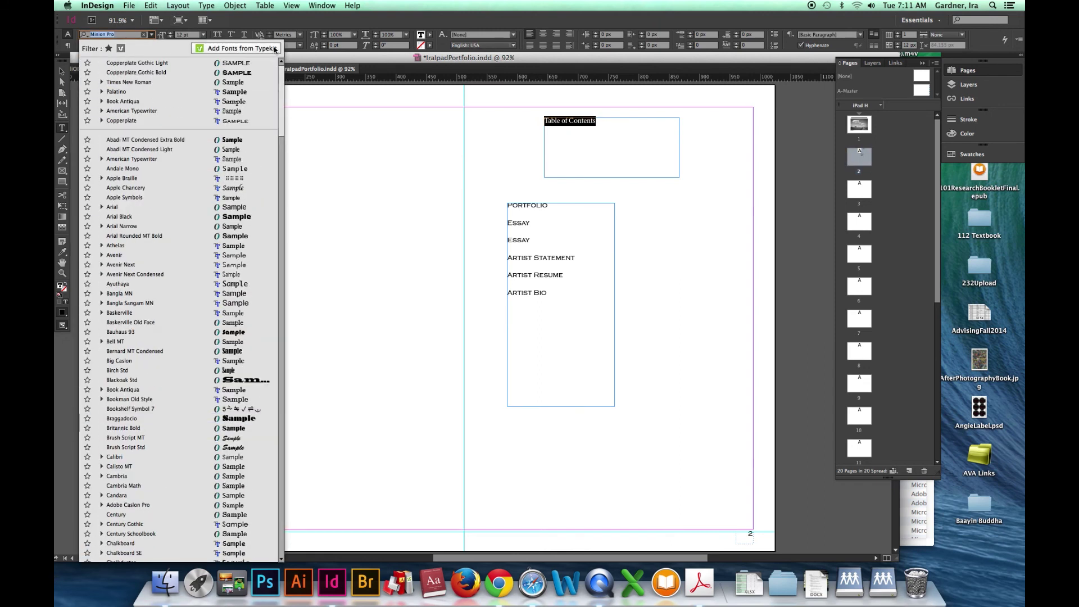
click(130, 72)
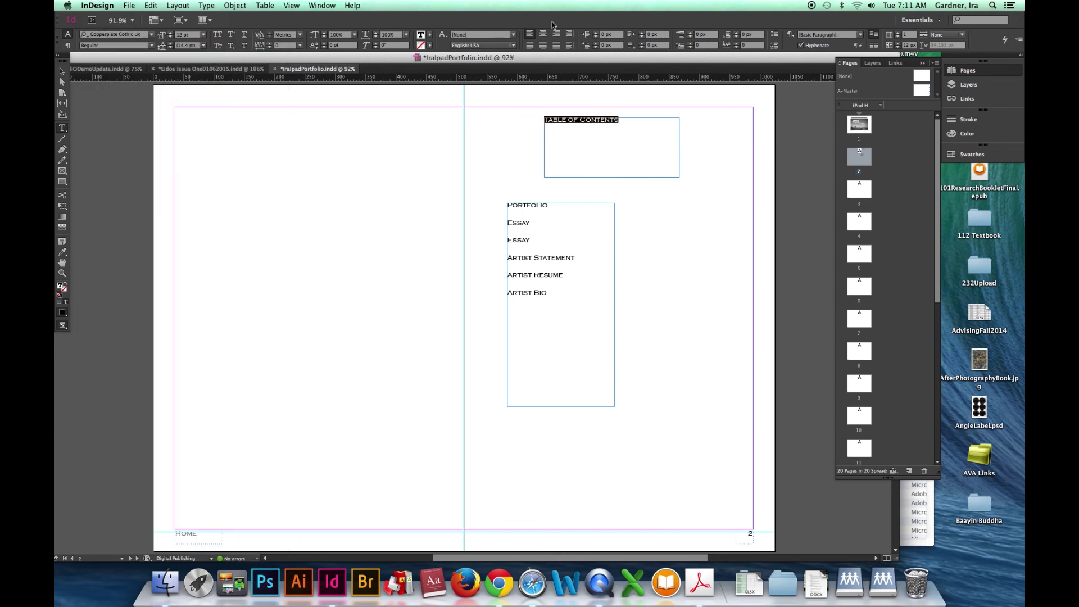
click(544, 35)
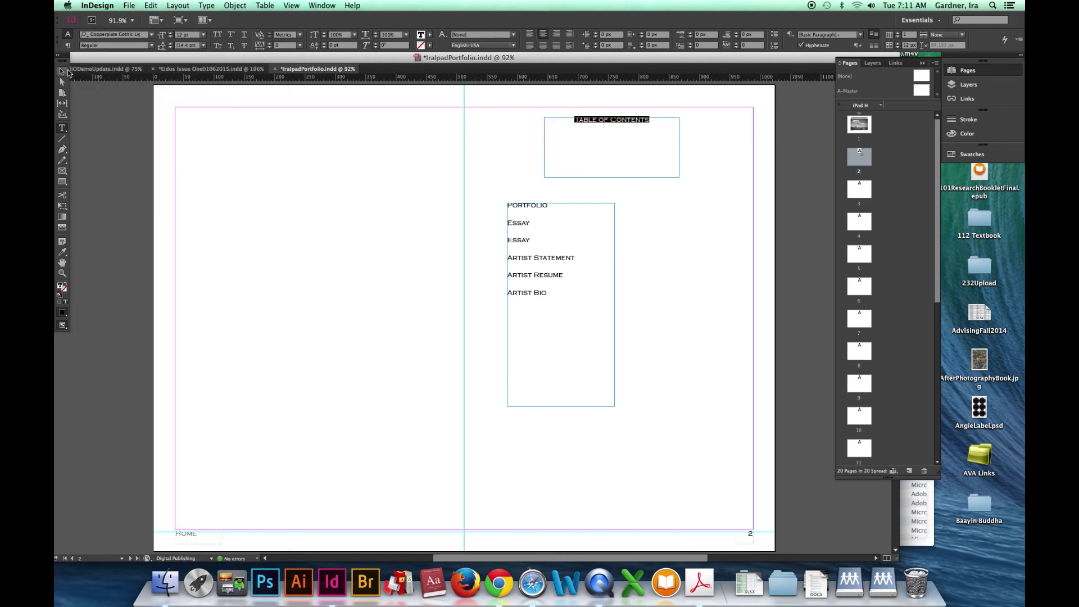
Widen the heading frame to about 476 px, from the centre guide to the outer margin, and lower it to about Y 134 px
click(62, 72)
drag(543, 146, 464, 154)
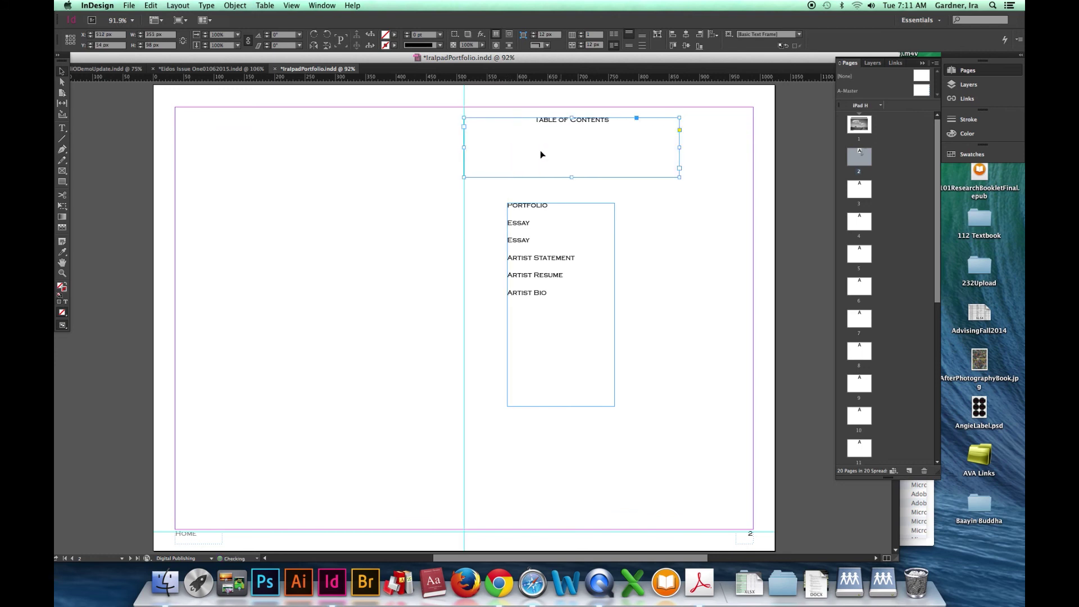
drag(679, 148, 754, 151)
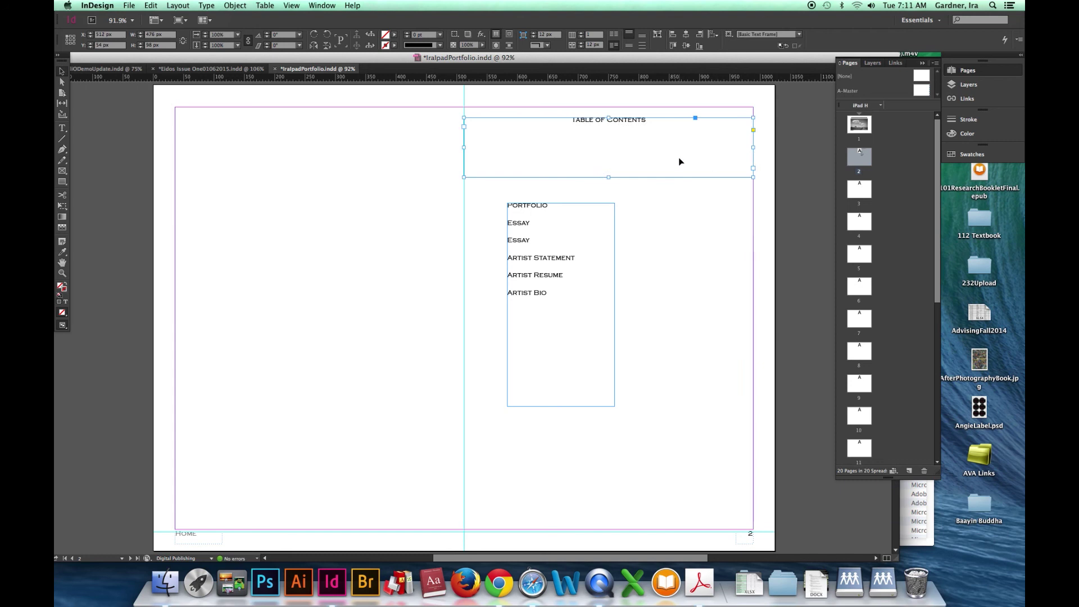
drag(679, 160, 680, 208)
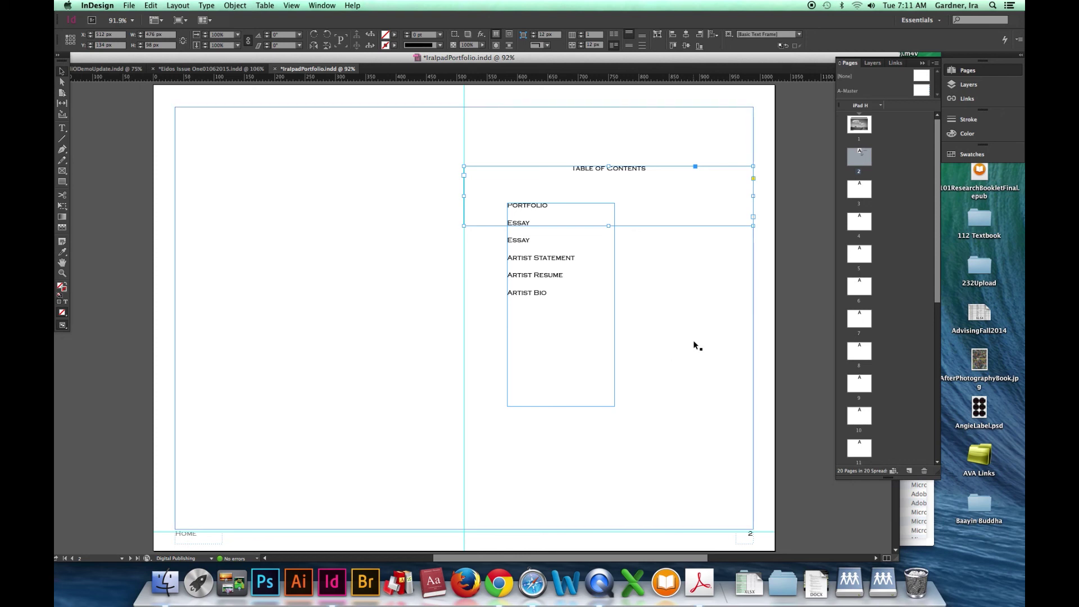
Duplicate the A-Master spread and delete the Home text frame from the new B-Master
click(921, 91)
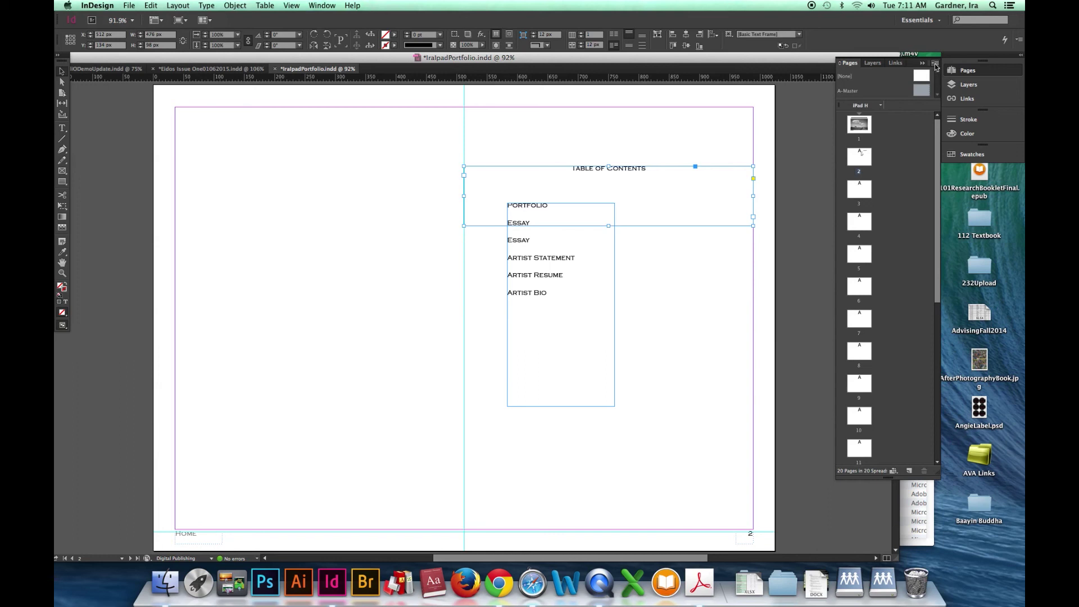
click(934, 65)
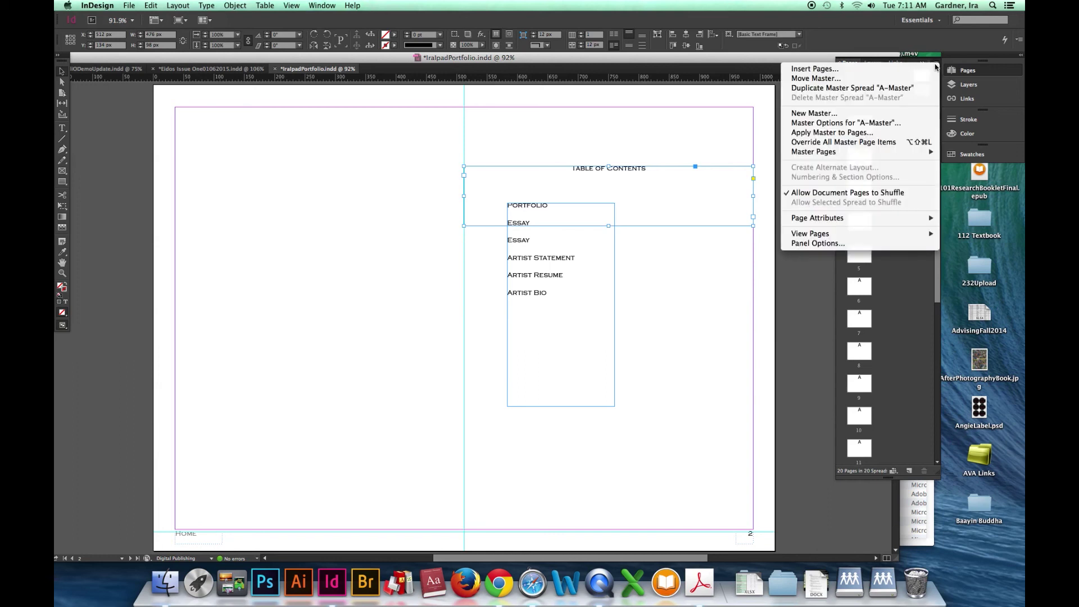
click(906, 89)
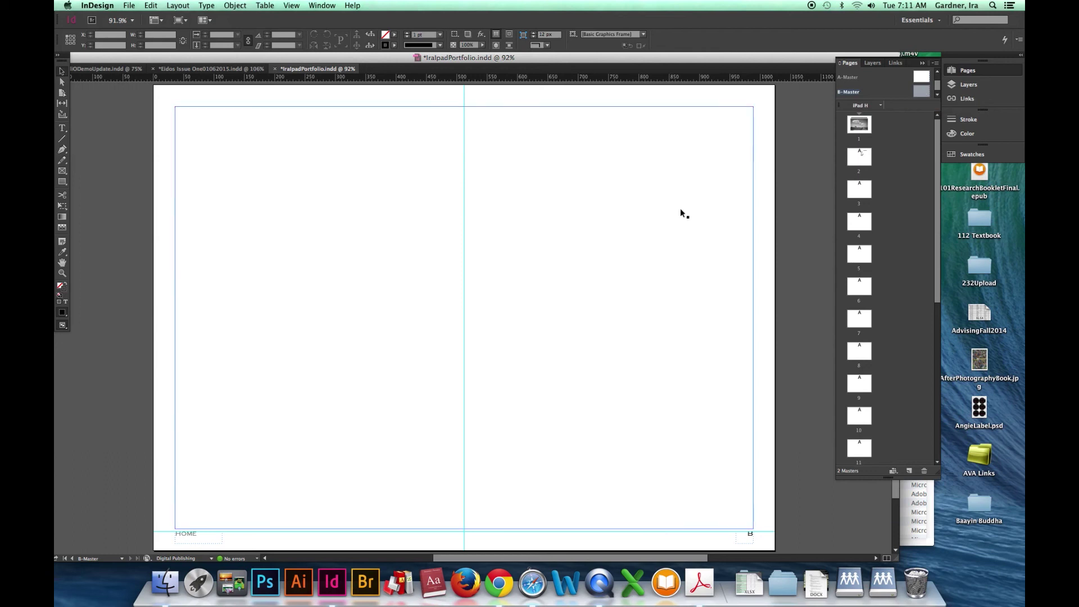
drag(197, 537, 197, 540)
key(Delete)
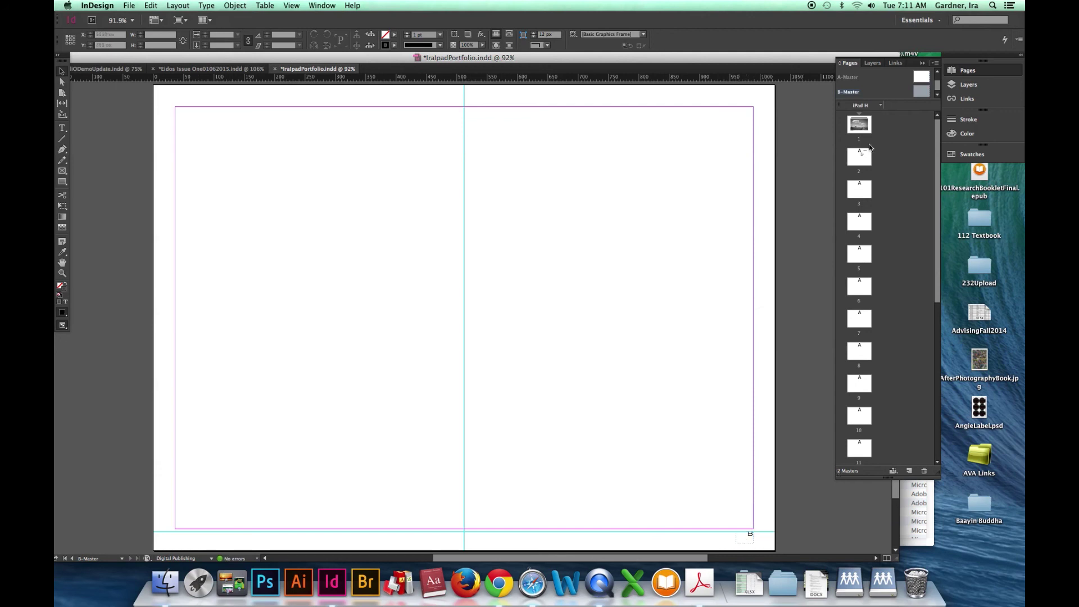
Apply B-Master to page 2
double_click(863, 167)
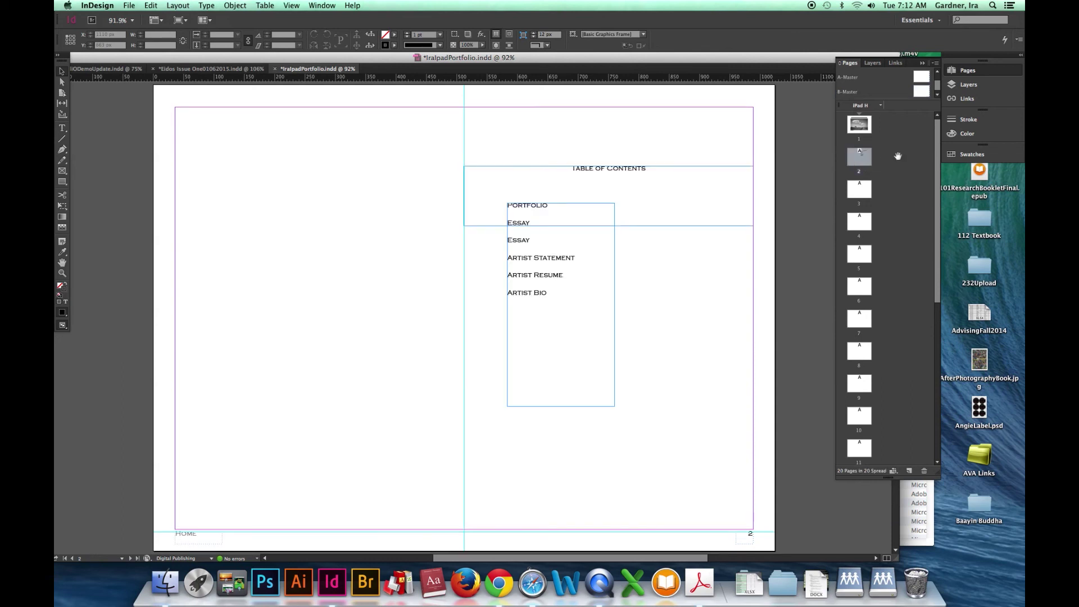
click(934, 65)
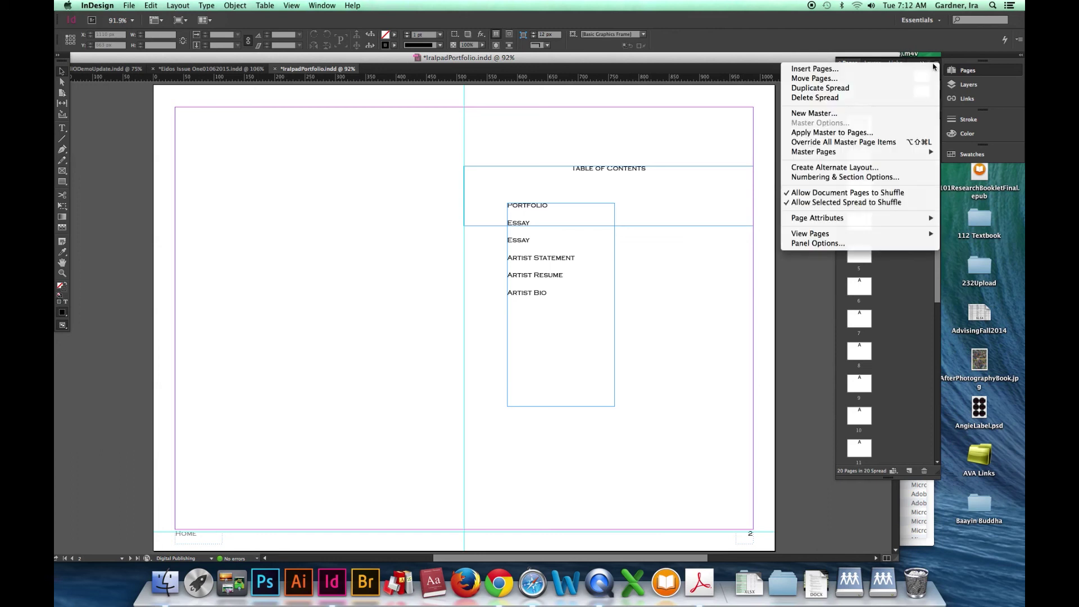
click(865, 133)
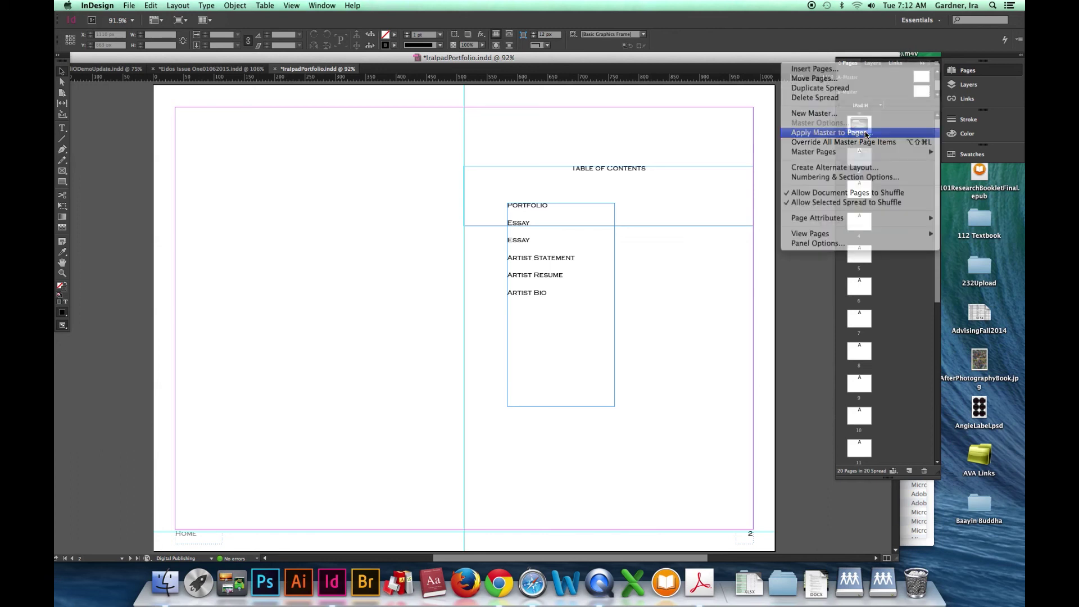
click(532, 302)
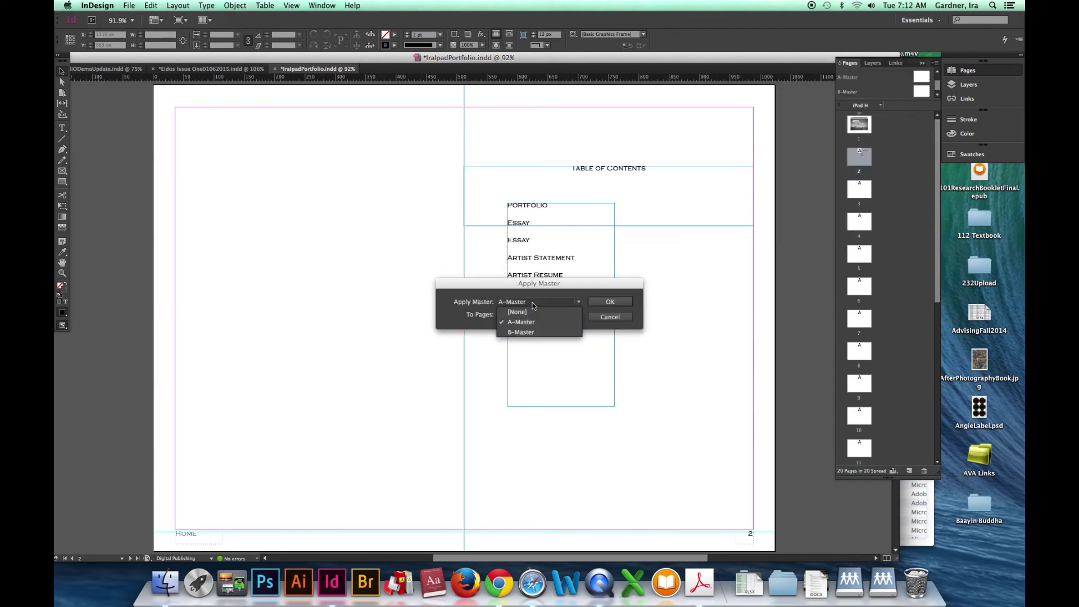
click(534, 332)
click(609, 303)
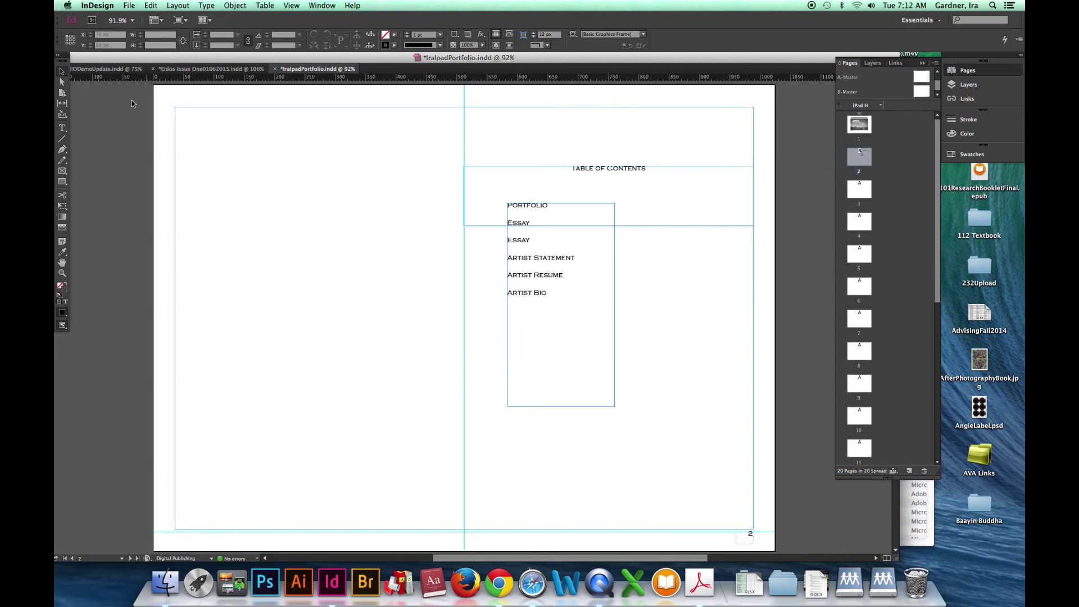
Duplicate the contents list frame beside the original and shift both frames slightly towards the centre guide, to about X 572 px
click(545, 334)
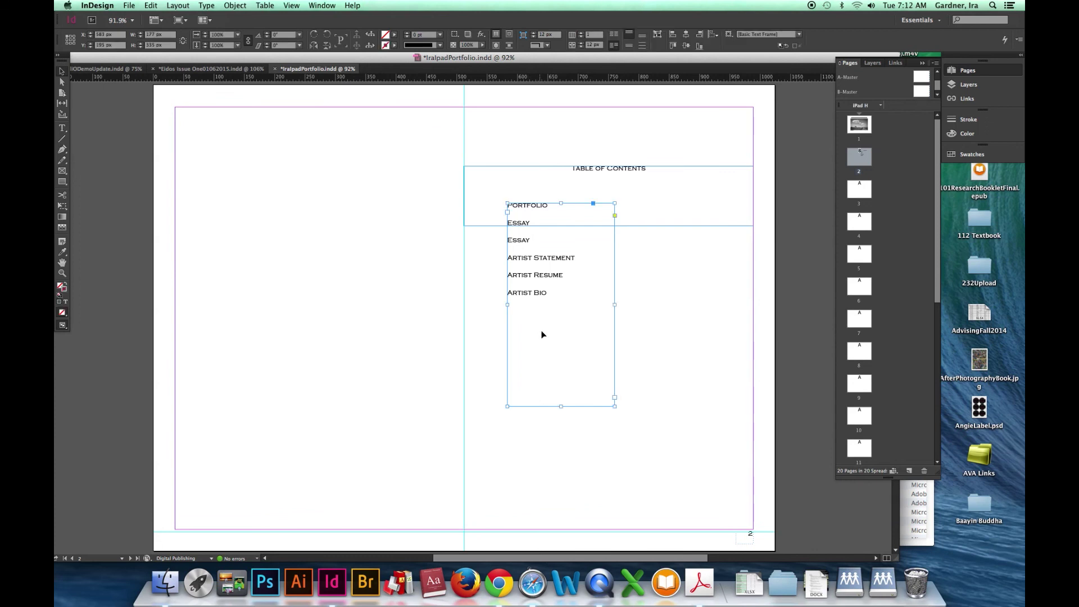
key(super+v)
drag(491, 393, 701, 384)
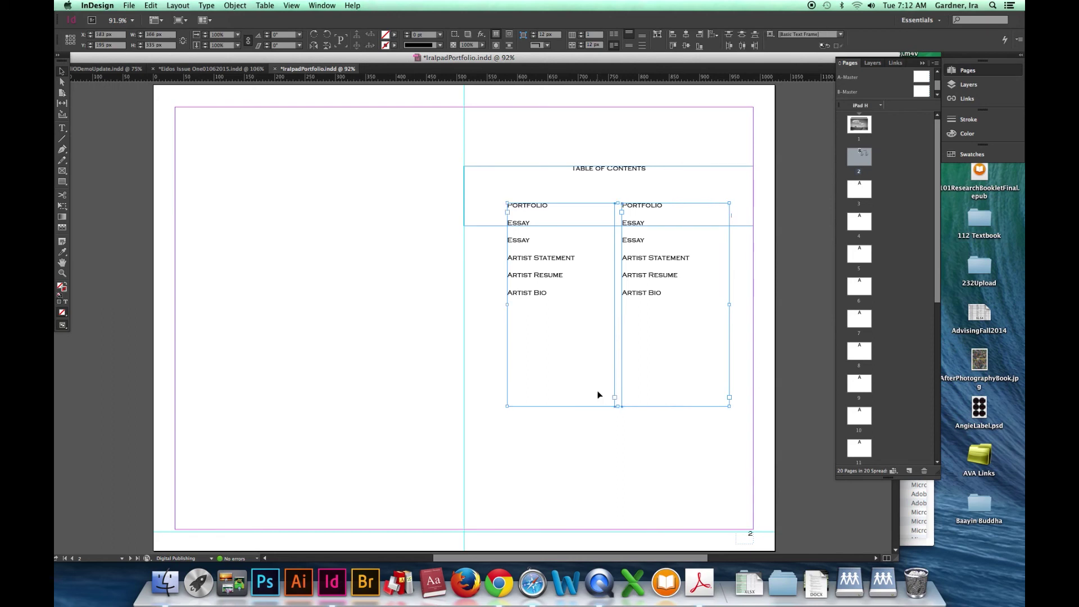
shift+click(598, 395)
drag(598, 395, 590, 395)
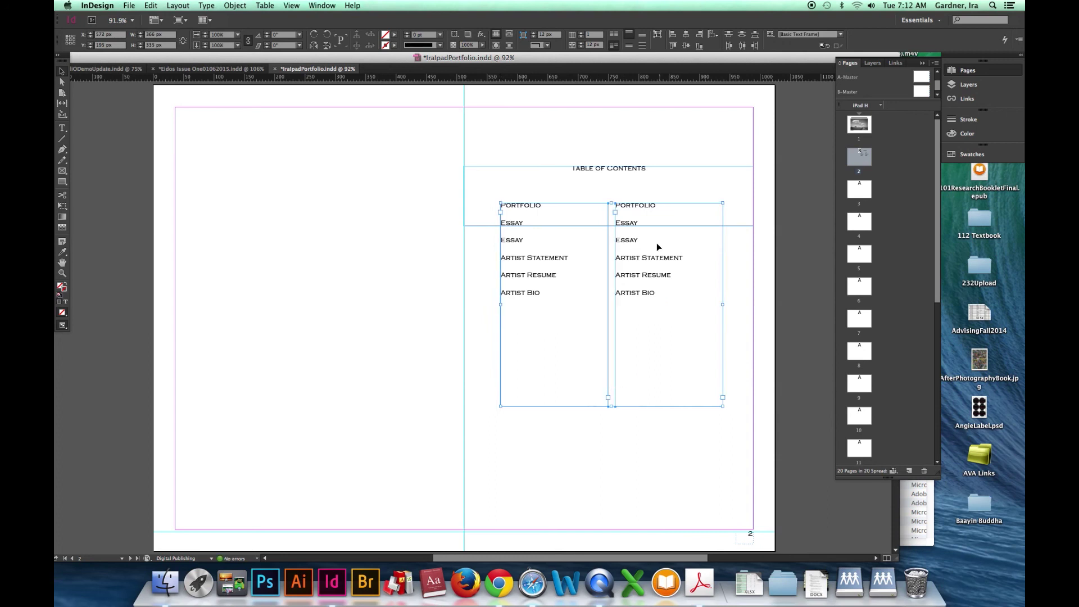
Right-align all the text in the duplicated contents list
double_click(656, 292)
drag(661, 294, 614, 199)
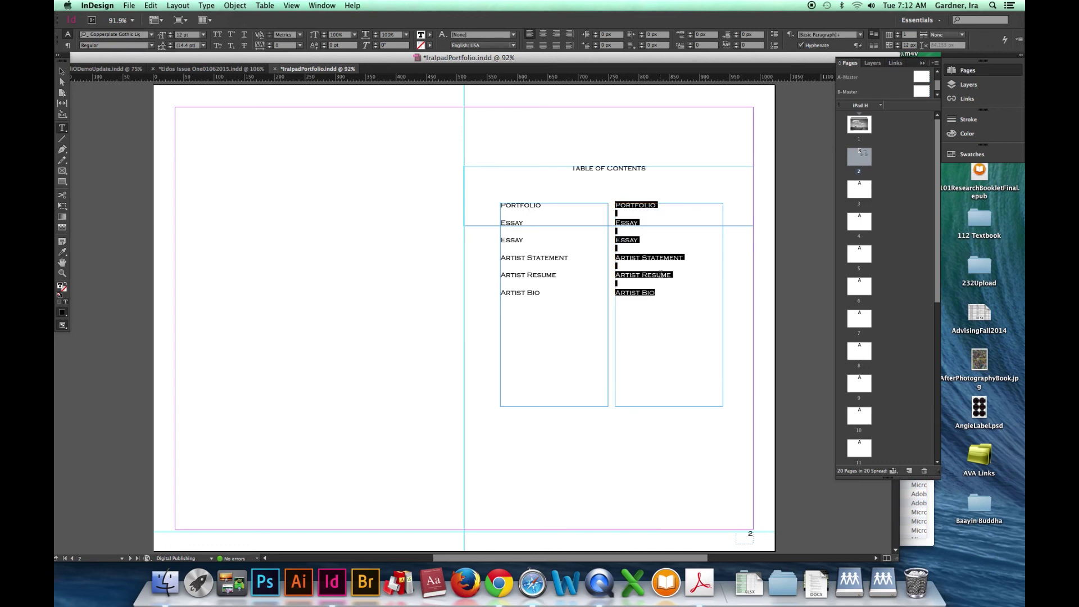
click(557, 35)
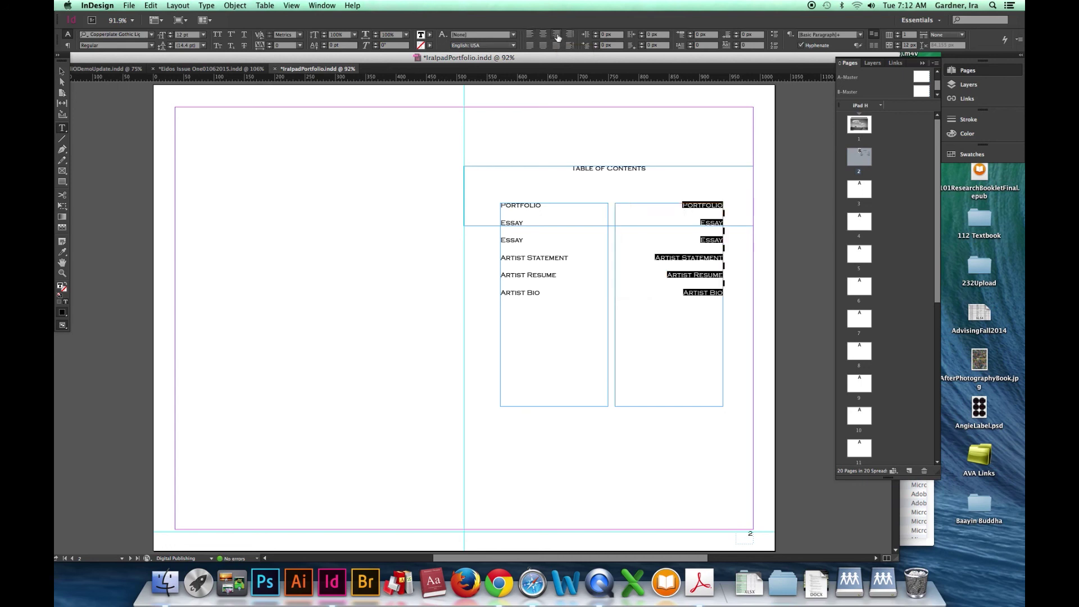
Set the duplicated list's font to Times New Roman Italic
click(151, 36)
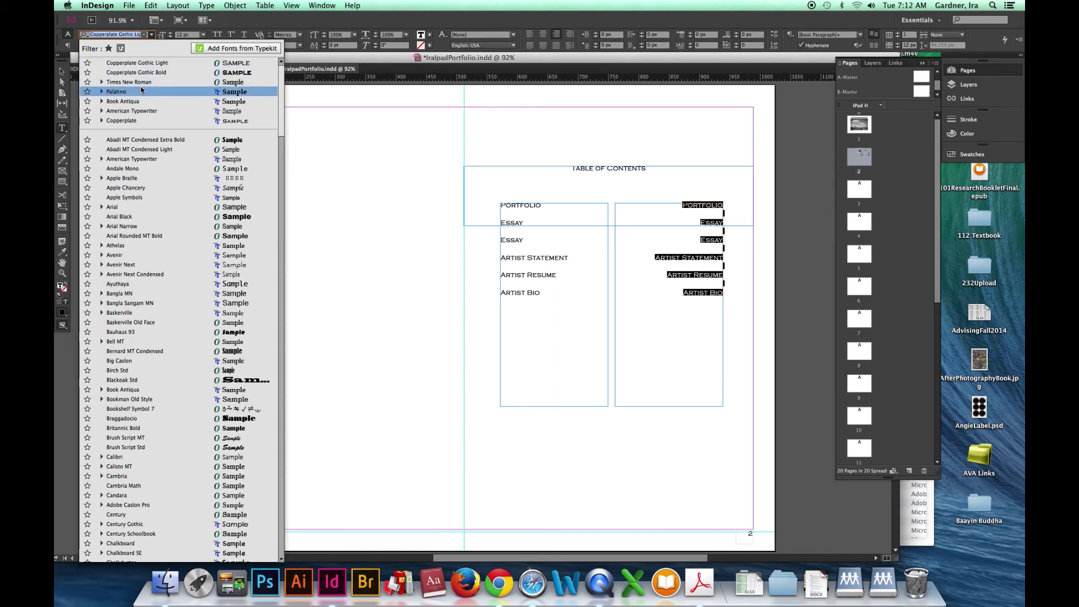
key(Escape)
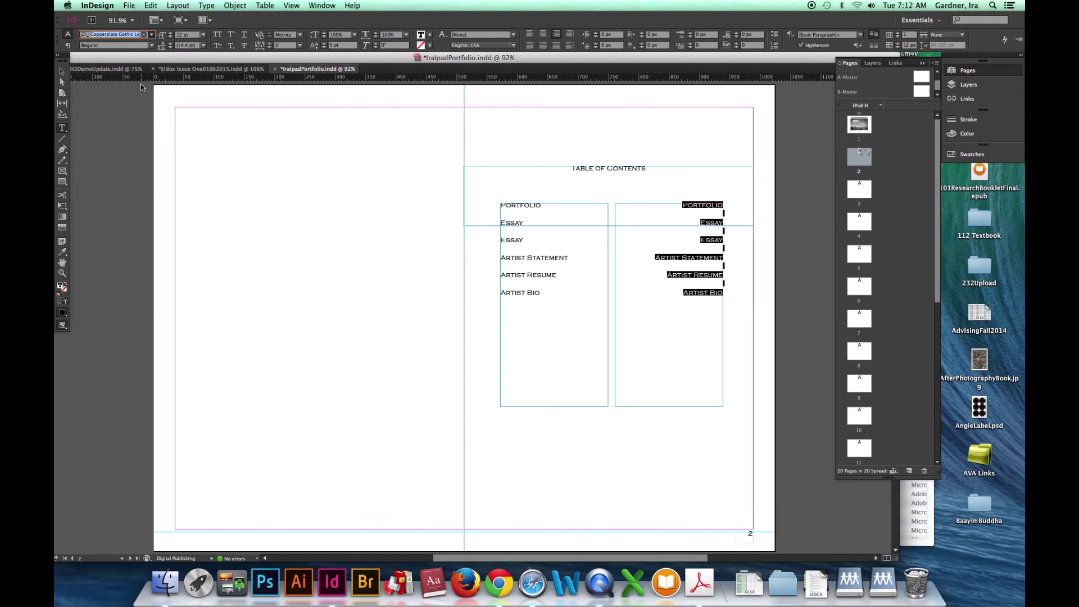
text(Times New Roman)
key(Return)
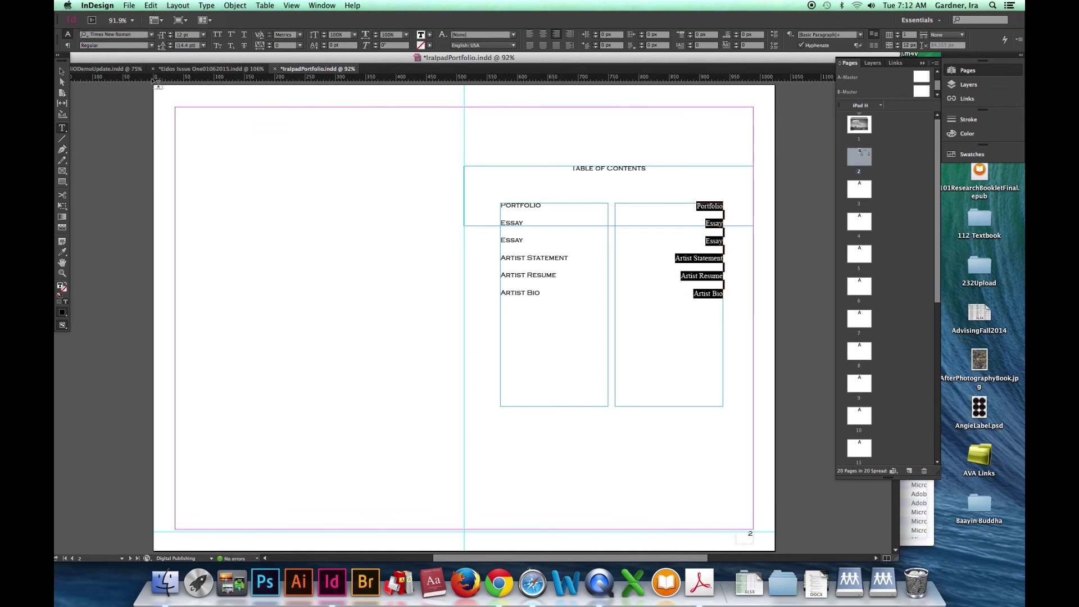
click(151, 46)
click(129, 66)
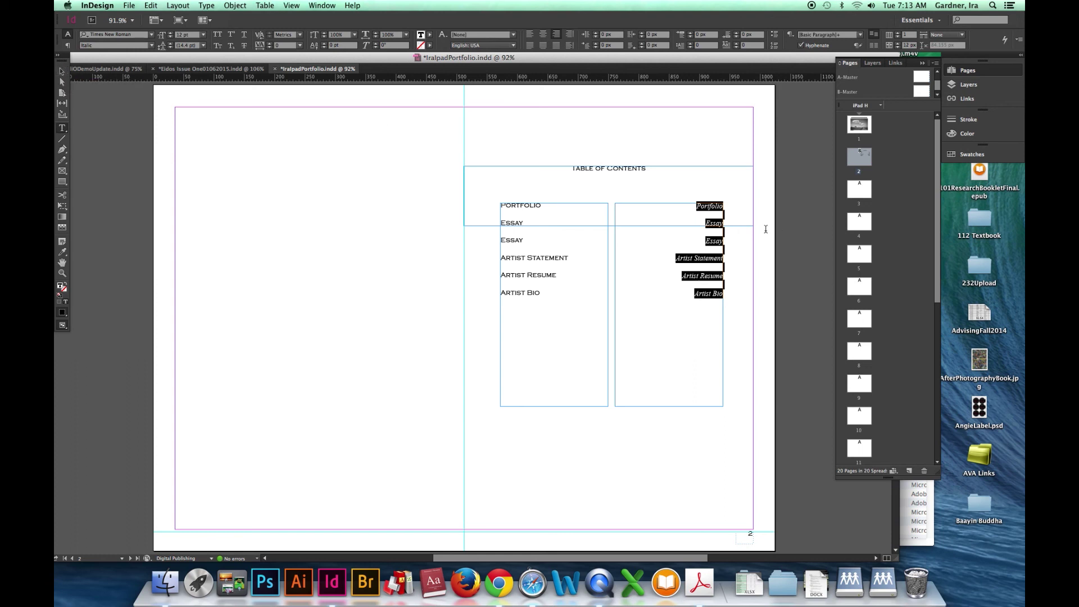
Replace the Portfolio entry in the duplicated list with "I'm Still Here"
double_click(711, 206)
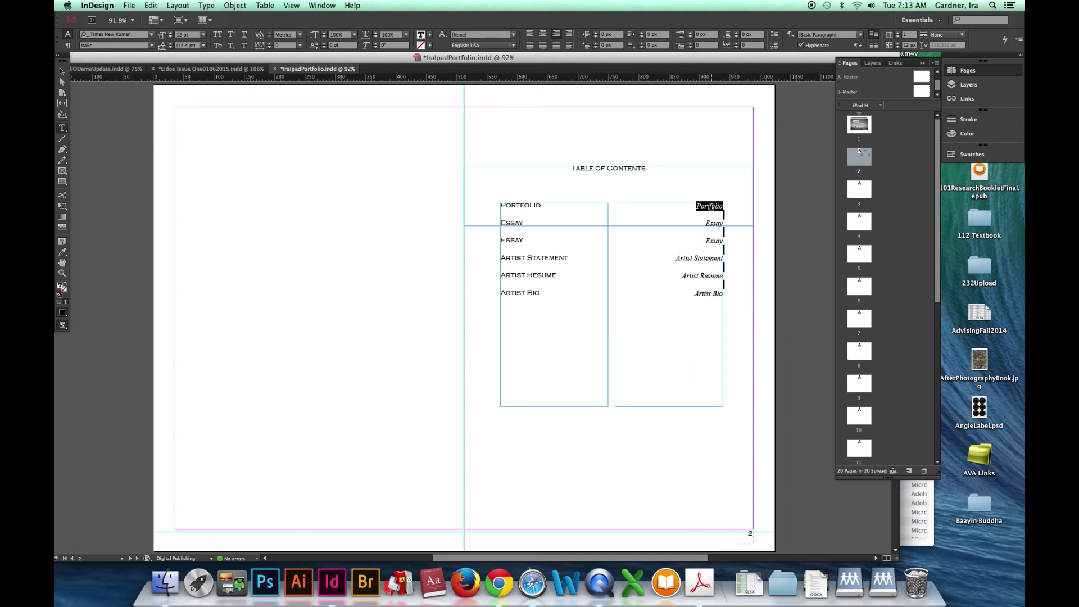
key(BackSpace)
text(I'm Still Here)
key(Return)
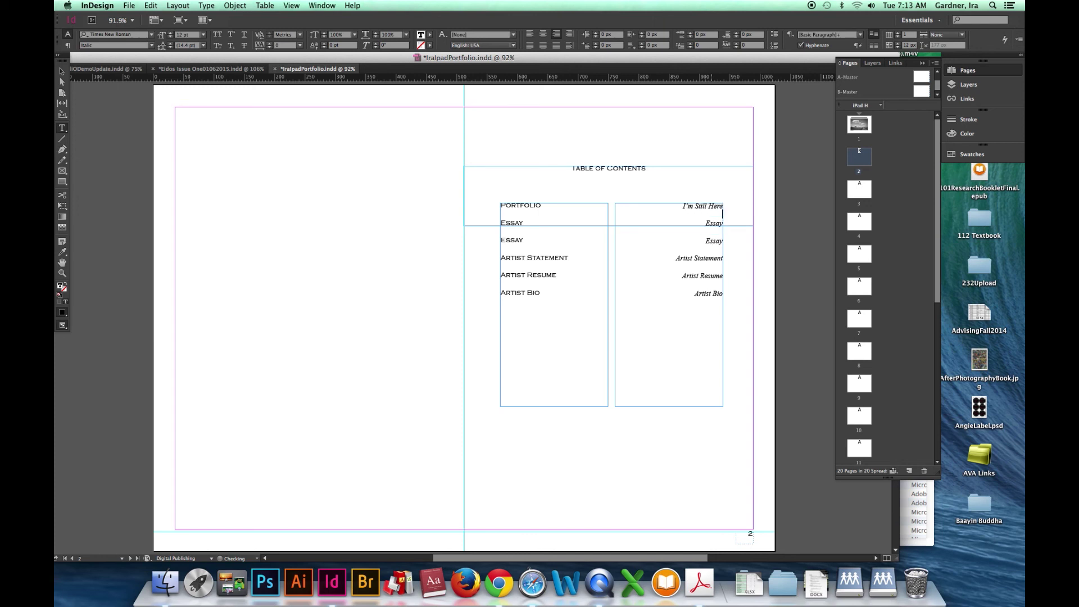
Replace the two Essay entries in the duplicated list with "Reasons I love Spokane" and "Leap of Faith"
double_click(716, 224)
text(Reasons I love Spokane)
double_click(711, 240)
text(Leap of Faith)
Replace the Artist Statement entry in the duplicated list with "A Literary Photograph", keeping a blank line below it
triple_click(681, 258)
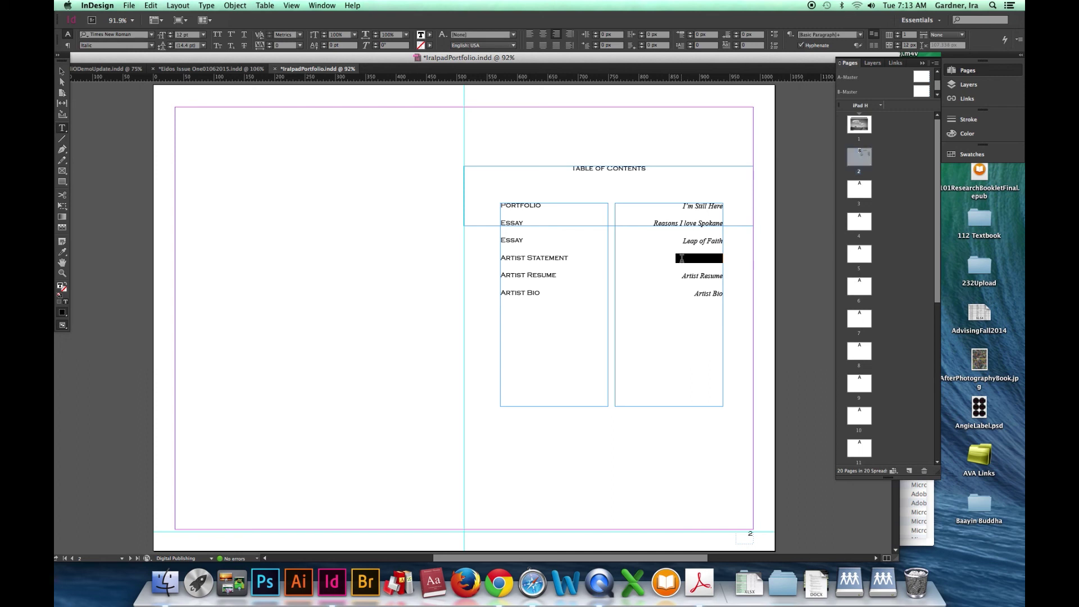
text(A Literar)
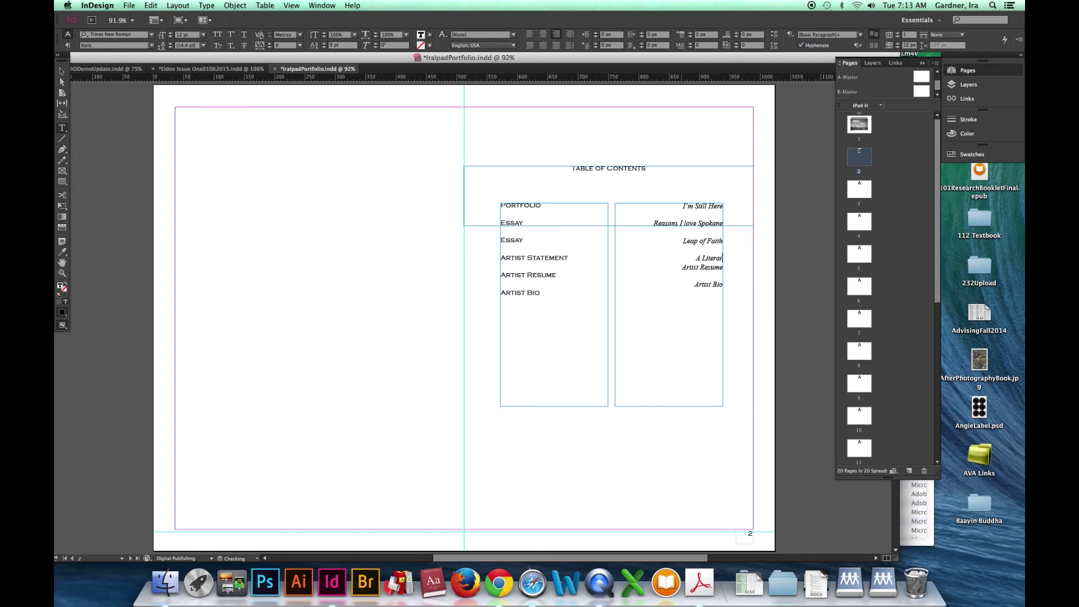
text(y Photograph)
key(Return)
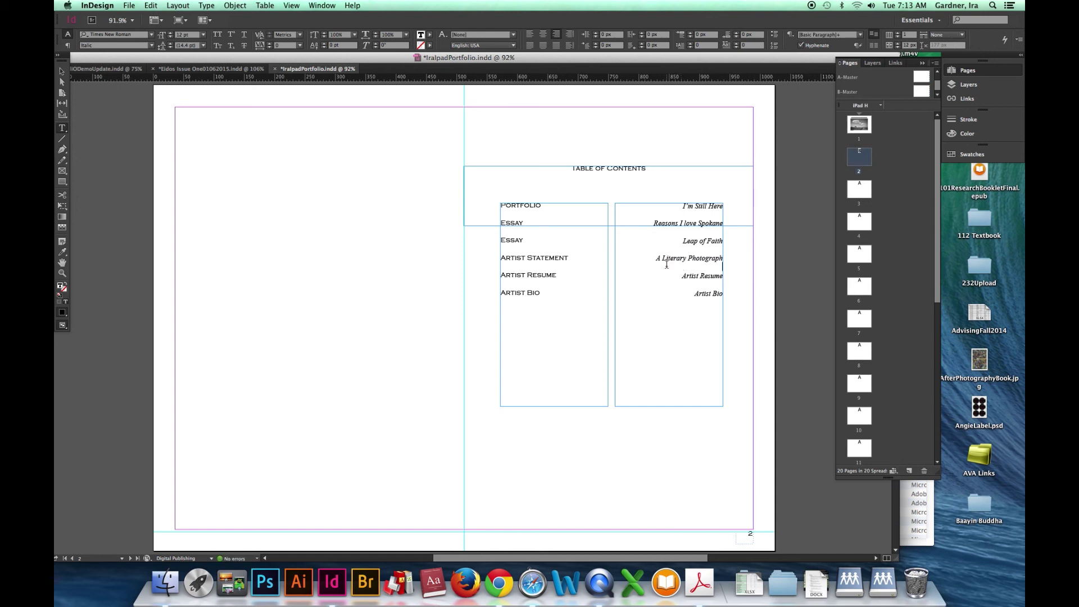
Replace the duplicated list's Artist Resume entry with "Exhibitions & Awards" and its Artist Bio entry with "About" plus the artist's full name
triple_click(697, 277)
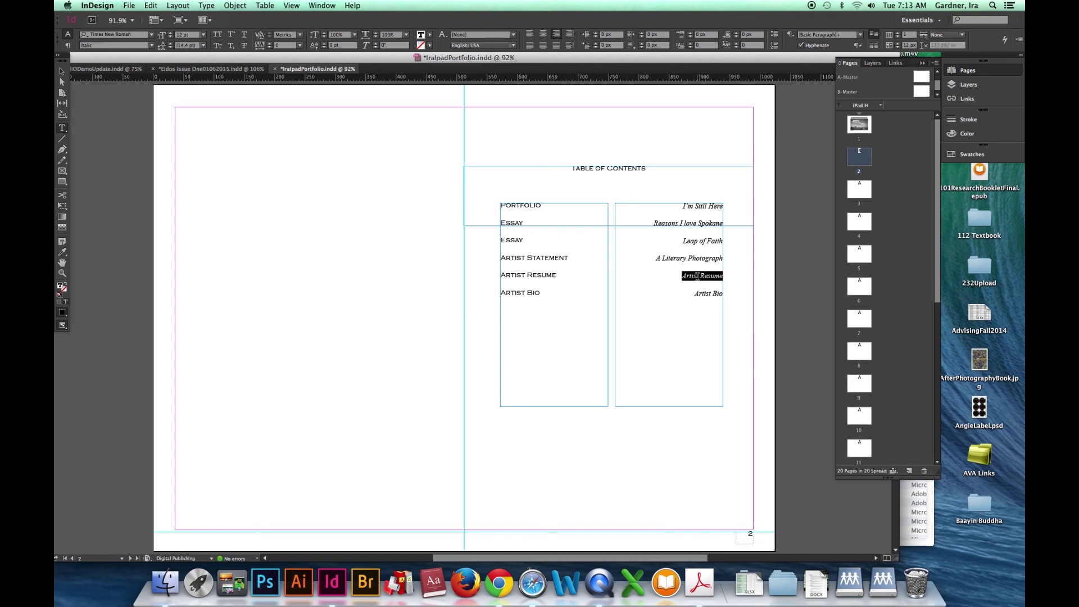
text(Exh)
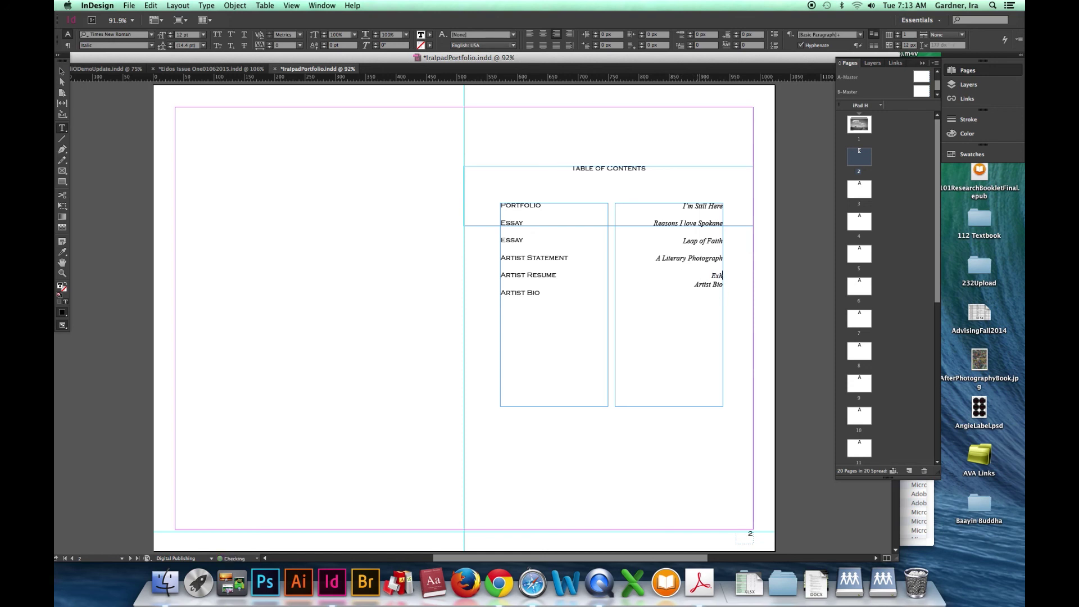
text(ibitions & Awards)
key(Return)
triple_click(697, 293)
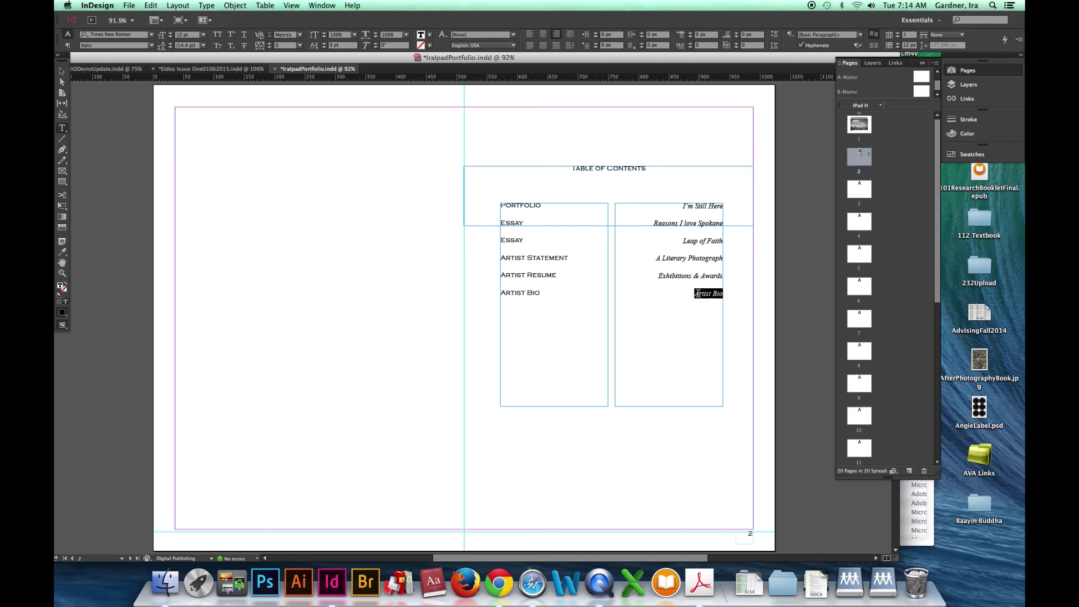
text(About Ira Gardner)
click(62, 72)
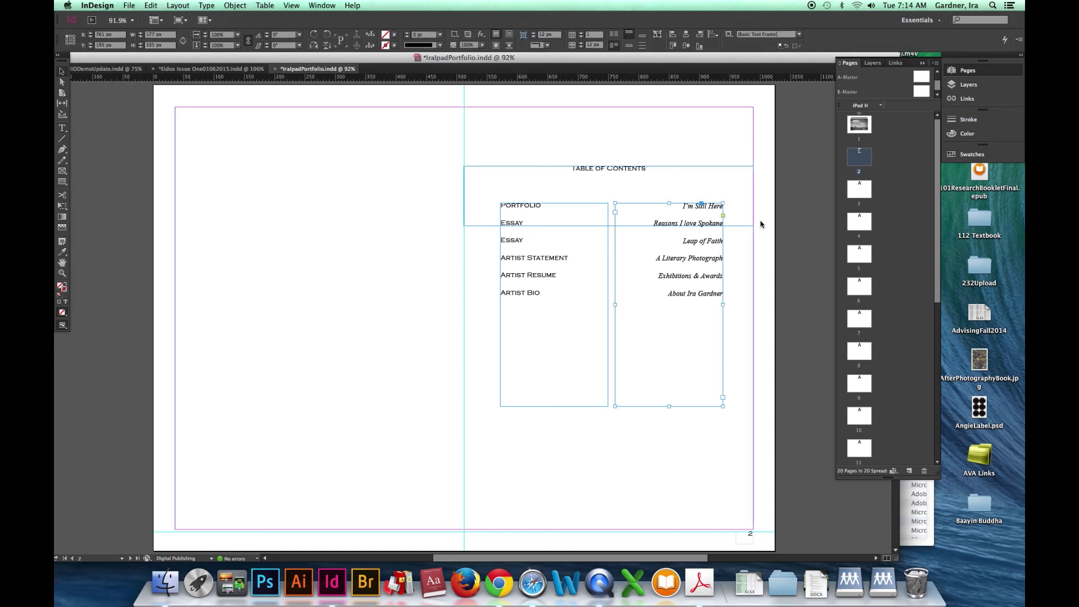
Place HereANDThereShow024.jpg from the Links folder on page 3, about 497 × 492 px and centred on the vertical guide
scroll(691, 355, down, 10)
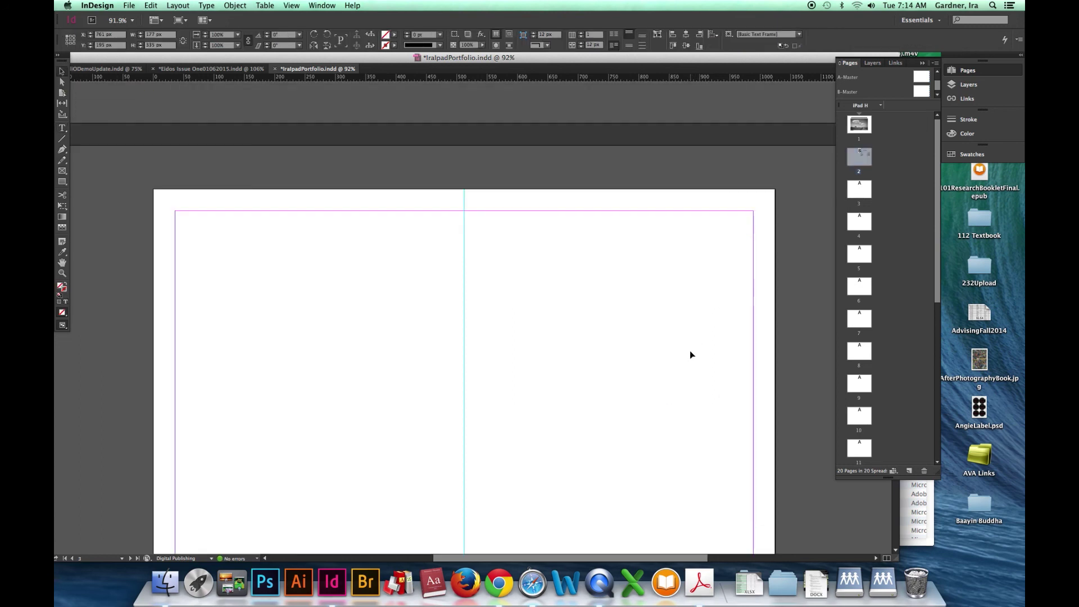
scroll(691, 355, down, 5)
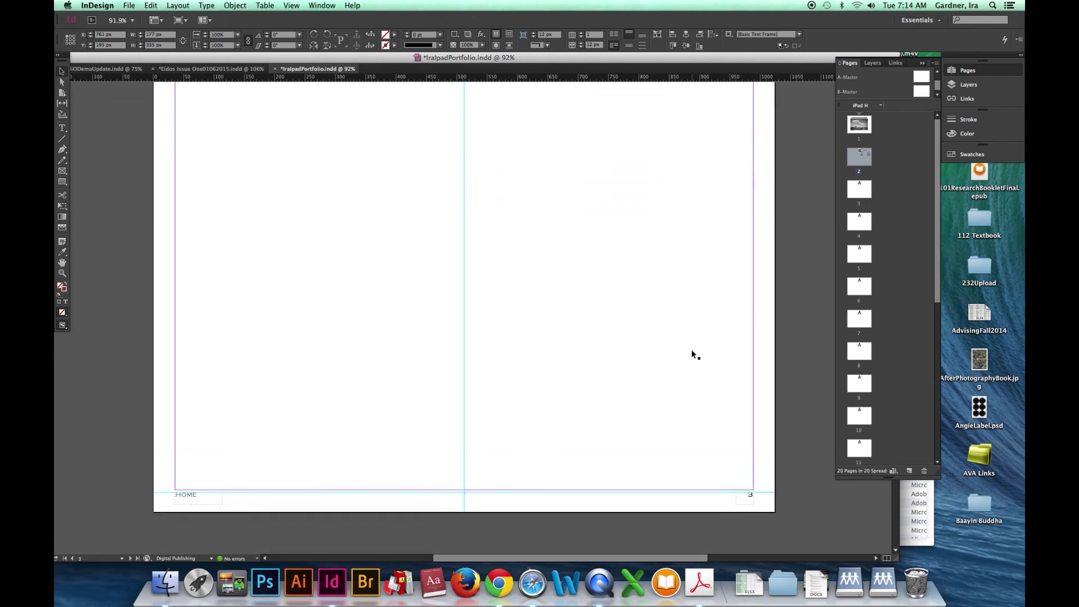
scroll(693, 353, up, 2)
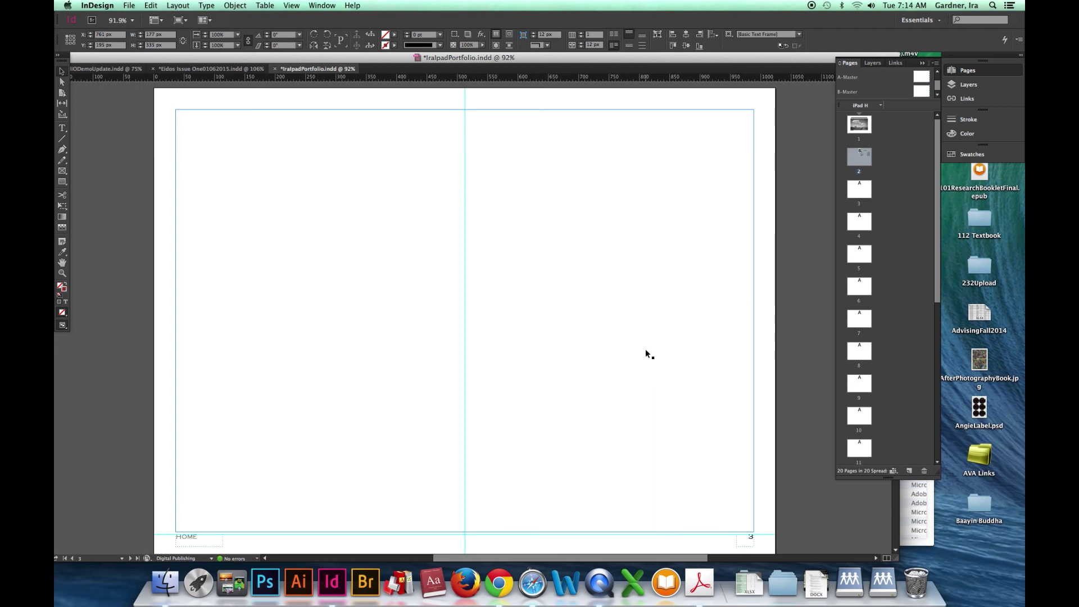
key(super+d)
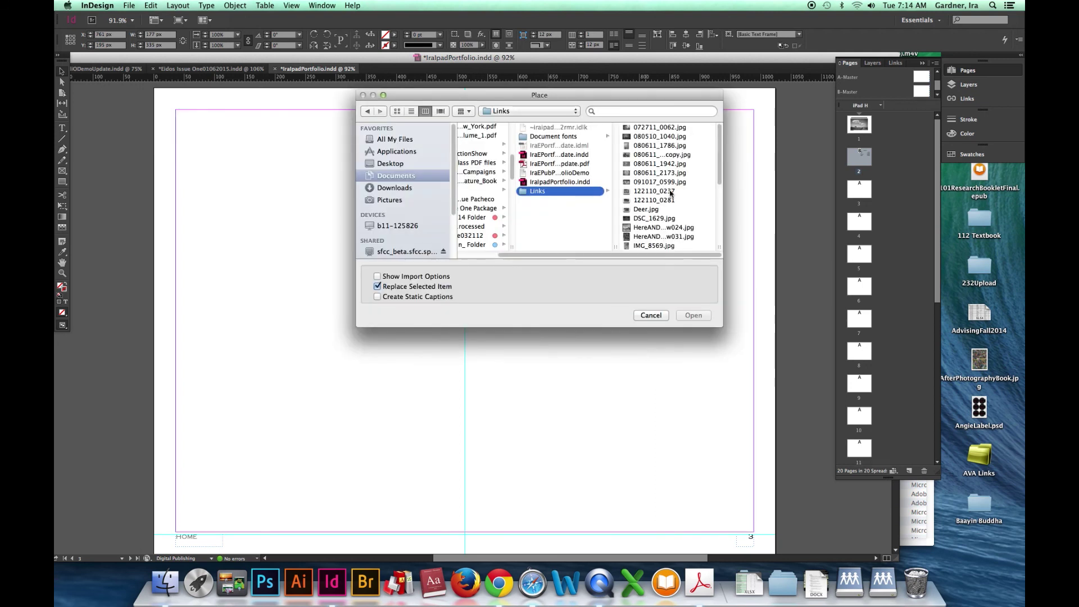
click(646, 128)
key(Down)
key(Down)
key(Down)
key(Down)
key(Down)
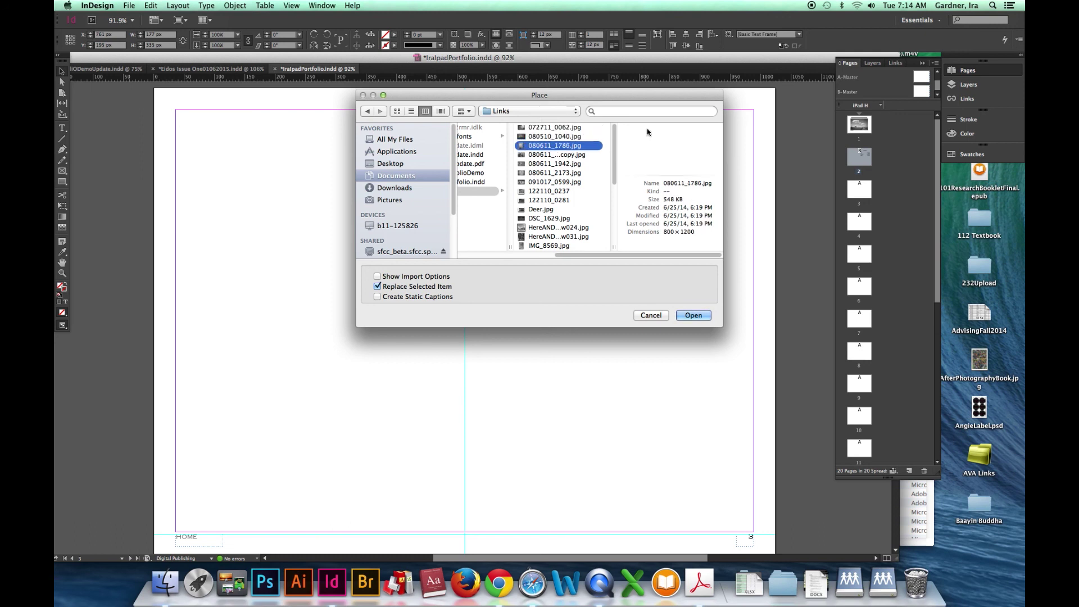
key(Down)
key(Down)
key(Down)
key(Down)
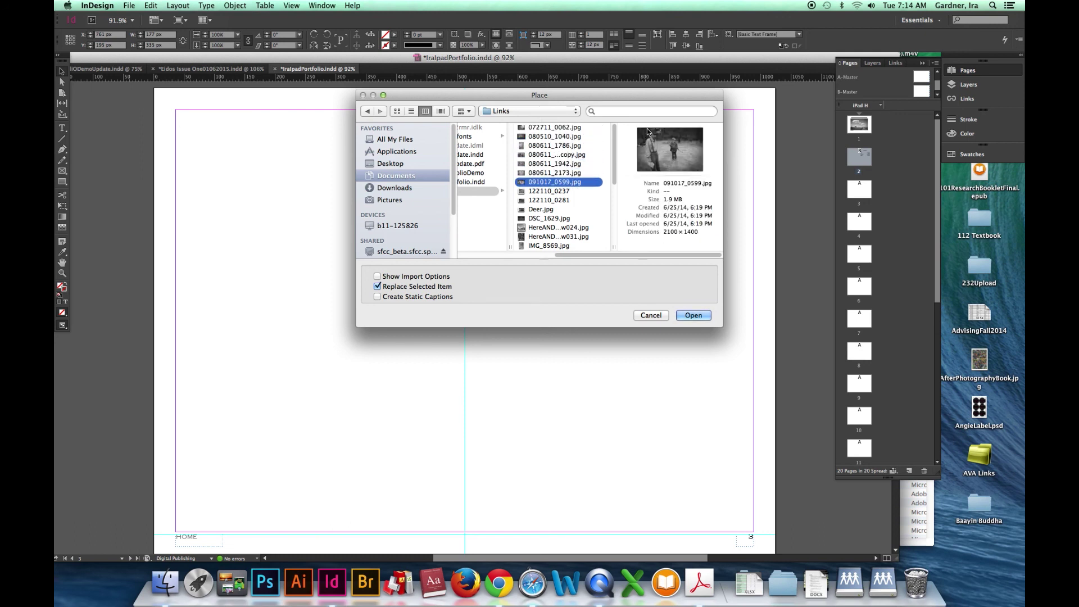
key(Down)
key(Down)
key(Down)
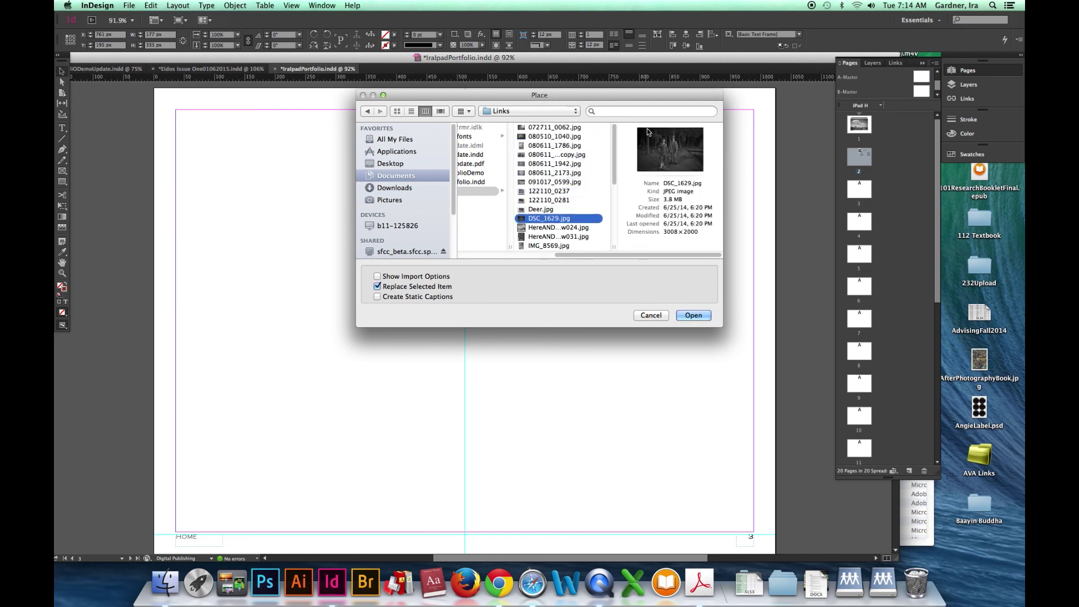
key(Up)
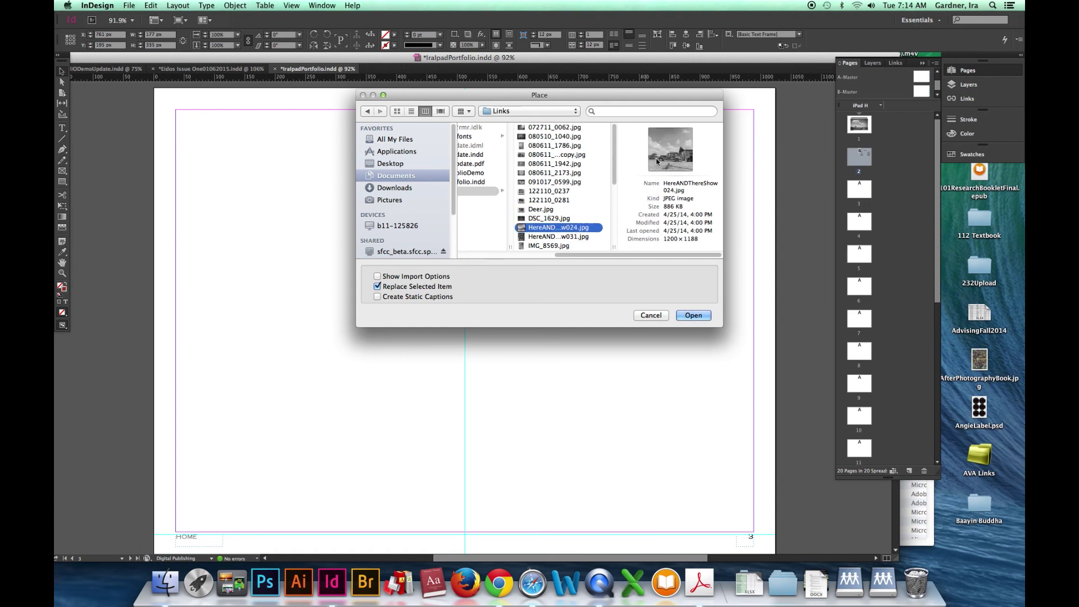
click(694, 316)
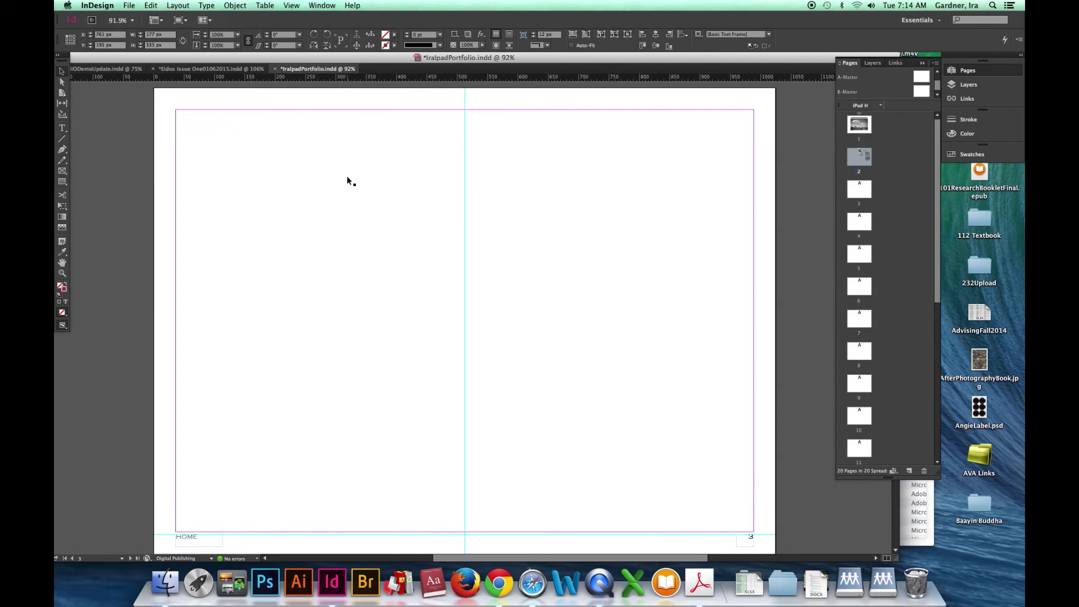
drag(344, 164, 603, 455)
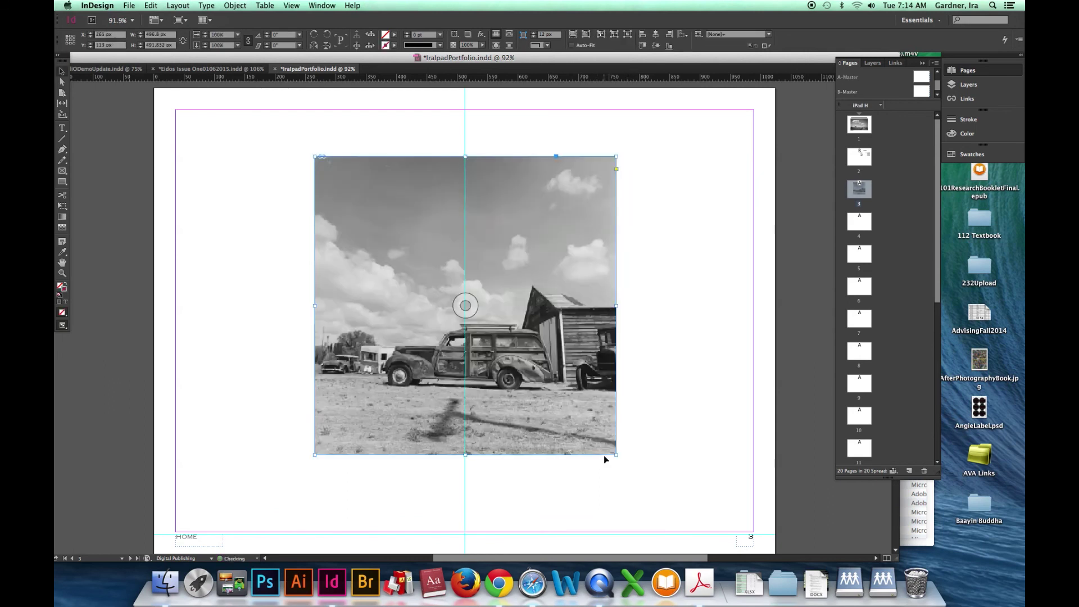
Add a text frame about 180 × 60 px centred below the page 3 photo, containing the caption "Sprague Washington, 2013"
click(63, 129)
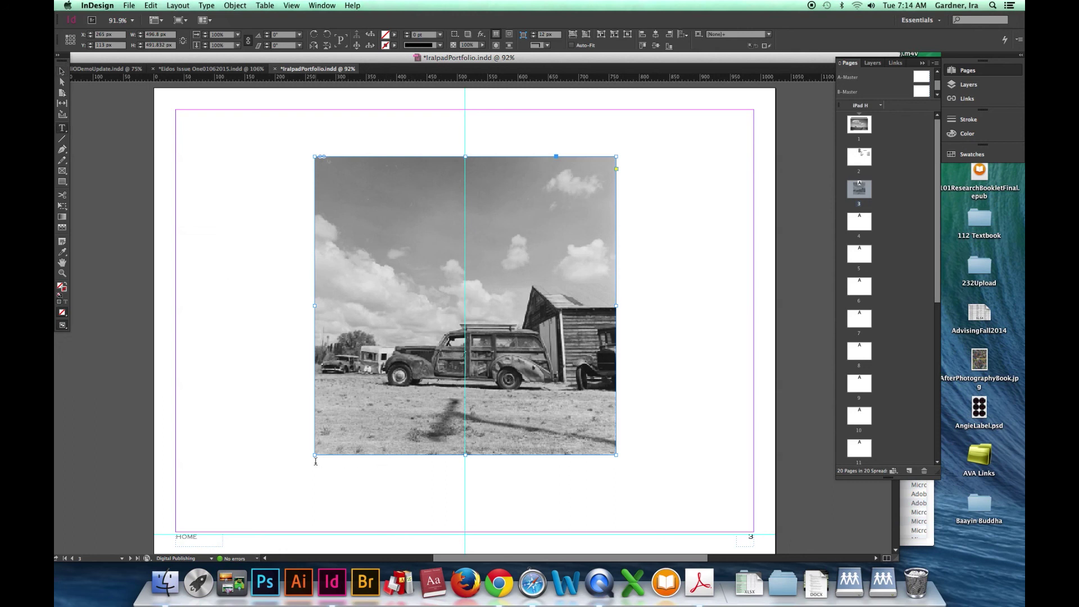
drag(315, 461, 338, 473)
click(338, 526)
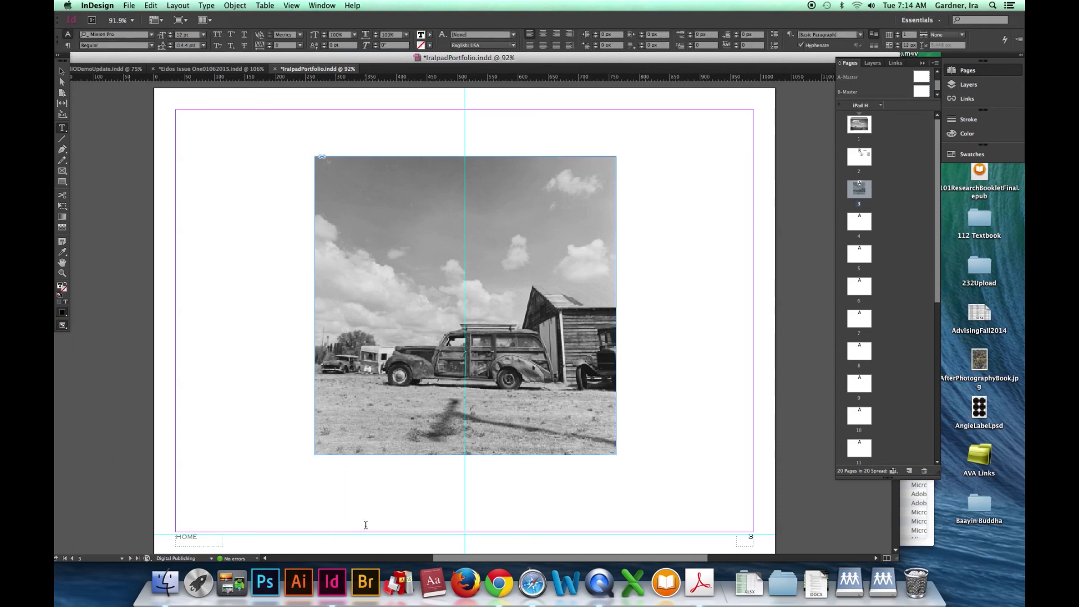
drag(330, 94, 521, 500)
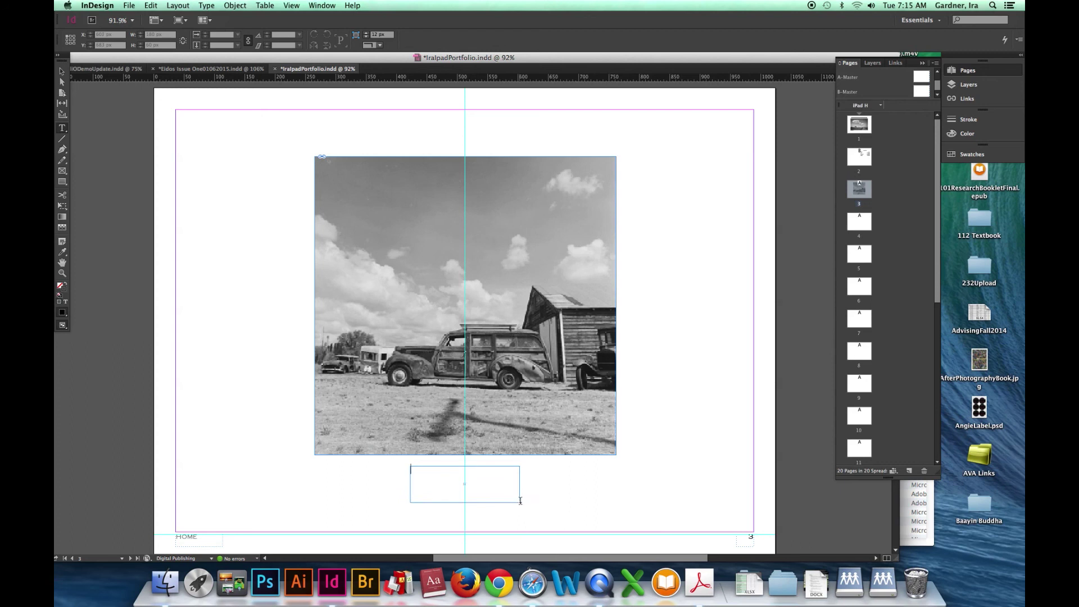
text(Spr)
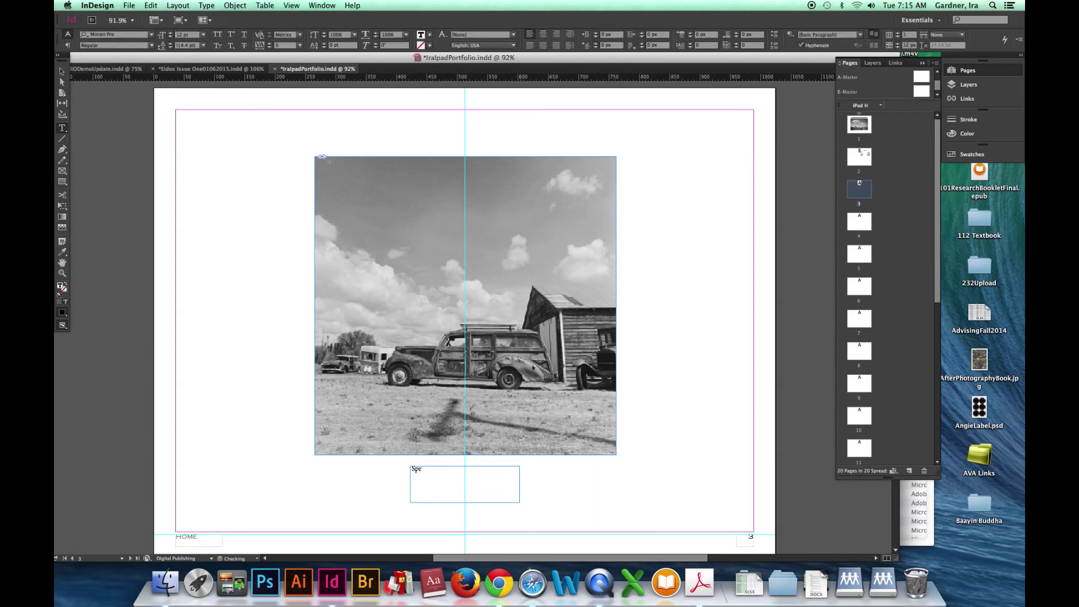
text(ague Washington, 20134)
key(BackSpace)
Centre-align the photo caption and format it in Copperplate Gothic Light at a slightly smaller font size
key(super+a)
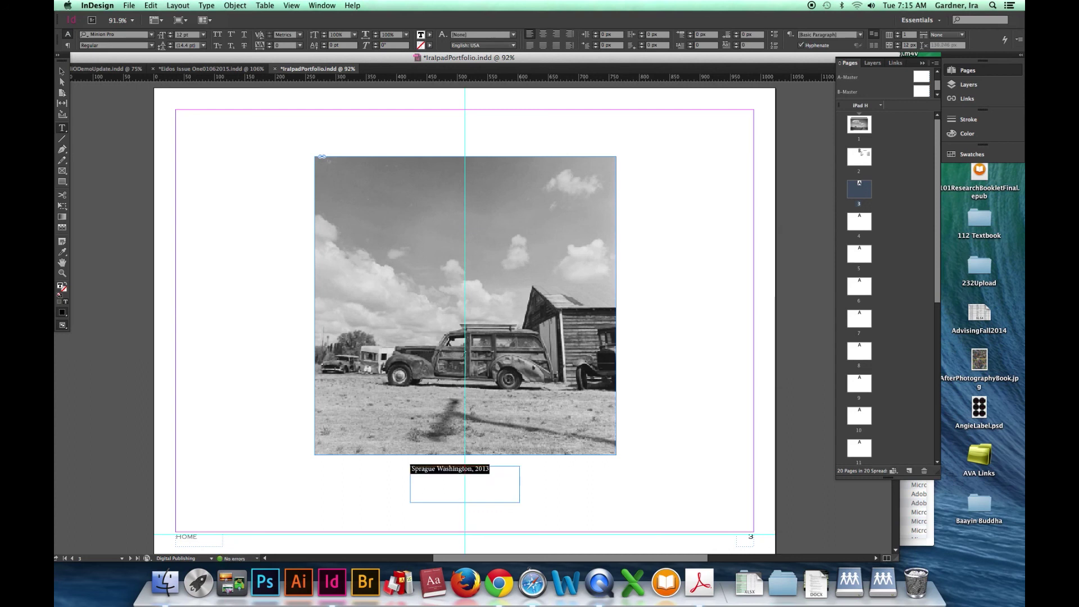
click(546, 36)
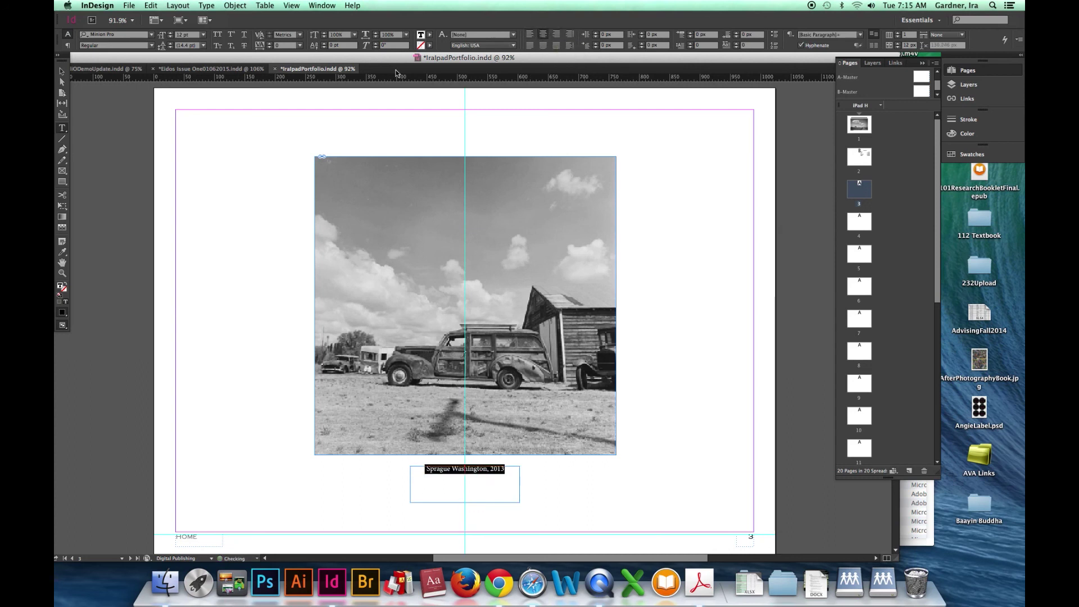
click(153, 37)
scroll(169, 110, up, 5)
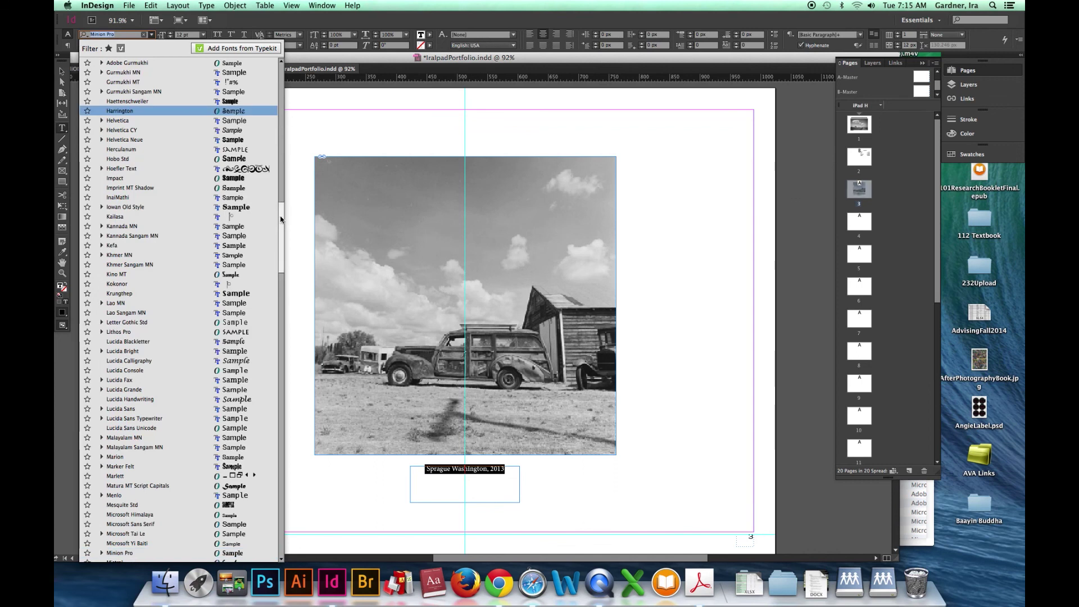
scroll(281, 220, up, 15)
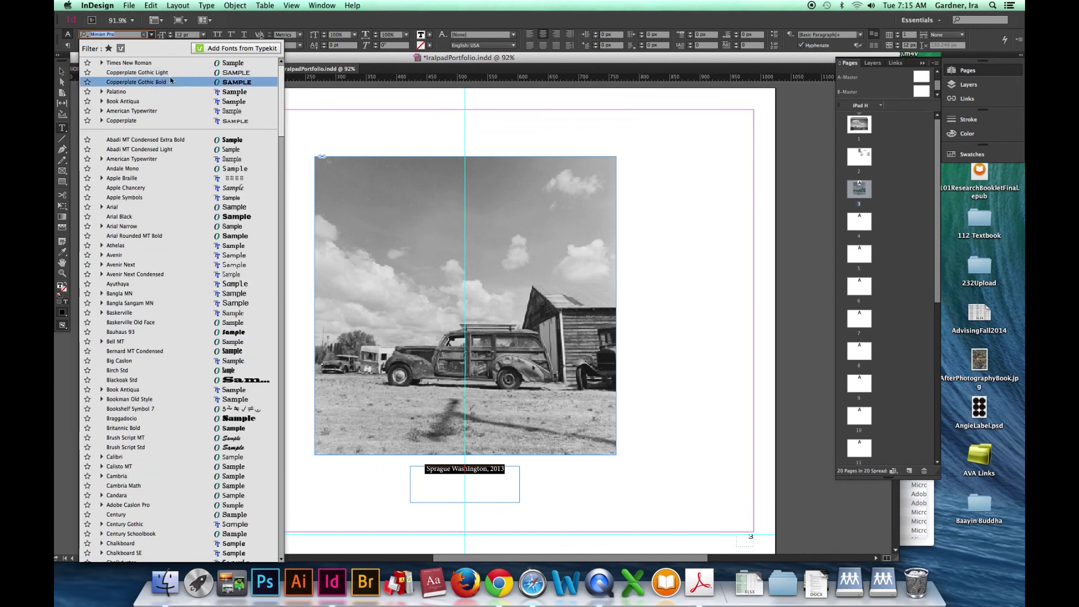
key(Escape)
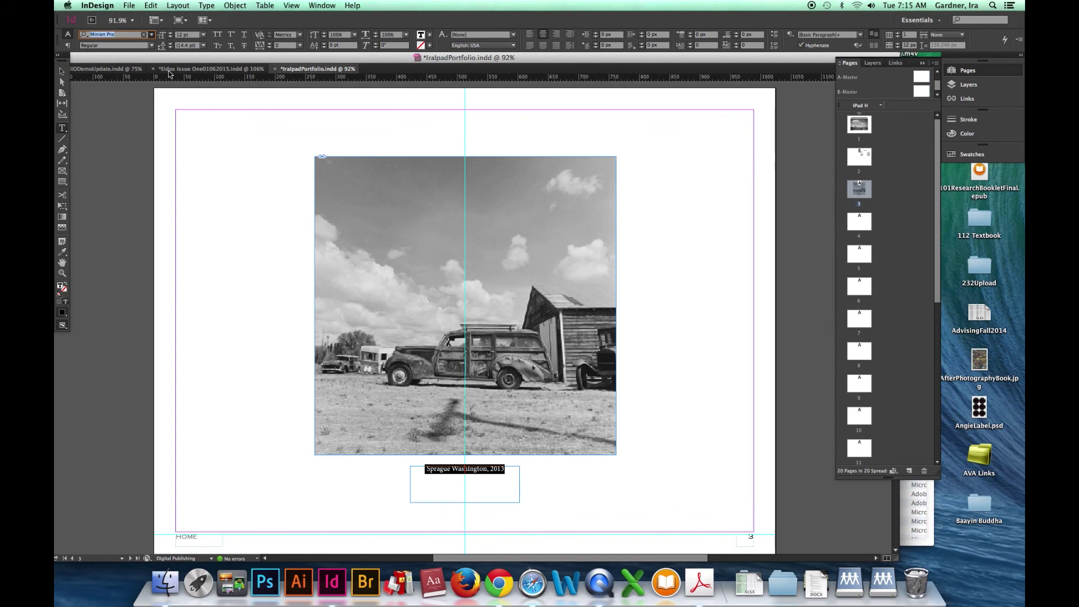
click(152, 35)
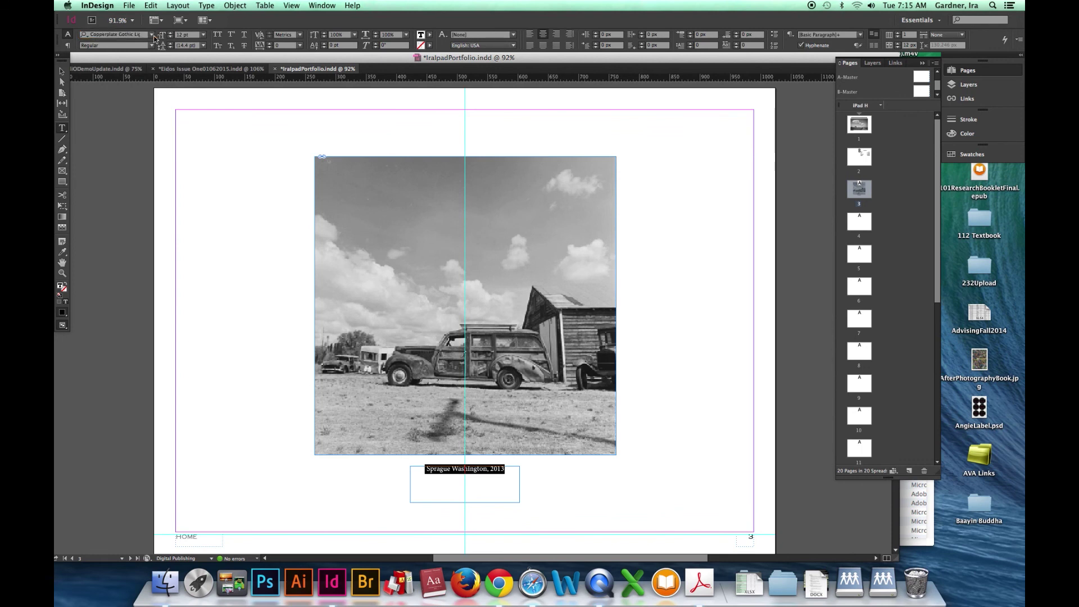
key(Return)
click(171, 37)
click(172, 37)
click(64, 71)
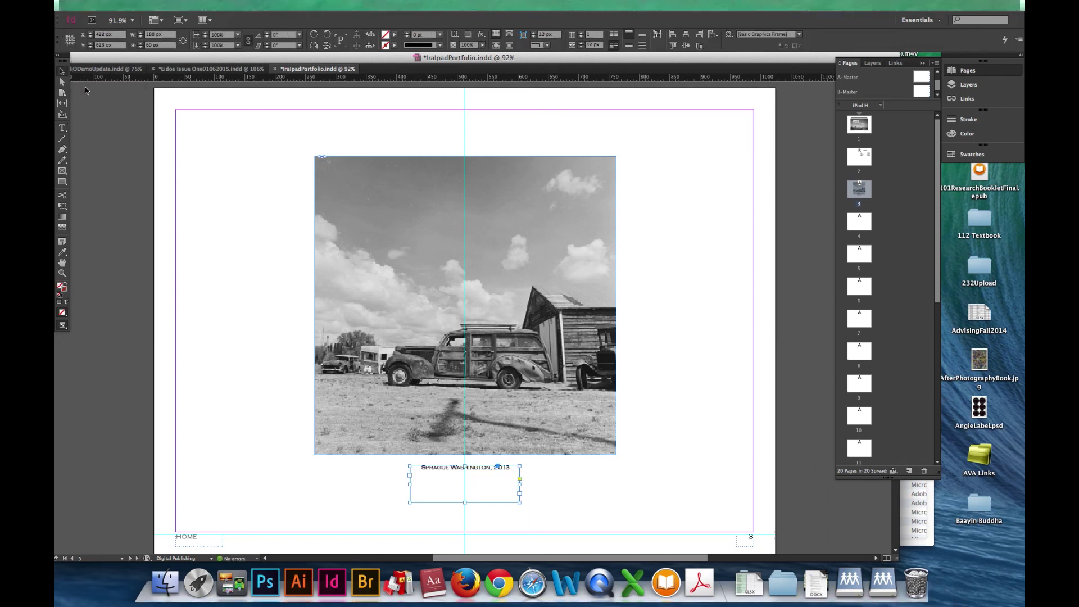
Preview page 3 with its captioned photo in full-screen presentation mode
key(shift+w)
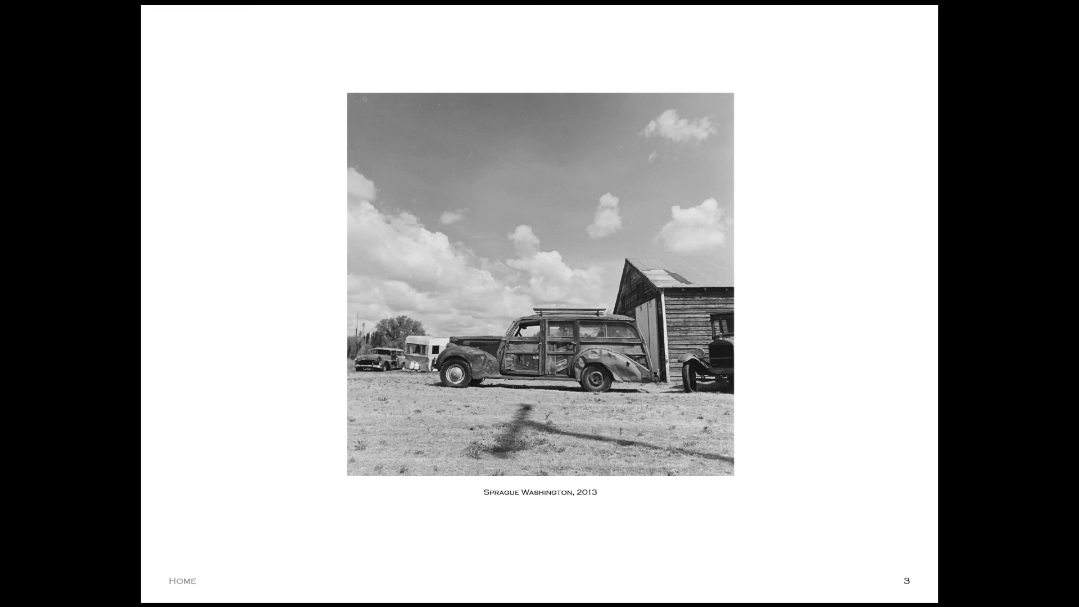
key(Escape)
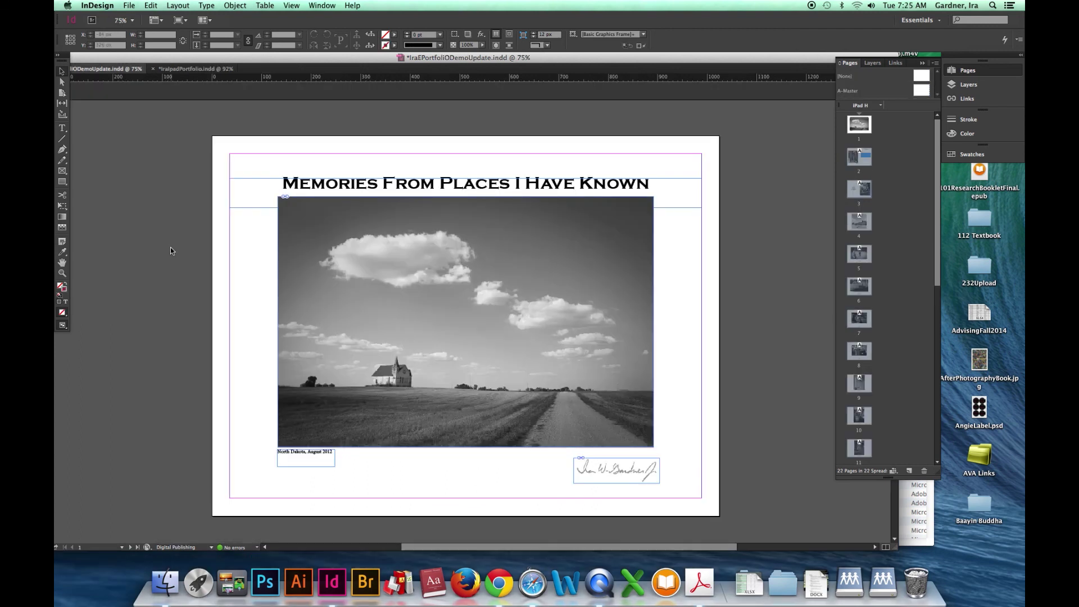
Page through the finished example from the cover onward, examining the table of contents, portfolio title page and captioned photo pages
key(shift+Page_Down)
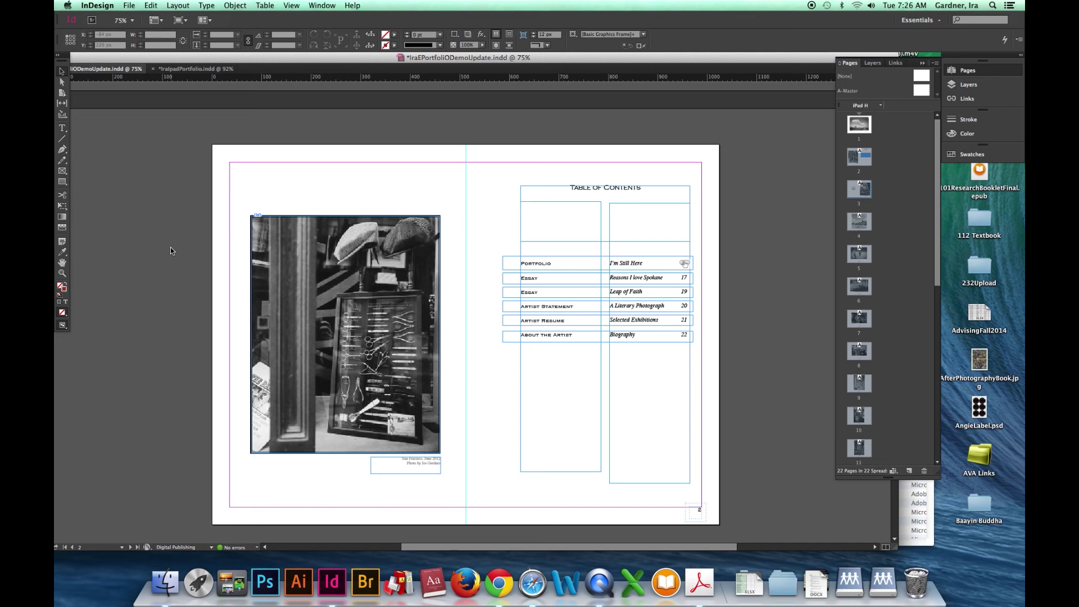
key(shift+Page_Down)
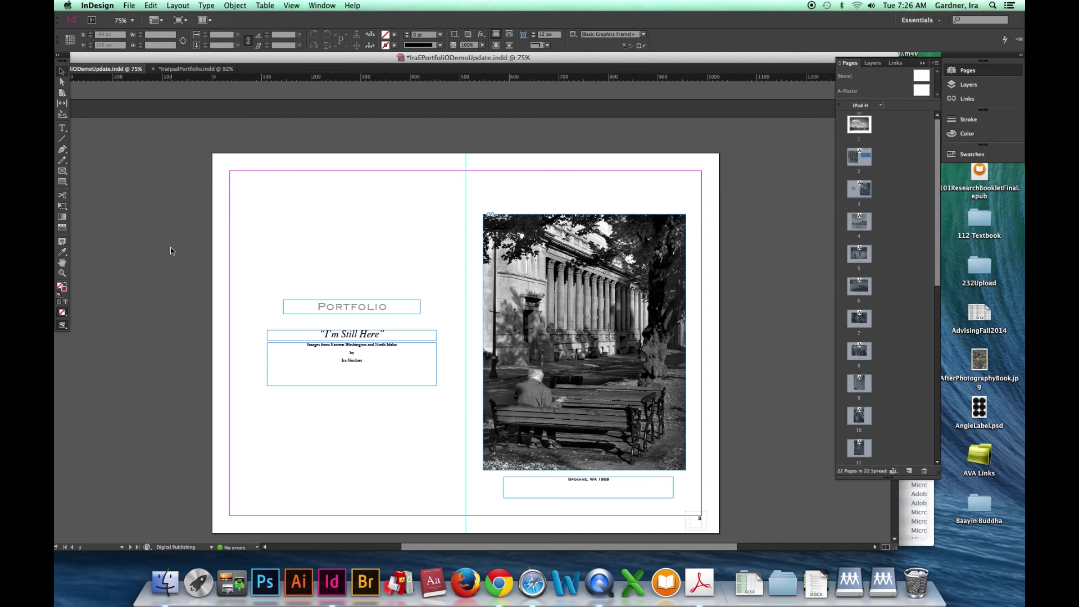
key(shift+Page_Down)
key(shift+Page_Down)
key(shift+Page_Down)
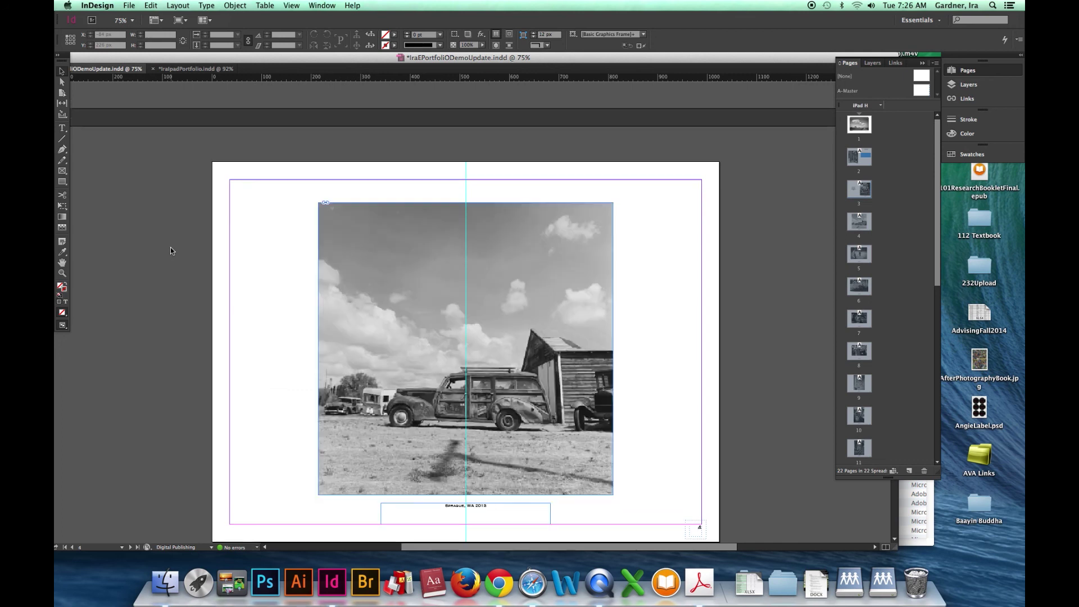
key(shift+Page_Down)
key(shift+Page_Down)
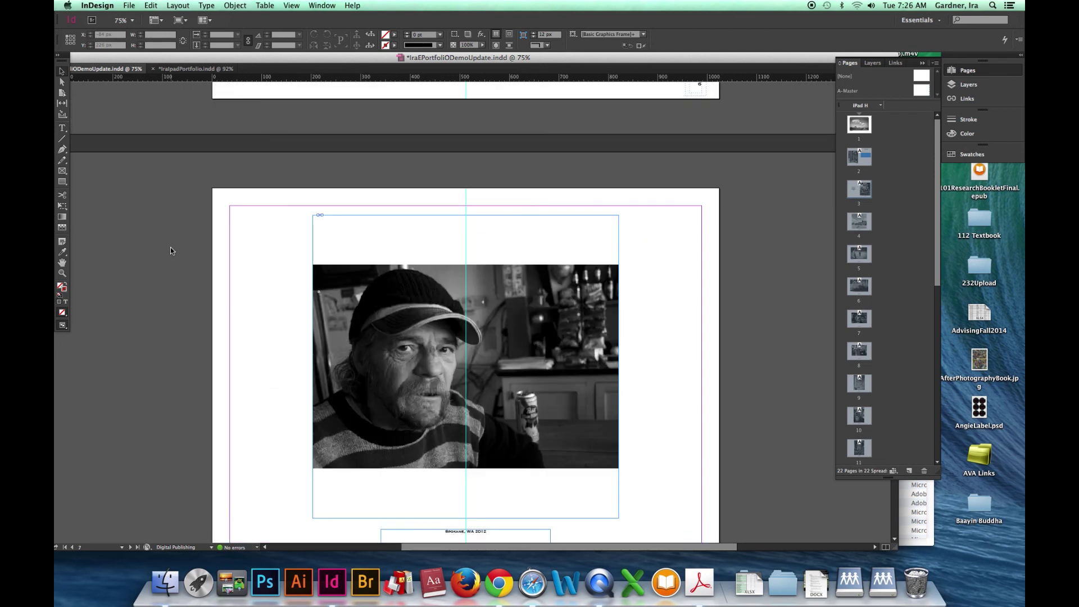
key(shift+Page_Down)
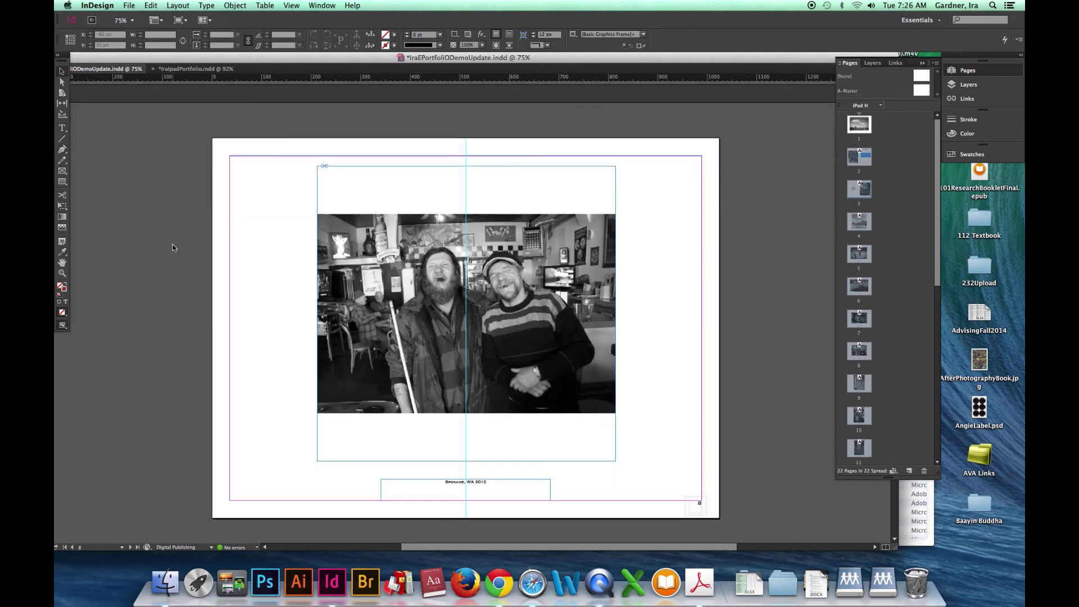
key(shift+Page_Down)
key(shift+Page_Down)
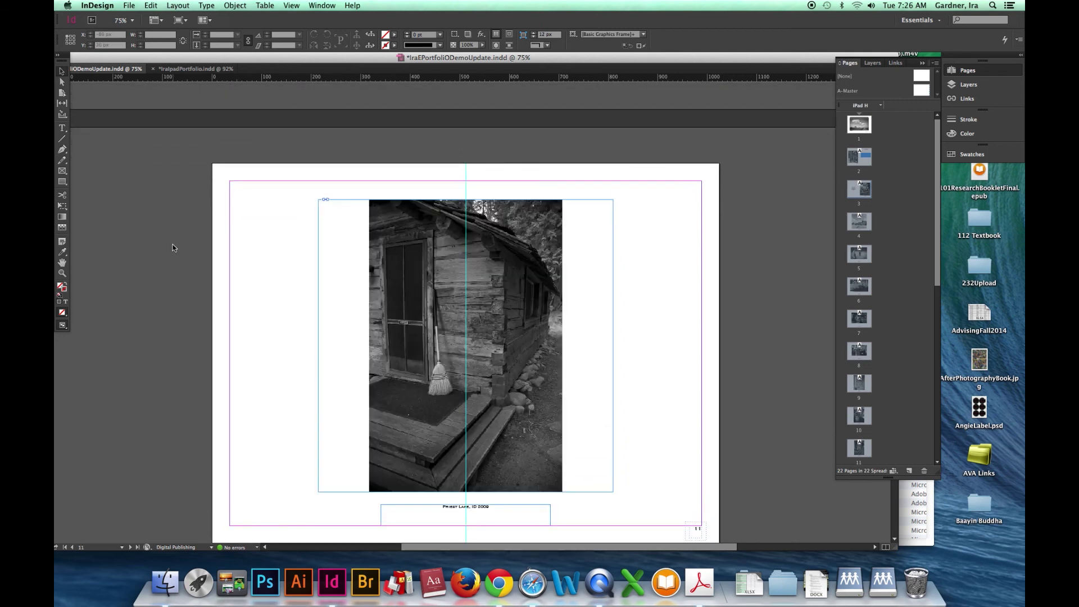
key(shift+Page_Down)
key(shift+Page_Down)
key(shift+Page_Down)
key(shift+Page_Down)
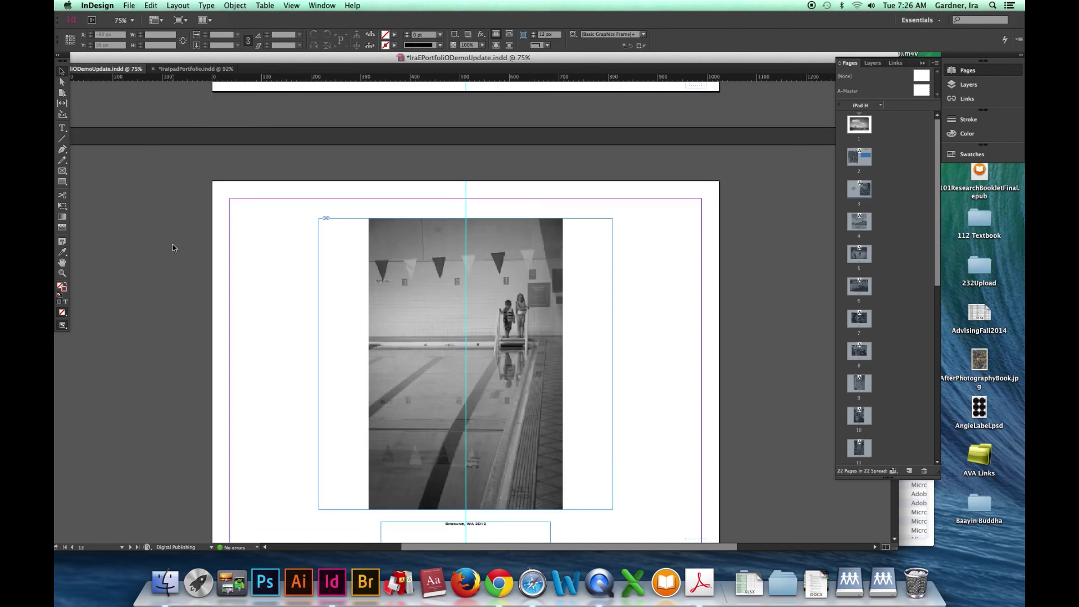
key(shift+Page_Down)
key(shift+Page_Down)
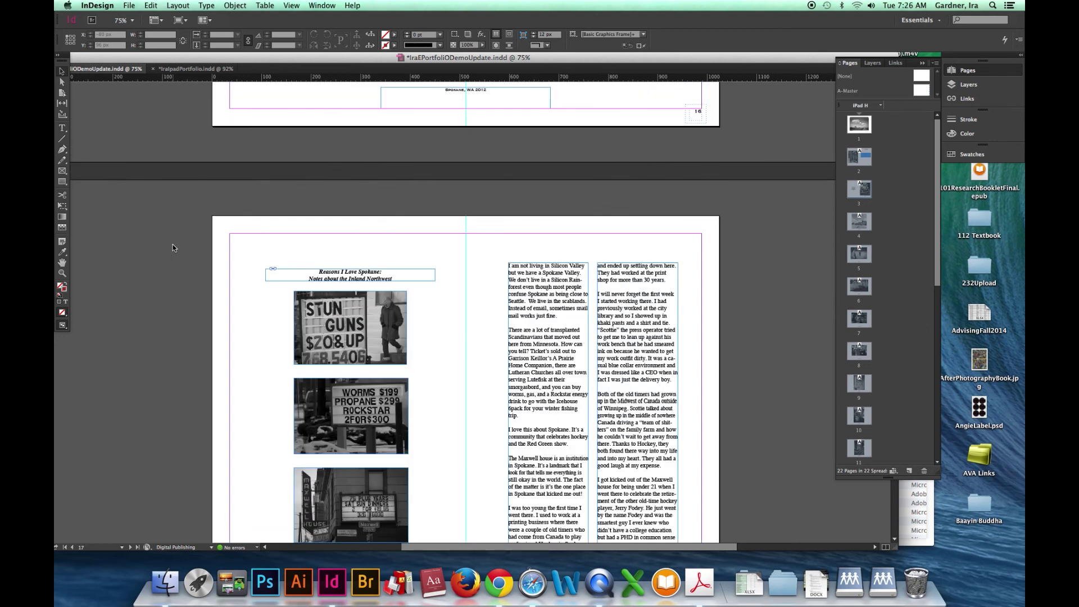
Examine the closing pages of the example, from the Spokane essay through to the About the Artist page
scroll(284, 294, down, 5)
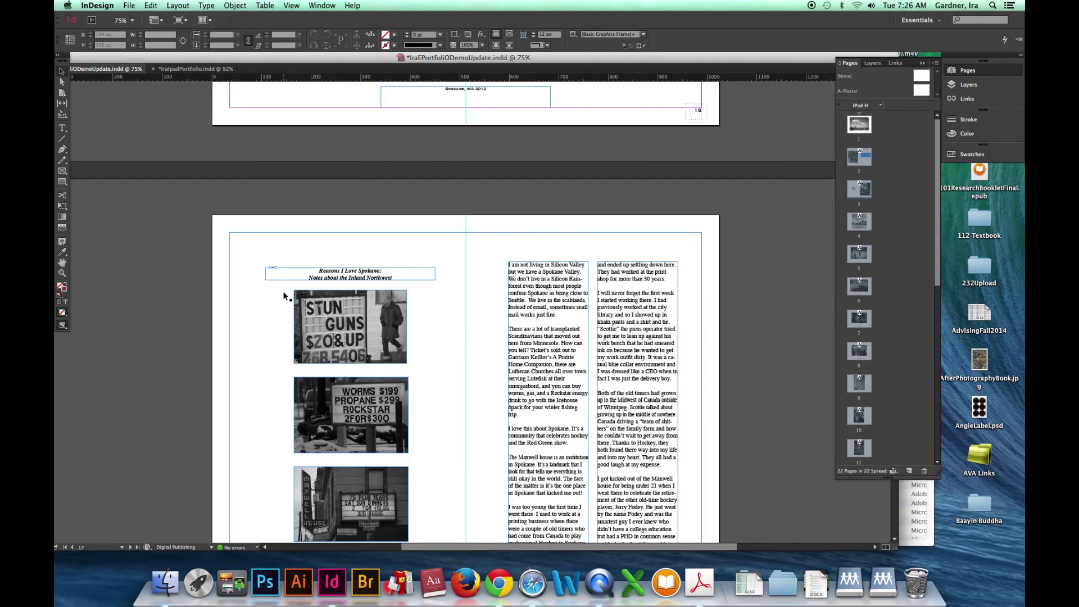
key(shift+Page_Down)
key(shift+Page_Down)
key(shift+Page_Down)
key(shift+Page_Down)
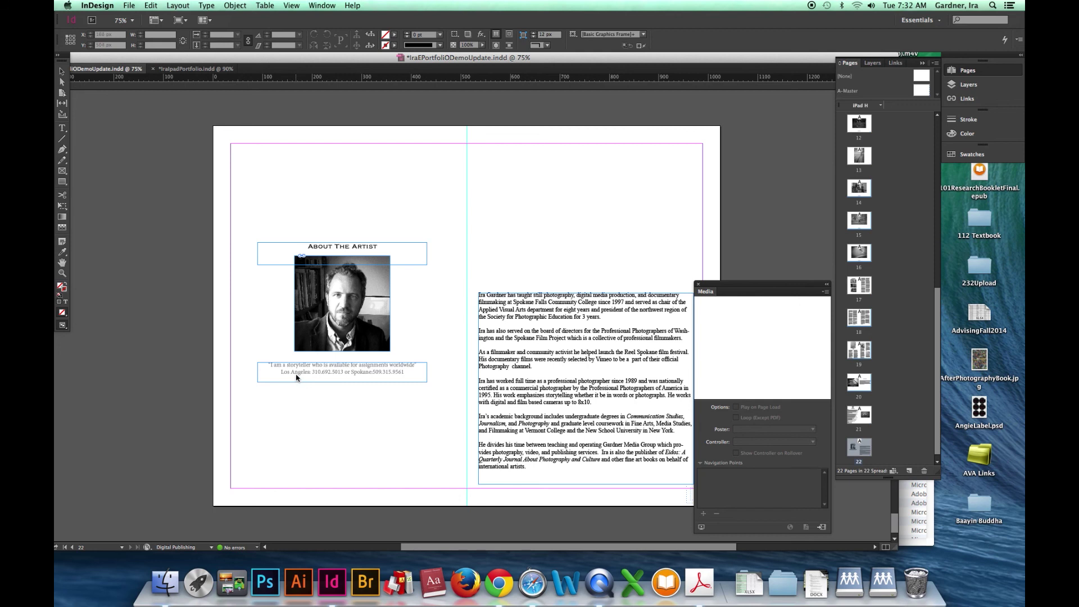
Place the video reel MP4 from the Links folder on page 22 above the biography text, about 434 × 312 px
click(129, 5)
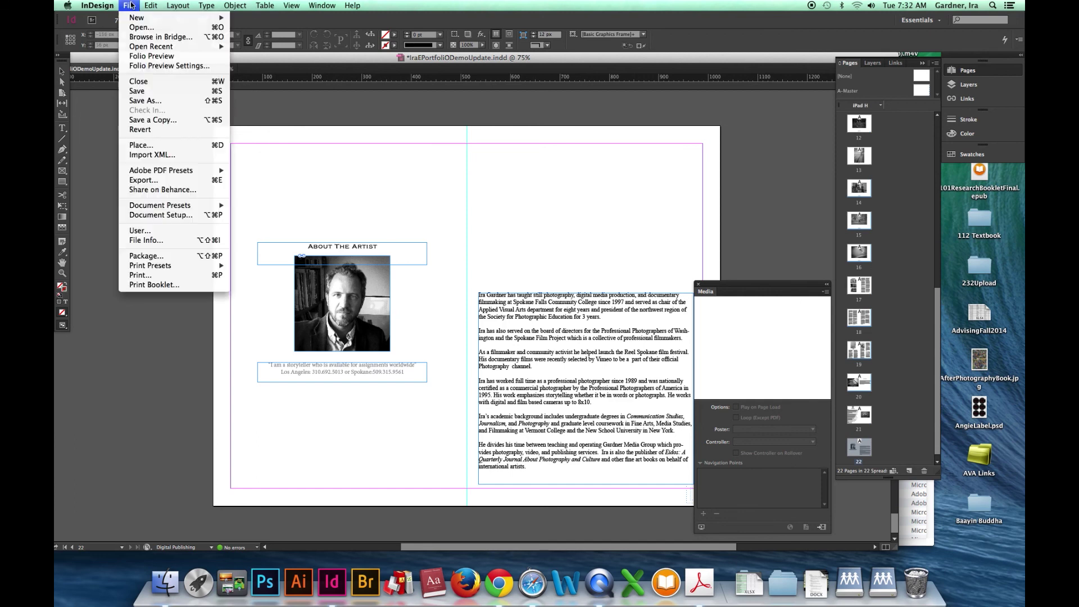
click(141, 145)
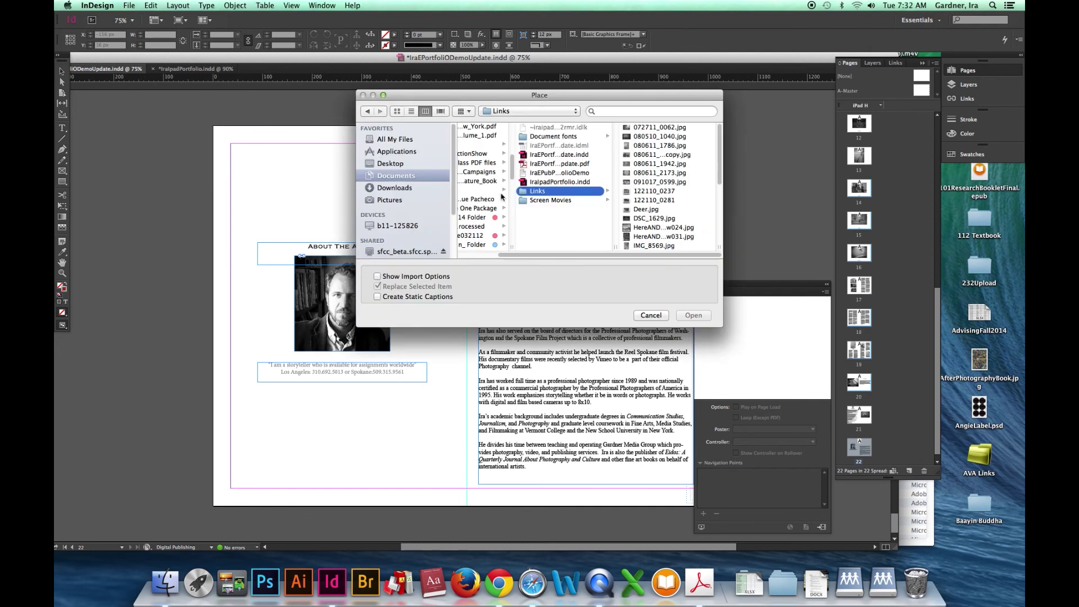
scroll(657, 207, down, 5)
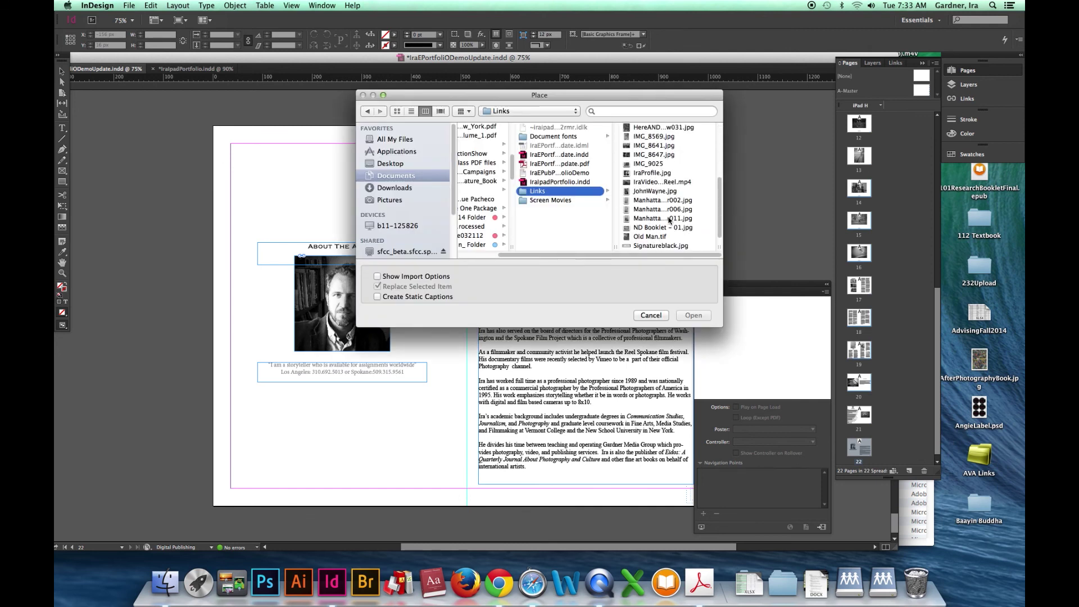
double_click(655, 191)
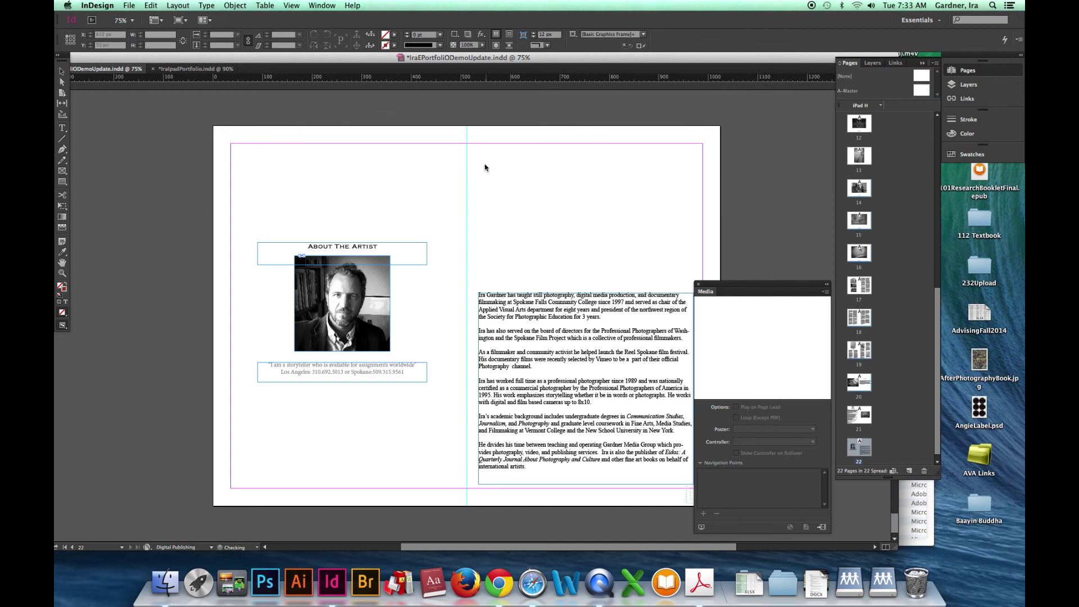
drag(482, 154, 696, 312)
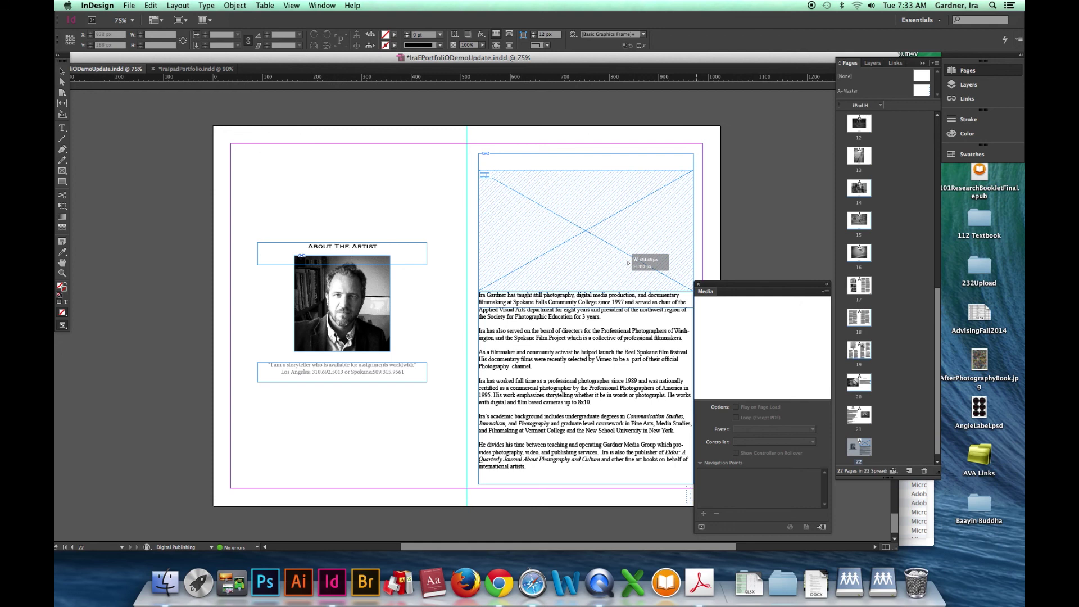
drag(682, 361, 682, 361)
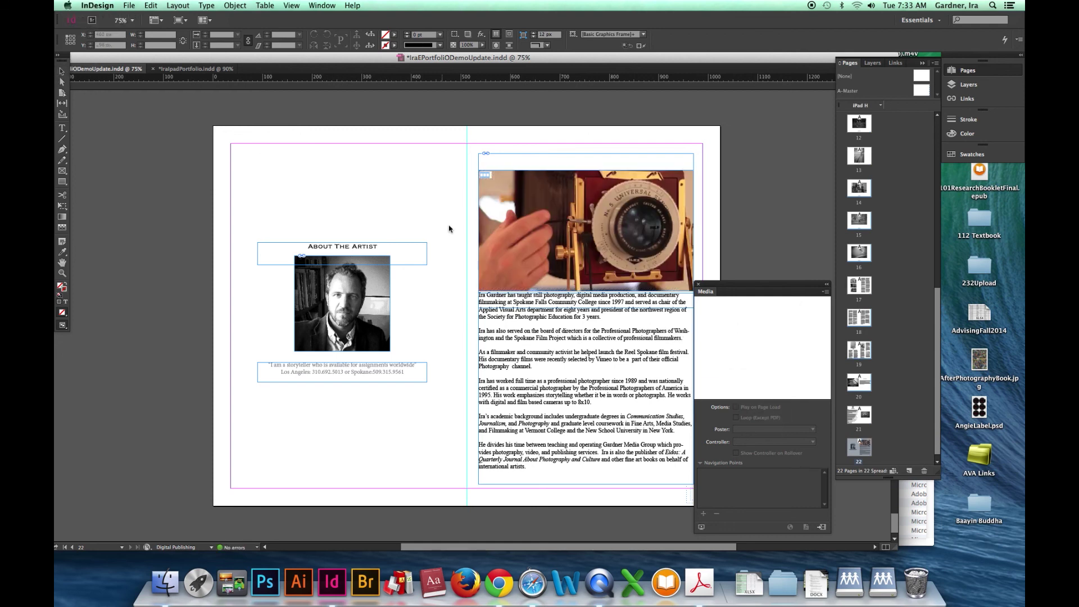
drag(561, 251, 568, 256)
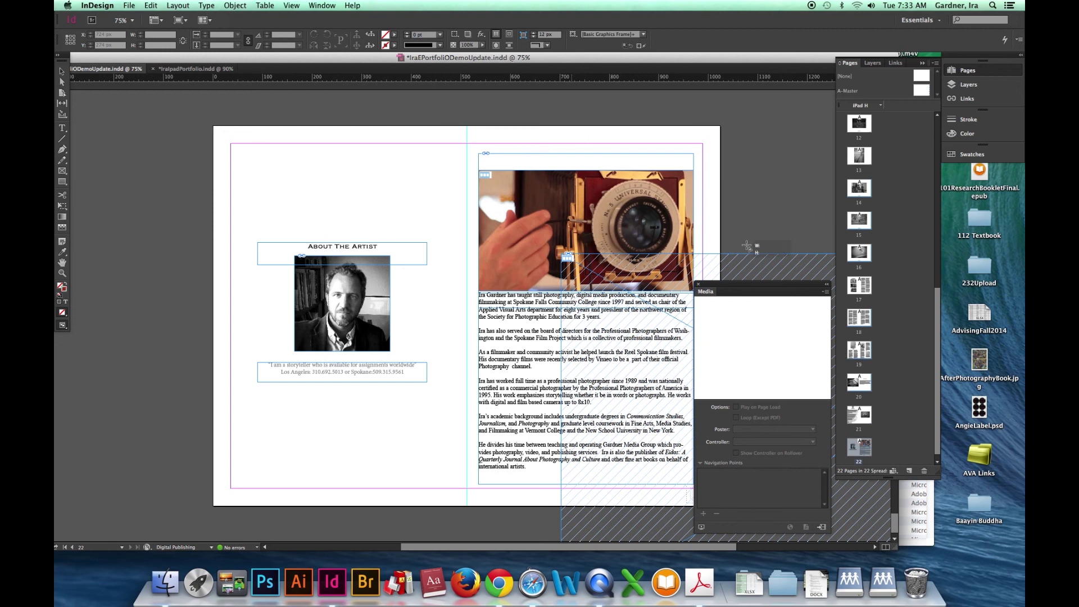
key(Escape)
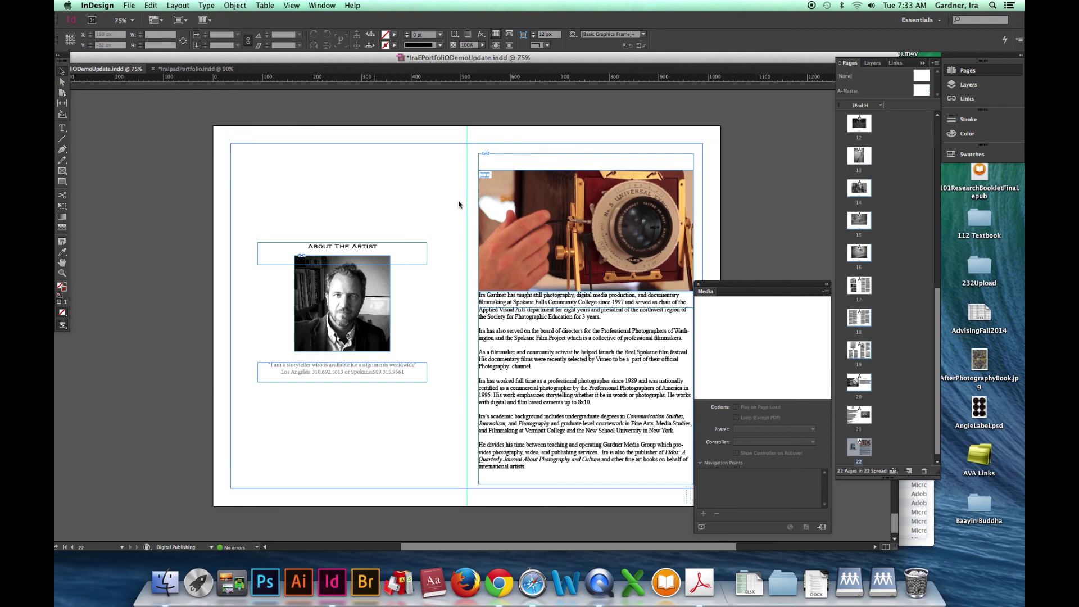
Move the video frame up to the page's upper margin, at Y 36 px, leaving space above the biography text
click(523, 227)
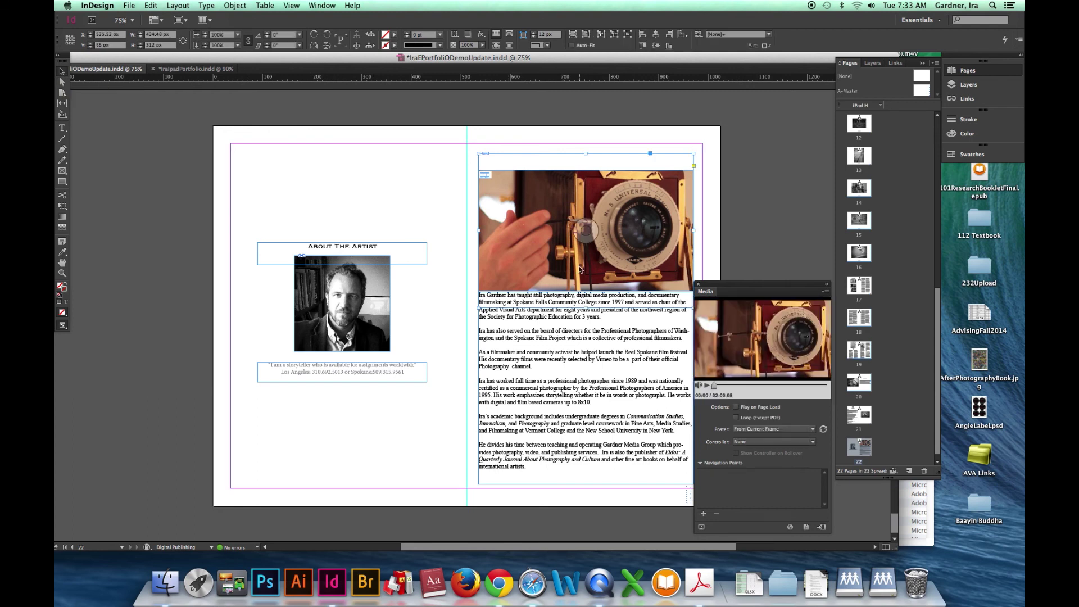
drag(582, 269, 581, 259)
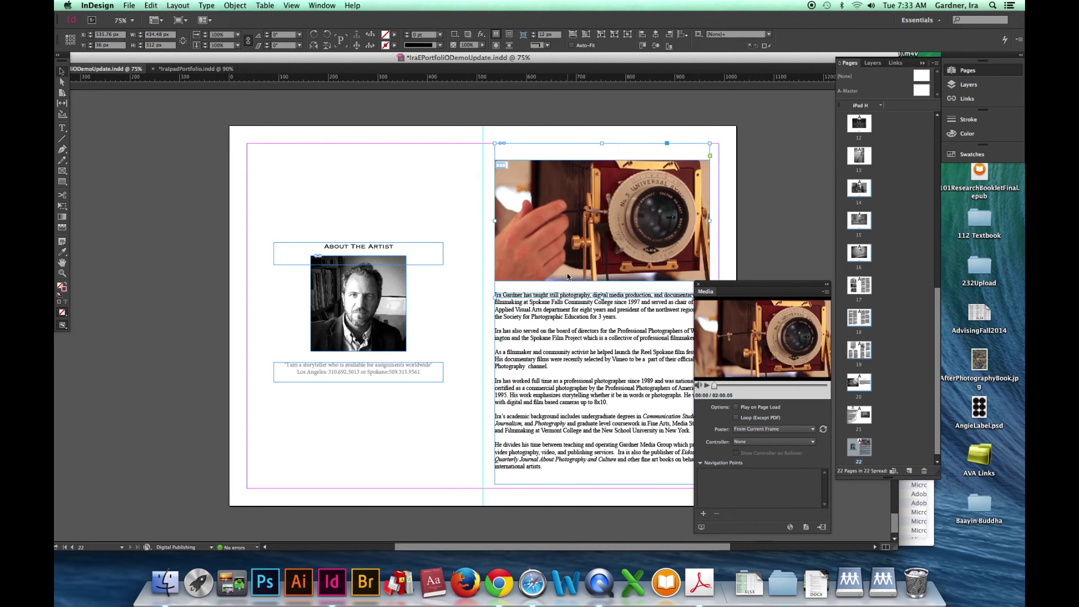
scroll(568, 276, right, 5)
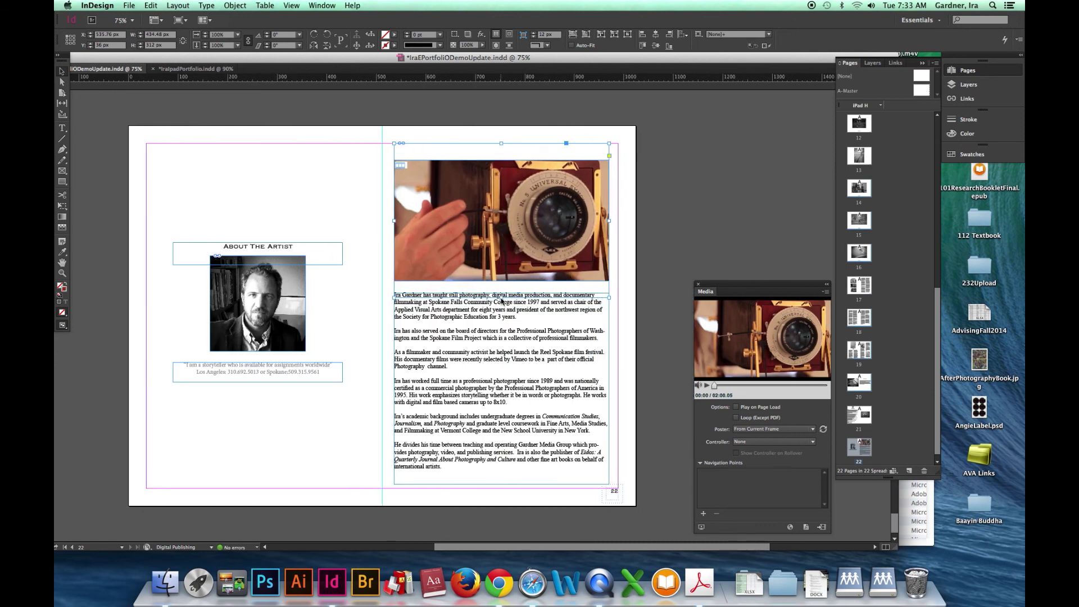
drag(502, 298, 472, 298)
mouse_move(502, 143)
mouse_down()
mouse_move(487, 138)
mouse_move(501, 144)
mouse_up()
click(365, 230)
click(466, 247)
Set the video to play on page load, with the SkinOverAll controller shown on rollover
click(322, 5)
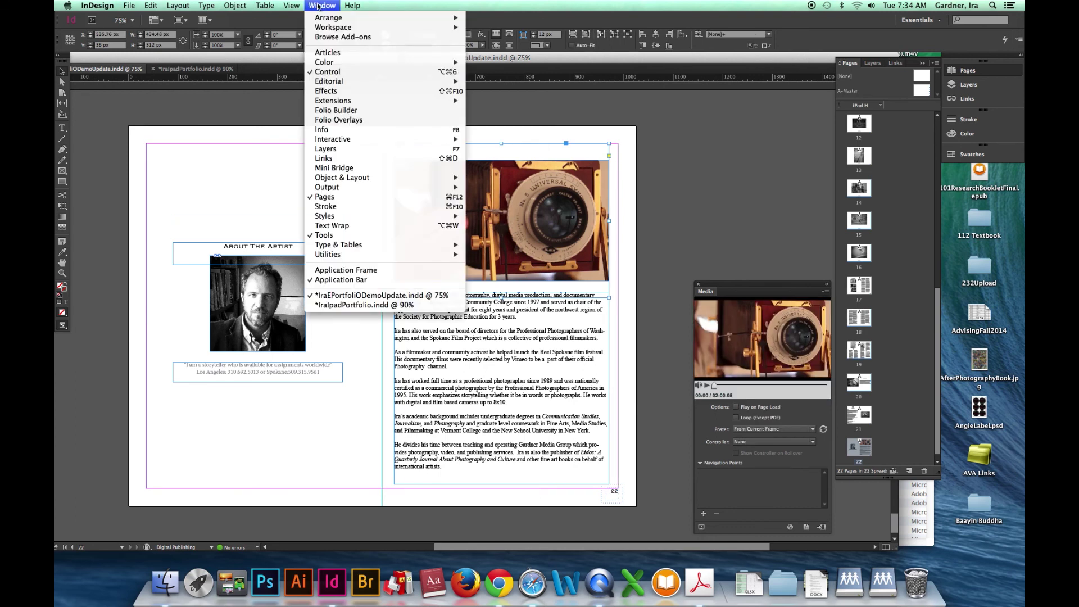
mouse_move(372, 140)
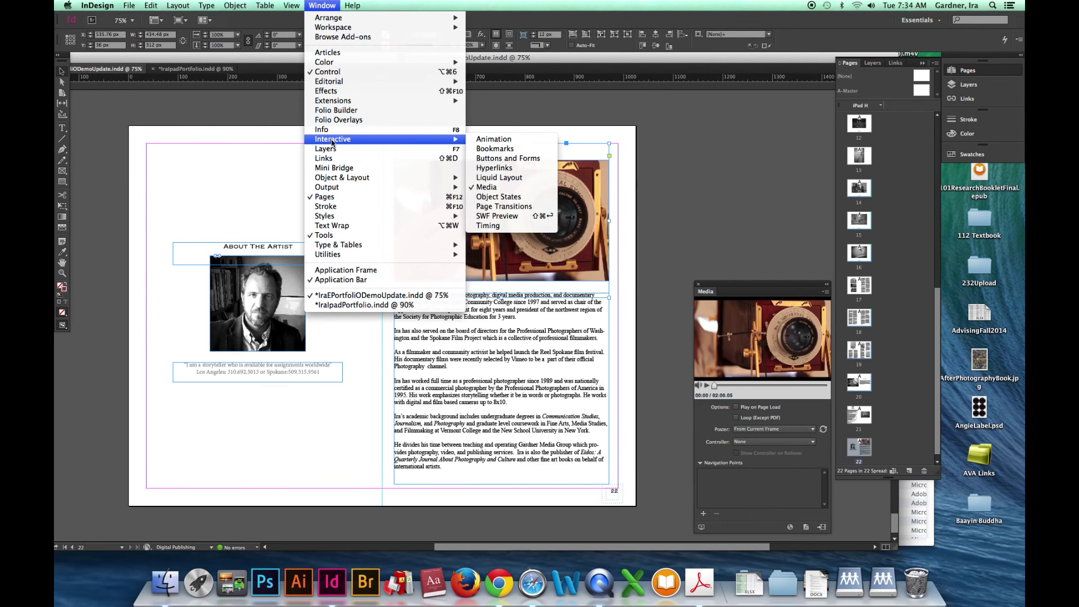
click(497, 190)
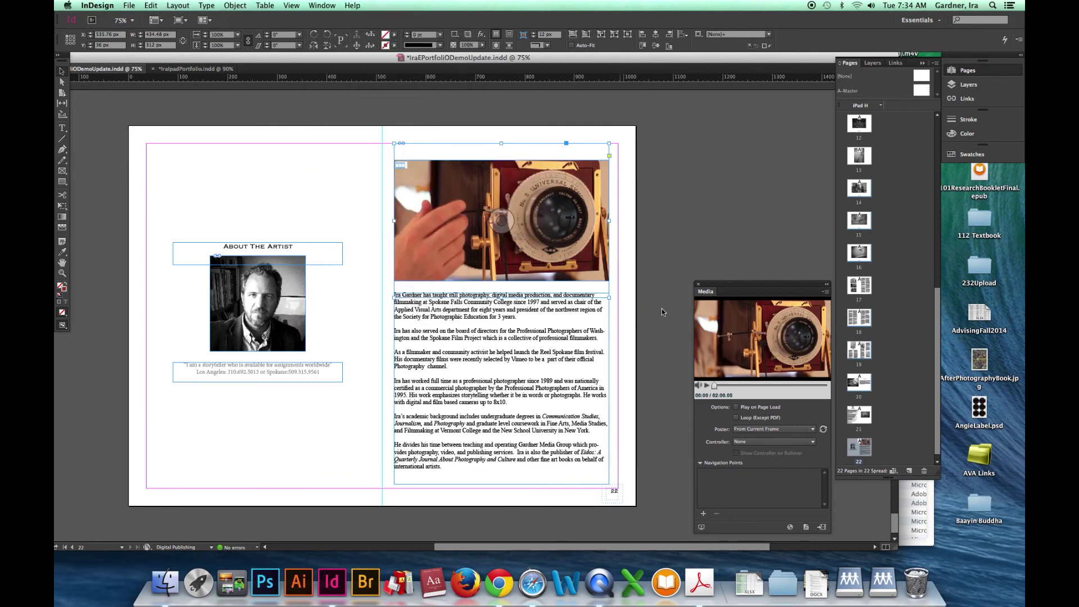
click(736, 408)
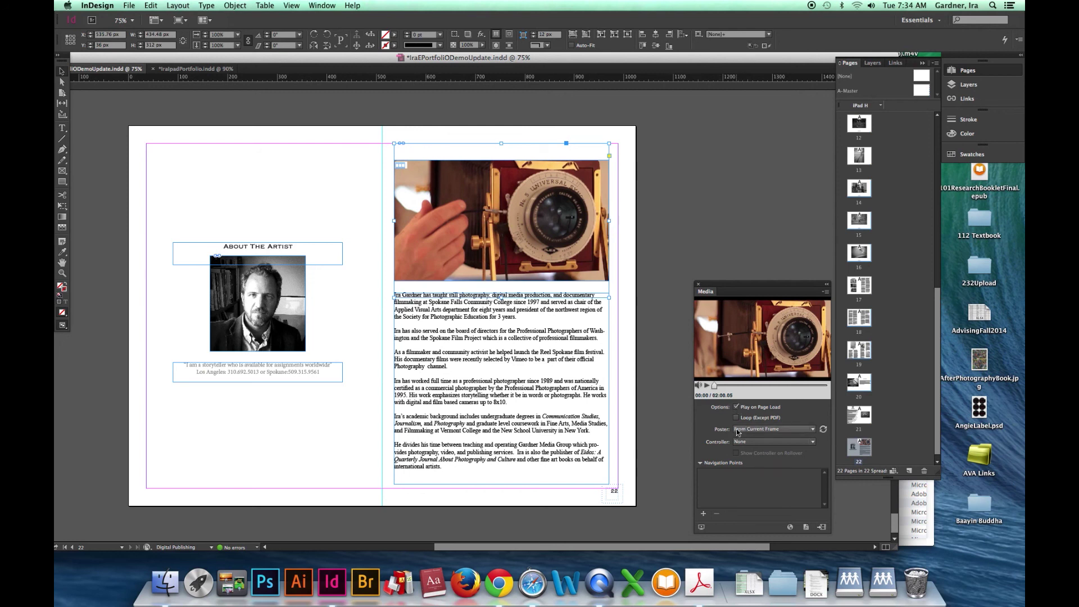
mouse_move(717, 388)
mouse_down()
mouse_move(762, 389)
mouse_move(703, 390)
mouse_up()
click(749, 442)
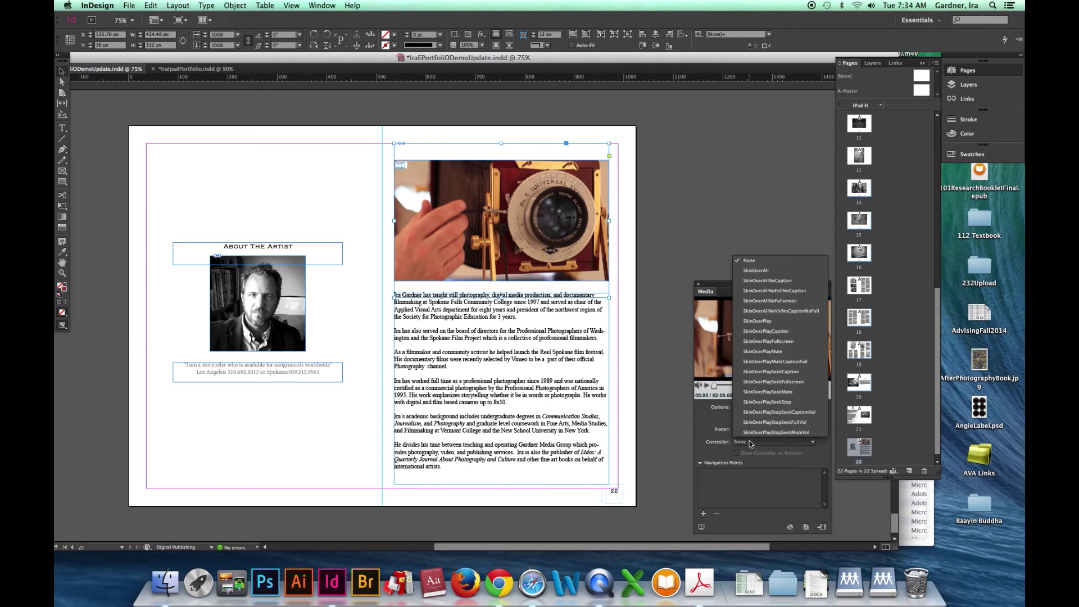
click(767, 271)
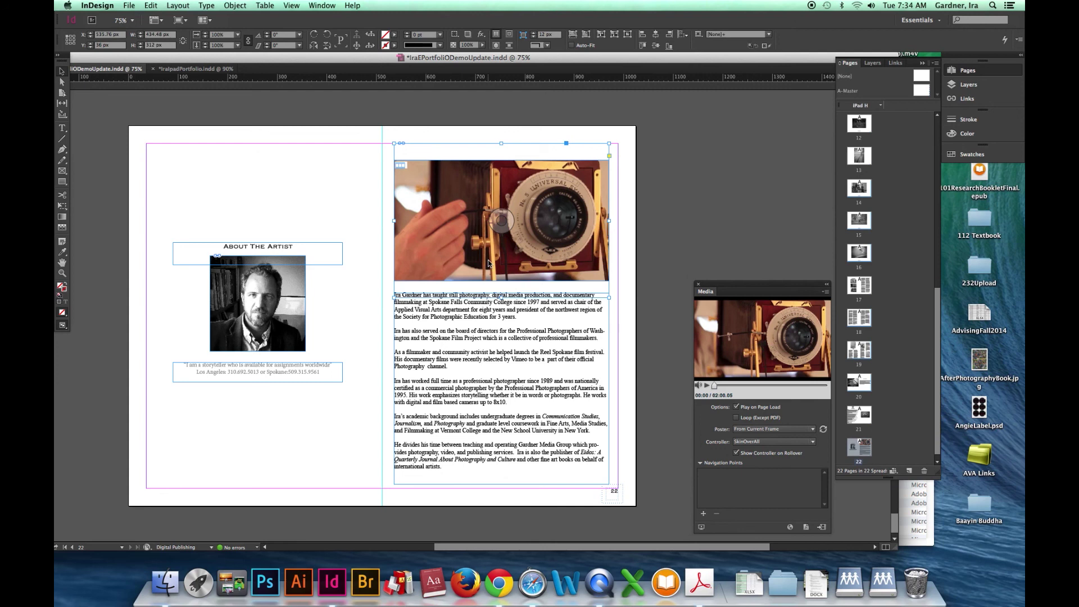
Fit the video's frame to its content to remove the empty space around the clip
click(621, 305)
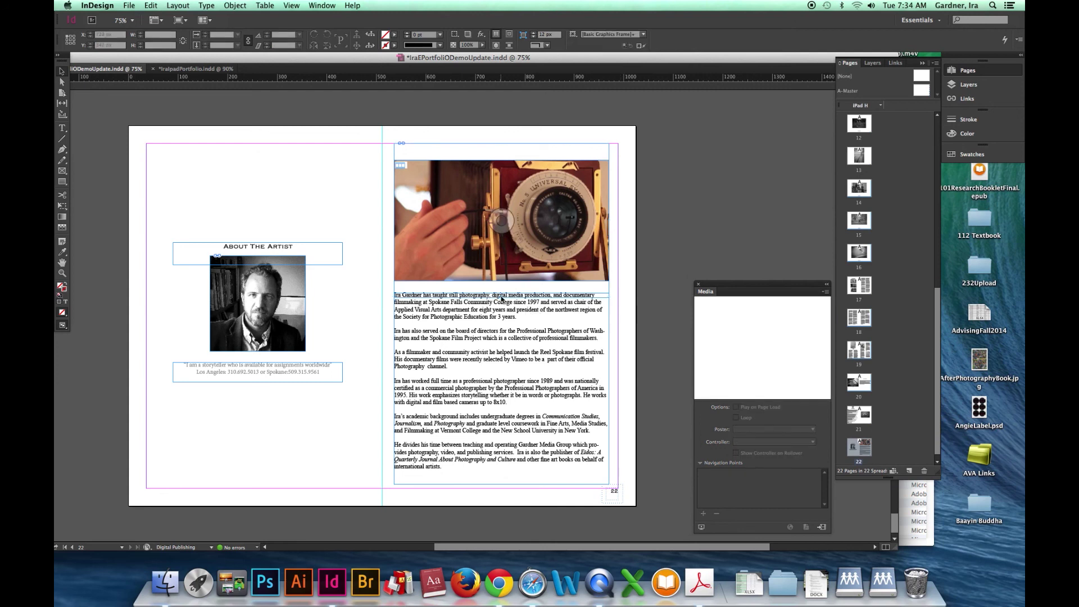
click(551, 203)
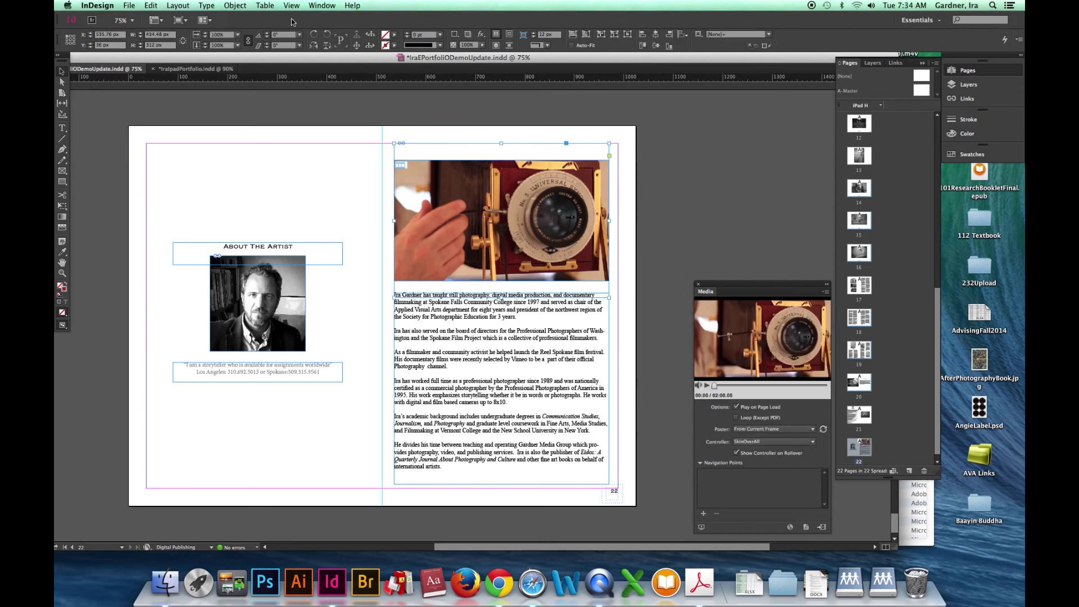
click(234, 7)
mouse_move(255, 186)
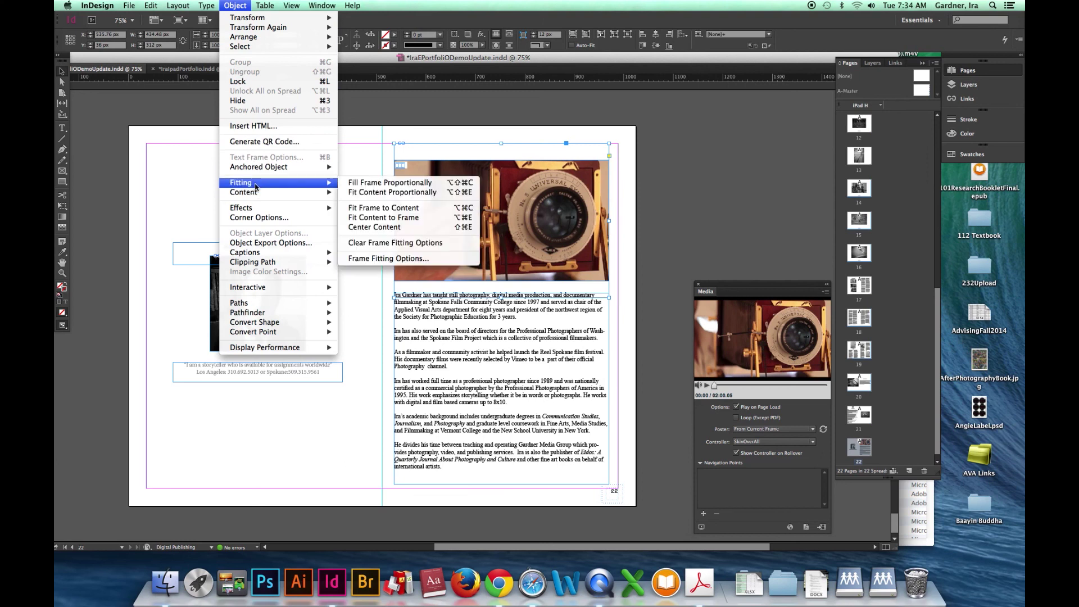
click(363, 209)
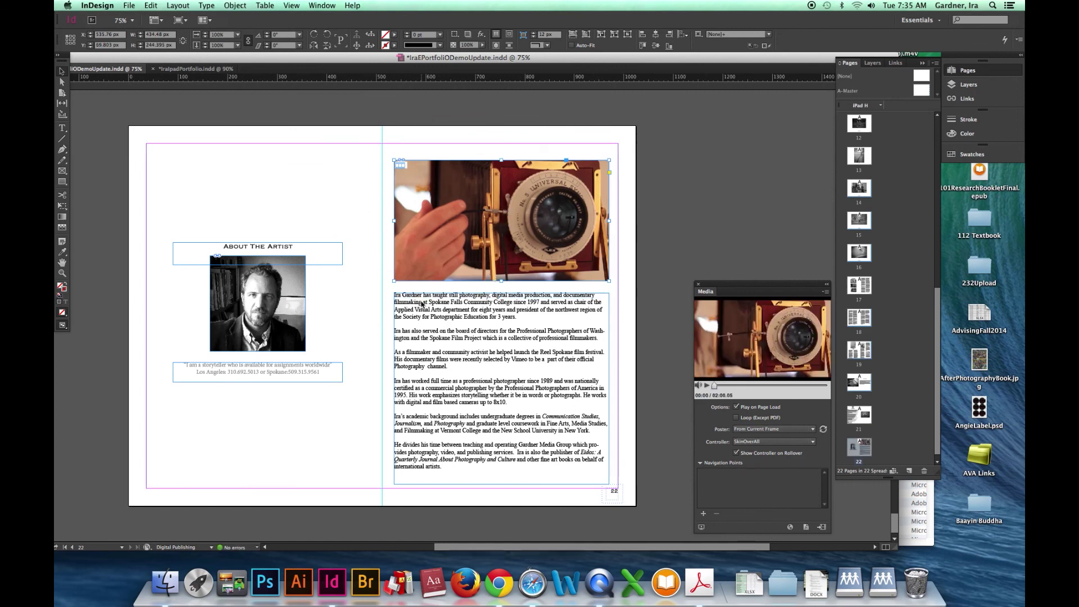
Preview the About the Artist page with its video in full-screen presentation mode, and close the media settings
key(shift+w)
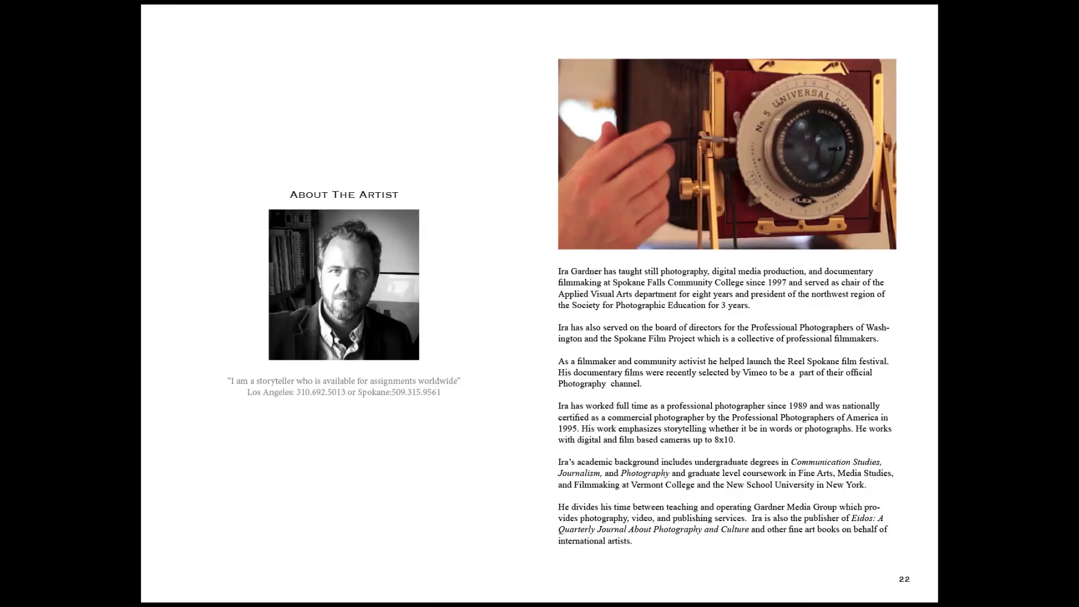
key(Escape)
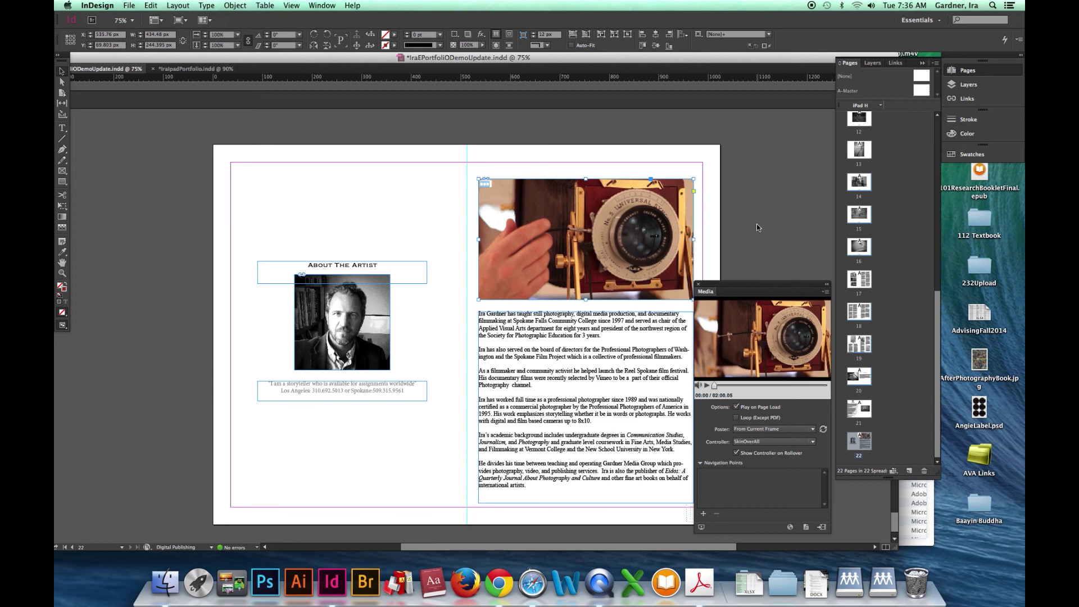
click(699, 284)
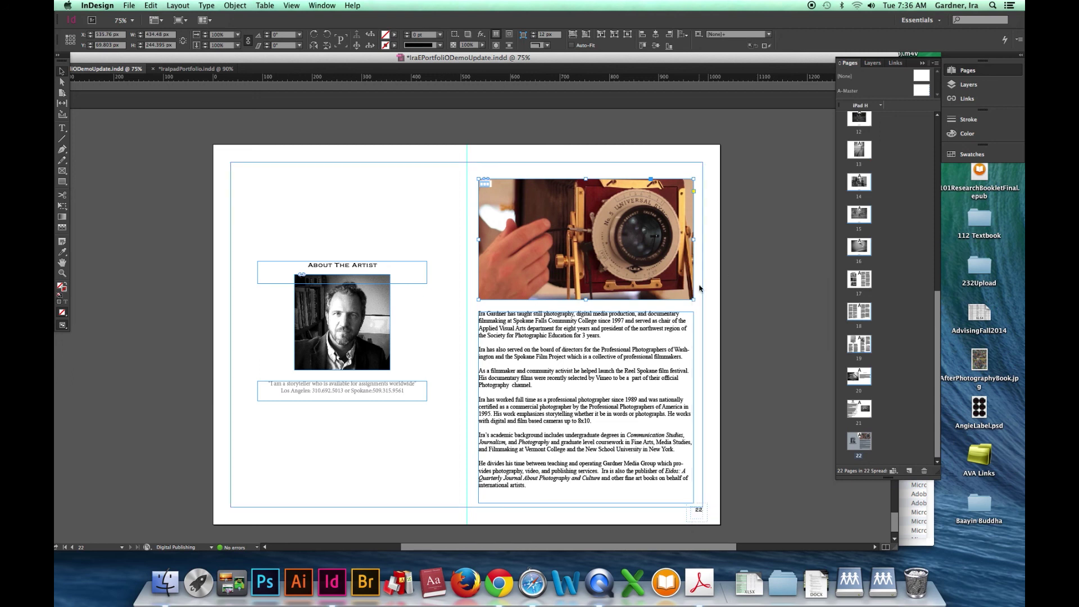
scroll(700, 288, up, 20)
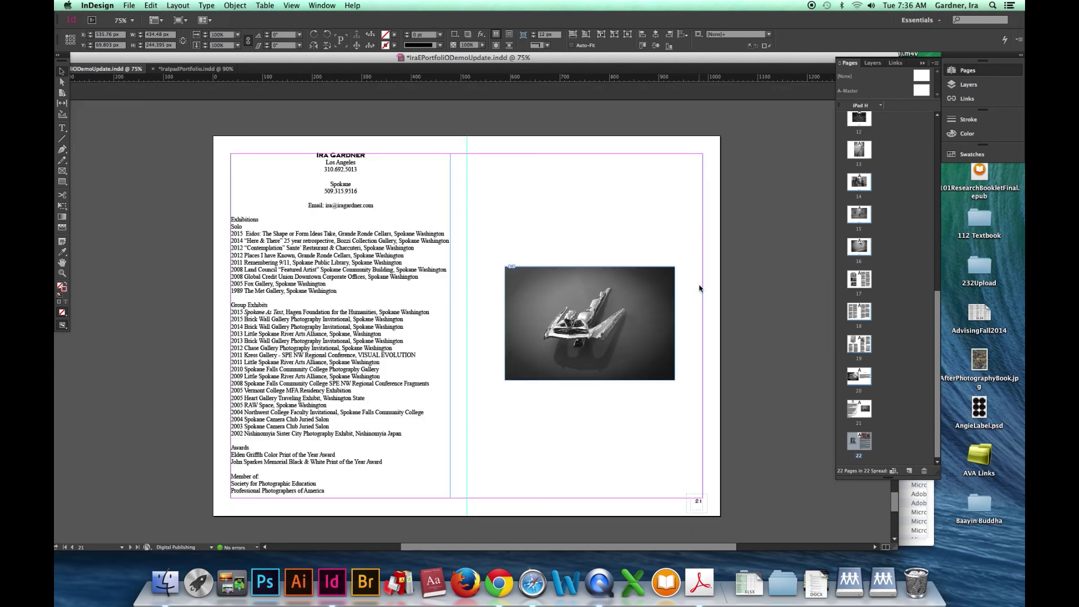
Return to the table of contents on page 2 and review its section titles and page numbers
scroll(699, 287, up, 20)
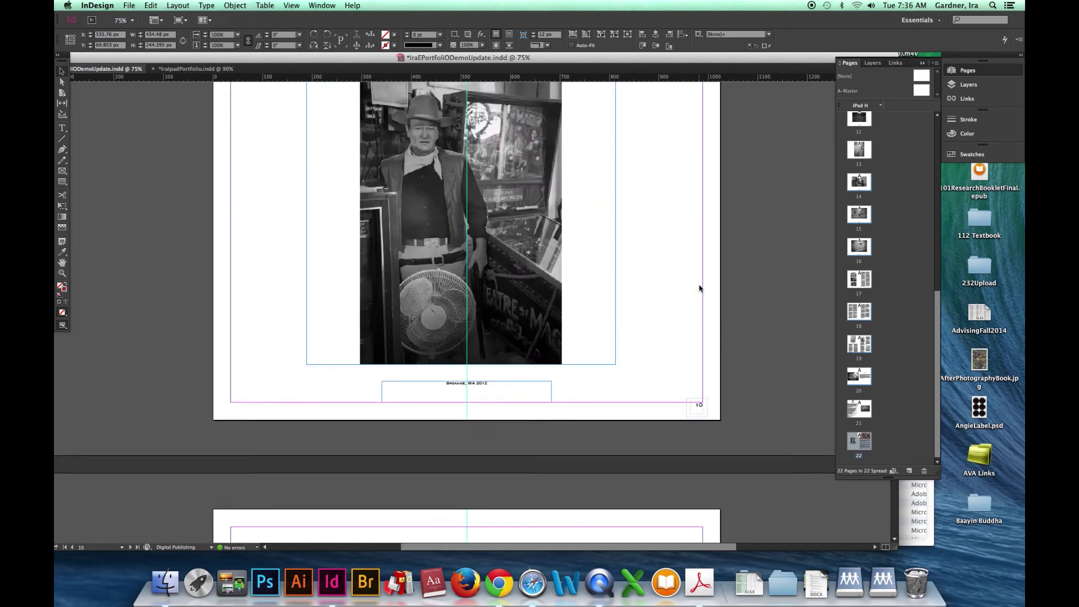
scroll(699, 287, up, 8)
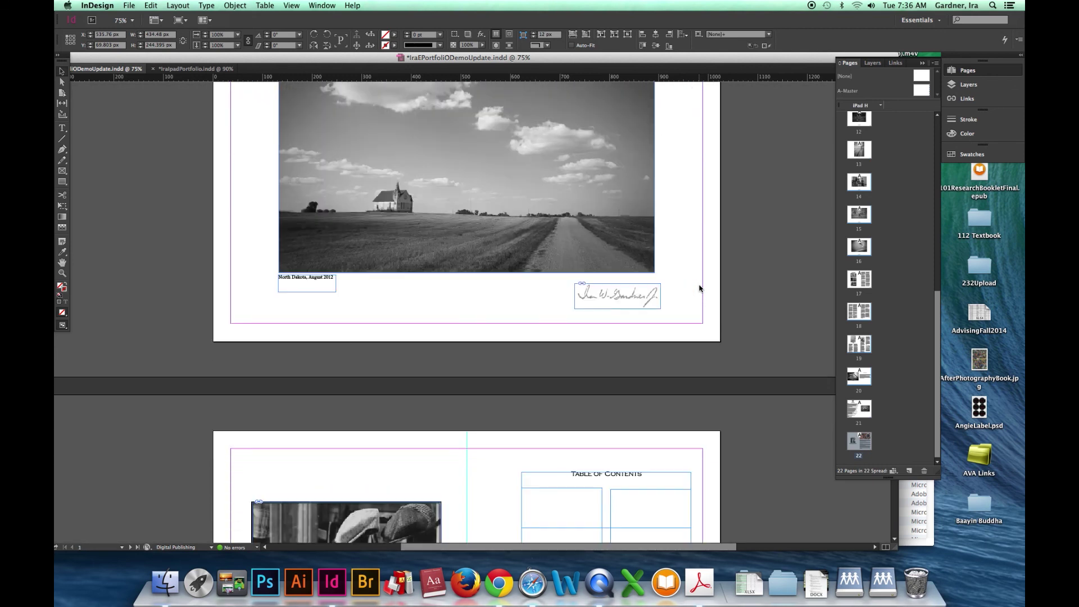
scroll(668, 369, down, 8)
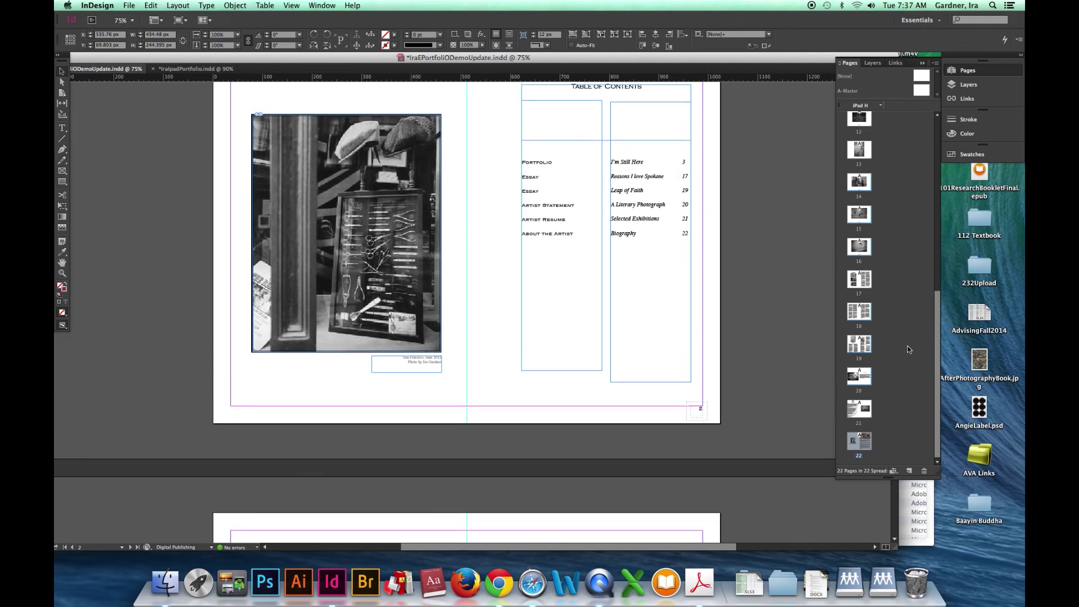
drag(940, 304, 900, 139)
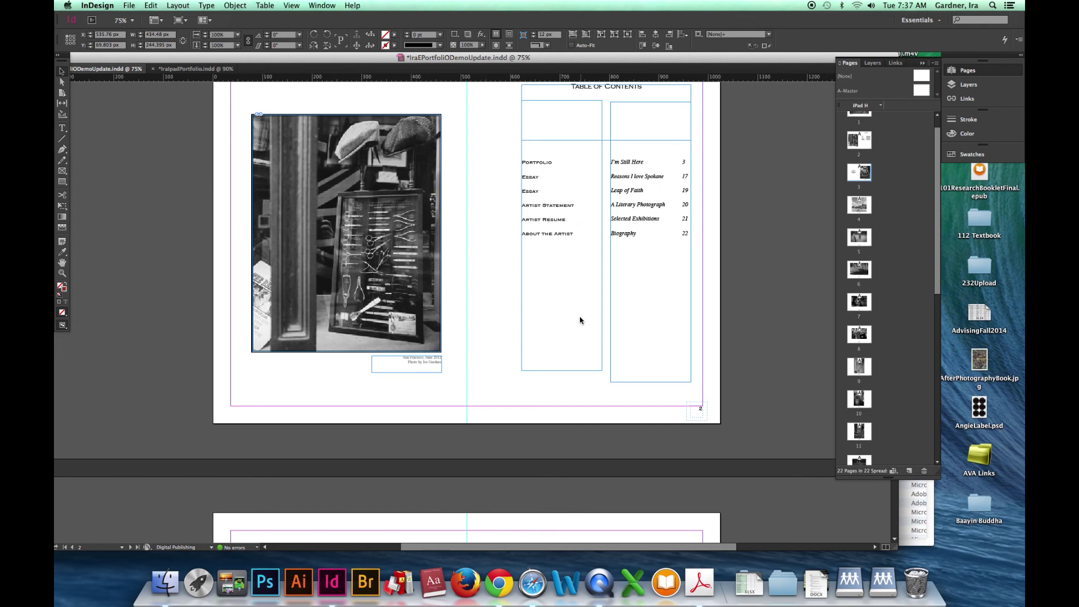
Create a text anchor hyperlink destination from the portfolio title "I'm Still Here" on page 3, keeping the suggested name
scroll(575, 398, down, 5)
scroll(574, 396, down, 3)
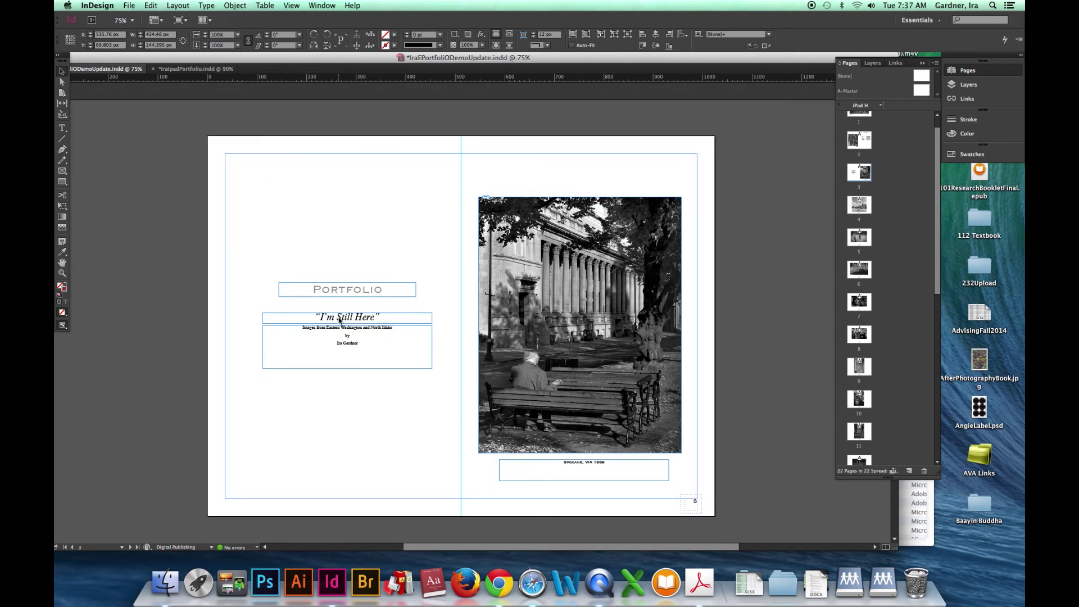
double_click(338, 319)
triple_click(338, 318)
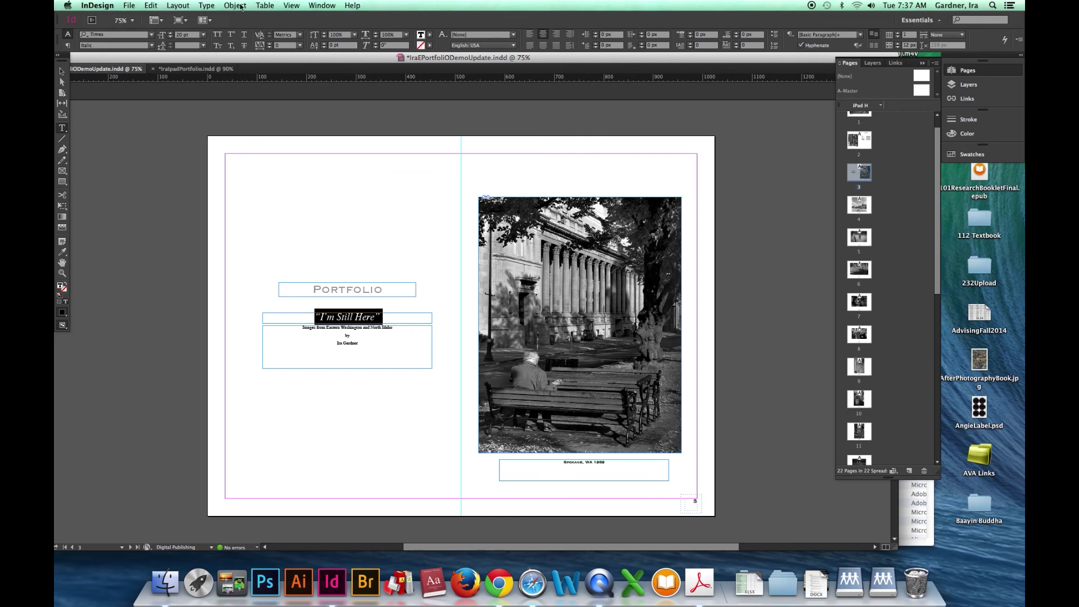
click(323, 6)
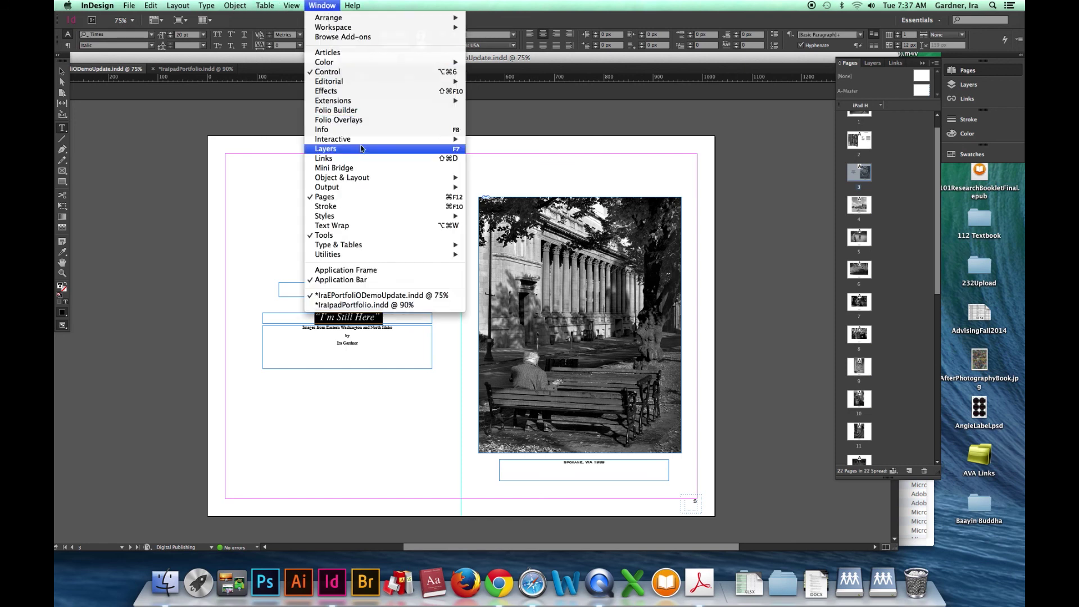
mouse_move(364, 142)
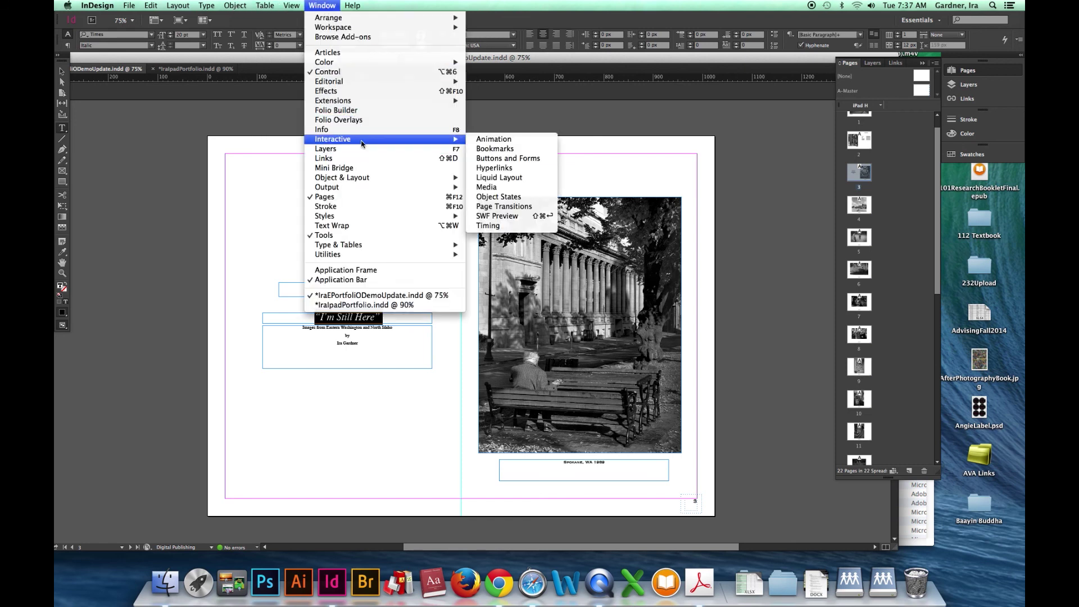
click(492, 168)
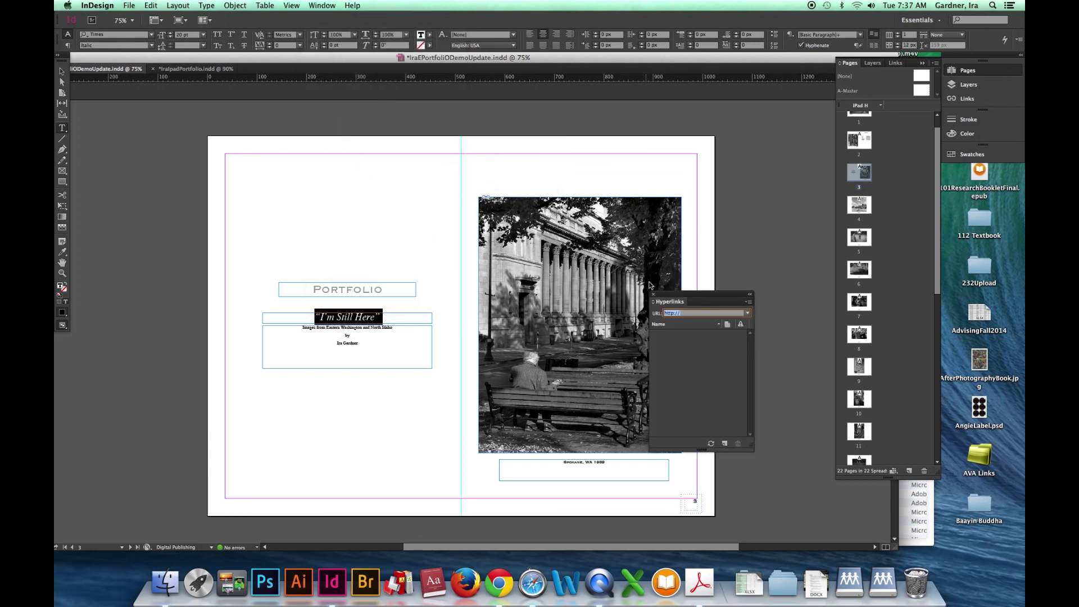
click(749, 303)
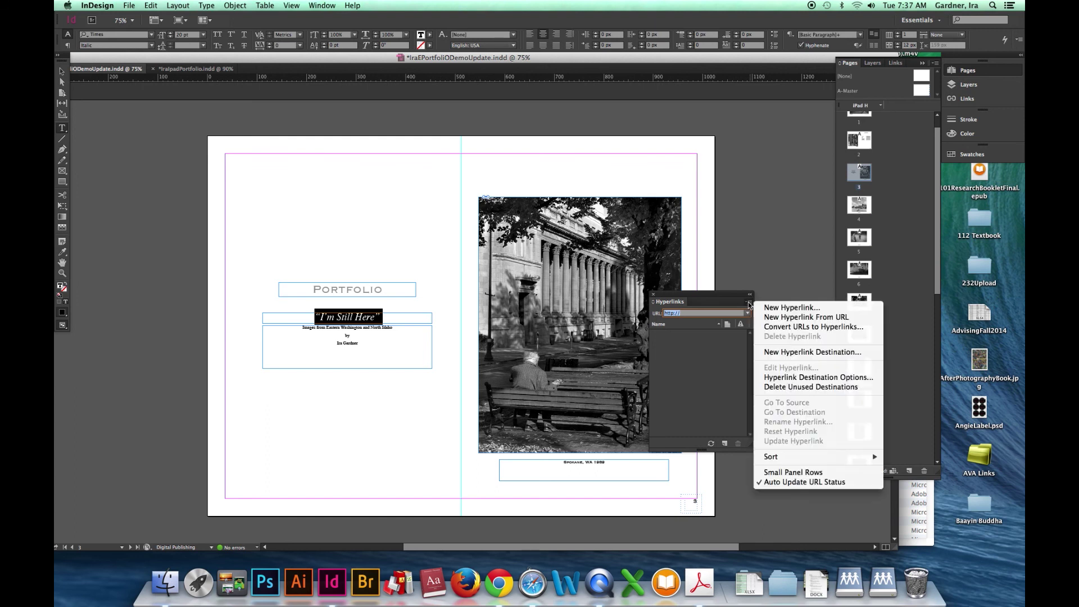
click(792, 352)
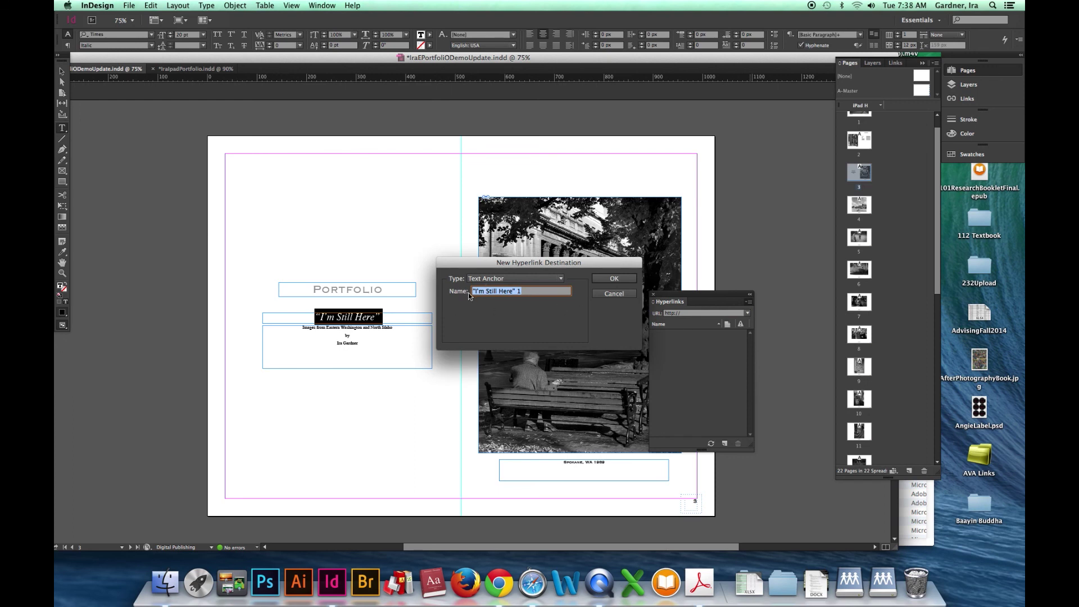
click(614, 278)
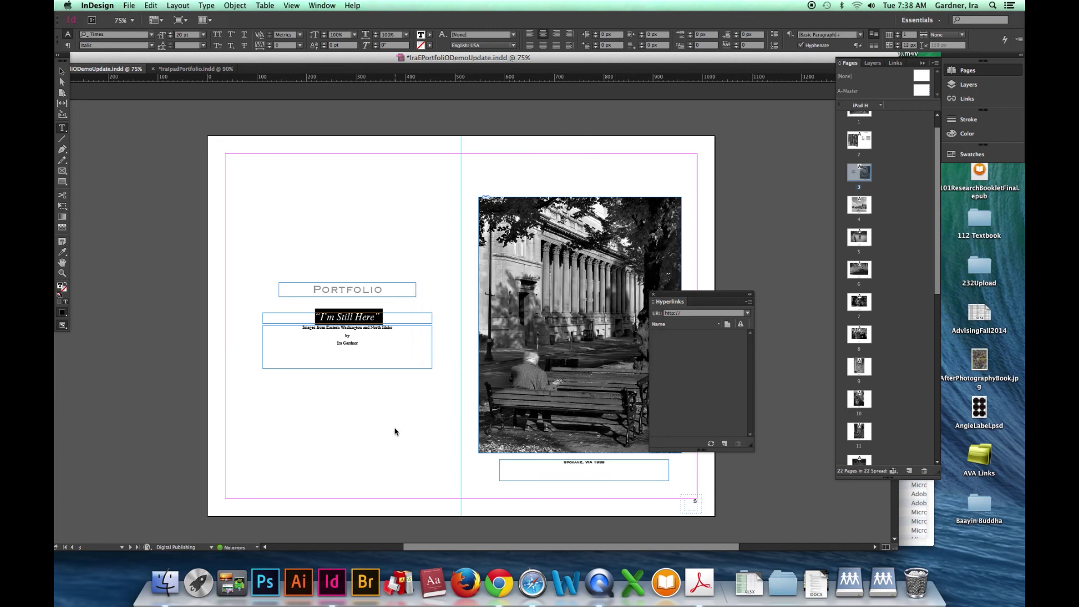
Create a new hyperlink destination from the essay title line "Reasons I Love Spokane:" on page 17
scroll(395, 431, down, 15)
scroll(395, 431, down, 10)
scroll(395, 431, down, 12)
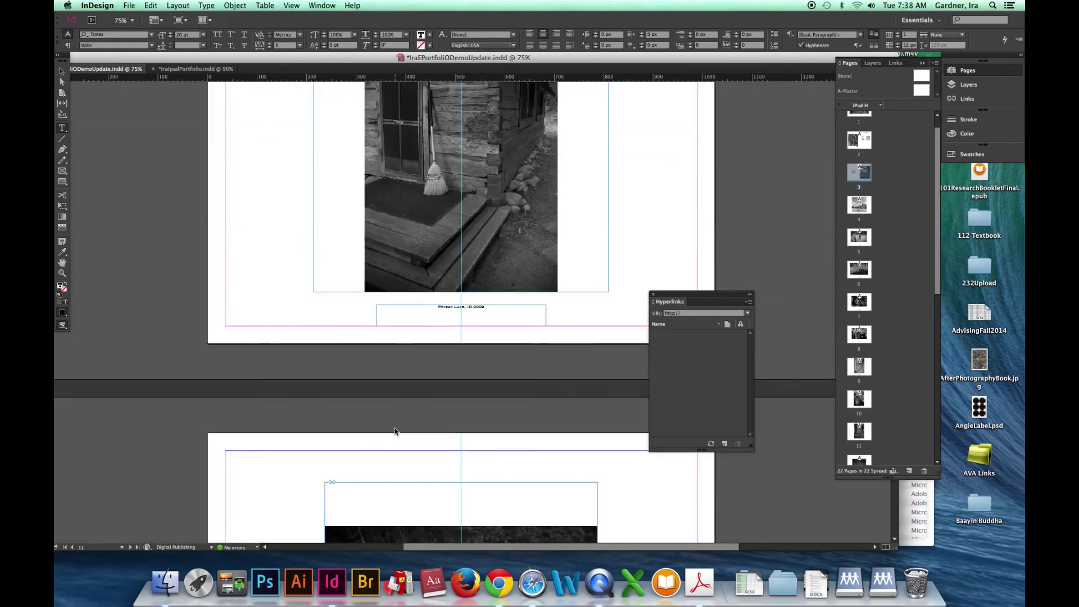
scroll(395, 431, down, 10)
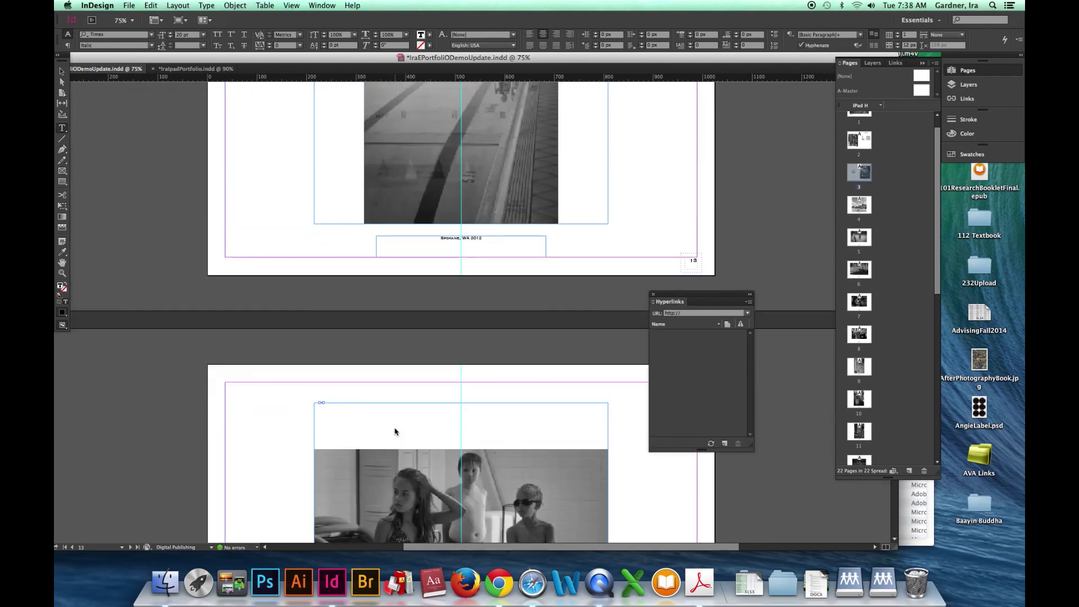
scroll(394, 431, down, 12)
scroll(395, 431, down, 5)
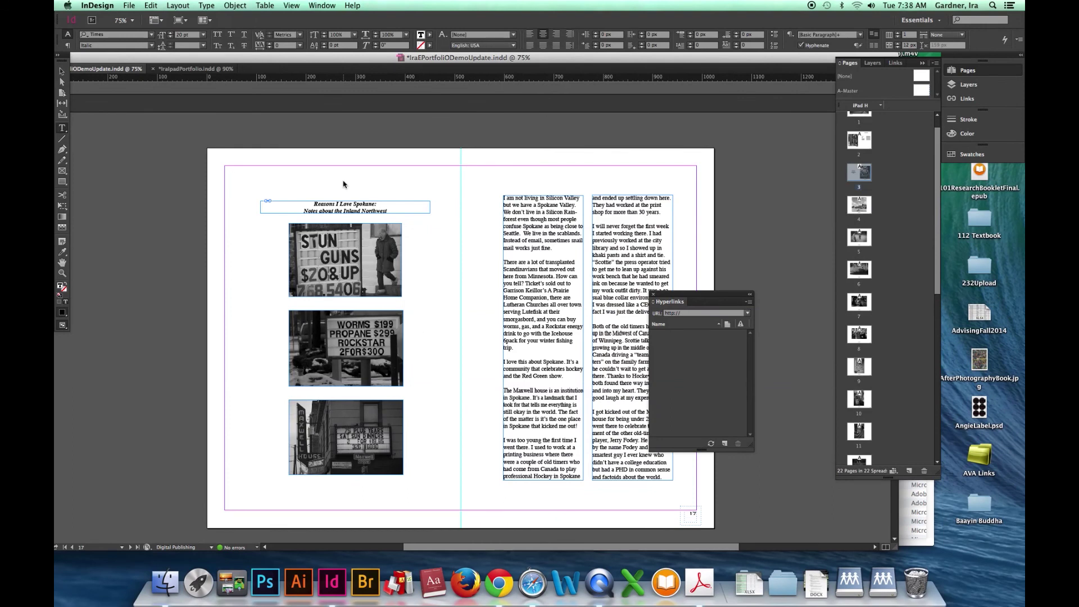
click(352, 203)
triple_click(354, 203)
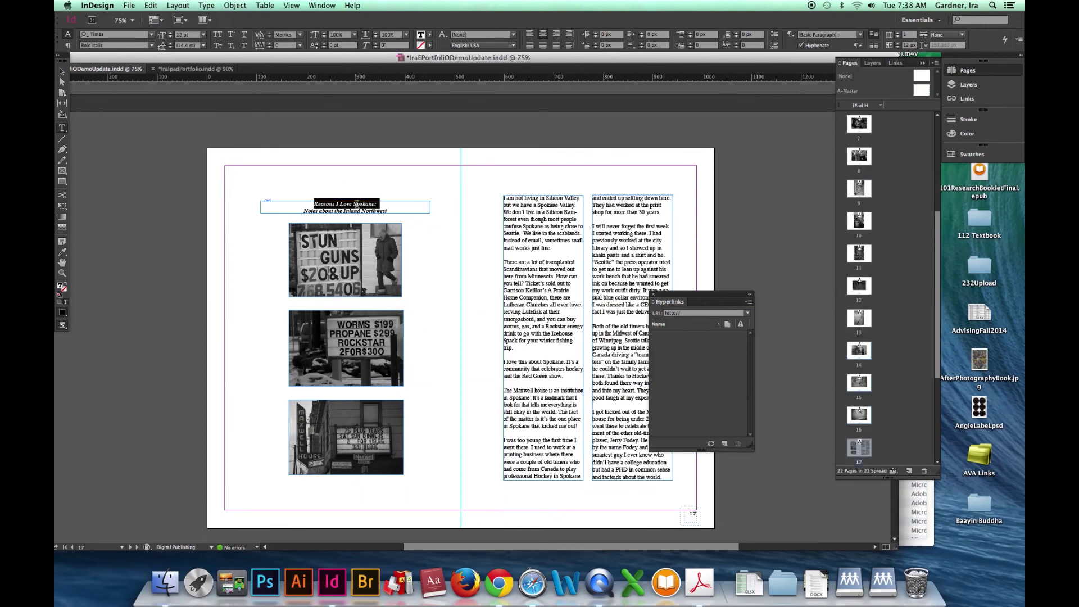
click(747, 305)
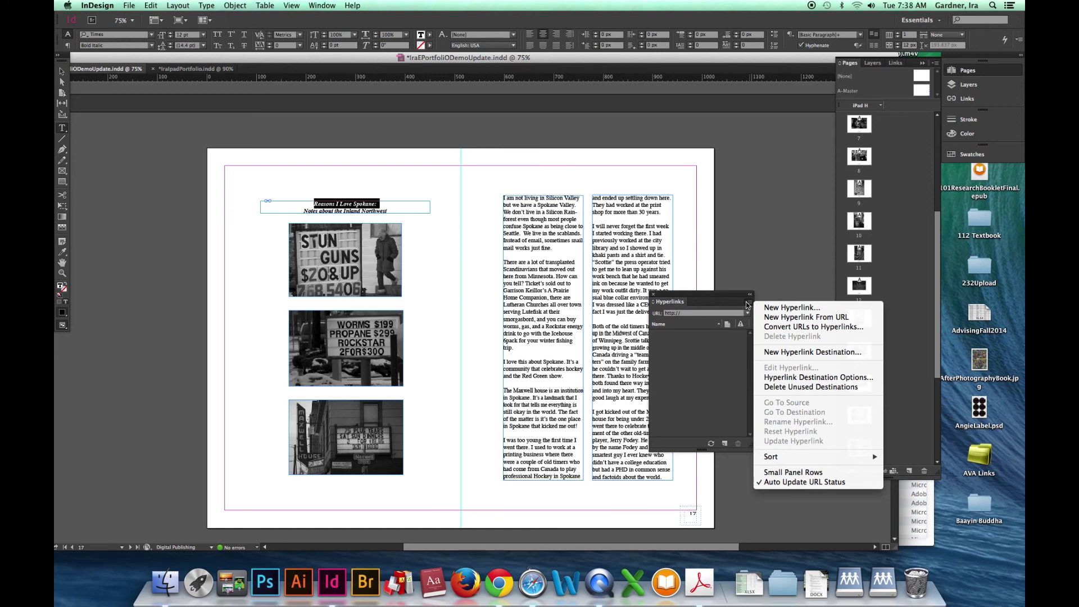
Create text anchor hyperlink destinations from the "Reasons I Love Spokane:" title on page 17 and the "Leap of Faith" title on page 19
click(771, 354)
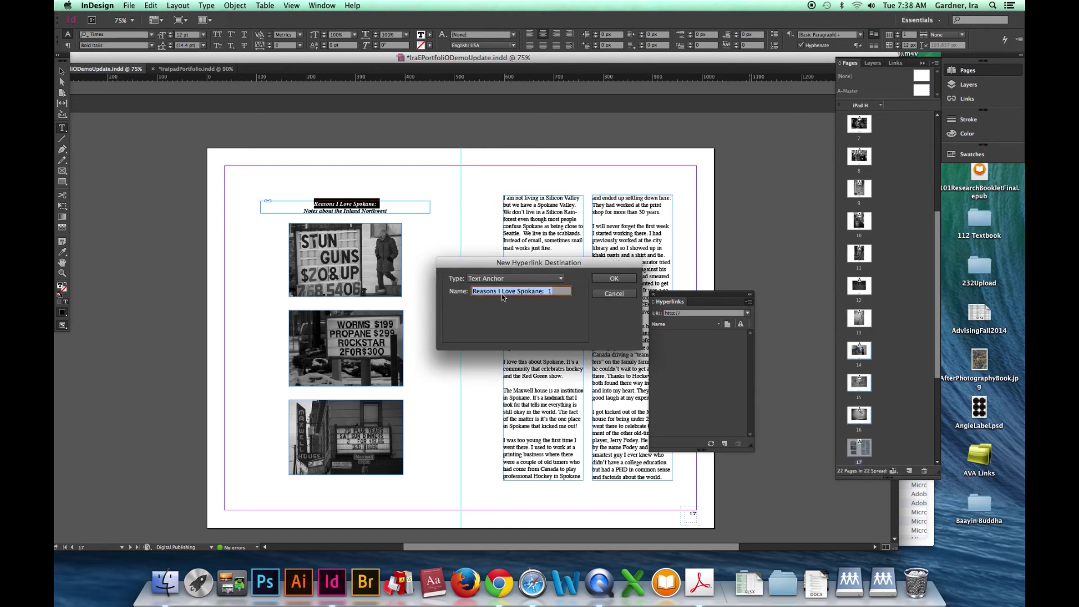
click(611, 279)
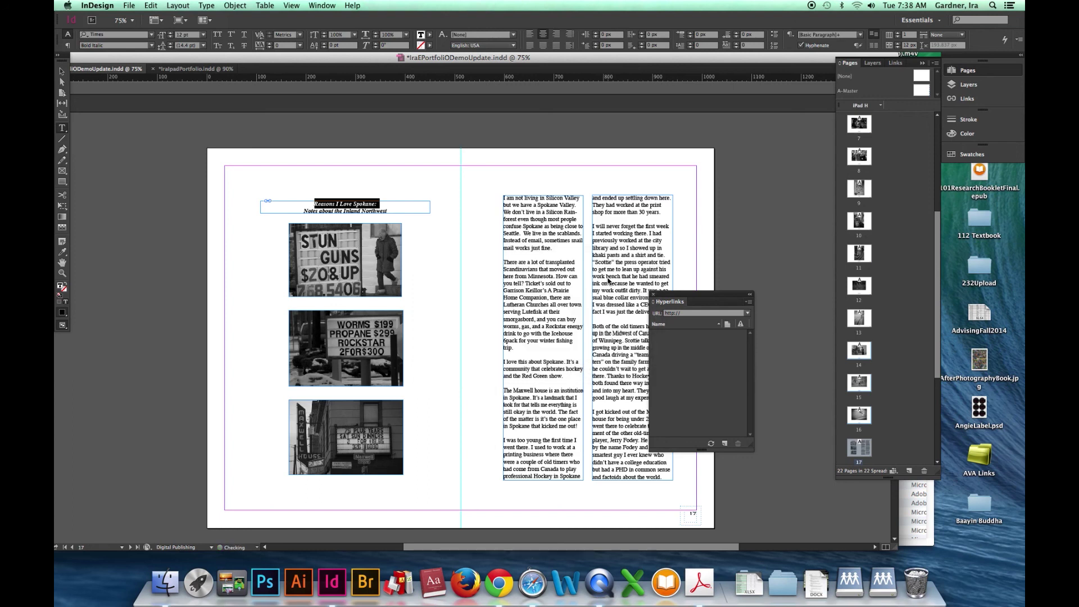
scroll(428, 367, down, 1)
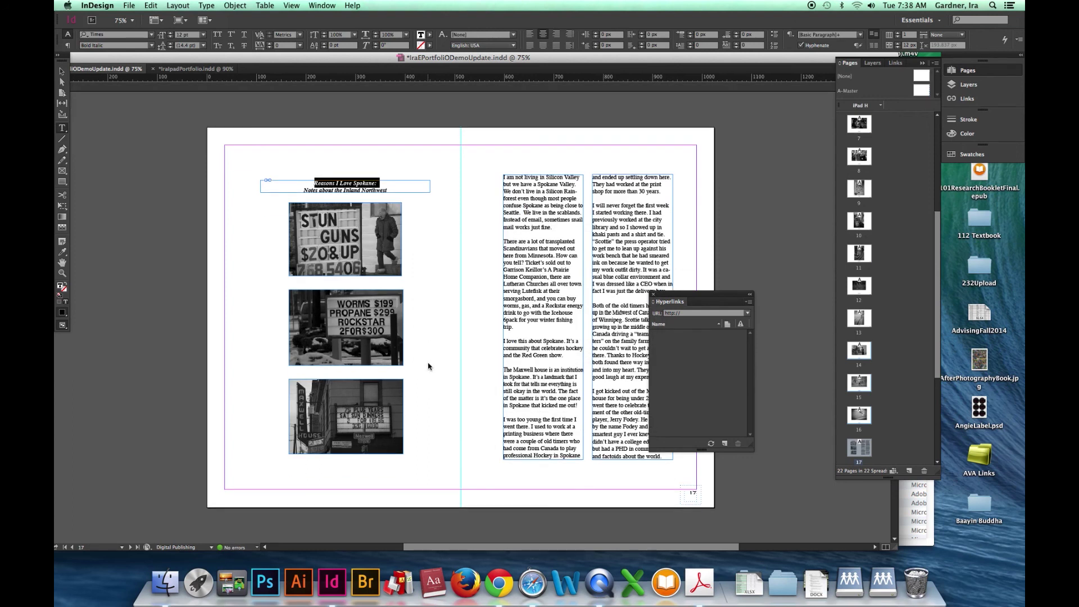
scroll(429, 366, down, 20)
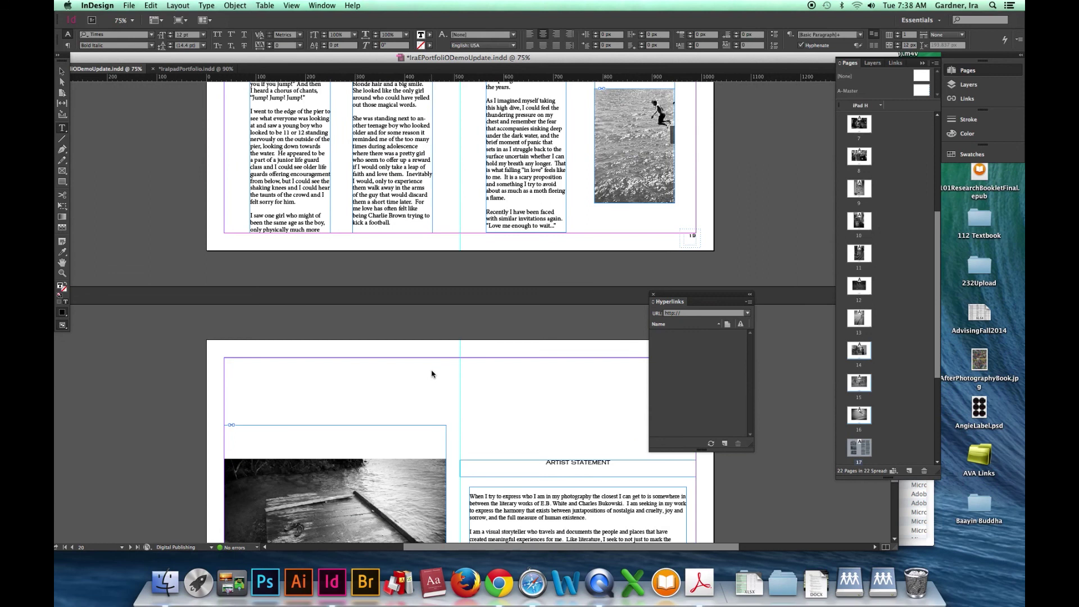
scroll(433, 373, up, 8)
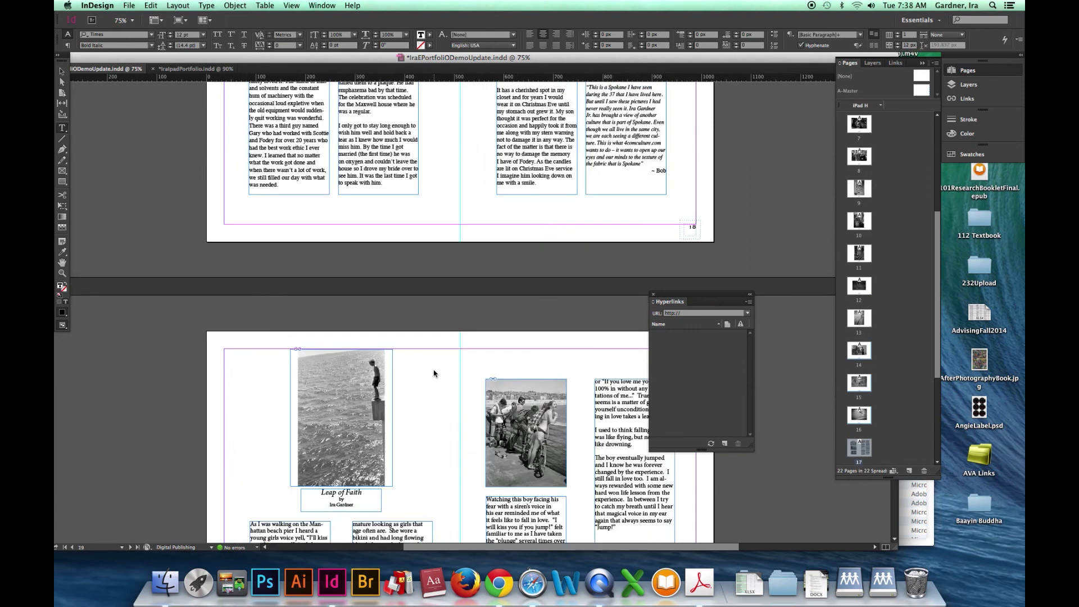
triple_click(347, 492)
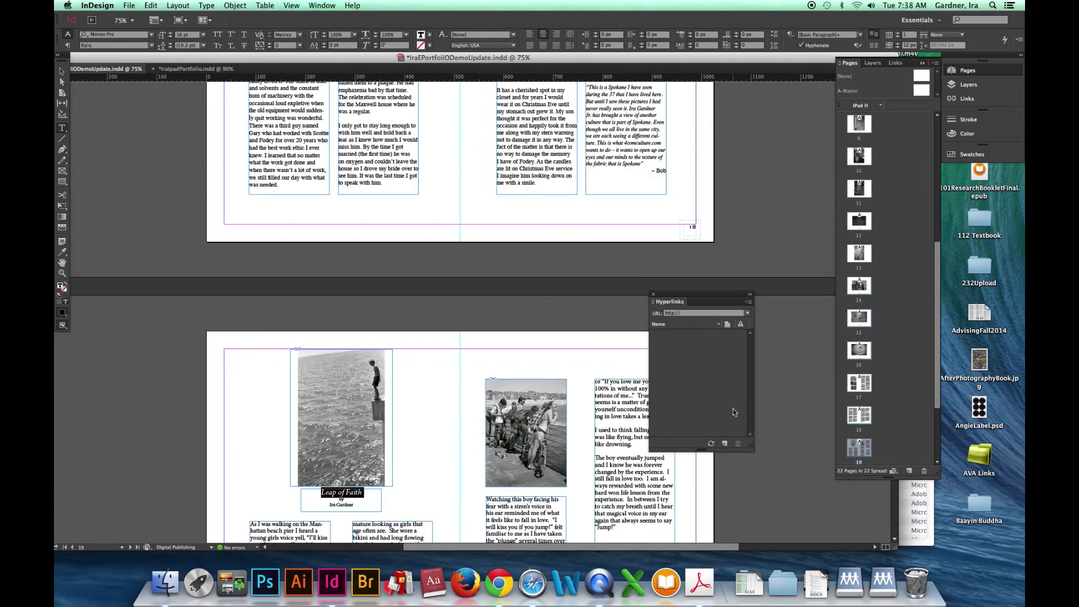
click(749, 301)
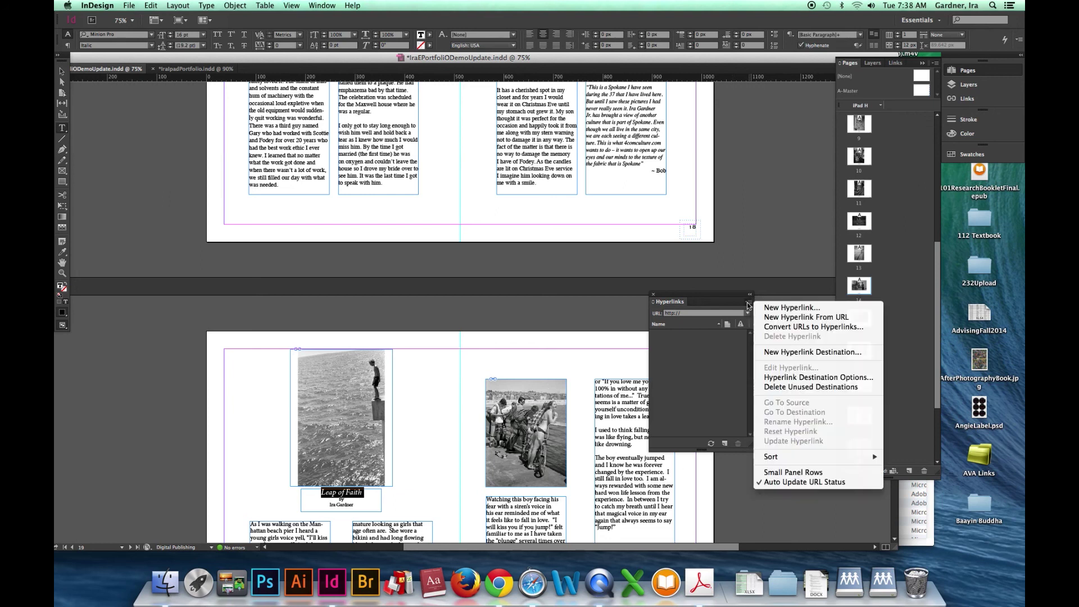
click(775, 352)
click(615, 279)
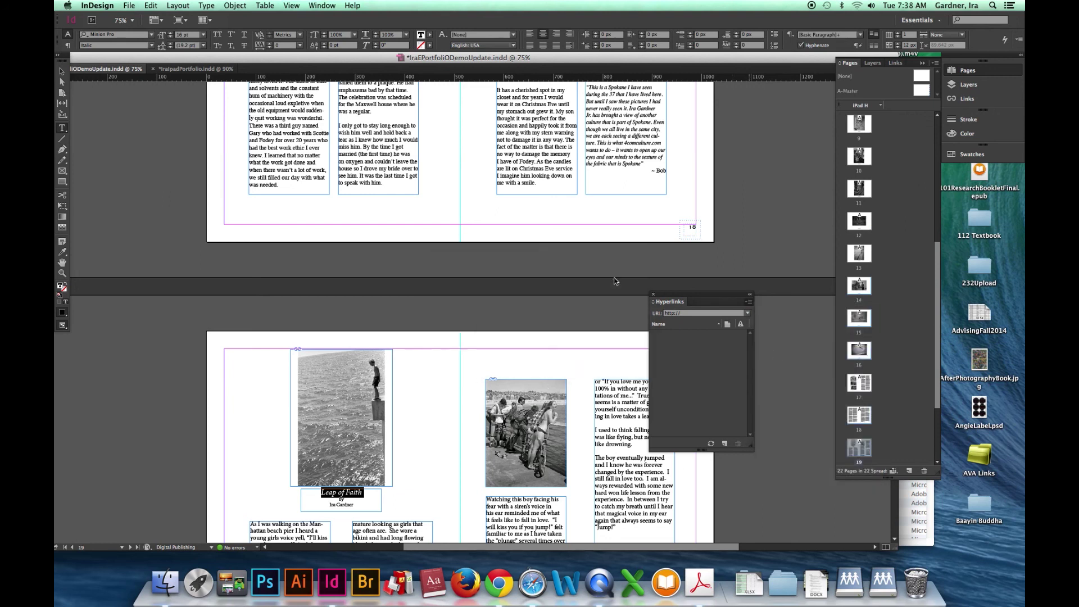
Create a text anchor hyperlink destination from the "Artist Statement" heading on page 20
scroll(428, 475, down, 10)
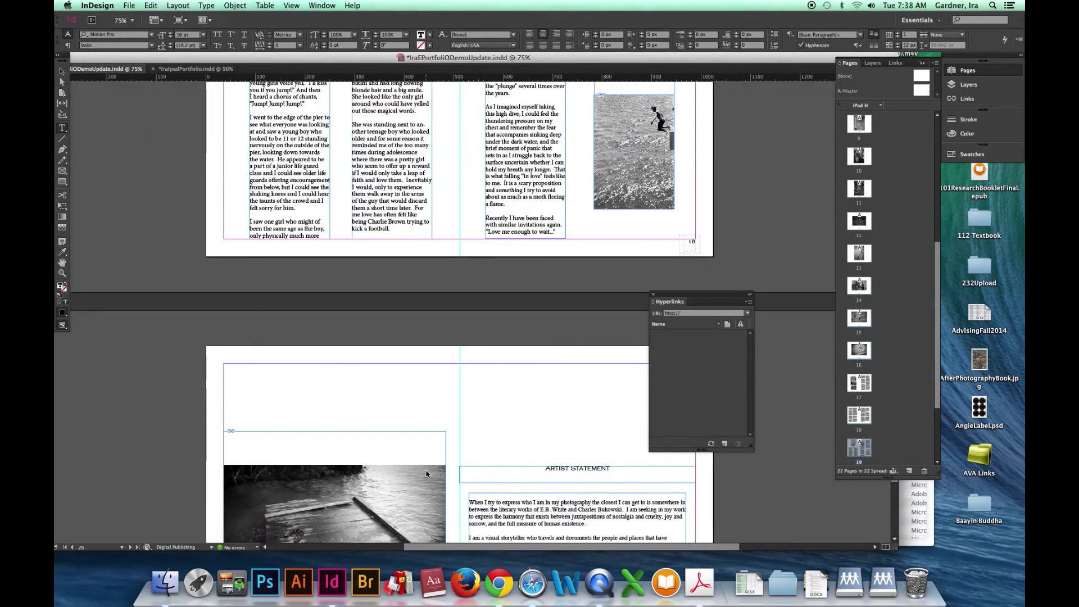
scroll(428, 474, down, 5)
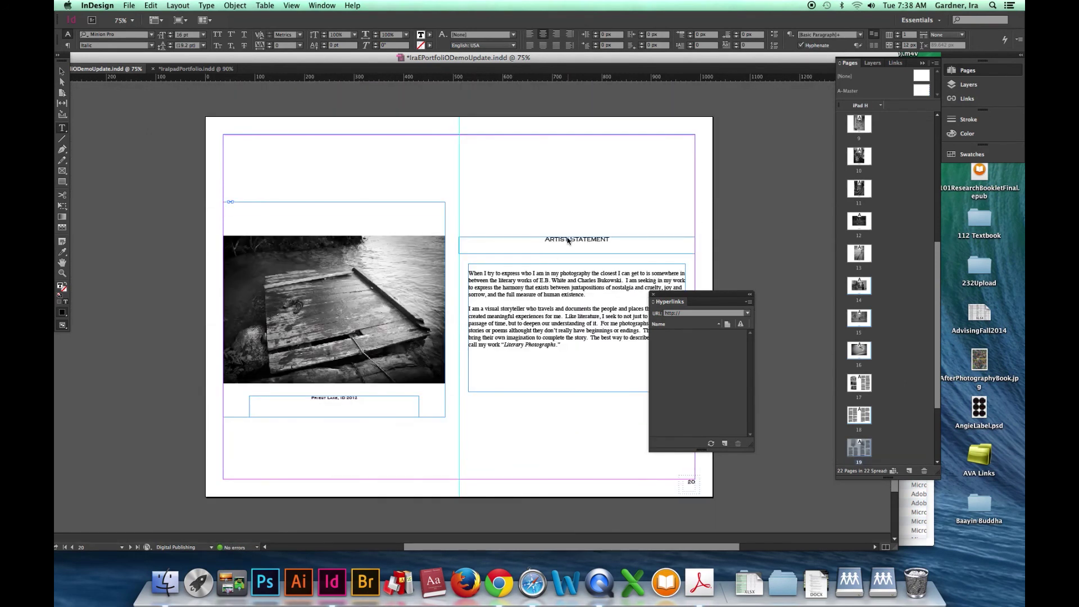
triple_click(568, 239)
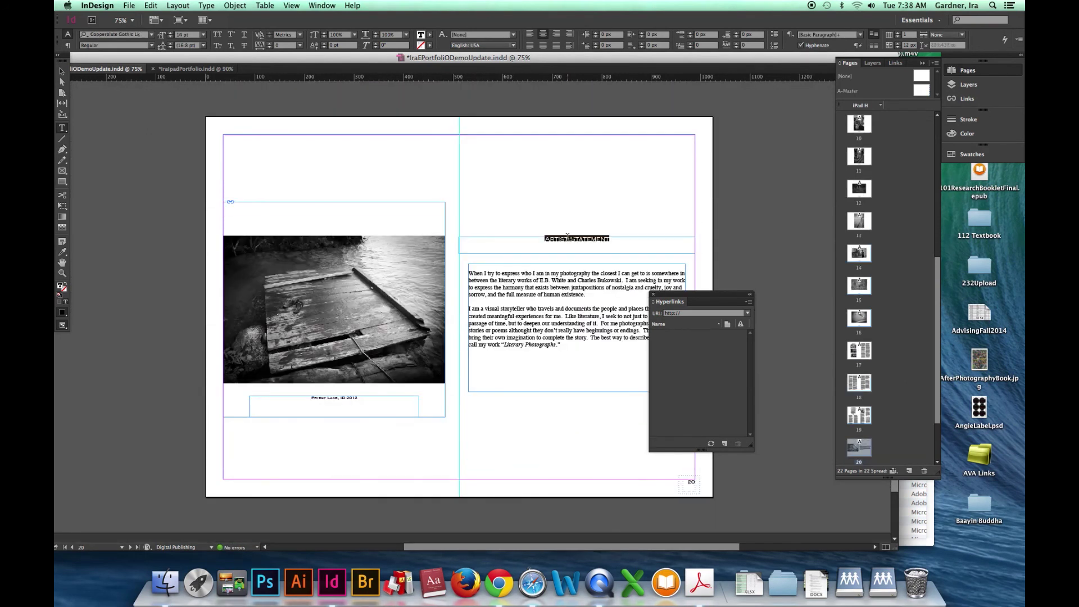
click(749, 301)
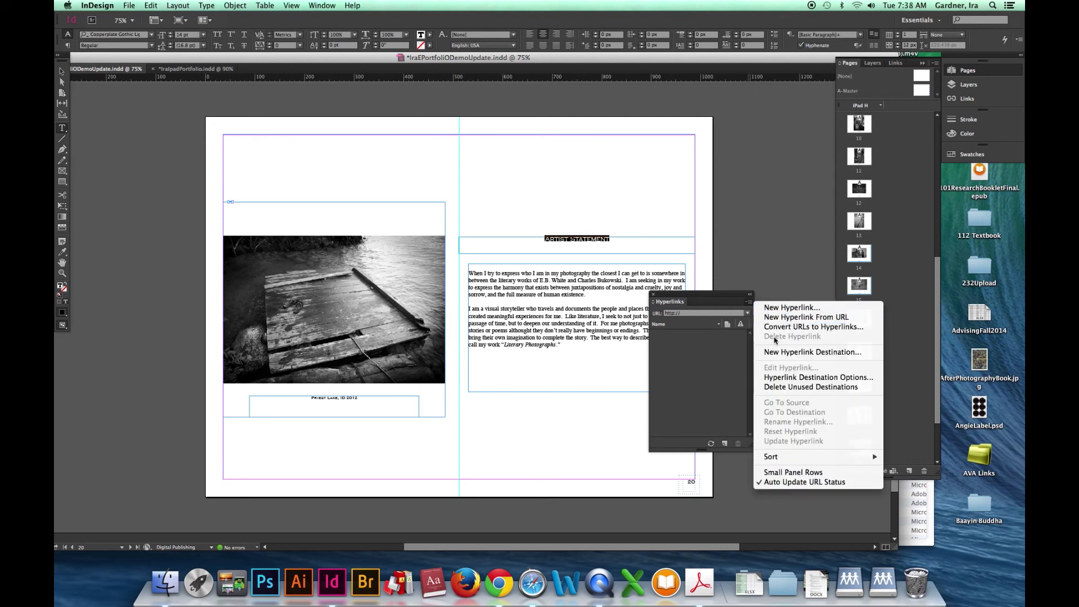
click(778, 353)
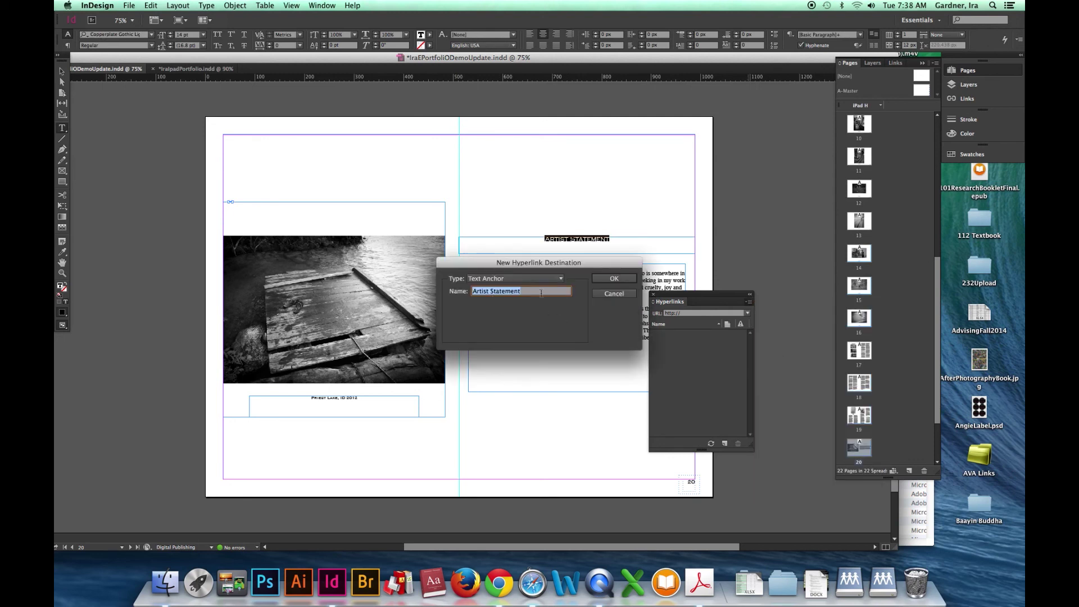
click(604, 279)
Create a text anchor hyperlink destination from the word "Exhibitions" in the résumé on page 21
scroll(529, 425, down, 4)
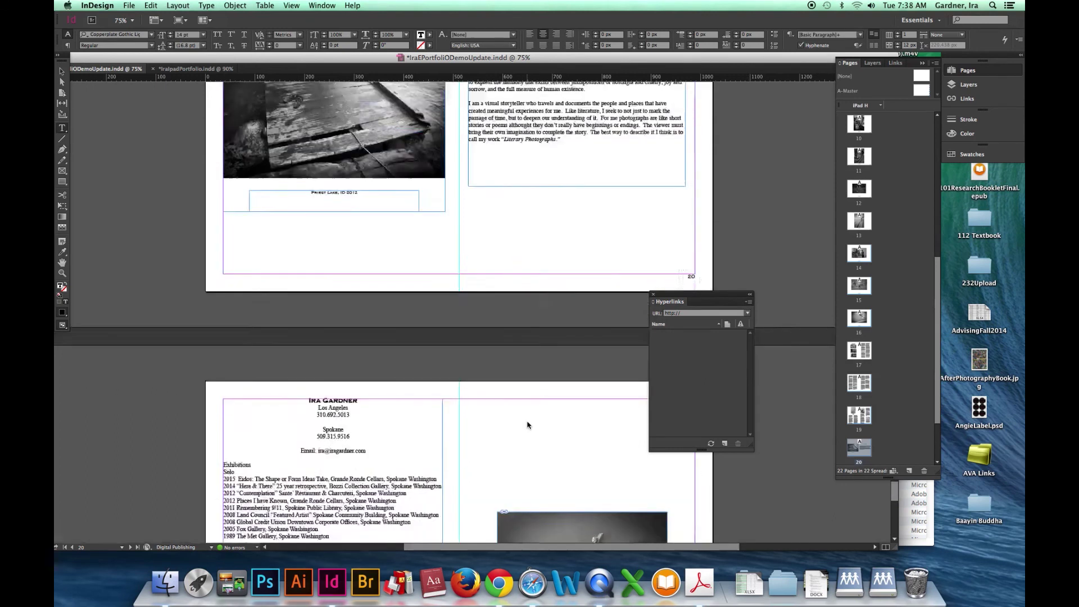
scroll(528, 425, down, 4)
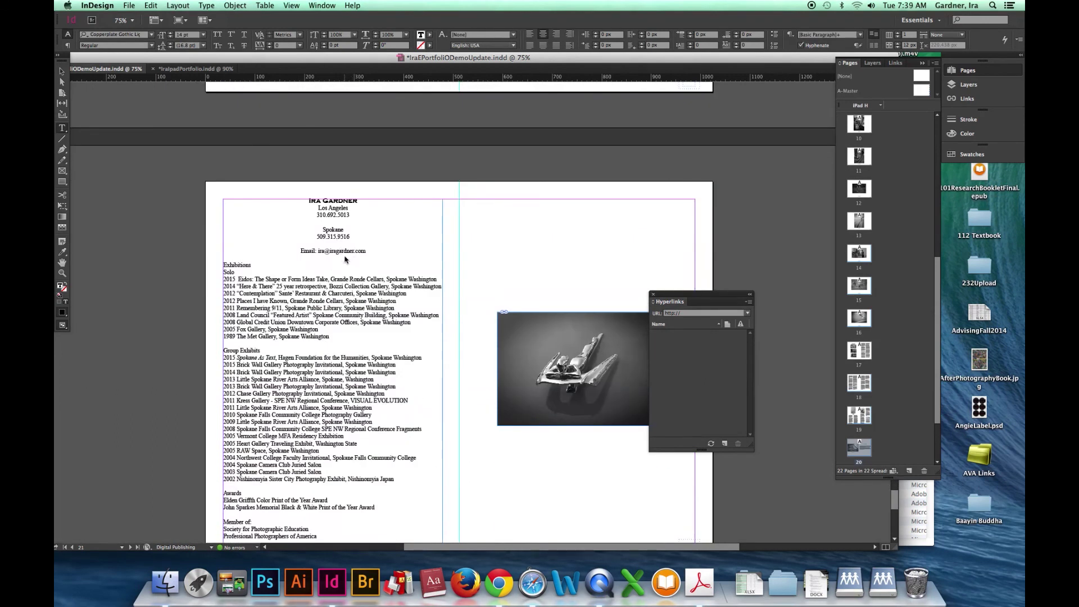
double_click(236, 264)
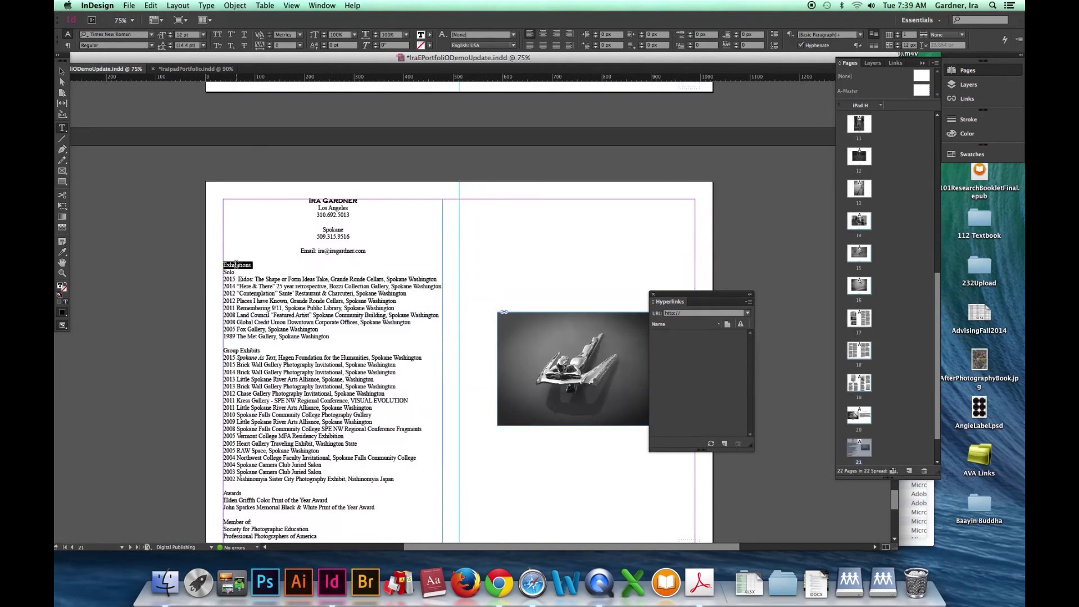
click(750, 302)
click(784, 352)
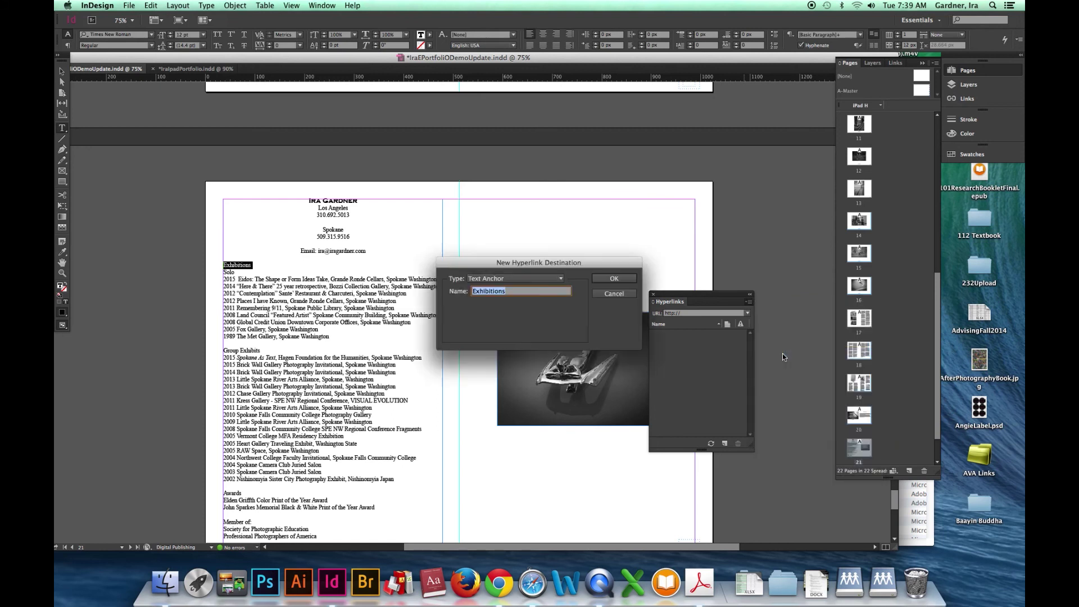
click(614, 278)
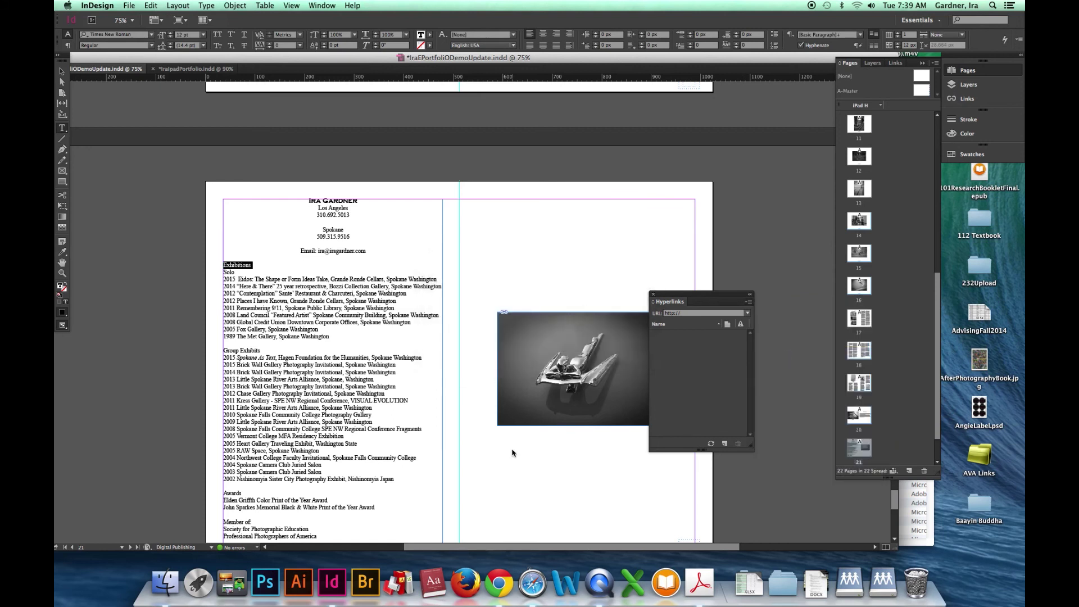
Create a text anchor hyperlink destination from the "About The Artist" heading on page 22
scroll(512, 449, down, 10)
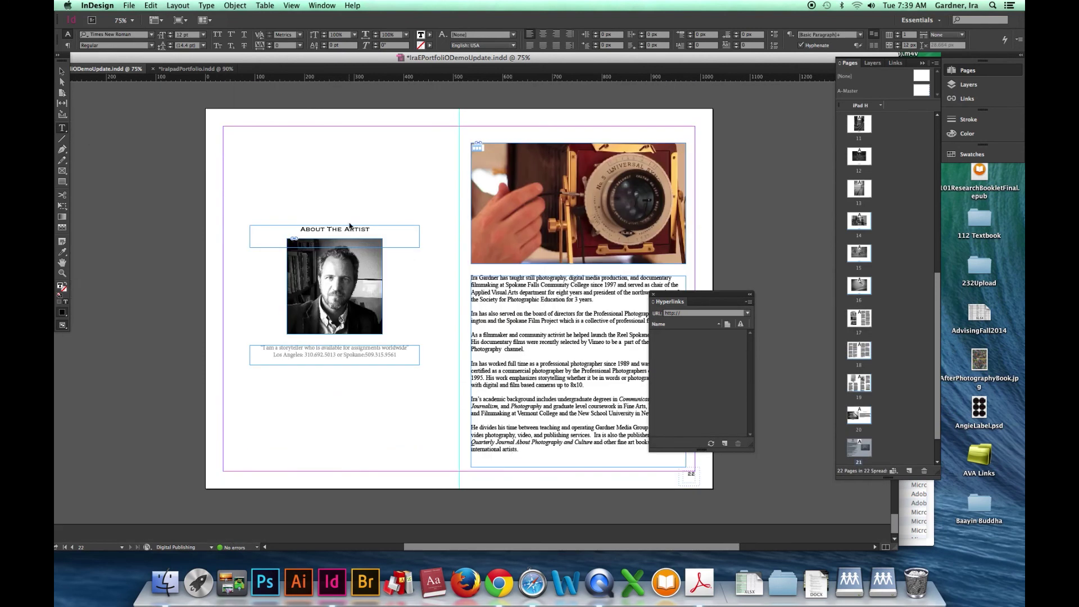
triple_click(351, 231)
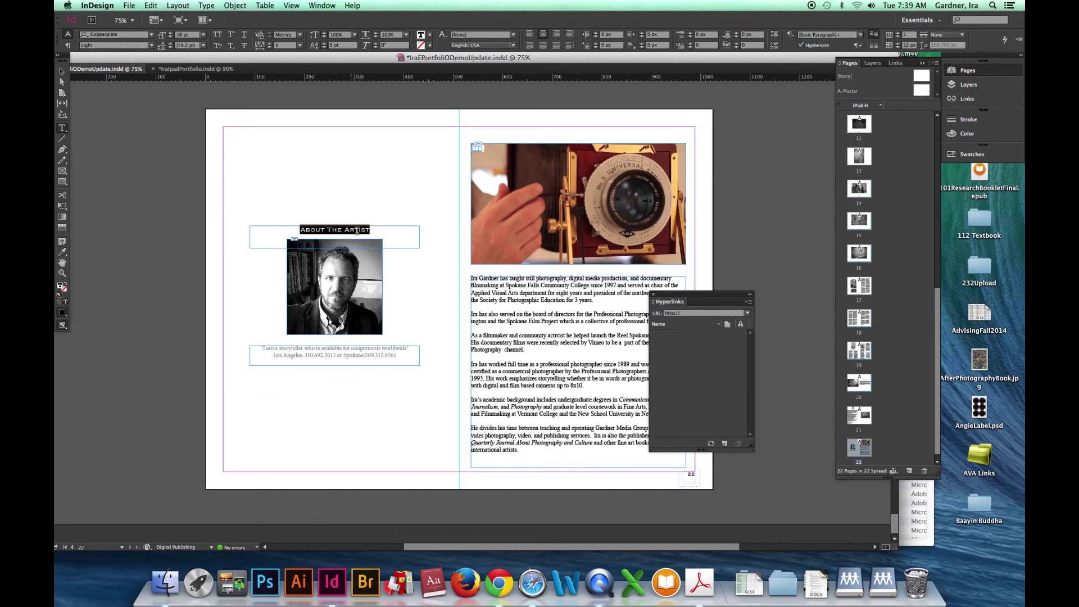
click(748, 304)
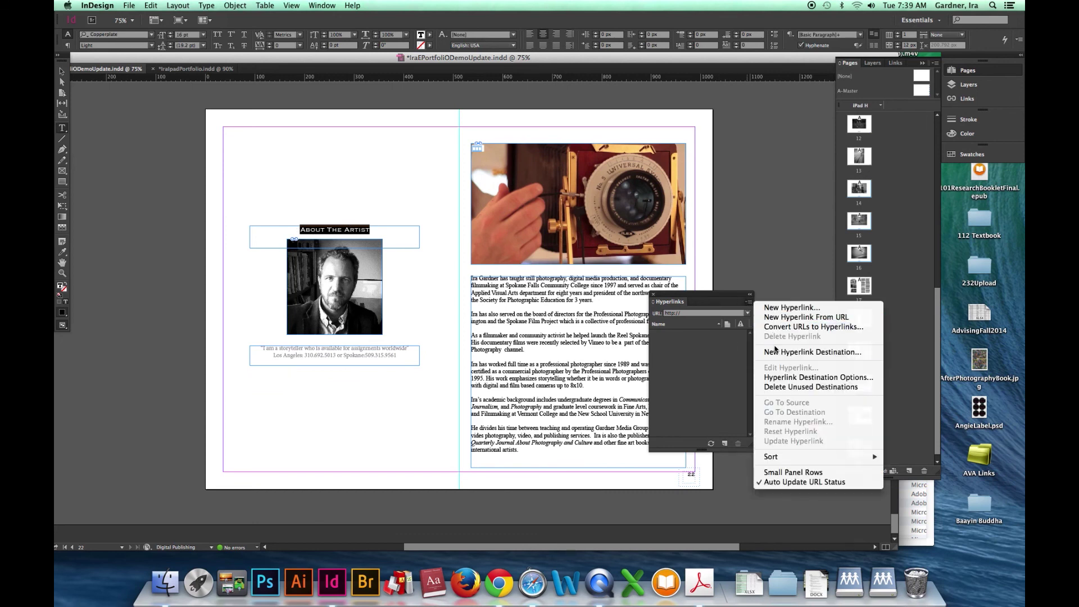
click(776, 357)
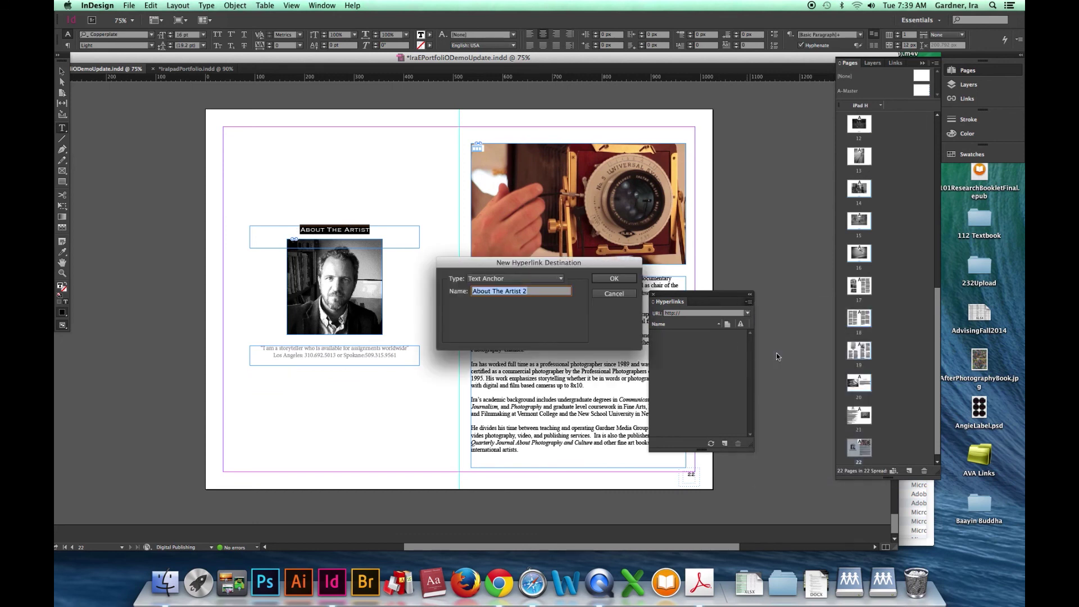
click(614, 279)
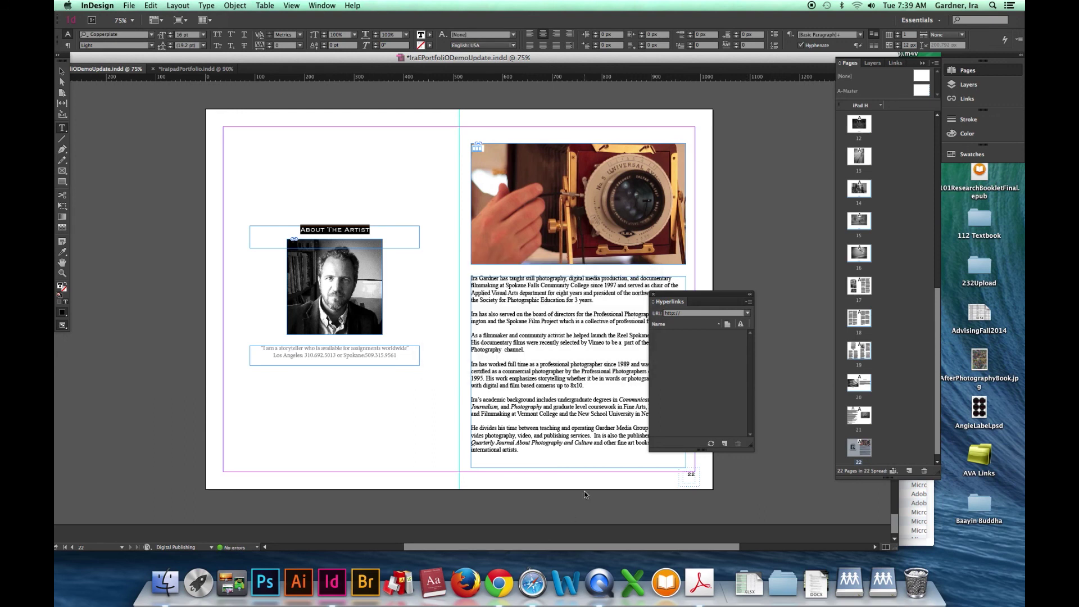
Create a text anchor hyperlink destination from the "Table of Contents" heading on page 2
scroll(585, 491, up, 20)
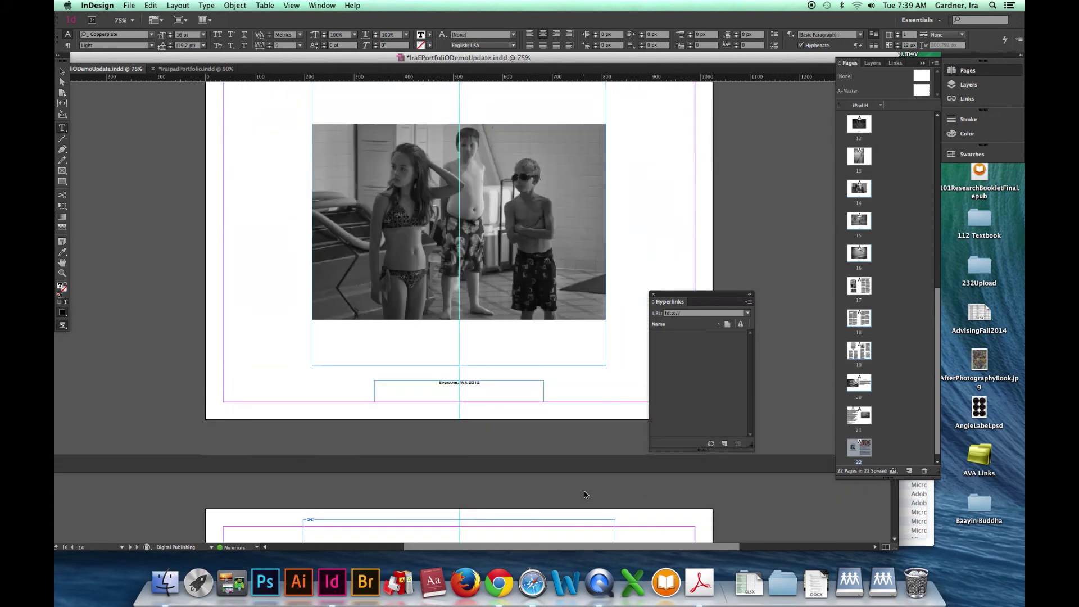
scroll(585, 490, up, 20)
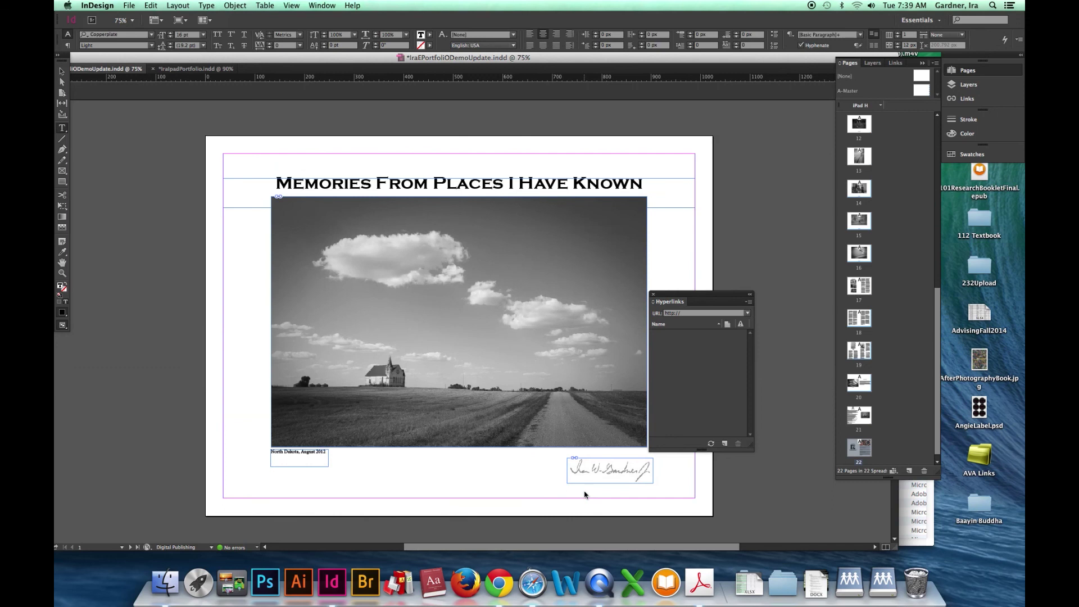
scroll(584, 494, down, 4)
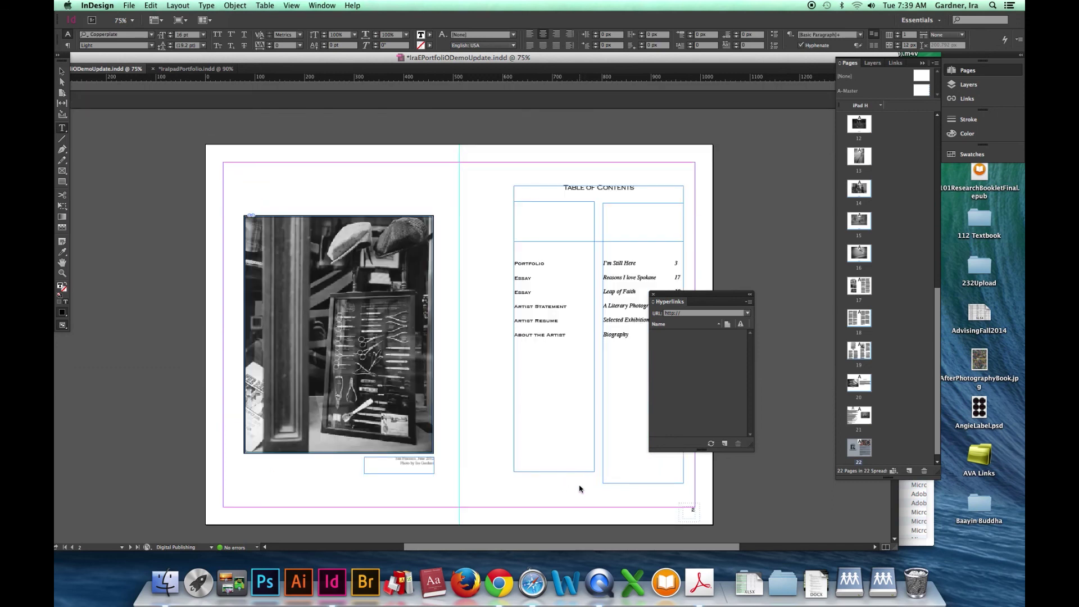
double_click(590, 187)
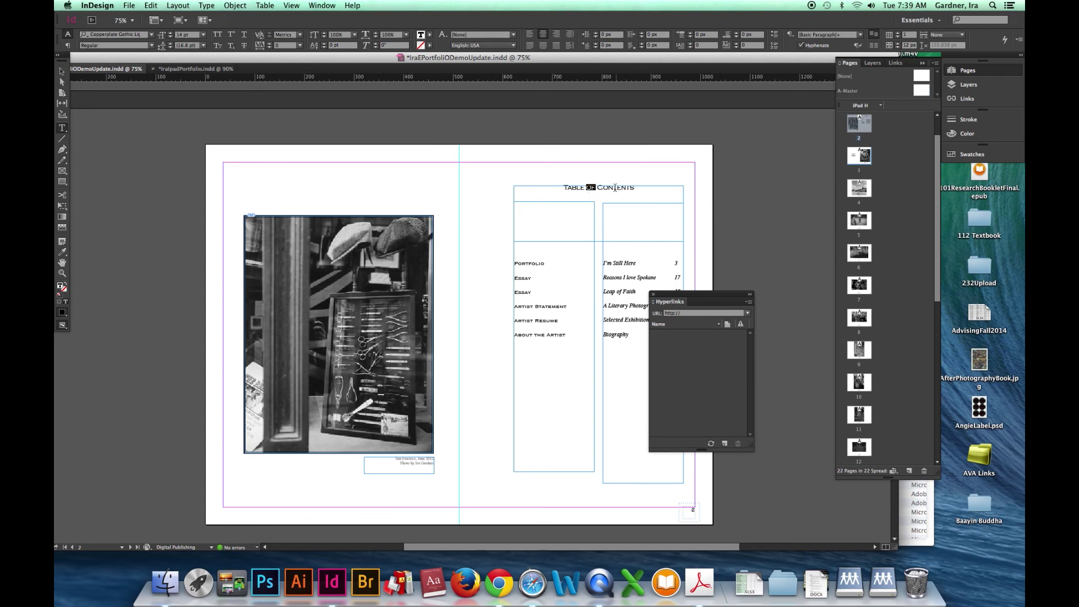
triple_click(615, 188)
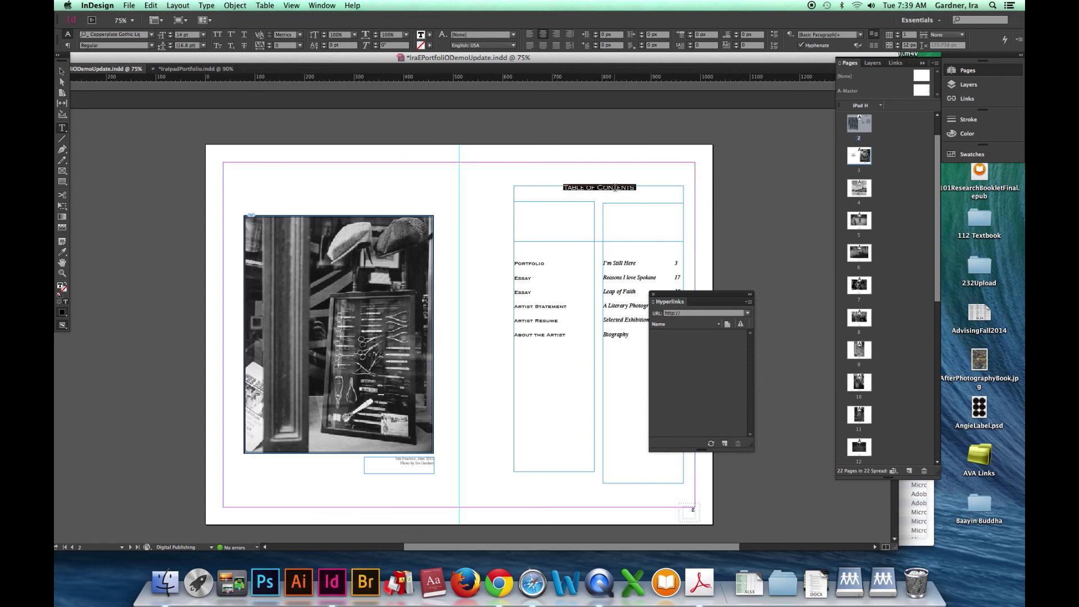
click(747, 303)
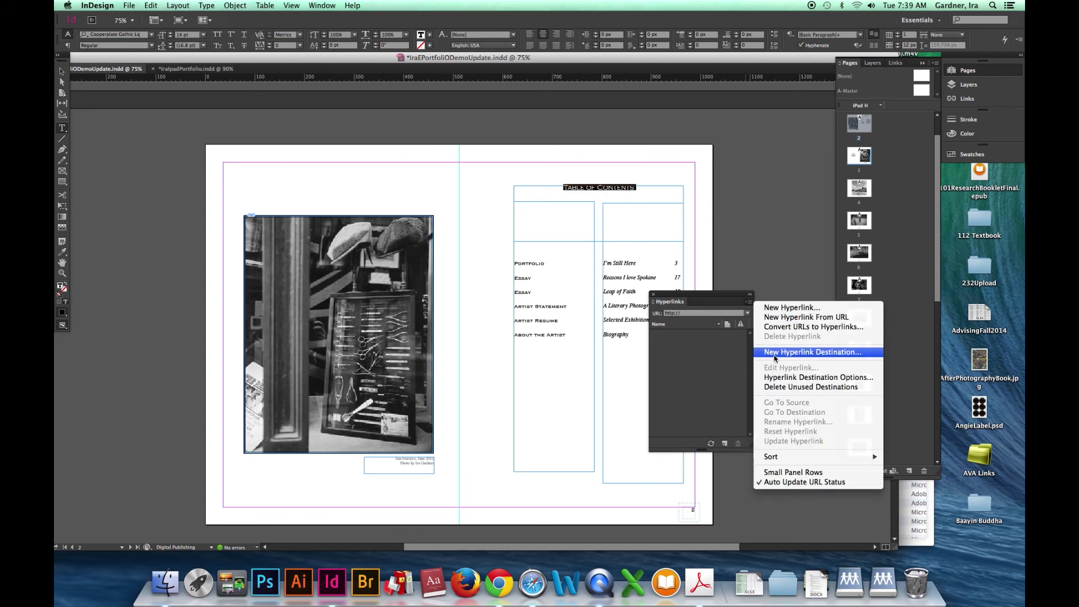
click(774, 355)
click(615, 280)
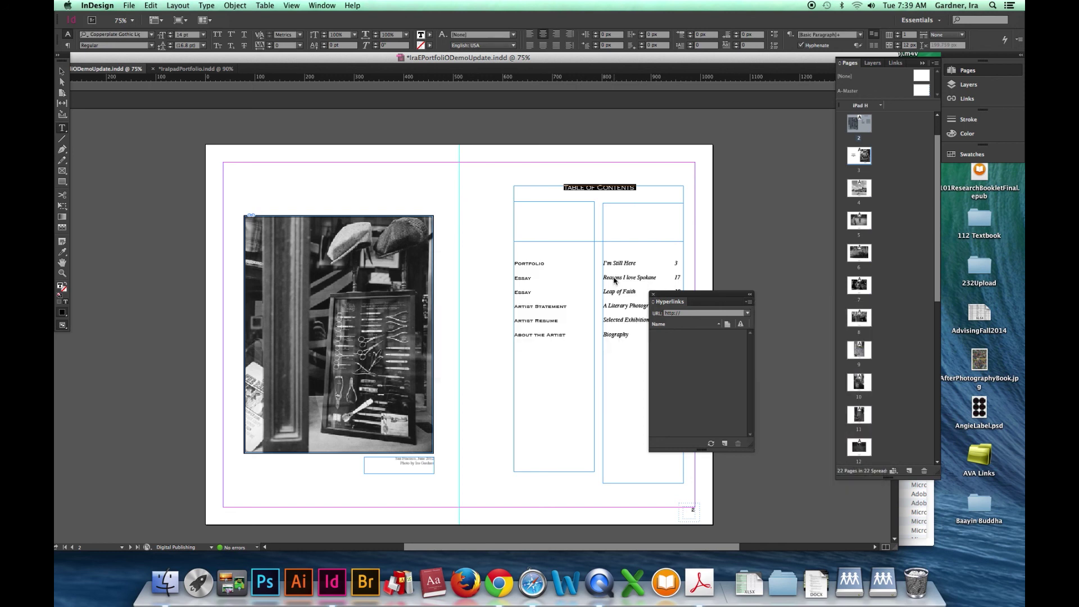
Create a hyperlink from the "I'm Still Here" table of contents line to the text anchor "I'm Still Here" 1
drag(674, 294, 744, 360)
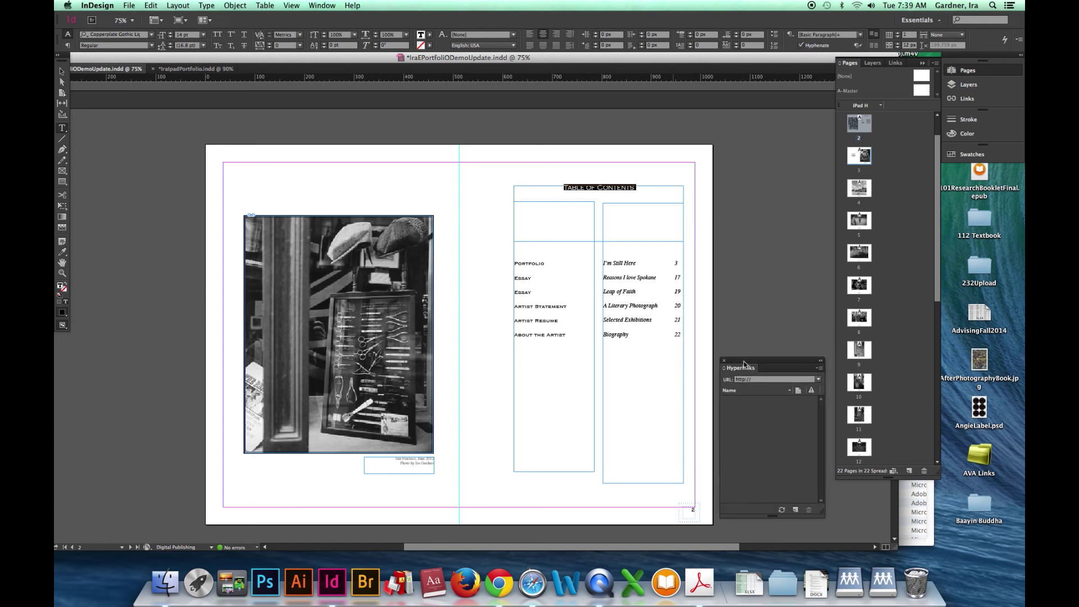
triple_click(618, 264)
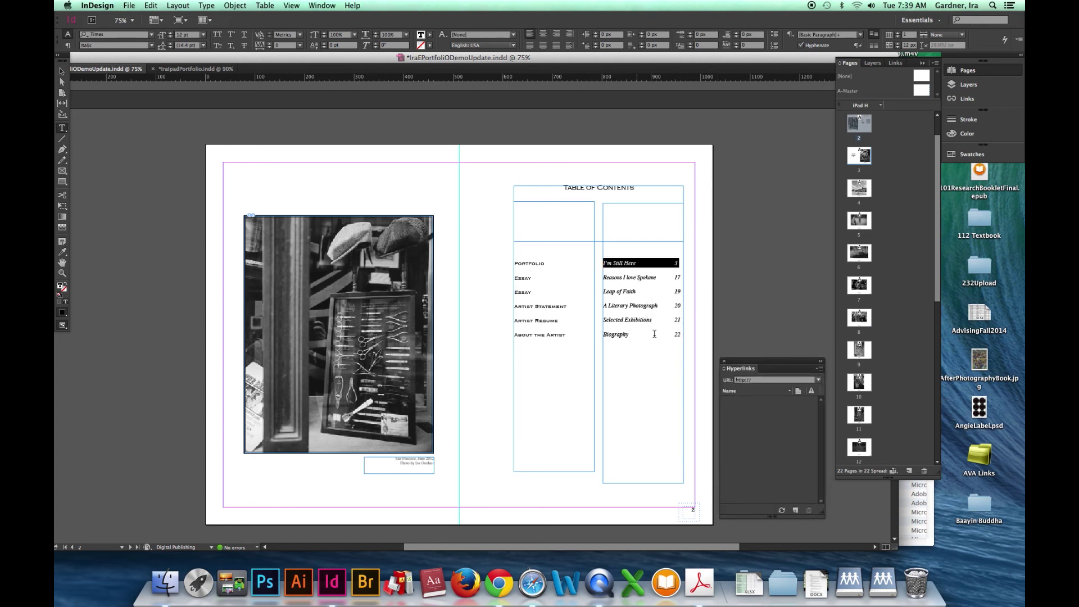
click(819, 369)
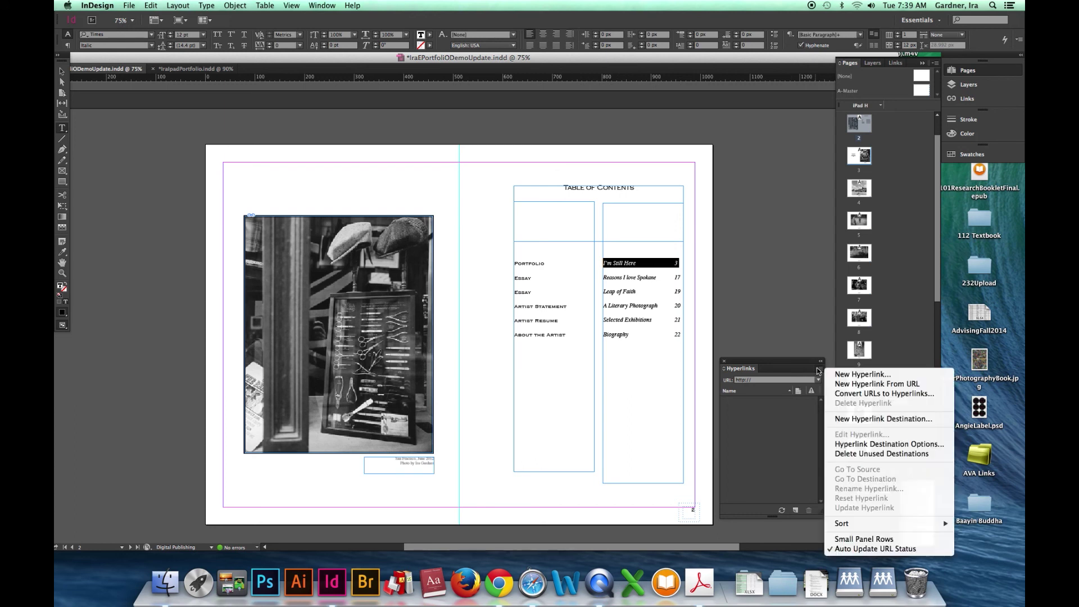
click(860, 375)
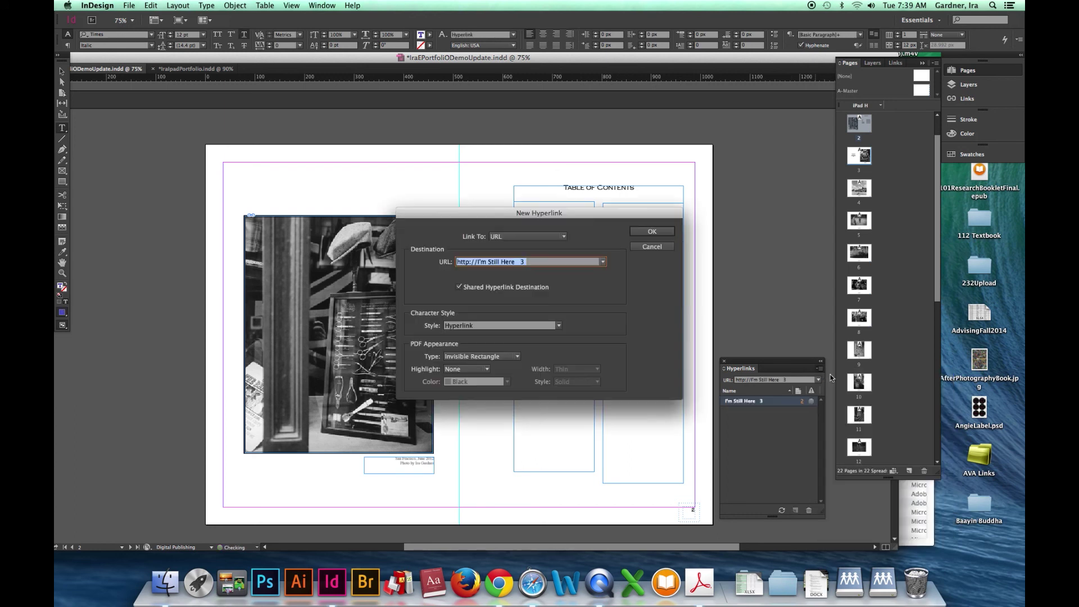
click(602, 263)
click(535, 286)
click(528, 236)
click(500, 277)
click(500, 275)
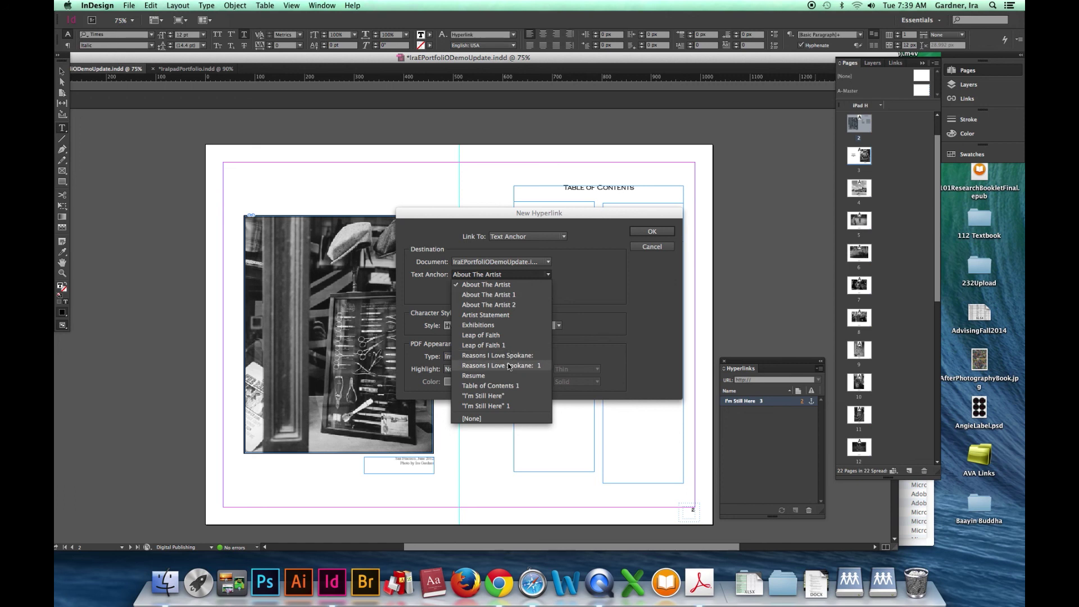
click(503, 406)
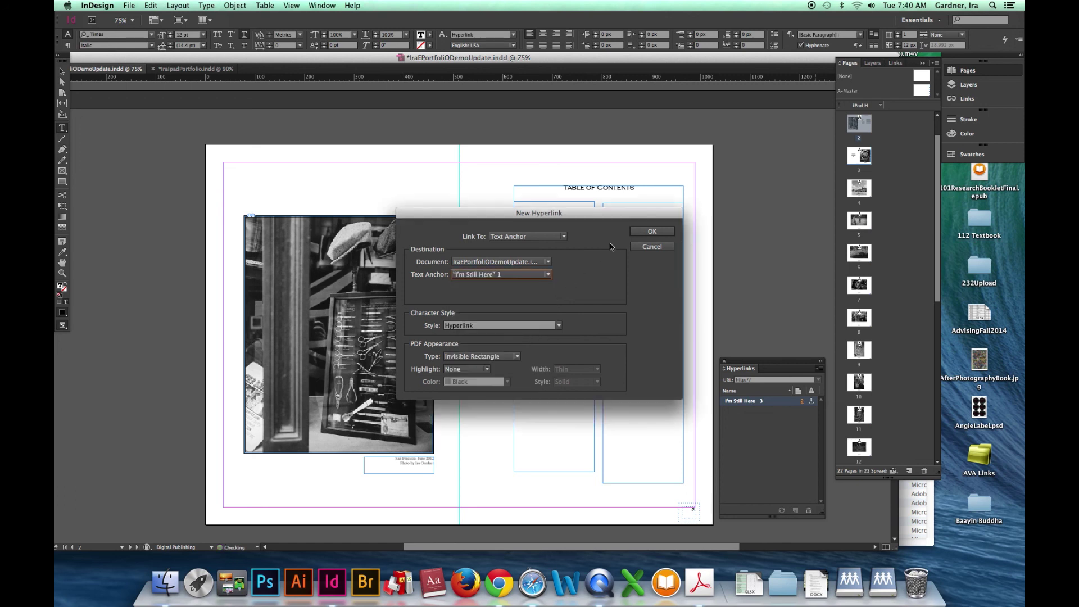
click(652, 231)
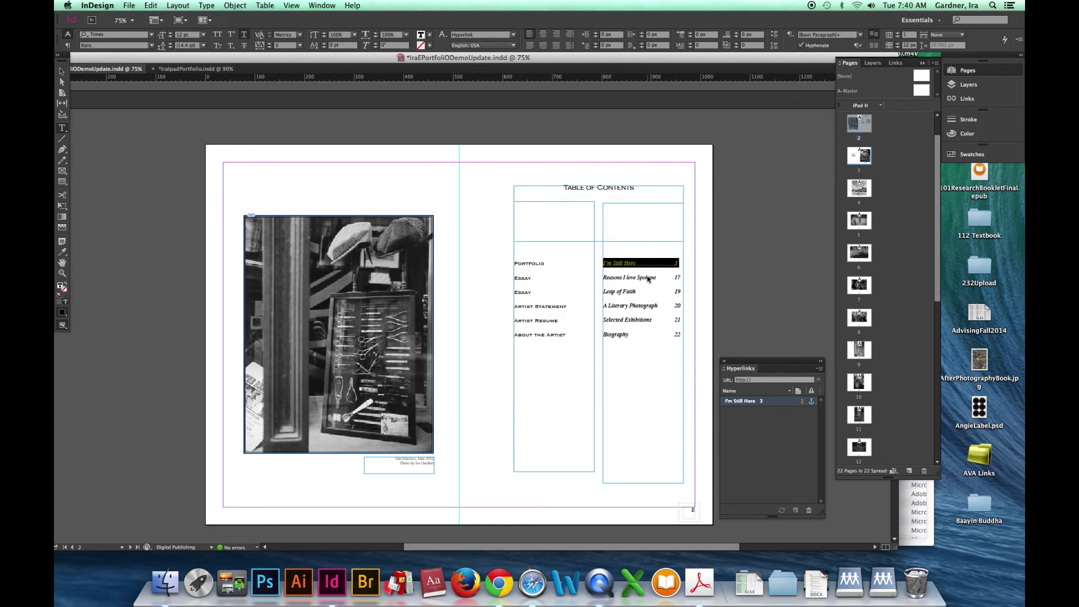
Create a hyperlink from the "Portfolio" table of contents entry to the text anchor "I'm Still Here" 1
double_click(532, 265)
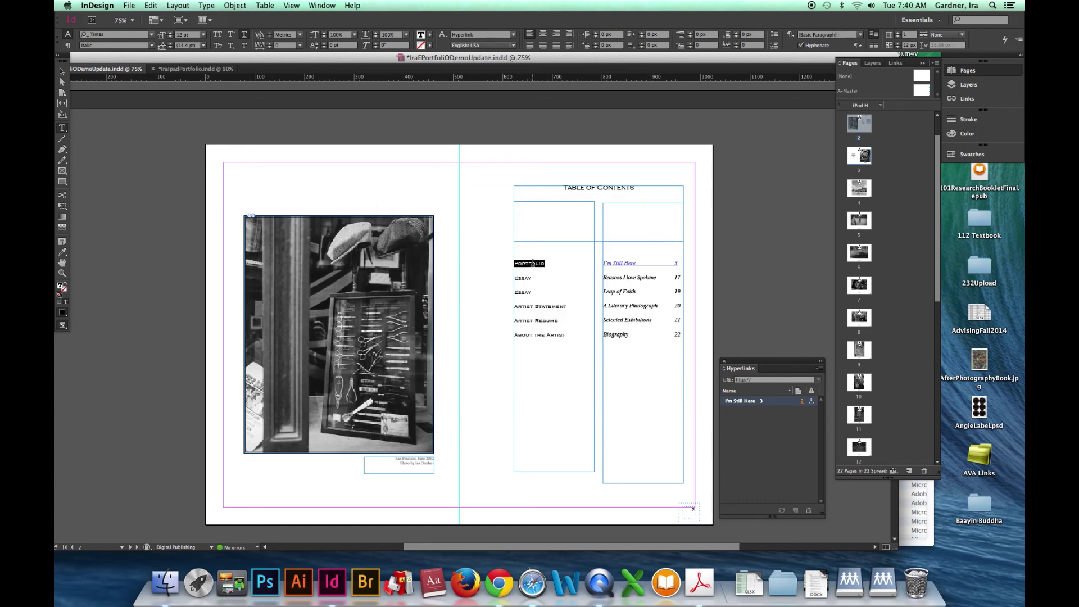
click(820, 368)
click(854, 374)
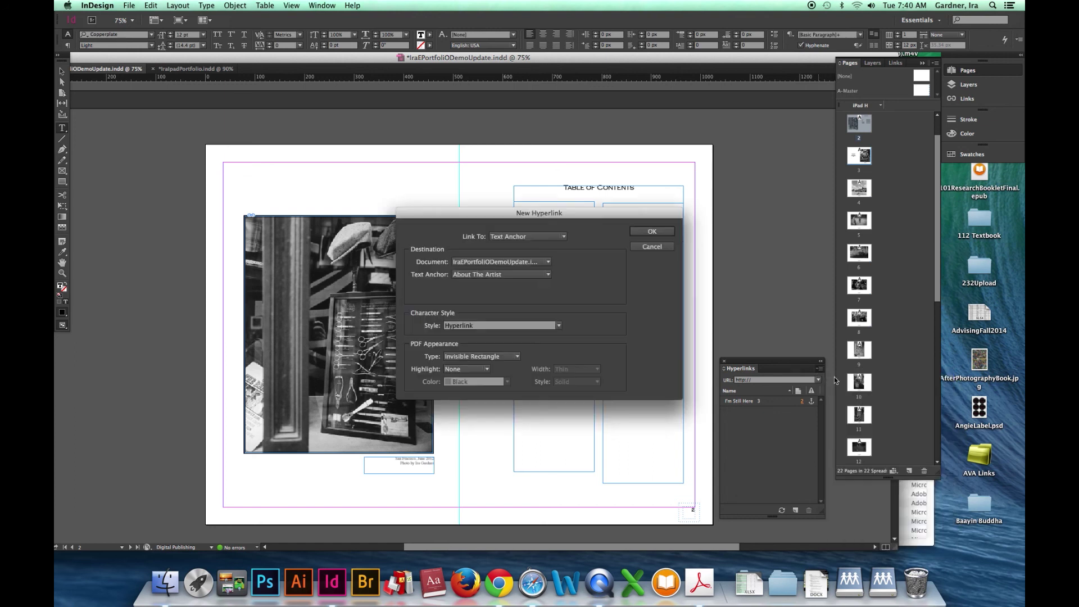
click(547, 275)
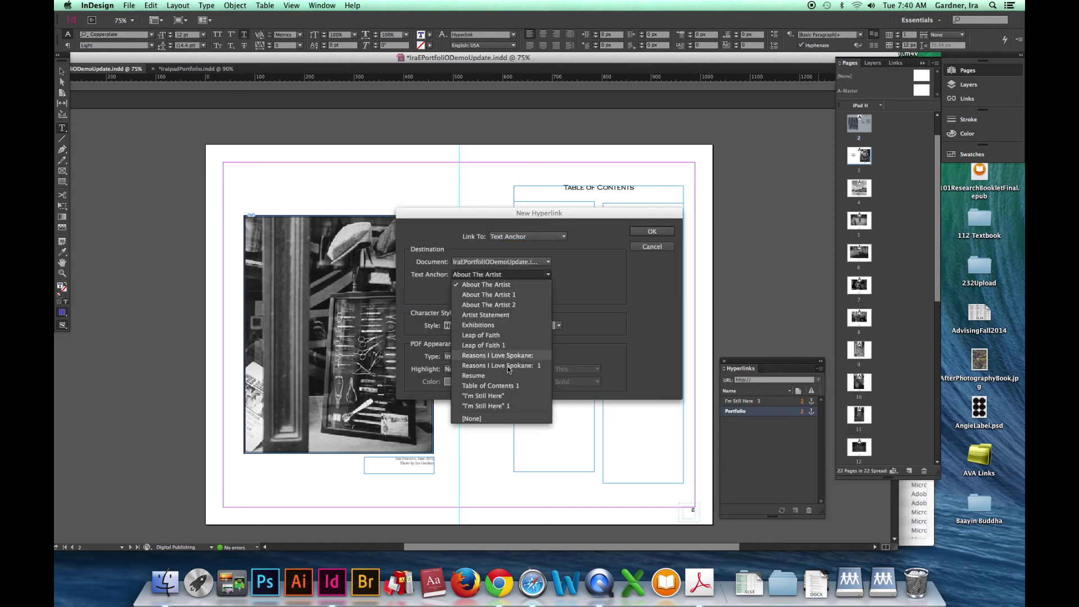
click(505, 406)
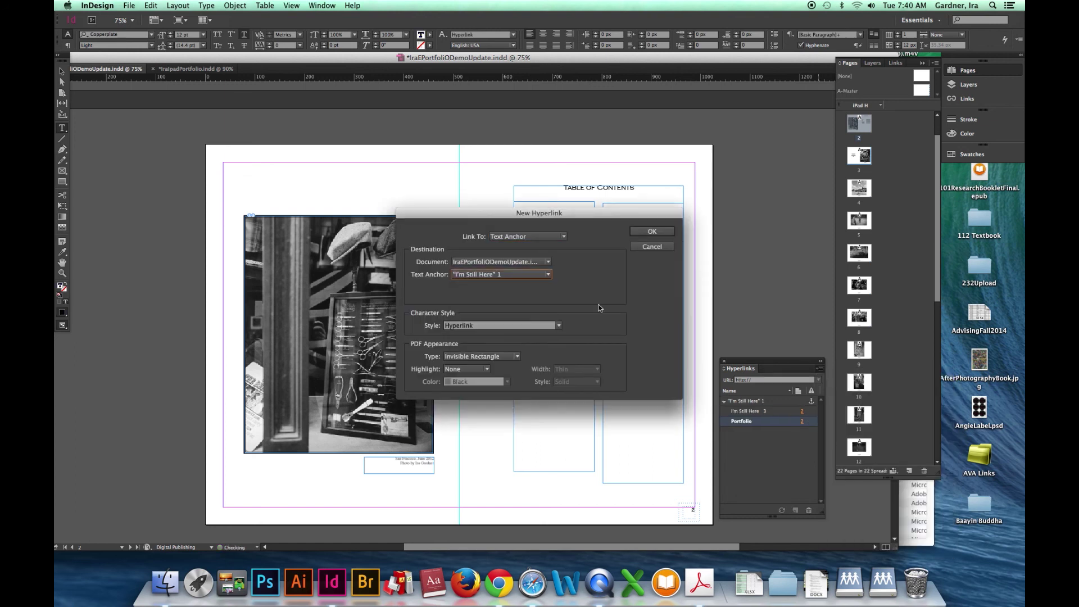
click(651, 232)
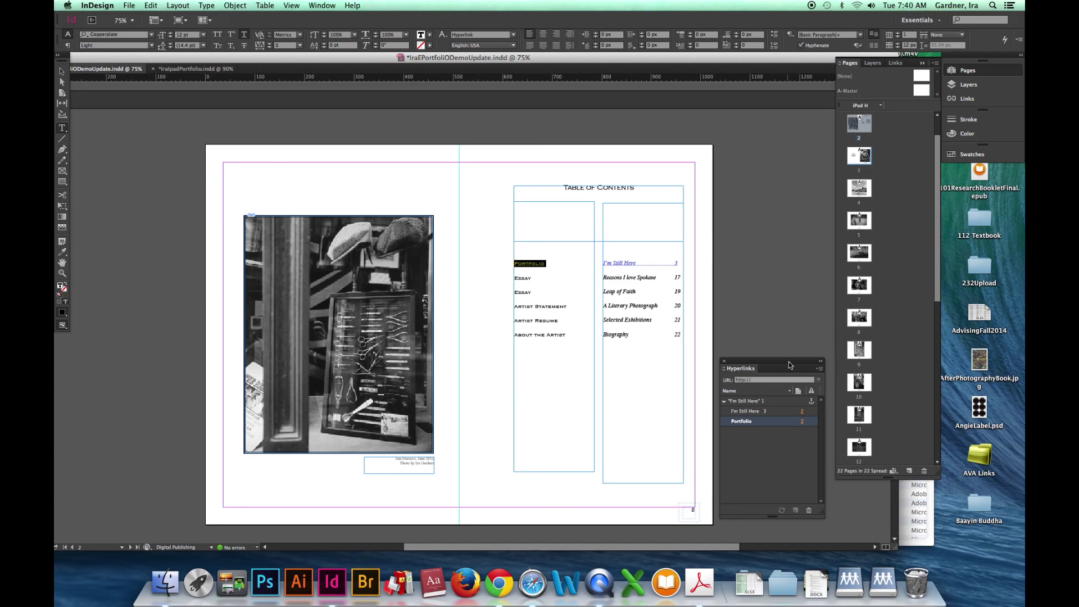
Check the PDF appearance and highlight settings of the "Portfolio" hyperlink
click(820, 369)
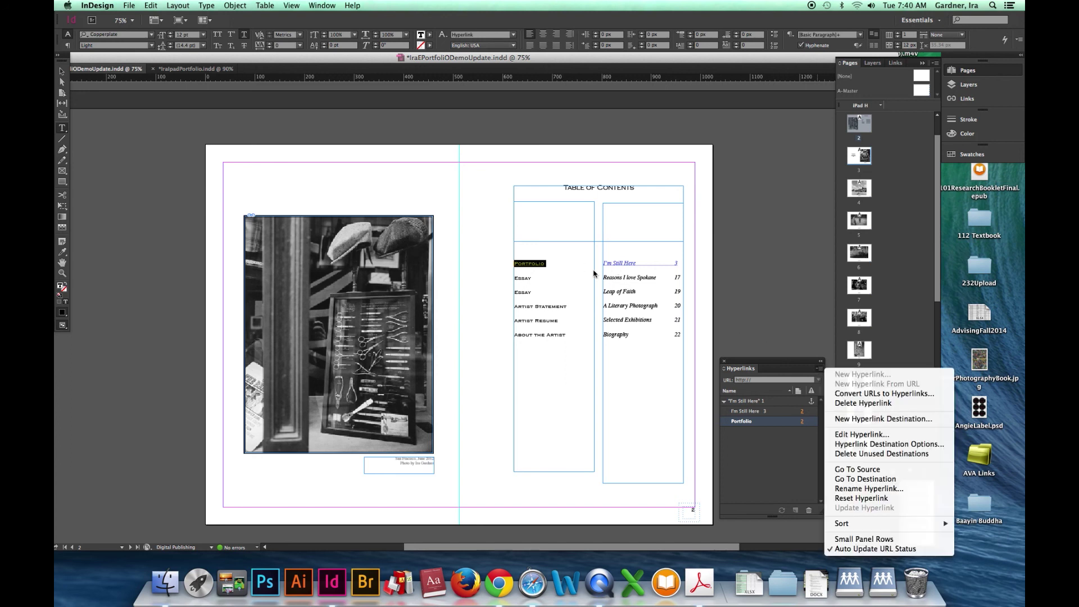
click(851, 435)
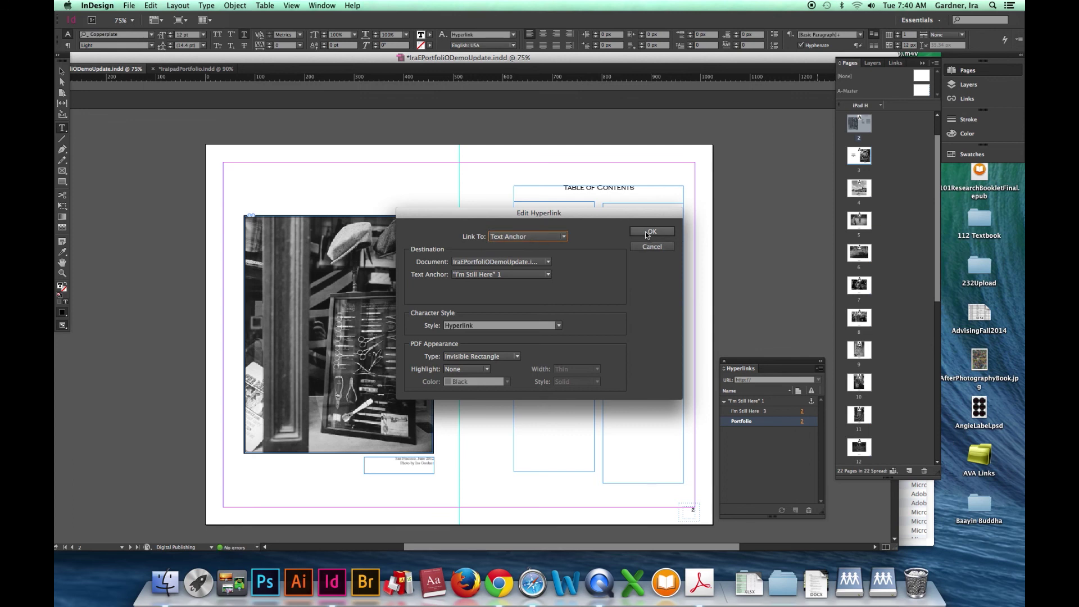
click(468, 369)
click(466, 382)
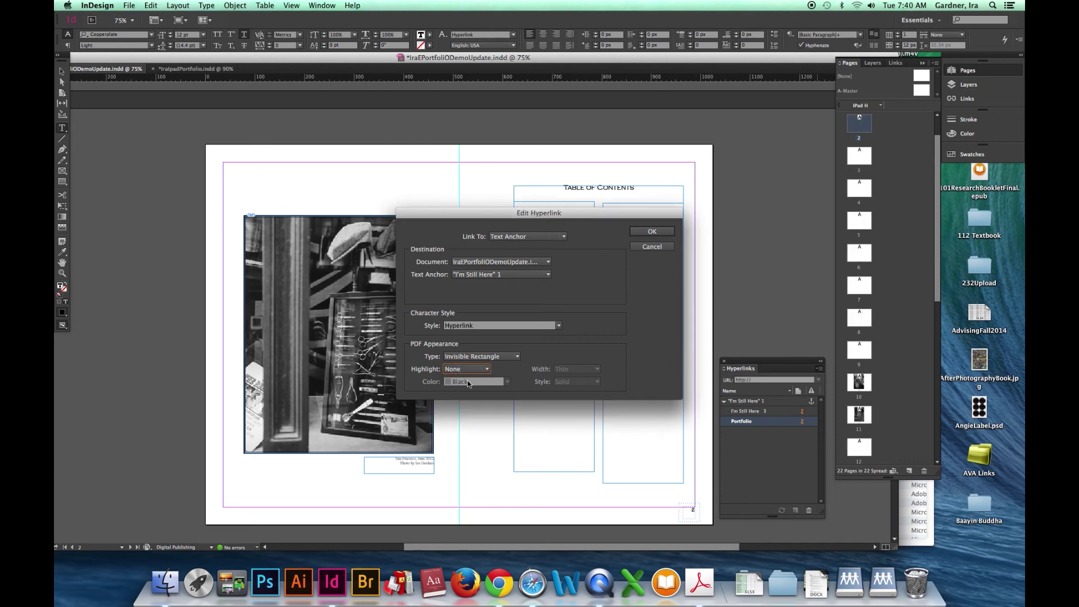
click(649, 232)
click(645, 260)
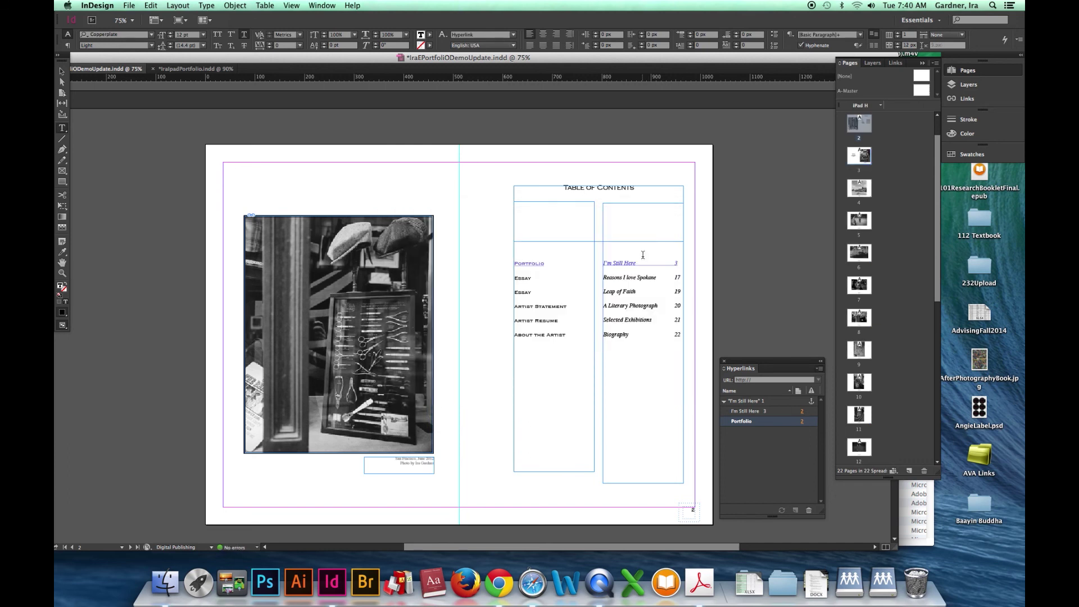
Remove the underline from the "Portfolio" and "I'm Still Here" entries in the table of contents
double_click(527, 263)
key(super+shift+u)
click(618, 265)
triple_click(621, 261)
key(super+shift+u)
click(626, 281)
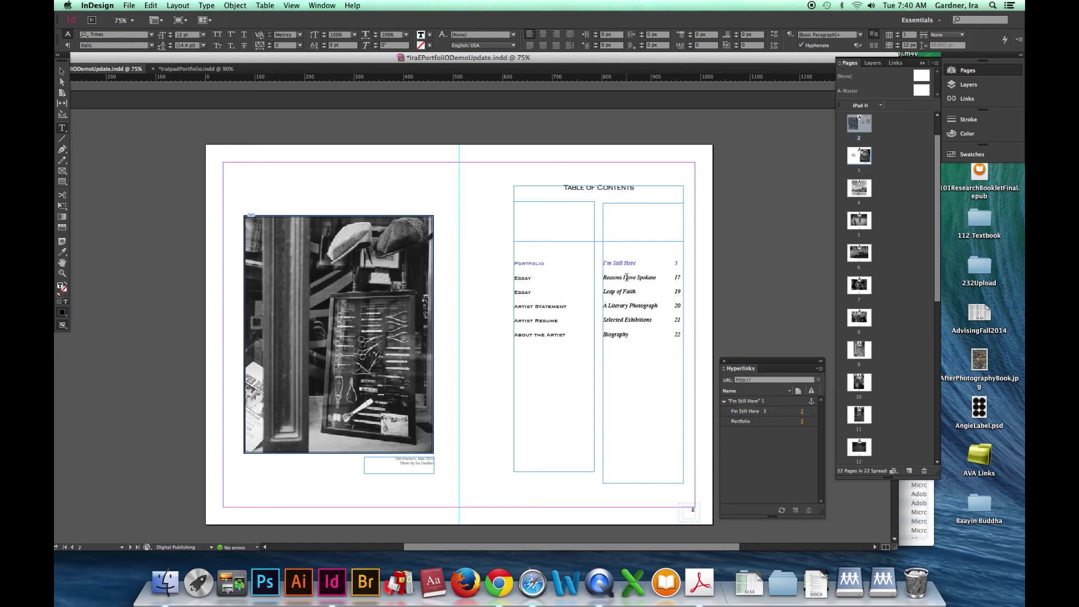
Create a hyperlink from the "Reasons I love Spokane" line to the text anchor "Reasons I Love Spokane: 1"
triple_click(626, 277)
click(818, 370)
click(843, 376)
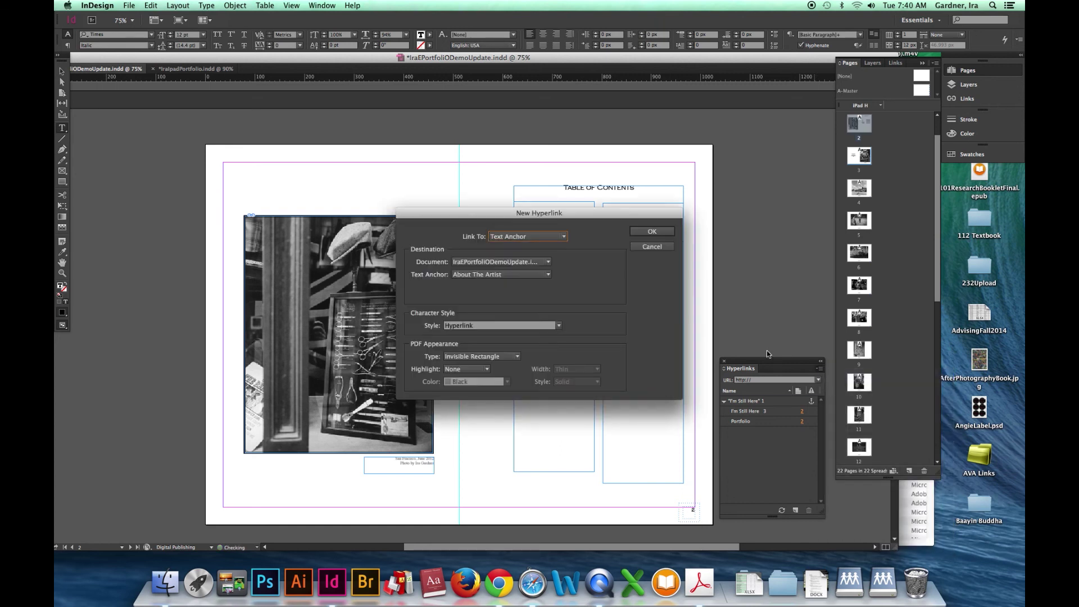
click(509, 276)
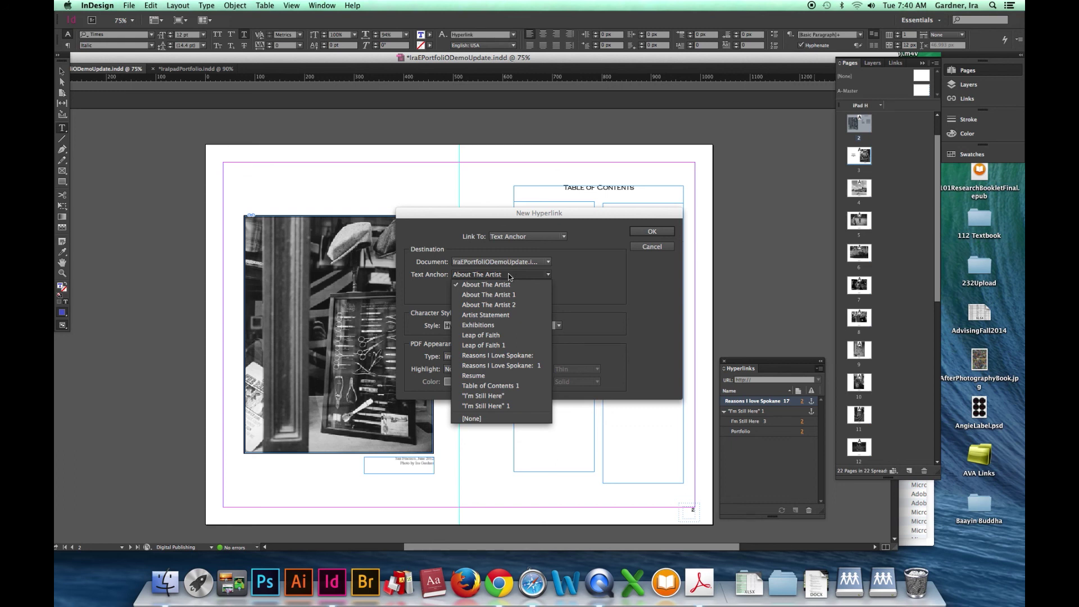
click(506, 365)
click(652, 232)
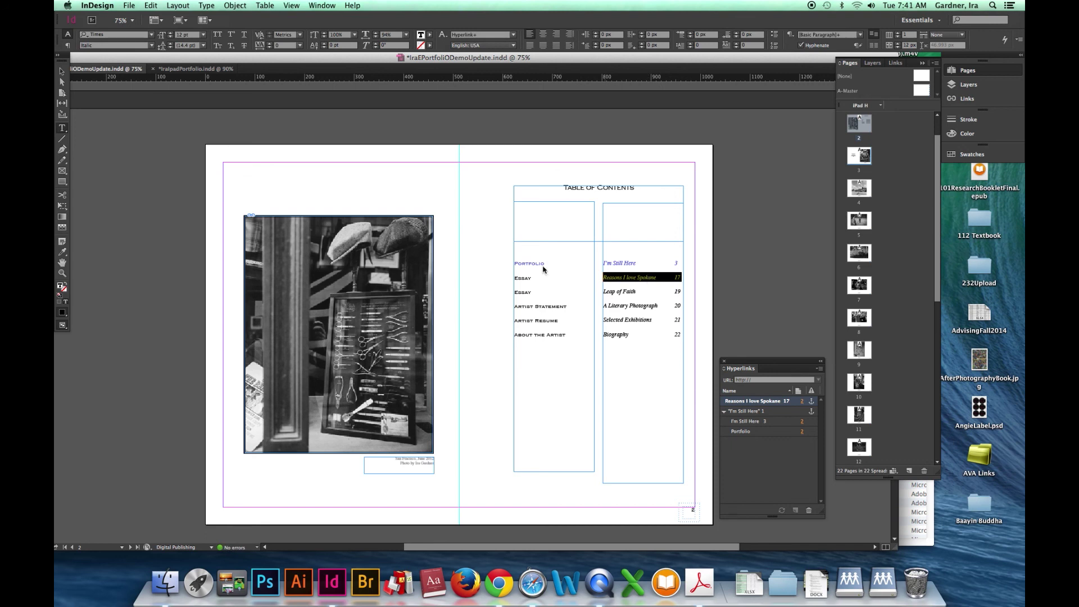
Create a hyperlink from the first "Essay" entry to the text anchor "Reasons I Love Spokane: 1"
double_click(523, 279)
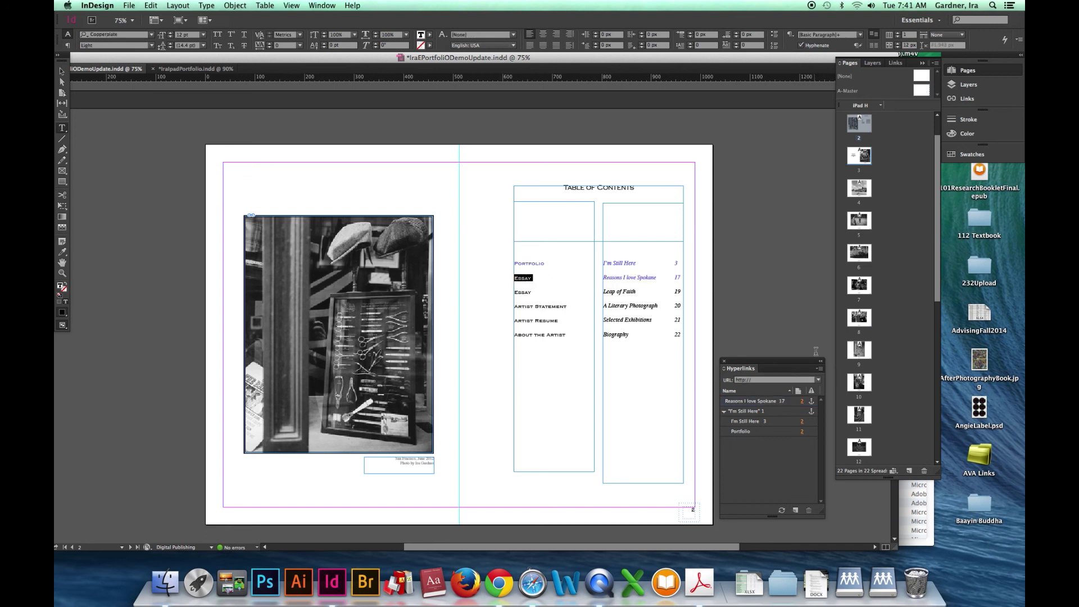
click(819, 368)
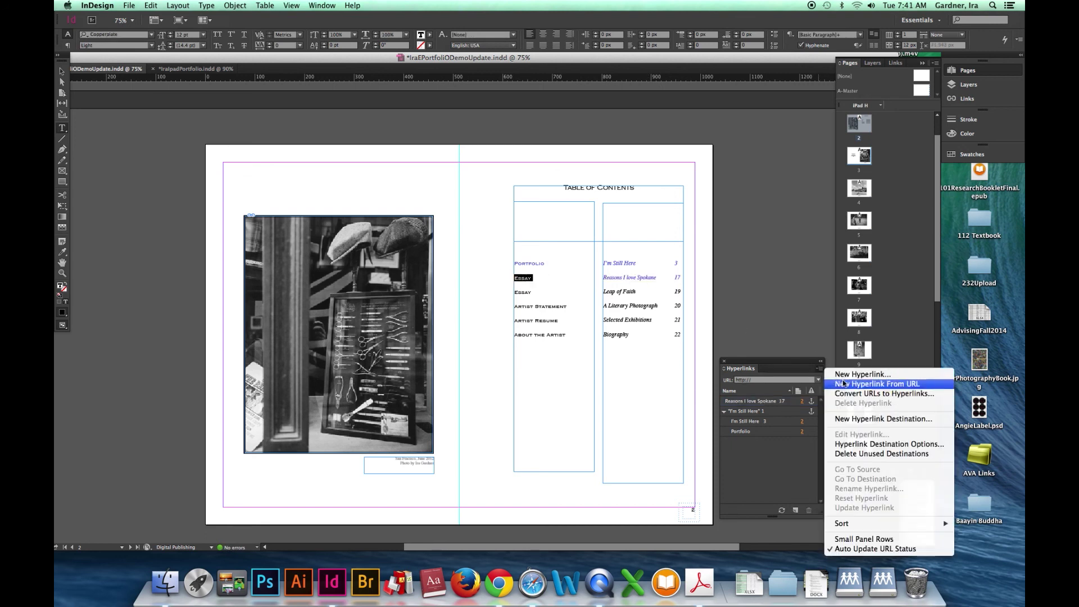
click(843, 375)
click(491, 274)
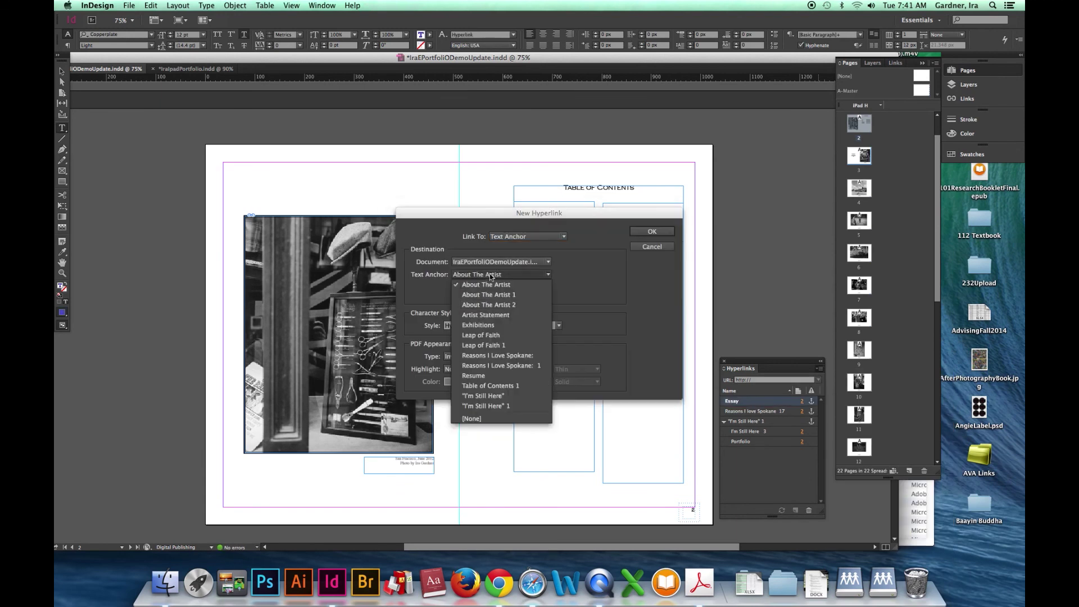
click(487, 364)
click(661, 234)
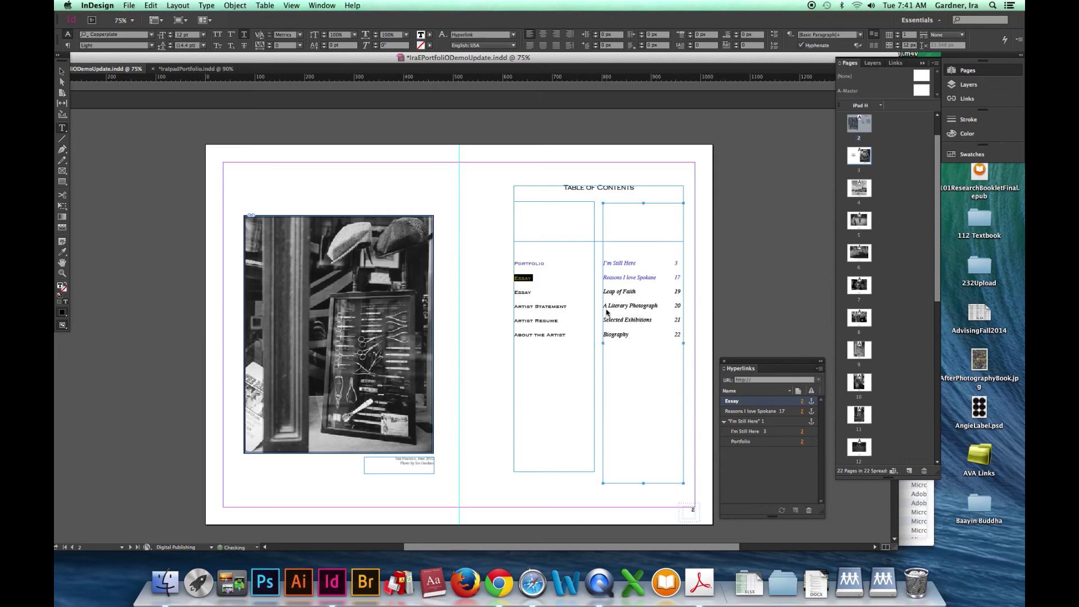
Create a hyperlink from the second "Essay" entry to the text anchor "Leap of Faith 1"
double_click(522, 291)
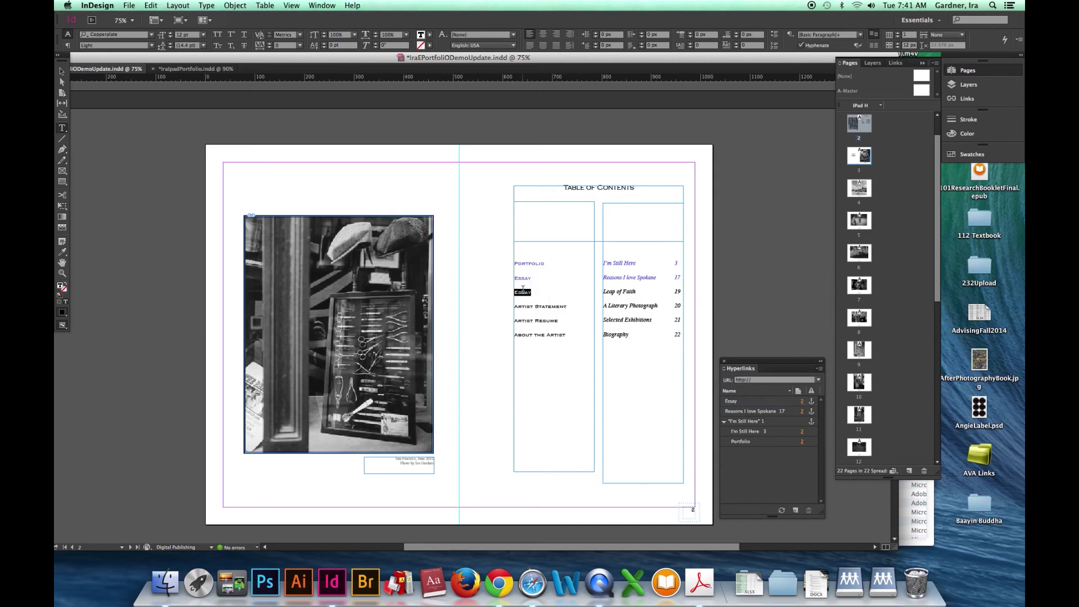
click(820, 369)
click(854, 374)
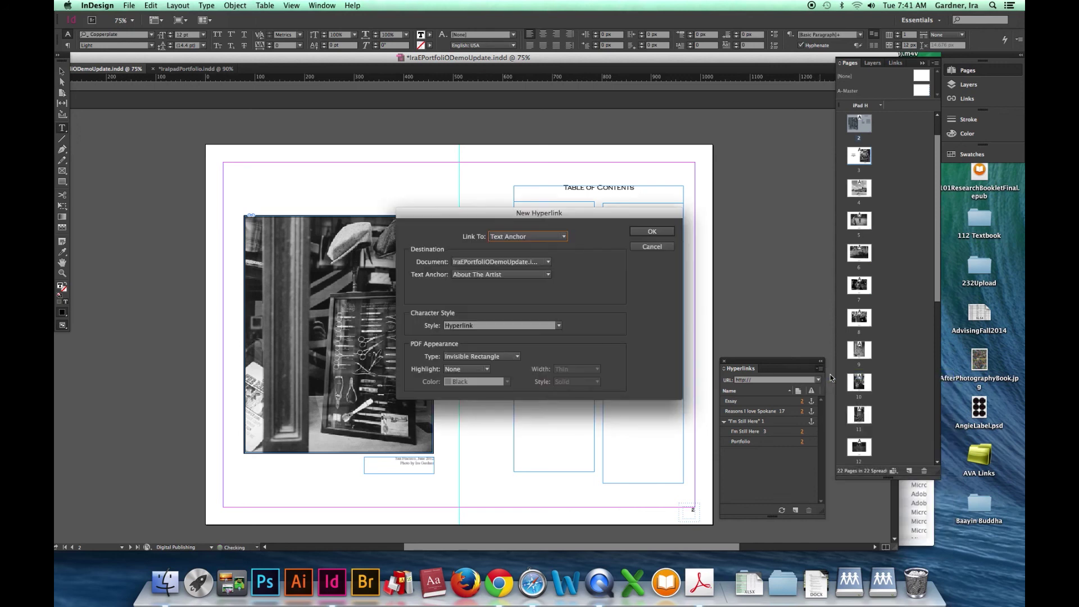
click(487, 275)
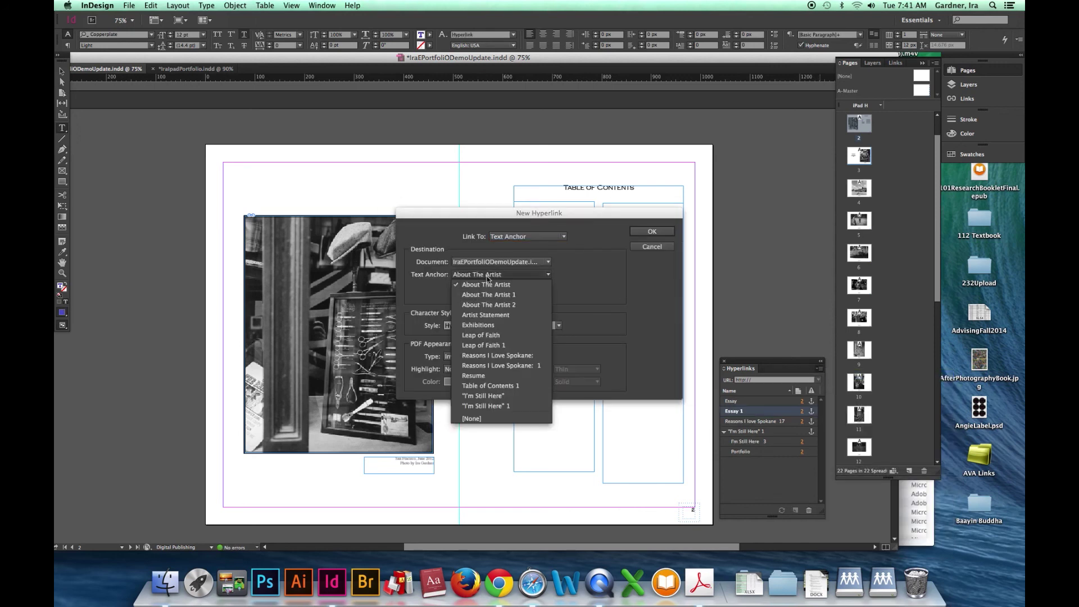
click(488, 345)
click(651, 232)
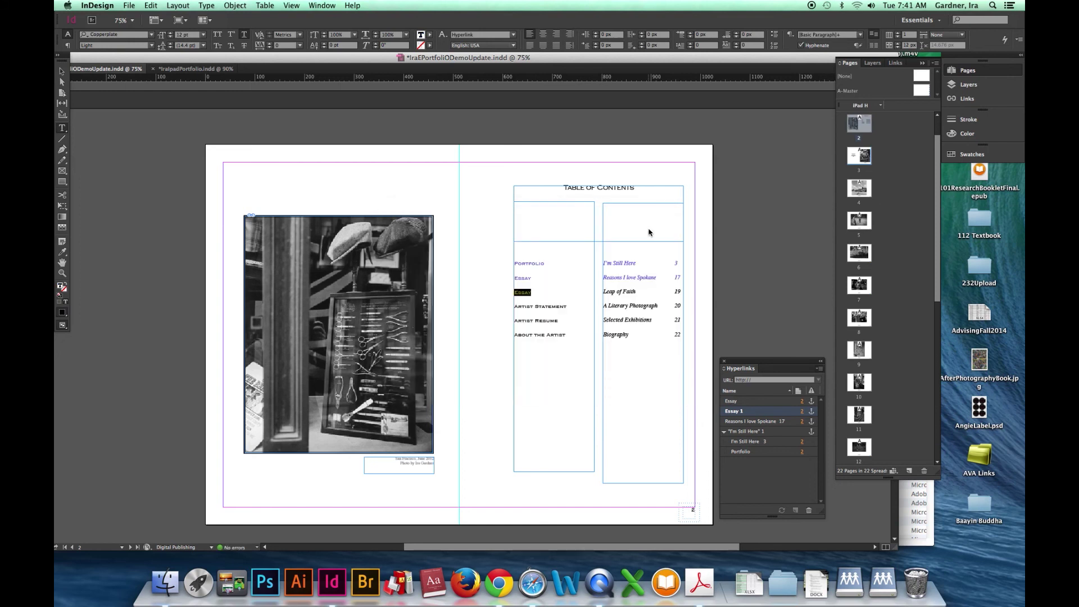
Create a hyperlink from the "Leap of Faith" line to the text anchor "Leap of Faith 1"
click(617, 292)
double_click(522, 292)
triple_click(619, 290)
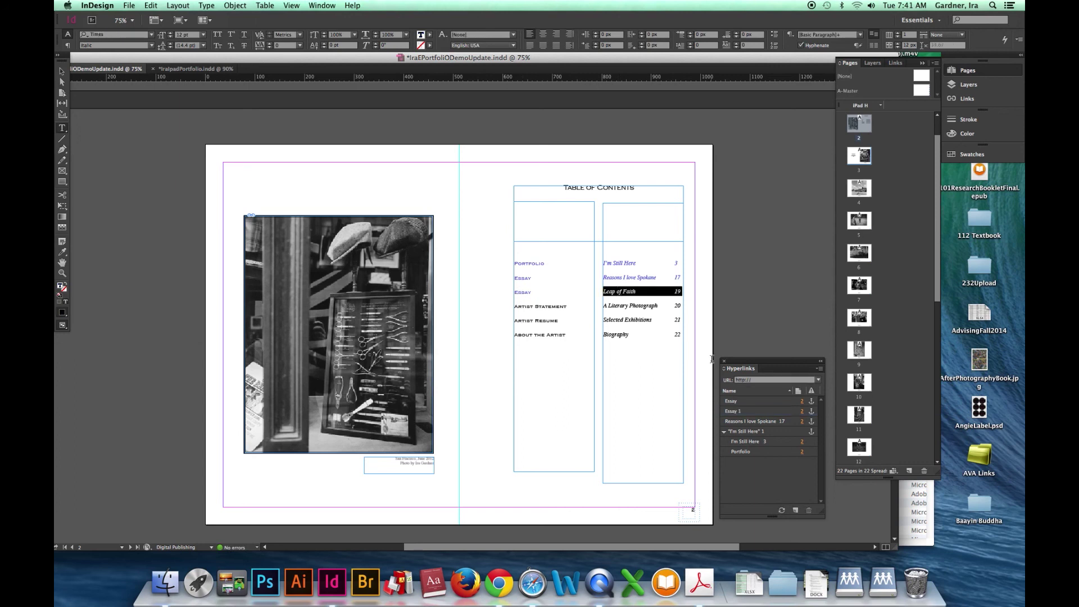
click(818, 371)
click(838, 377)
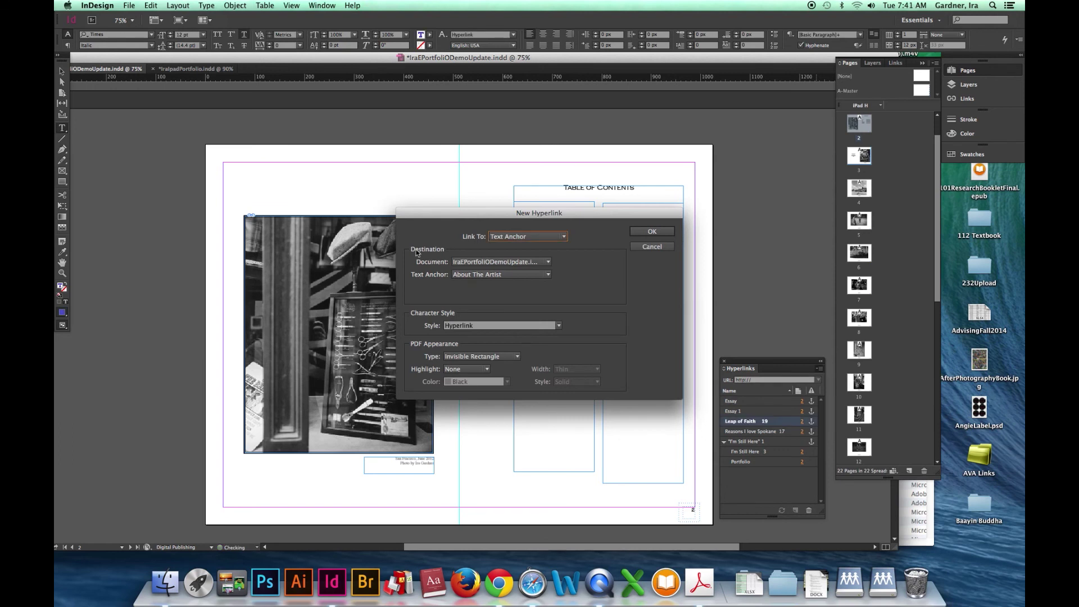
click(506, 275)
click(498, 345)
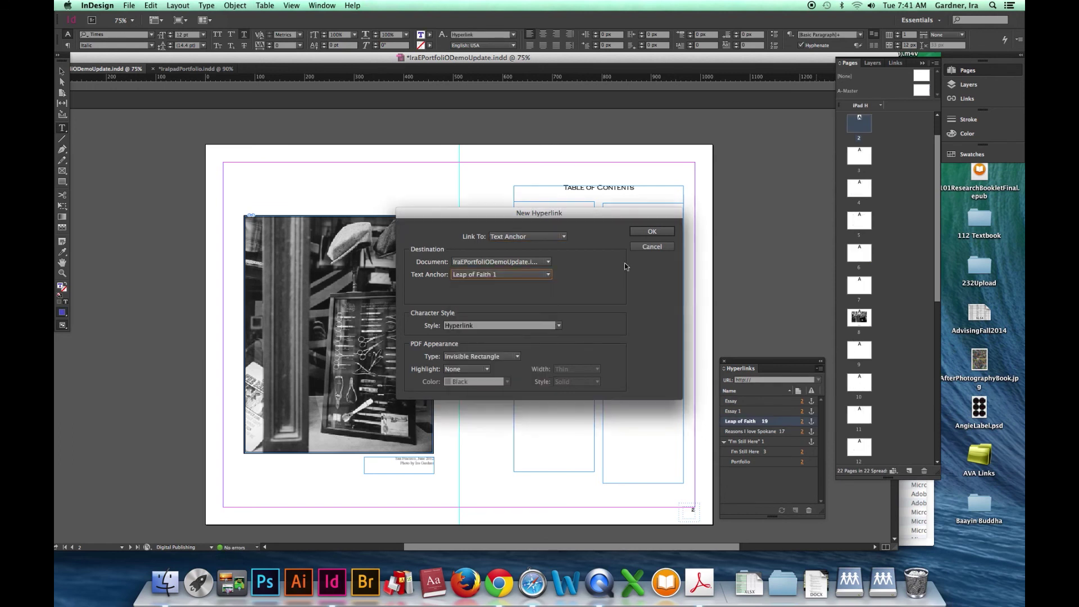
click(651, 233)
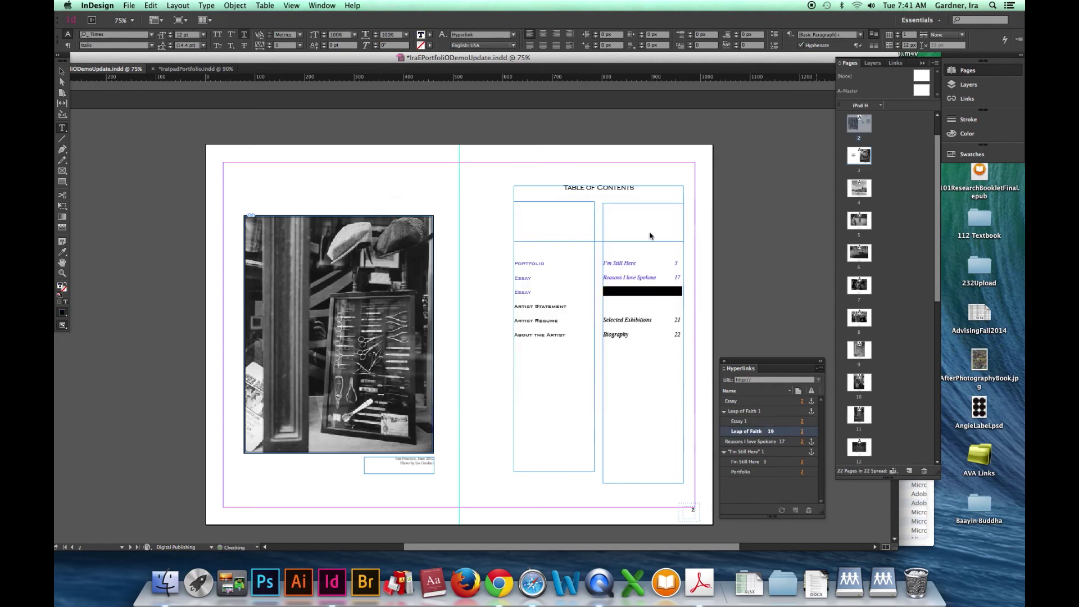
Create a hyperlink from the "Artist Statement" entry in the table of contents to the text anchor "Artist Statement"
double_click(536, 304)
triple_click(630, 291)
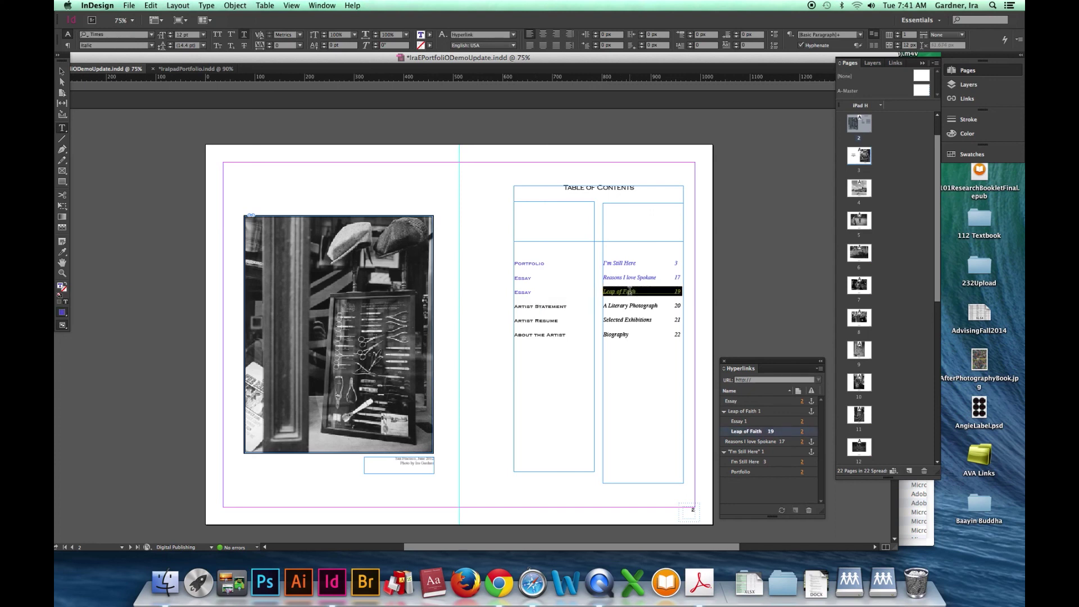
triple_click(529, 308)
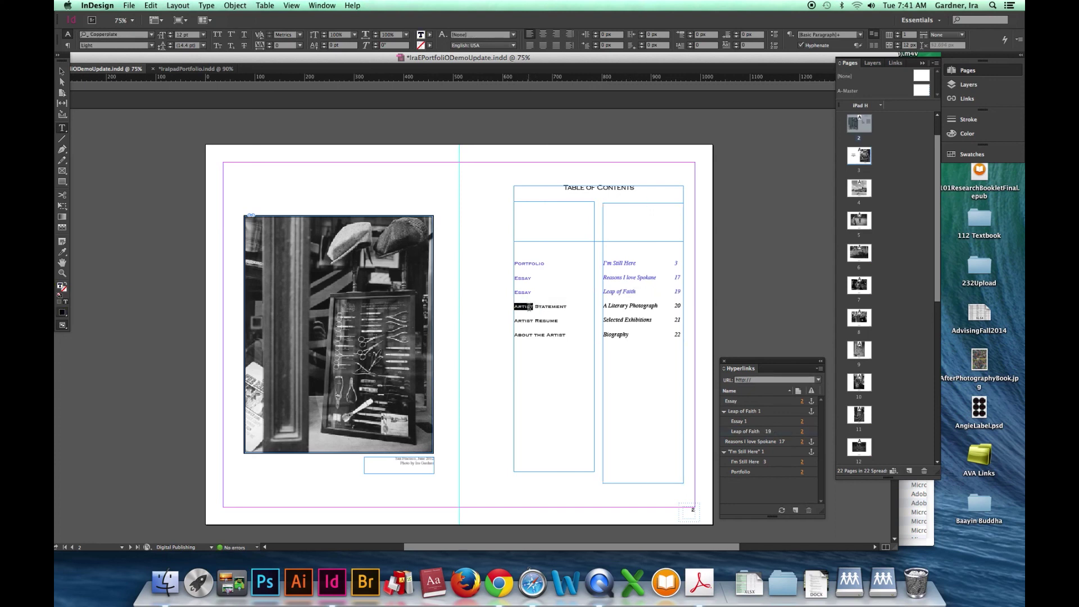
click(819, 370)
click(838, 375)
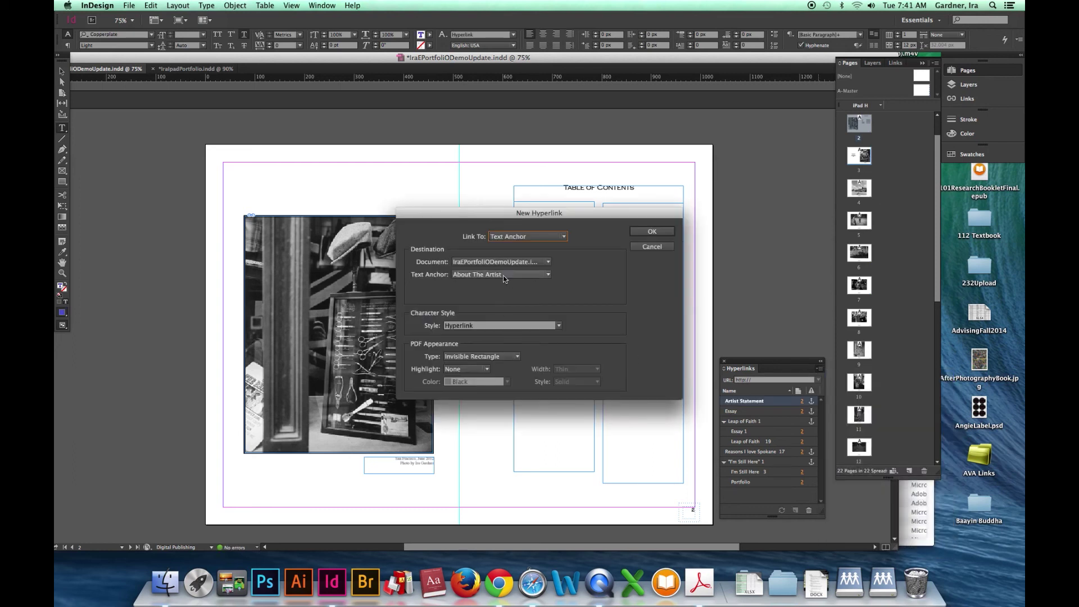
click(504, 274)
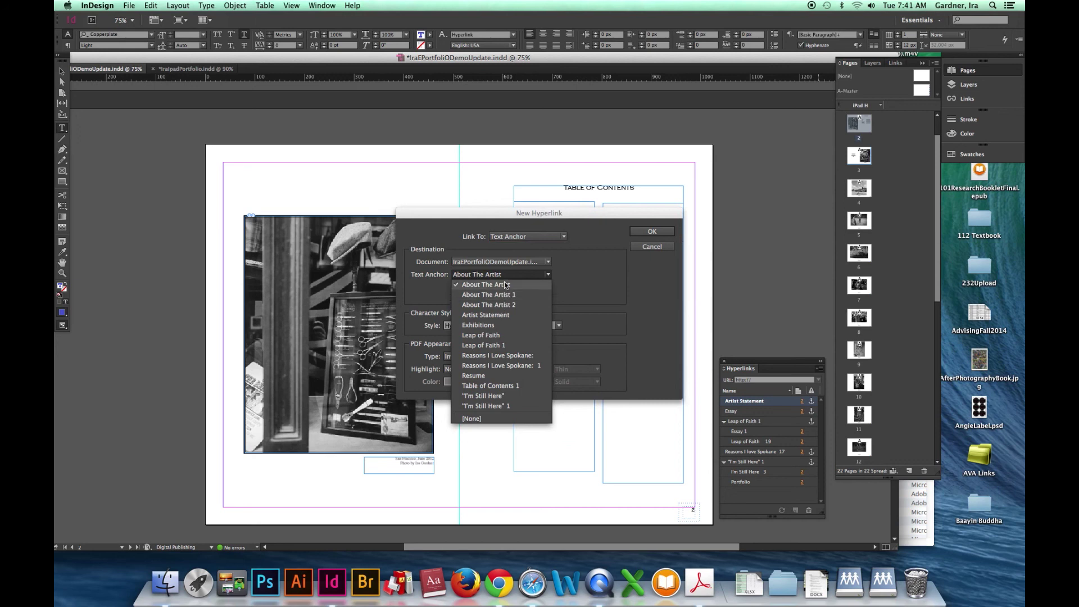
drag(477, 215, 458, 290)
click(467, 349)
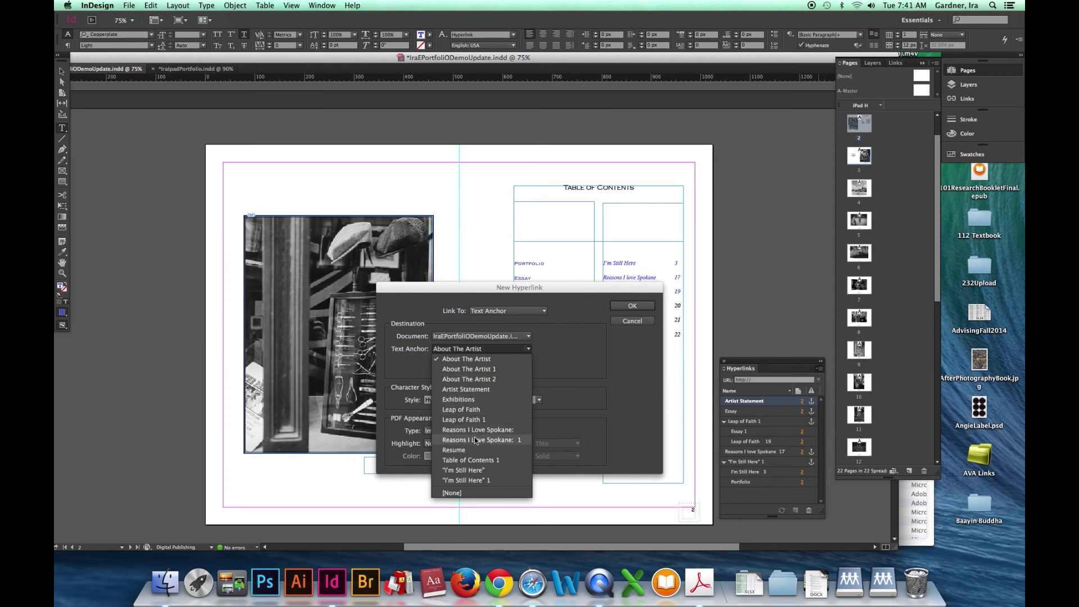
click(474, 389)
click(628, 306)
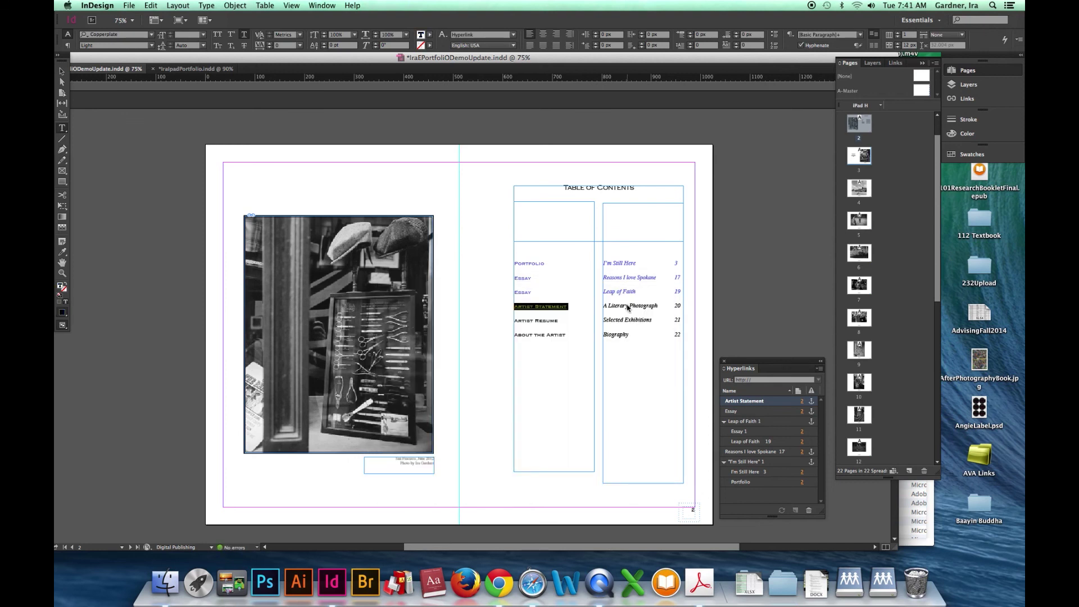
Create a hyperlink from the "A Literary Photograph" line to the text anchor "Artist Statement"
triple_click(628, 306)
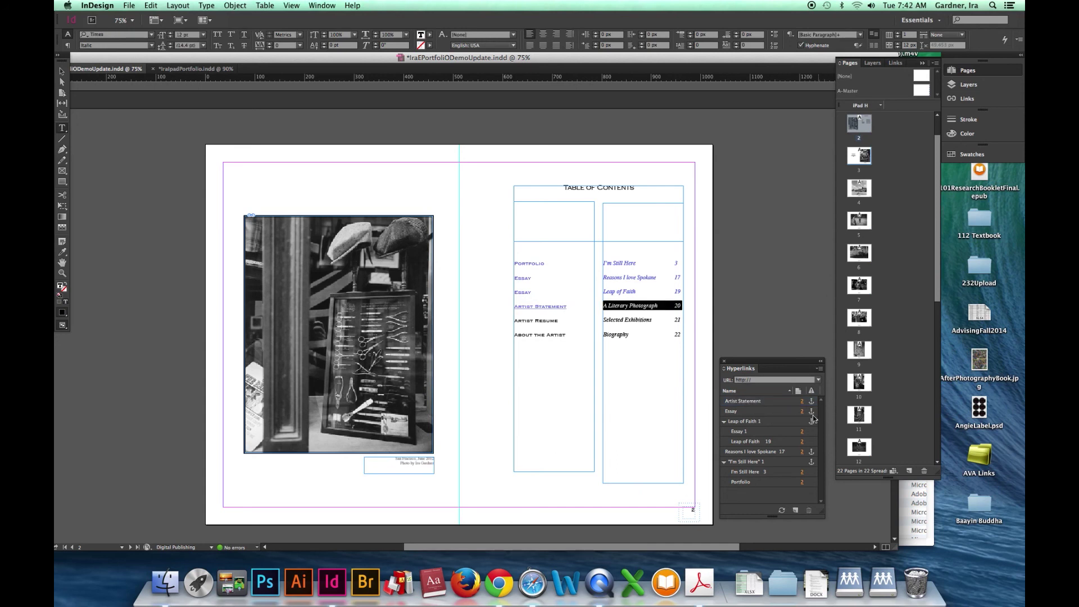
click(820, 369)
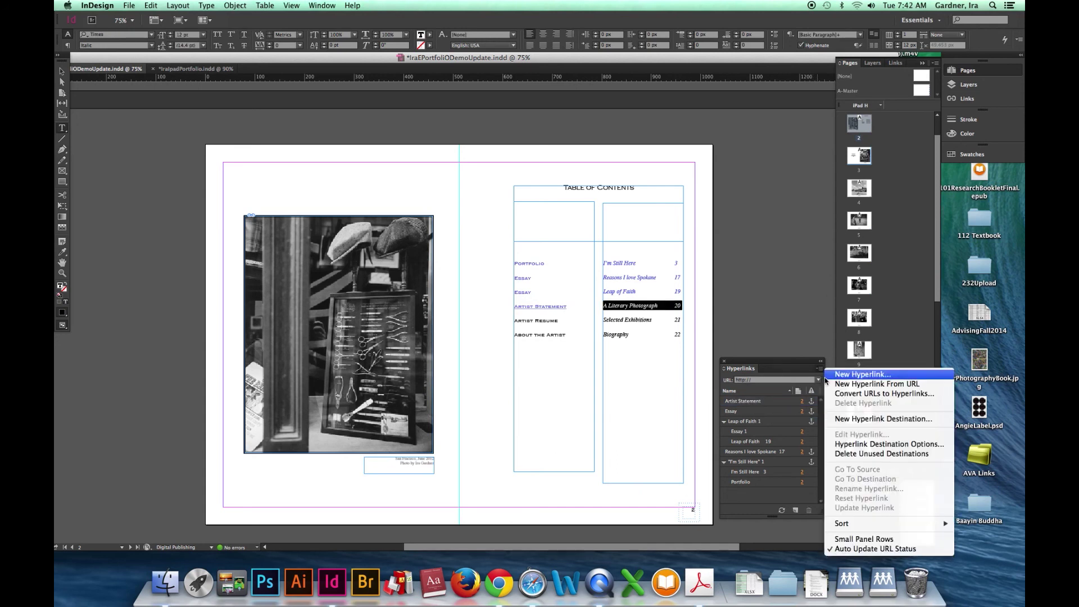
click(837, 375)
click(486, 349)
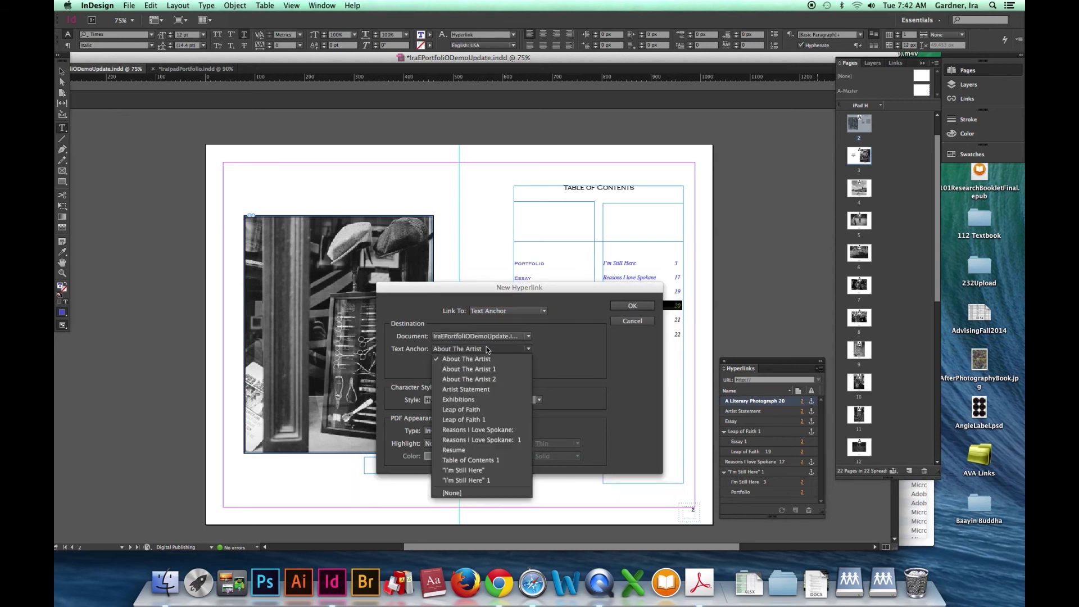
click(466, 389)
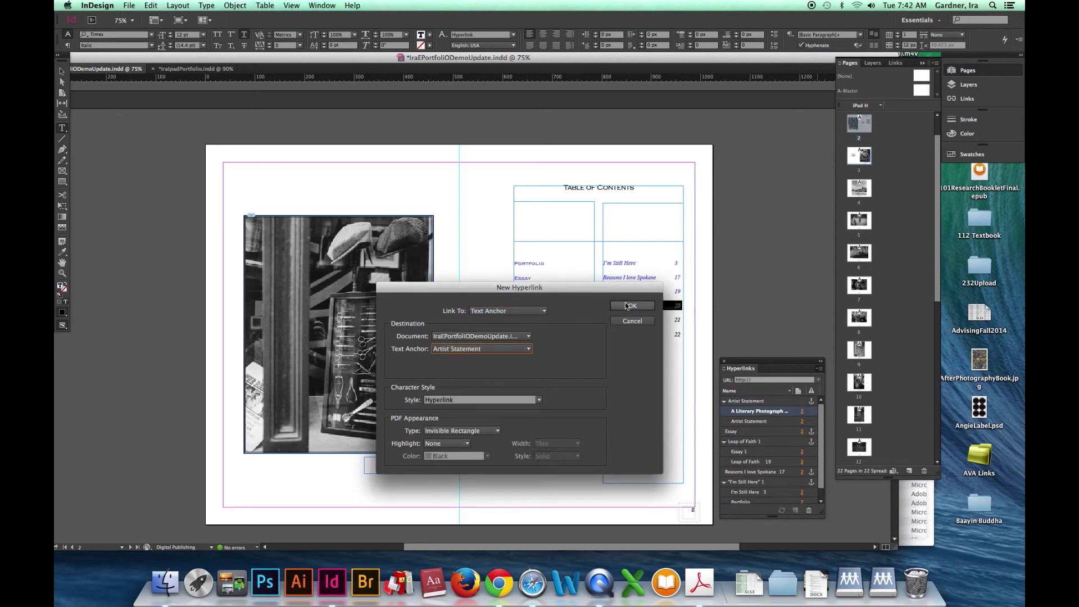
click(632, 306)
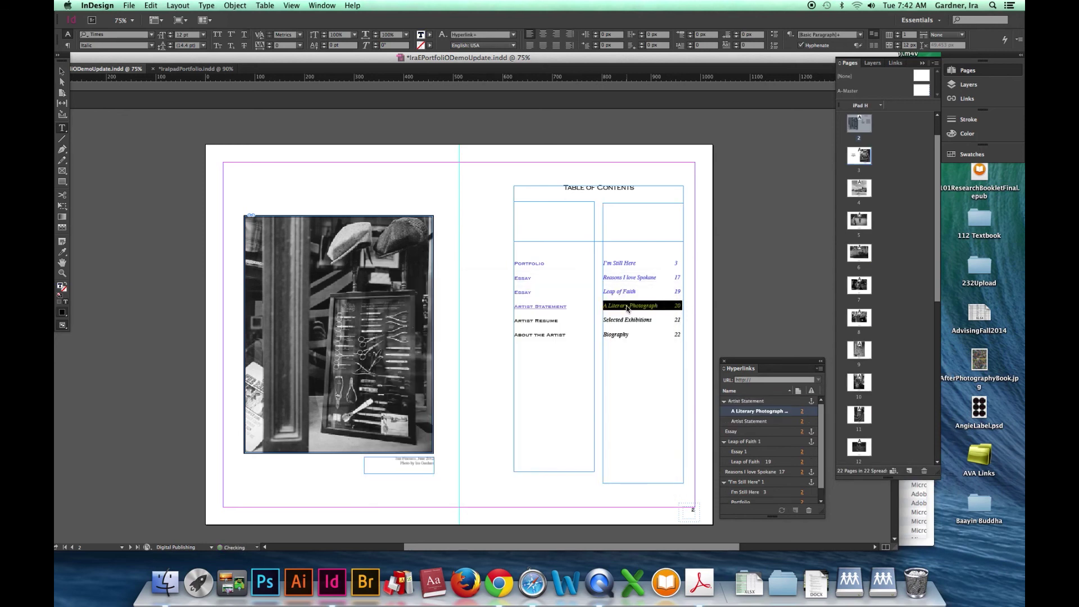
Create a hyperlink from the "Artist Resume" entry to the text anchor "Resume", with the character style set to [None]
double_click(543, 307)
triple_click(543, 307)
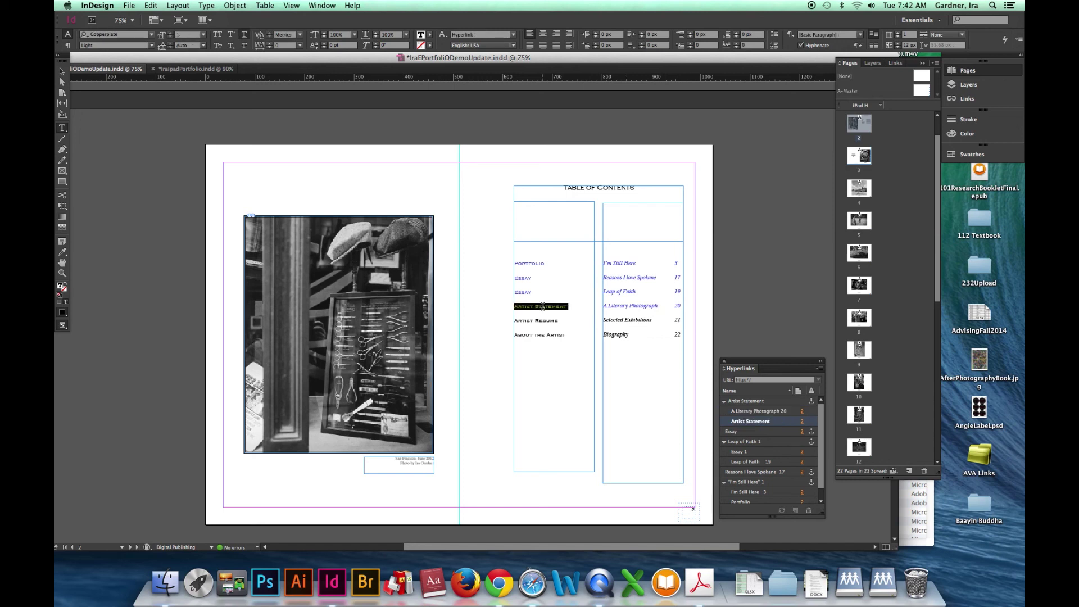
triple_click(535, 321)
click(818, 368)
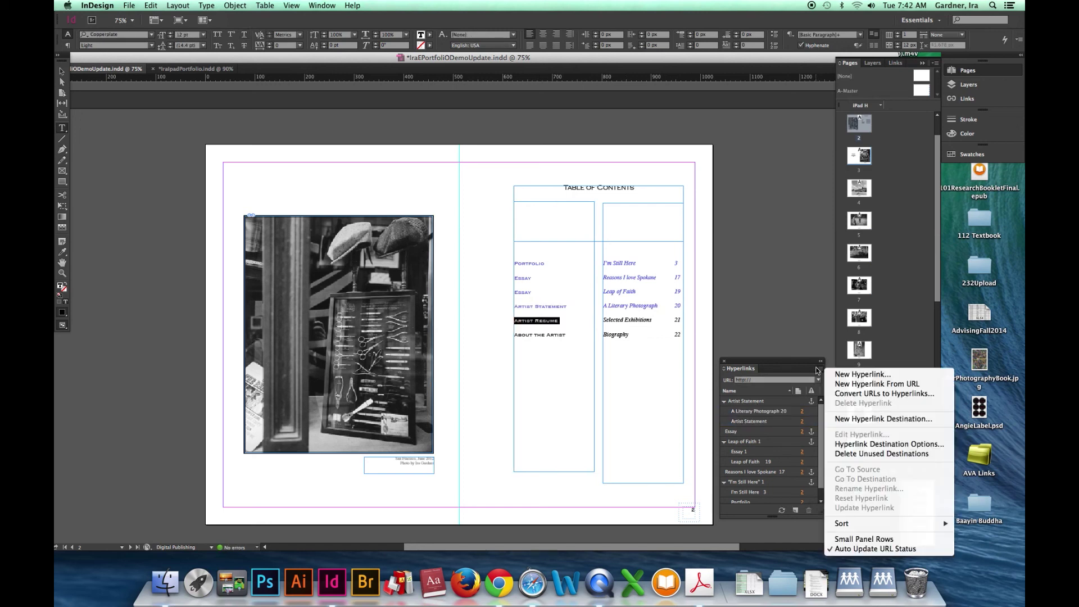
click(846, 375)
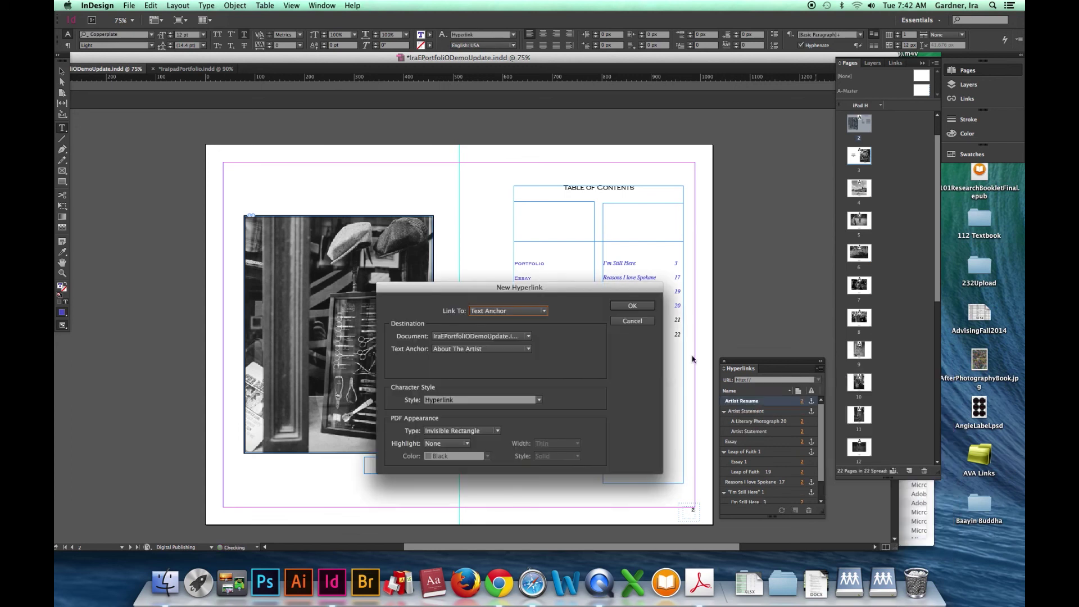
click(479, 350)
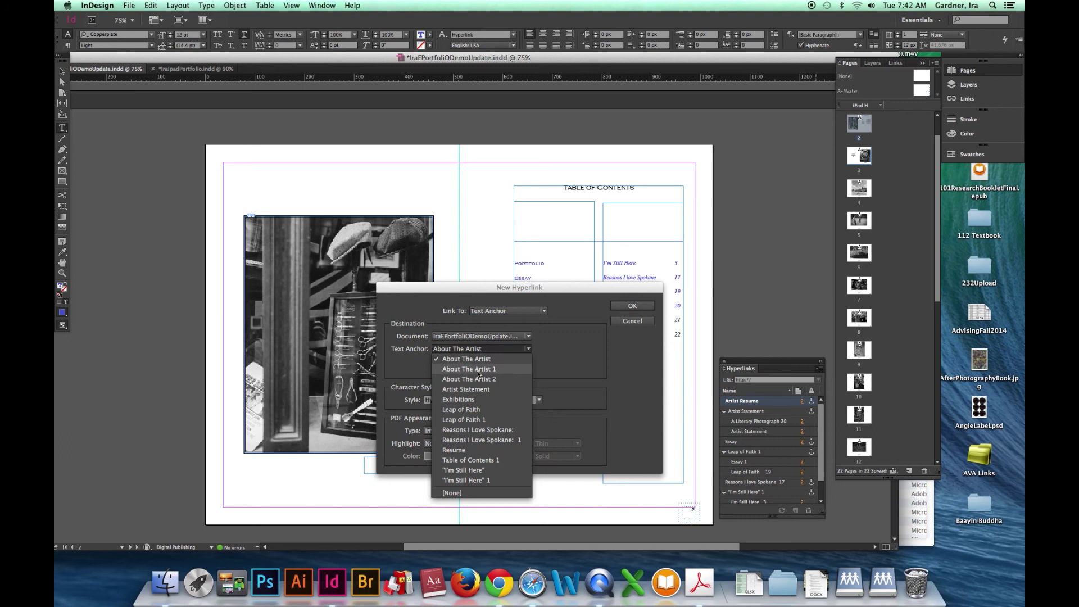
click(480, 448)
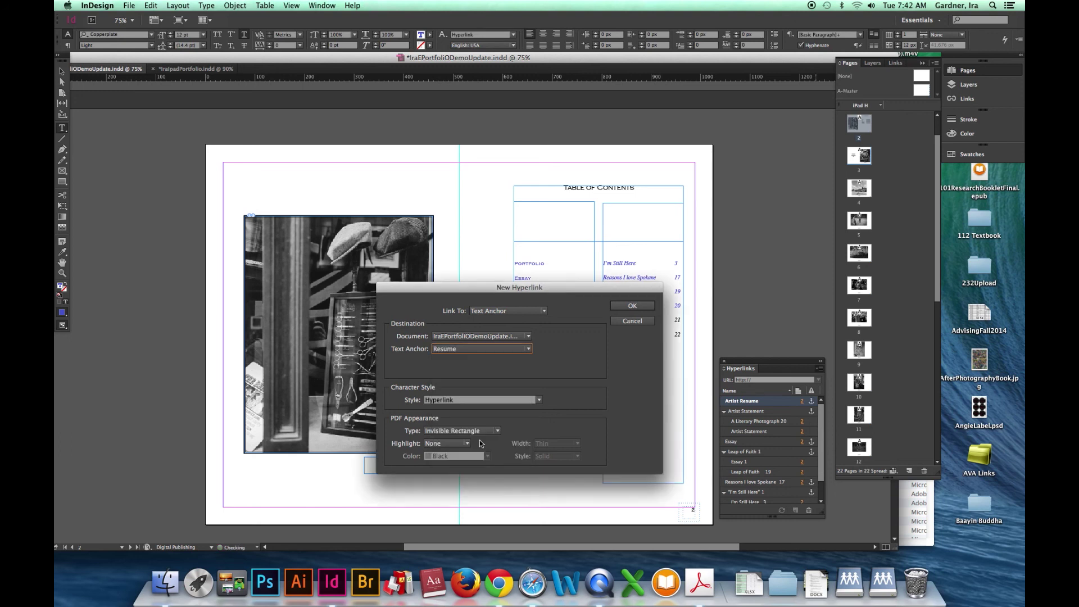
click(540, 399)
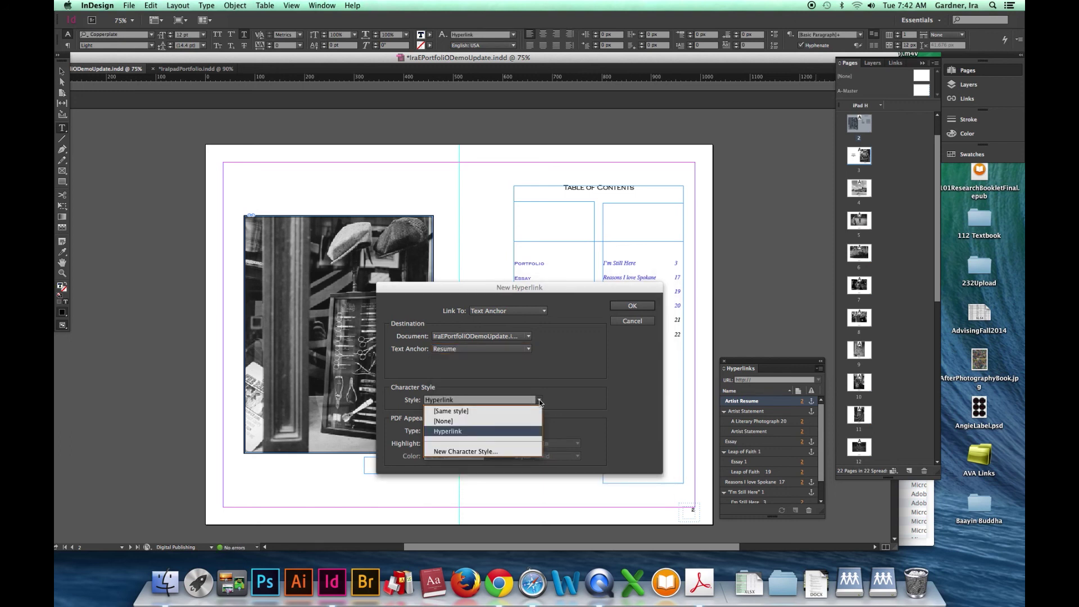
click(475, 414)
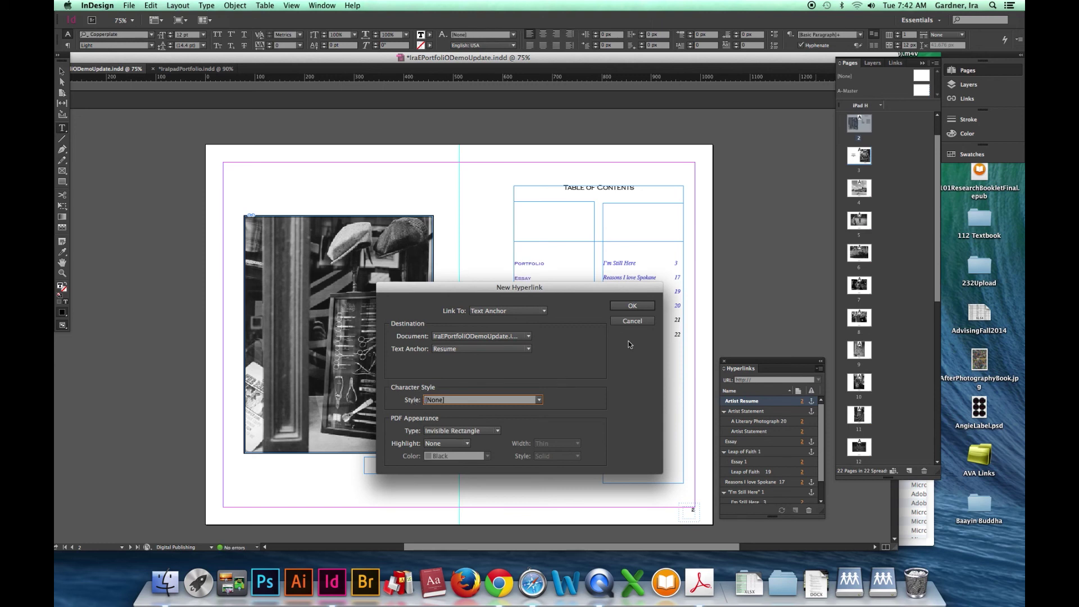
click(625, 307)
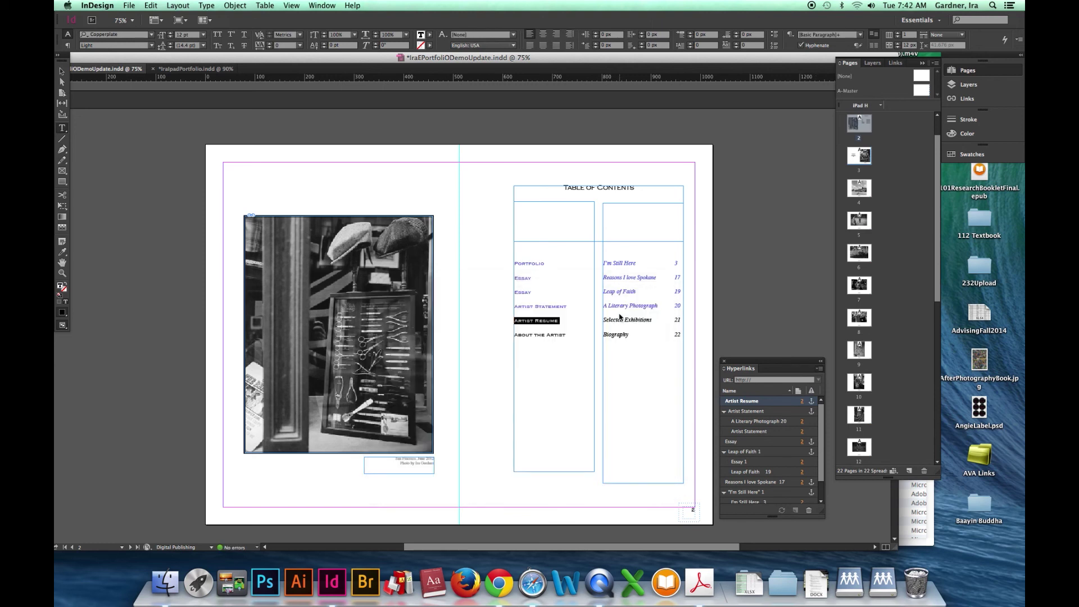
Create a hyperlink from the "Selected Exhibitions" line to the text anchor "Exhibitions"
triple_click(618, 319)
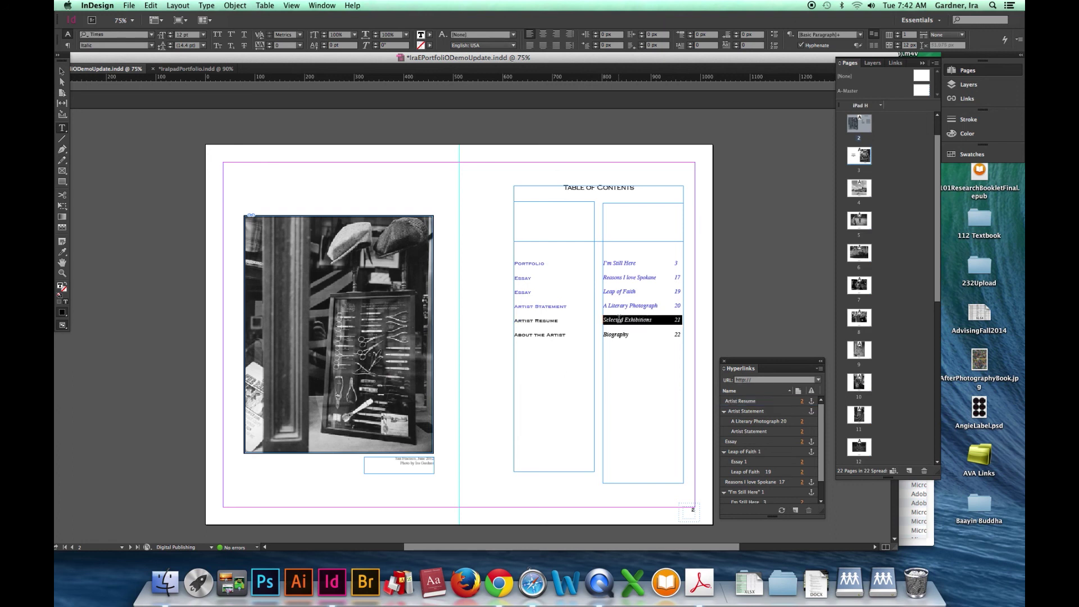
click(819, 369)
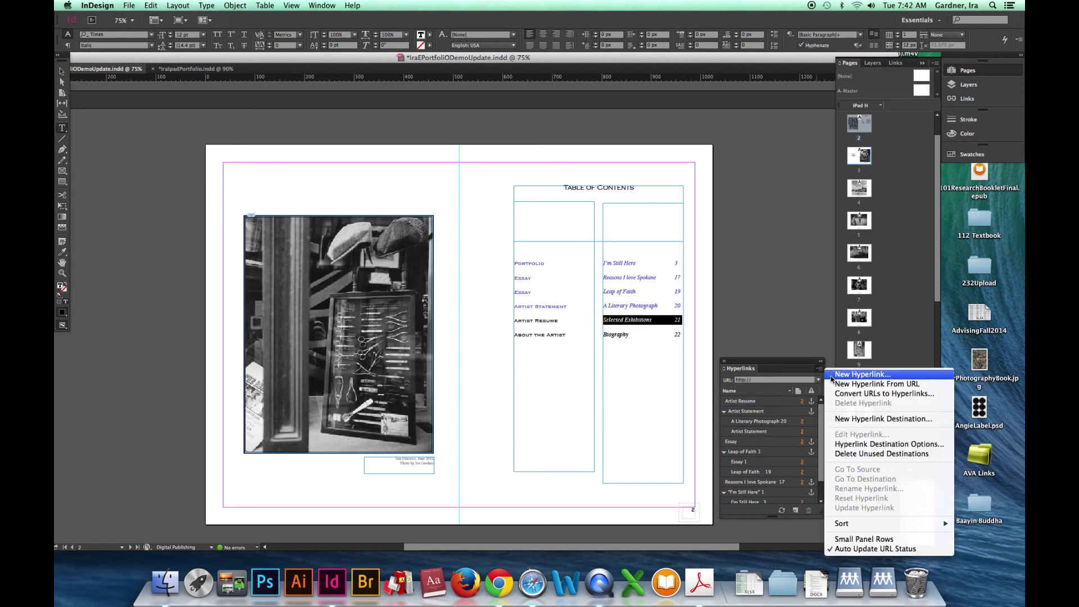
click(832, 377)
click(481, 347)
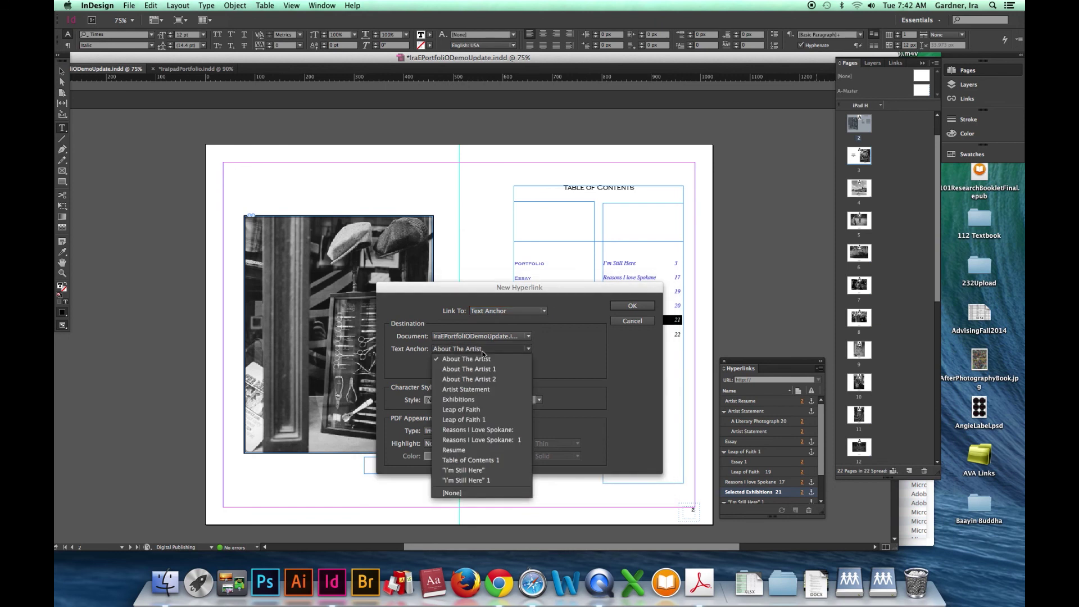
click(452, 399)
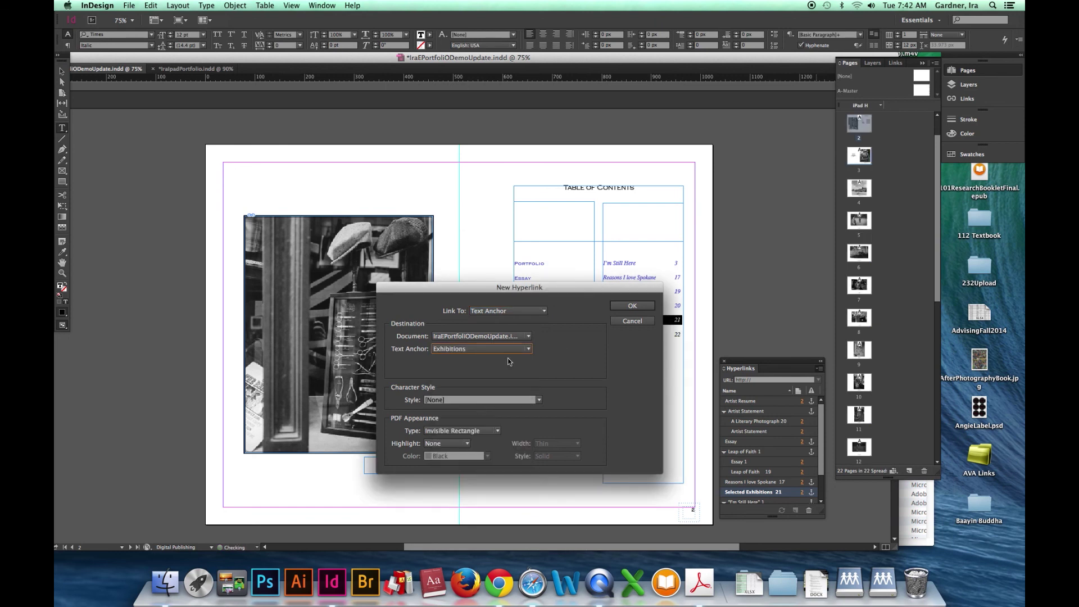
click(631, 306)
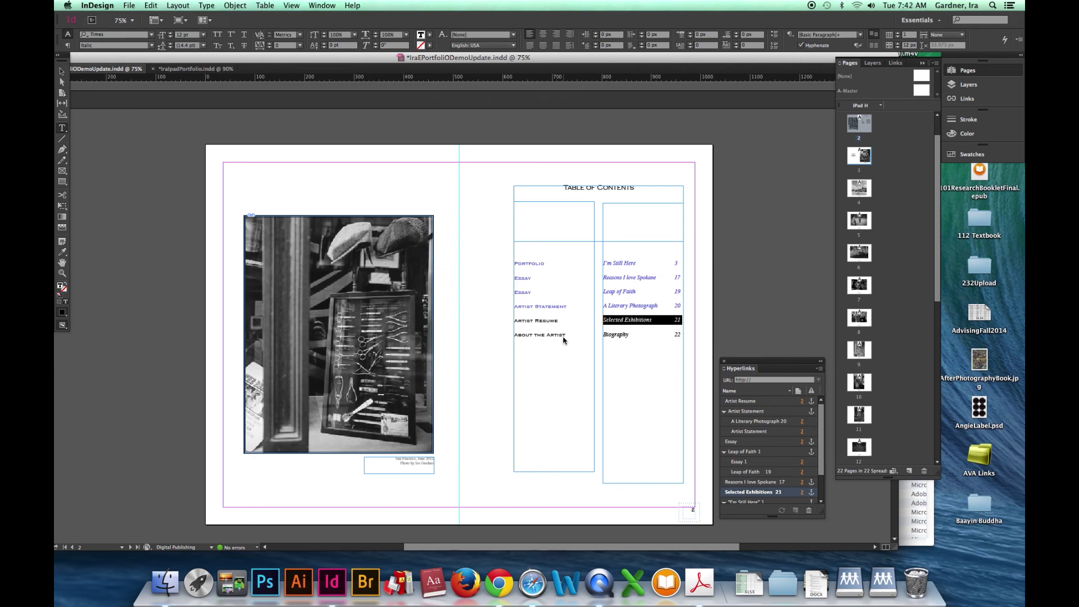
Create a hyperlink from the "About the Artist" entry to the text anchor "About The Artist 2"
triple_click(549, 335)
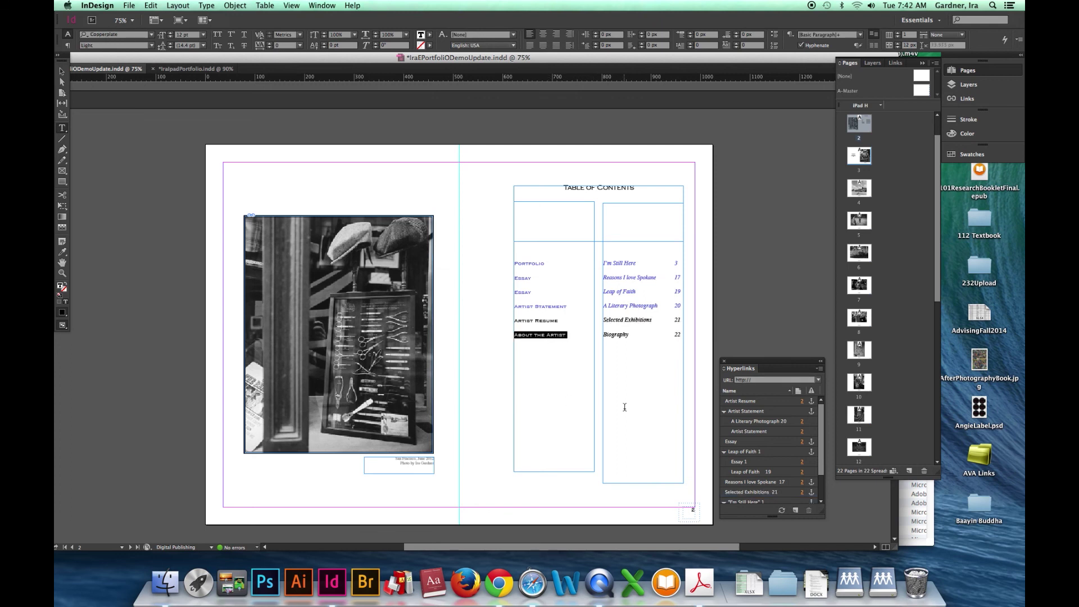
click(820, 369)
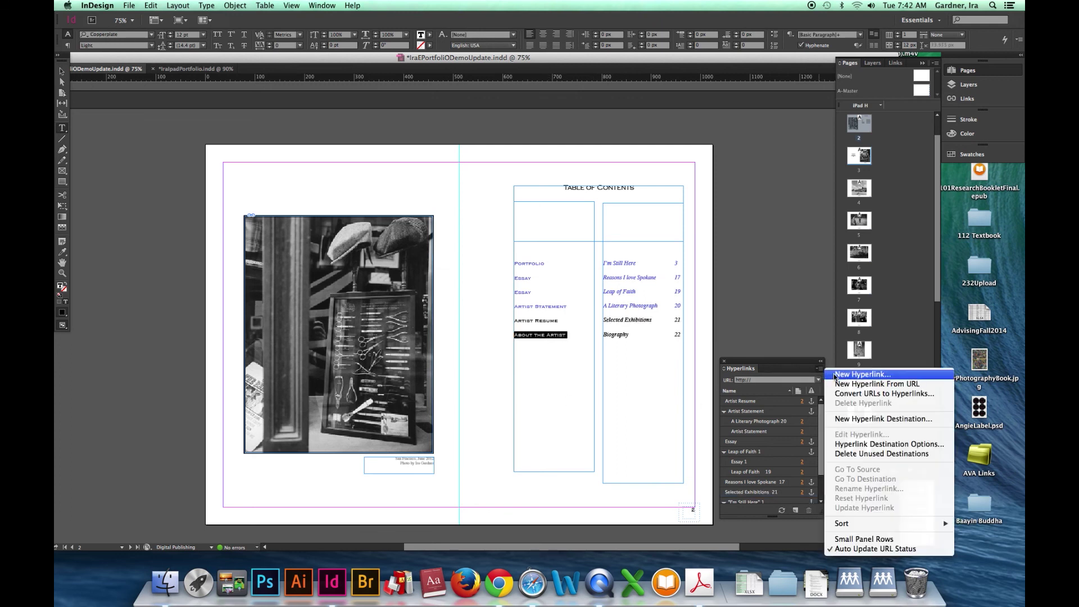
click(836, 376)
click(506, 348)
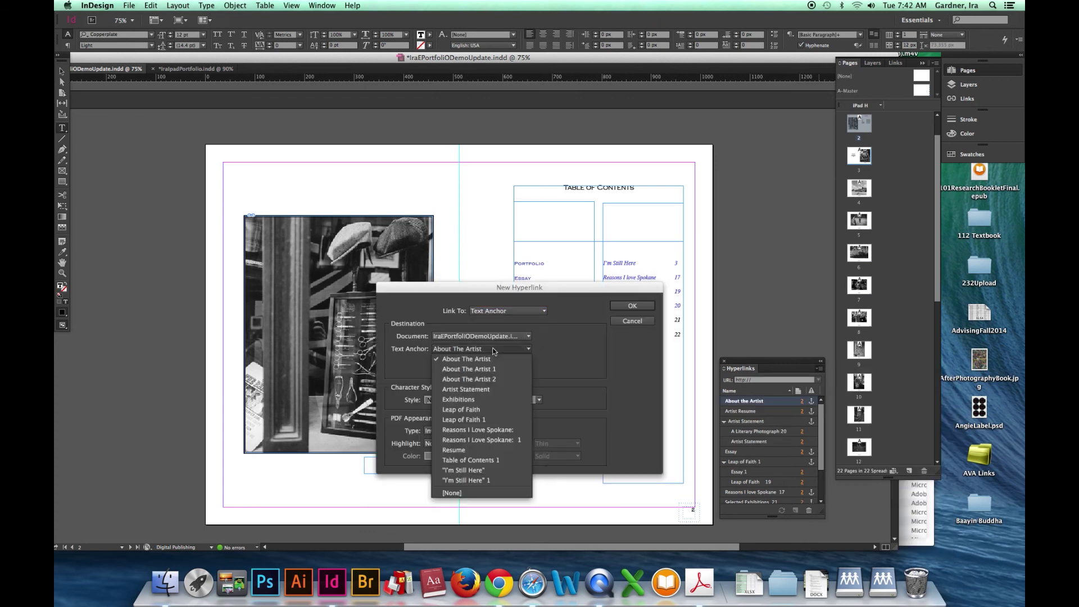
click(482, 380)
click(631, 306)
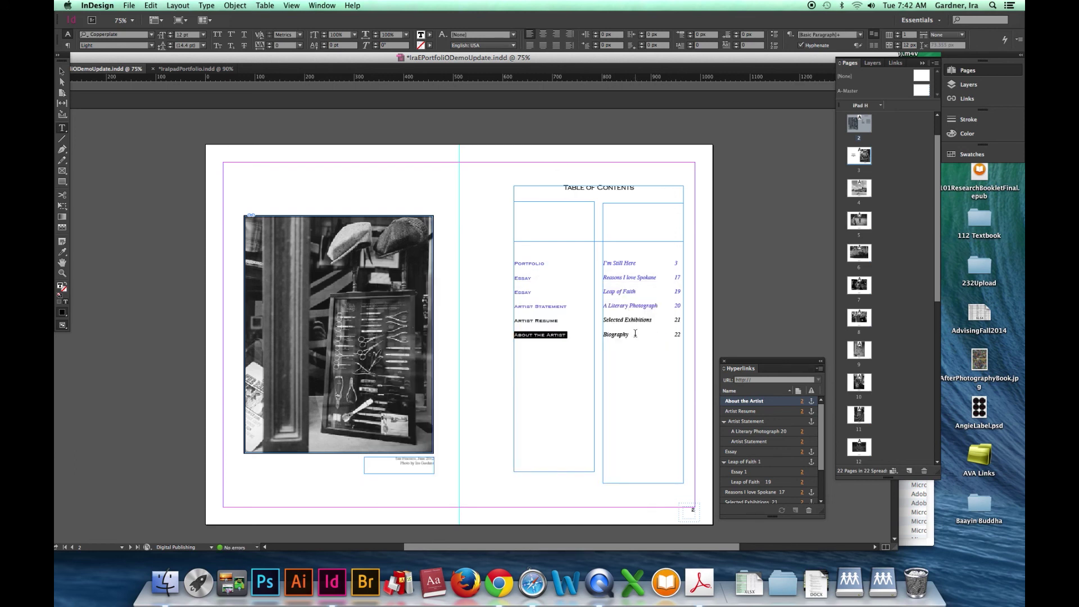
Create a hyperlink from the "Biography" line to the text anchor "About The Artist 2"
triple_click(635, 334)
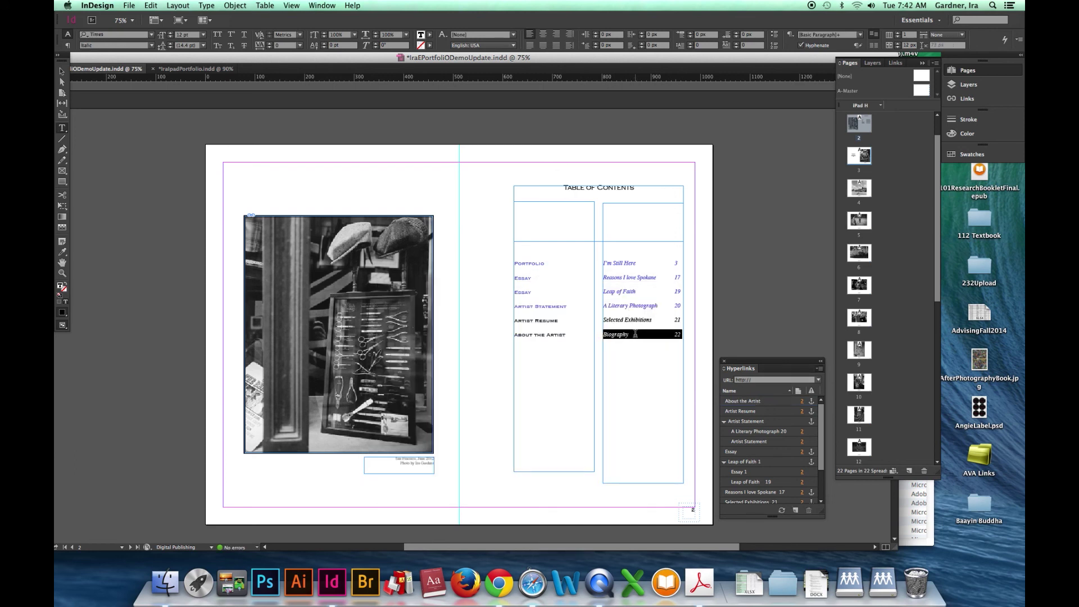
click(819, 368)
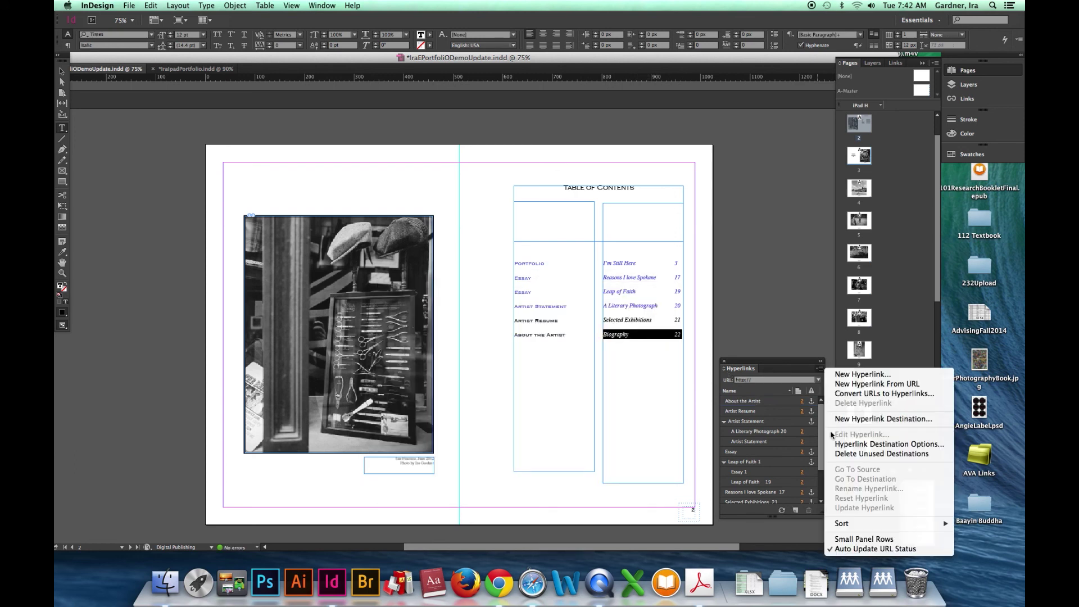
click(855, 374)
click(489, 349)
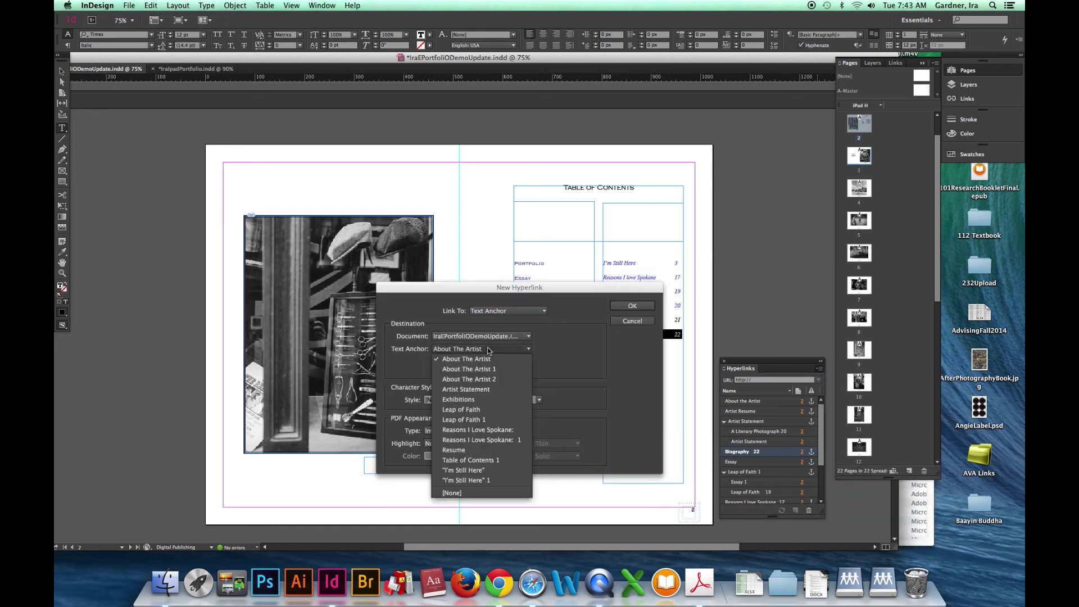
click(489, 379)
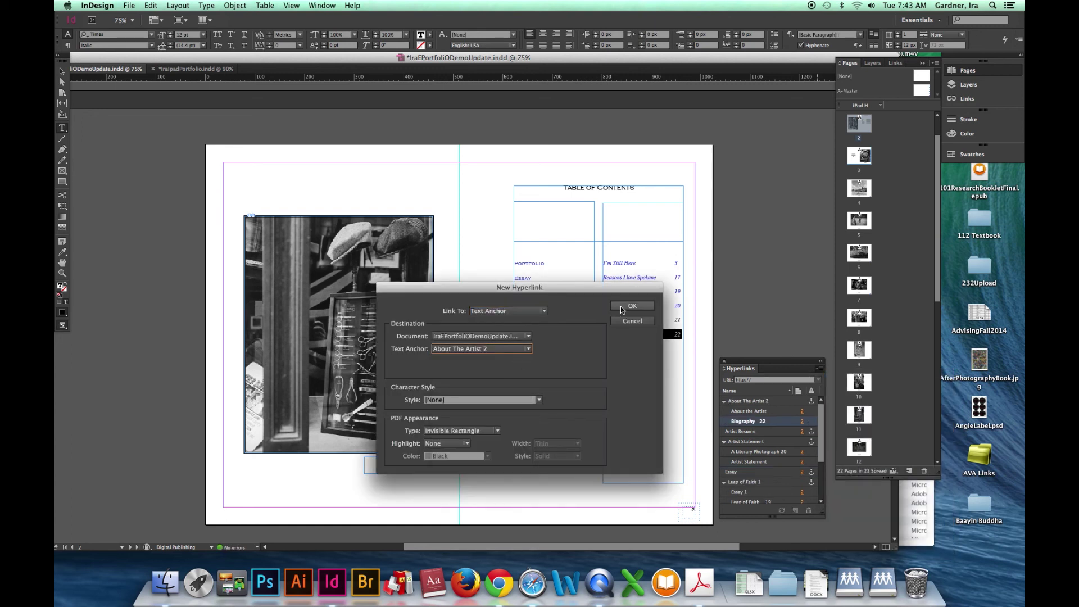
click(621, 307)
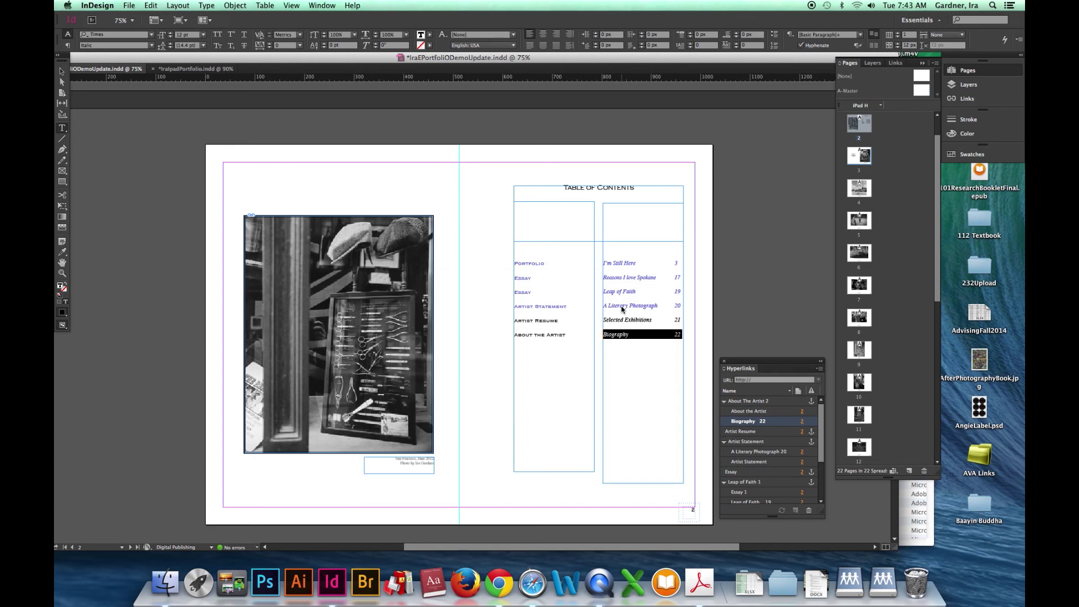
Set the character style of the "Artist Statement" entry's hyperlink to [None]
click(562, 306)
triple_click(562, 305)
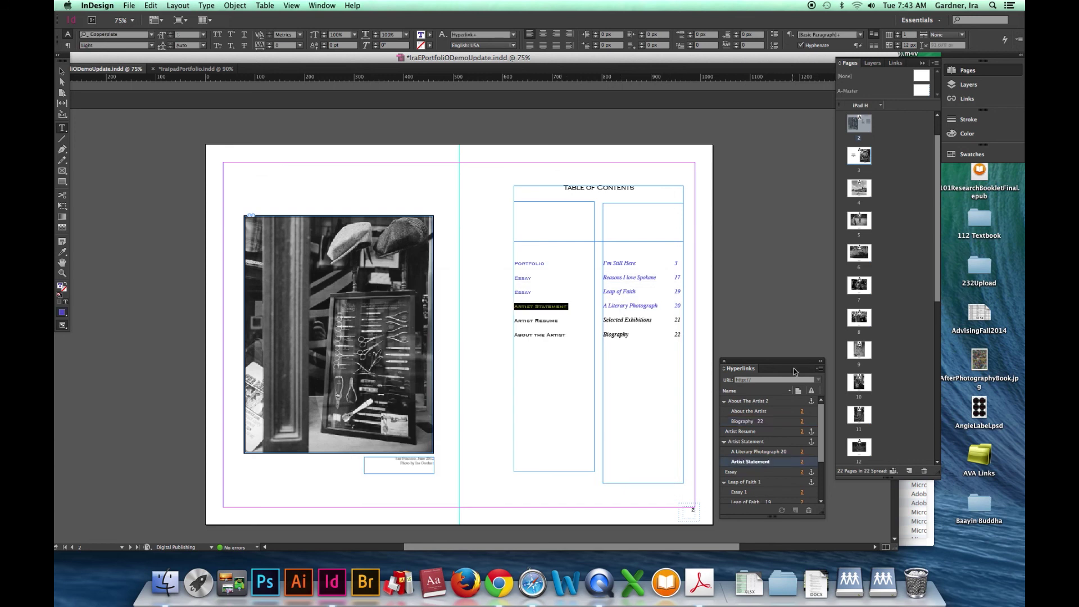
click(819, 372)
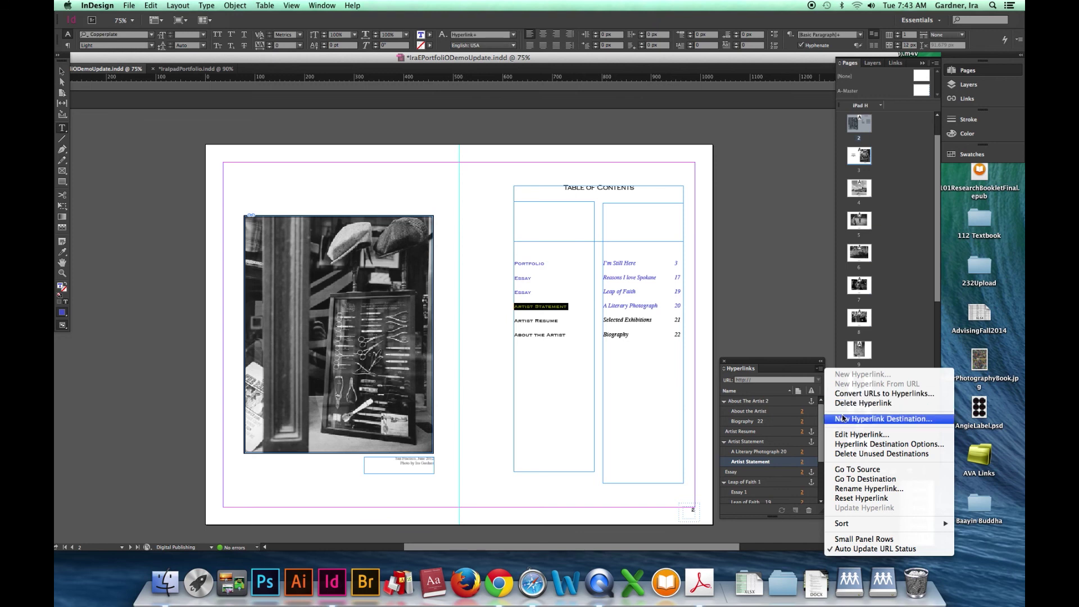
click(843, 434)
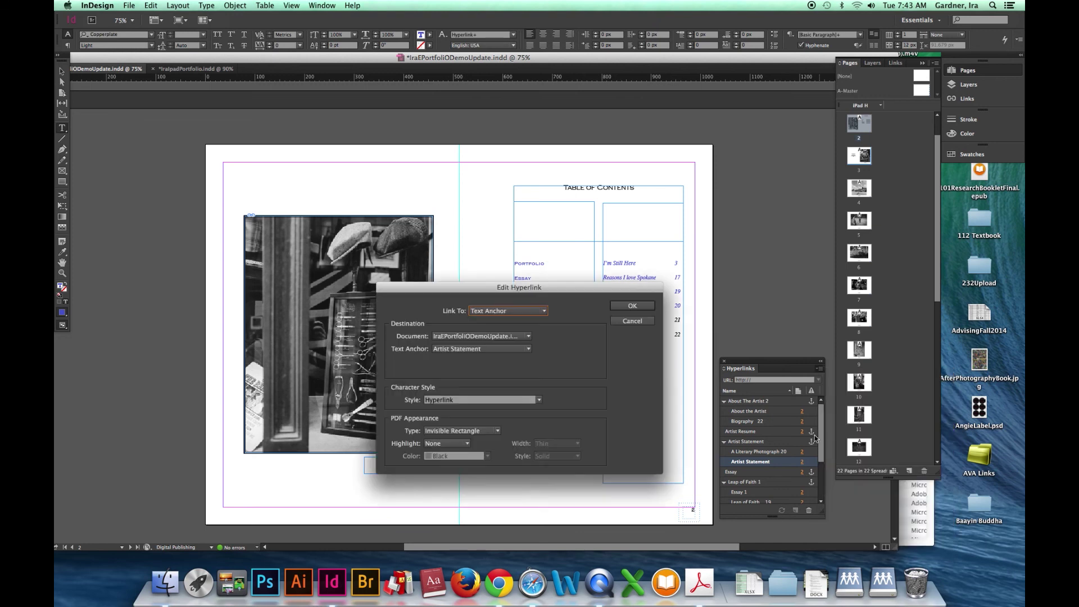
click(468, 400)
click(463, 422)
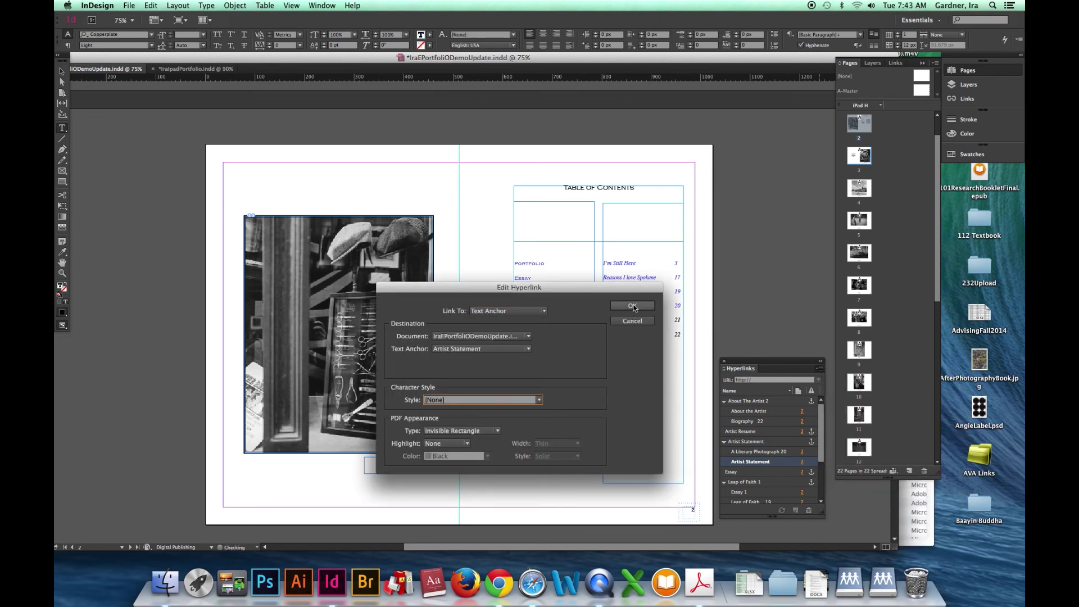
click(633, 306)
Edit the hyperlink on the "A Literary Photograph" line so its character style is [None]
triple_click(634, 307)
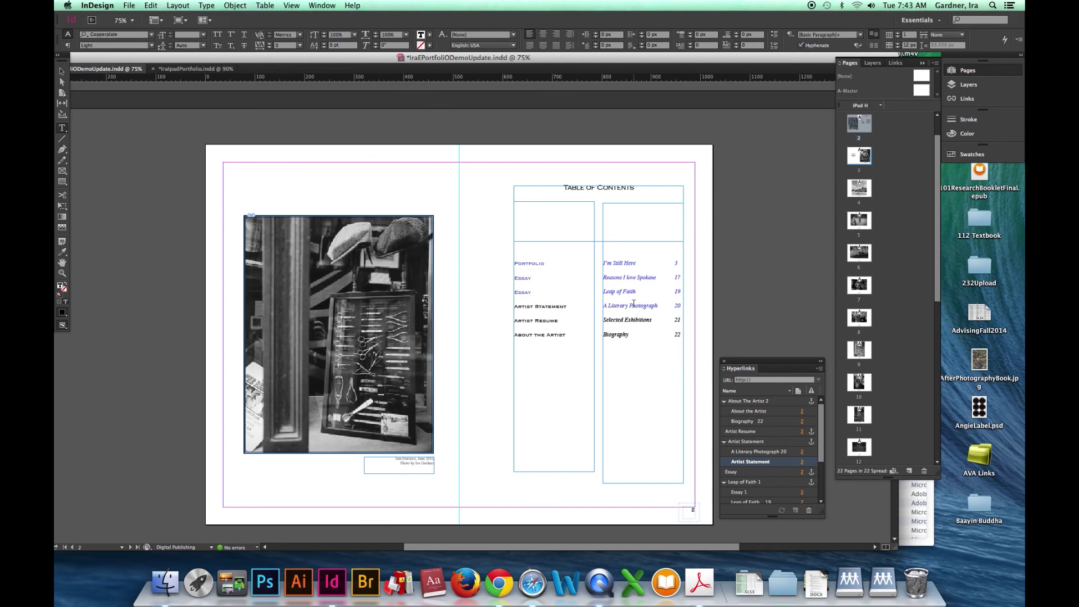
click(819, 368)
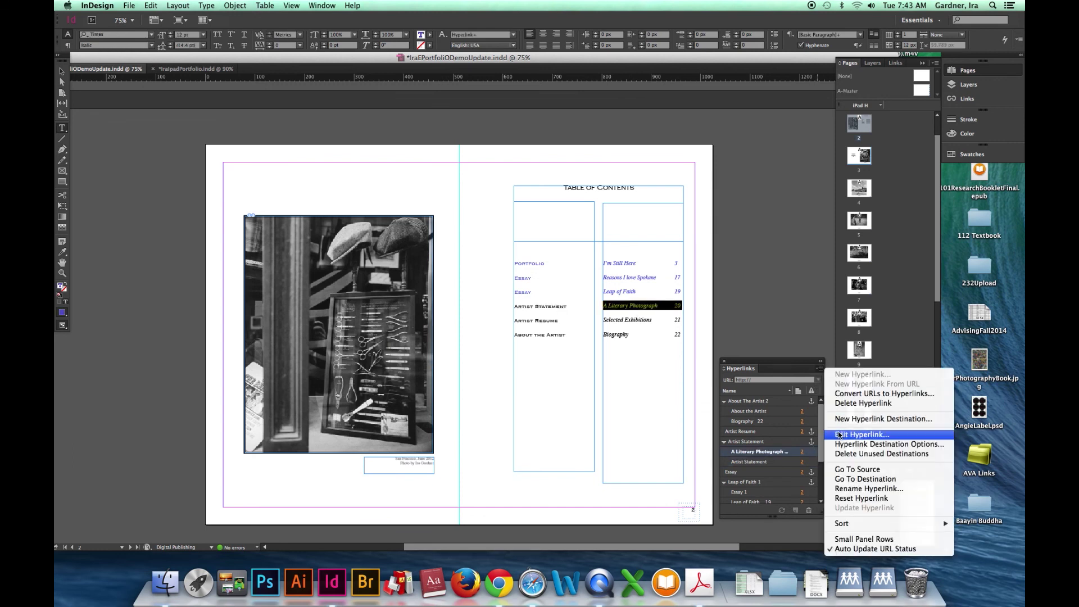
click(862, 434)
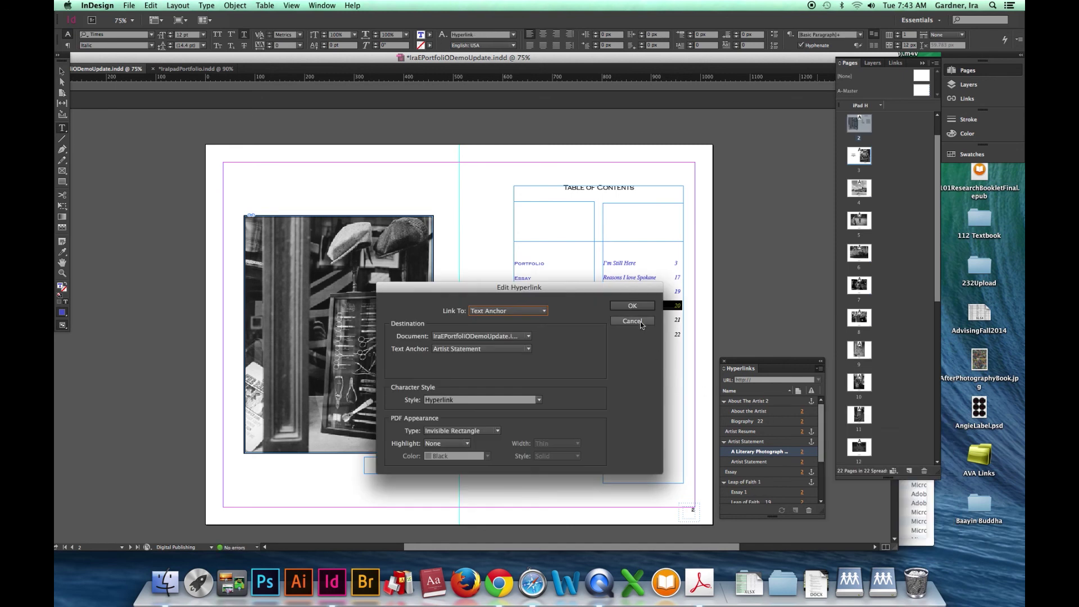
click(524, 400)
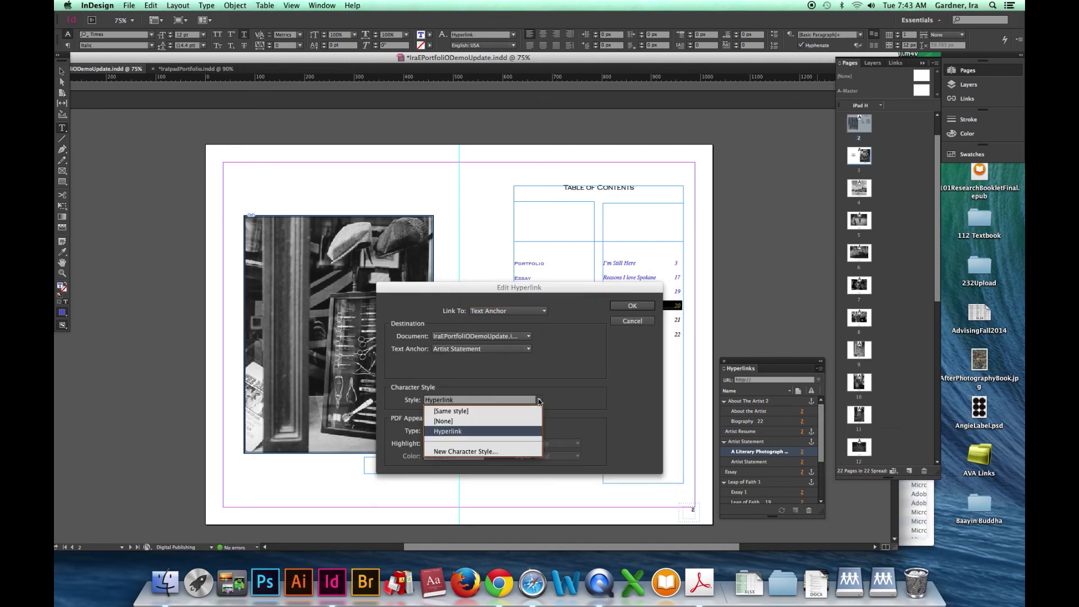
click(502, 424)
click(634, 305)
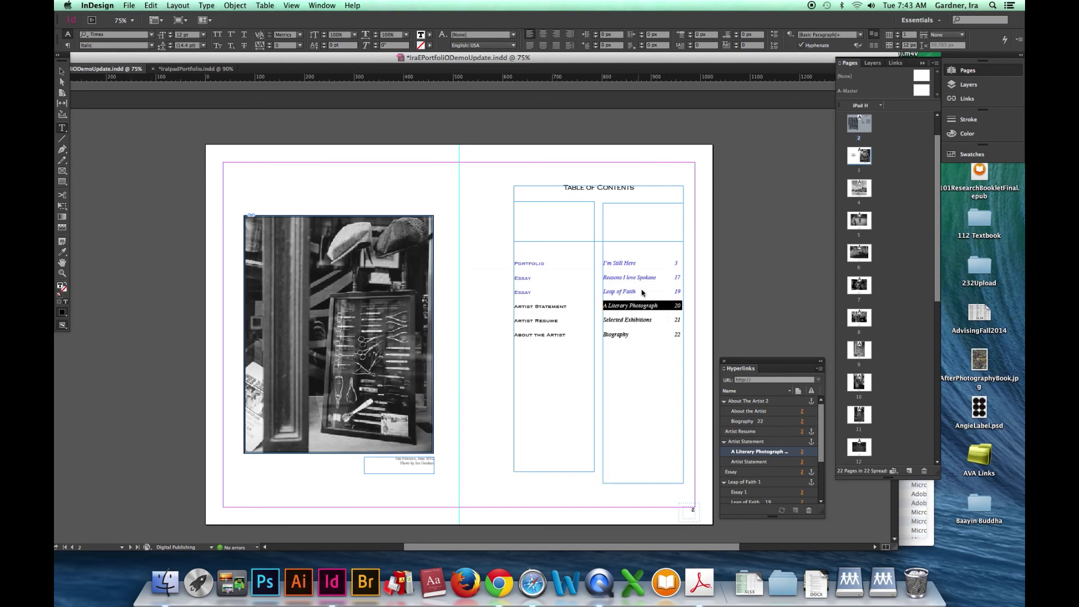
Change the character style of the "Leap of Faith" line's hyperlink to [None]
triple_click(633, 292)
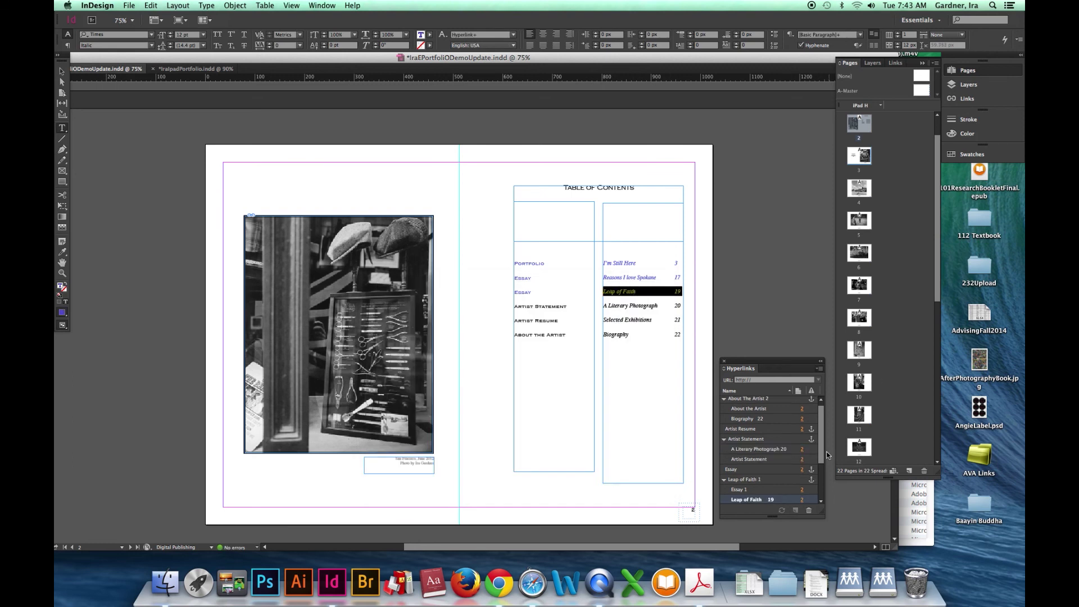
click(821, 369)
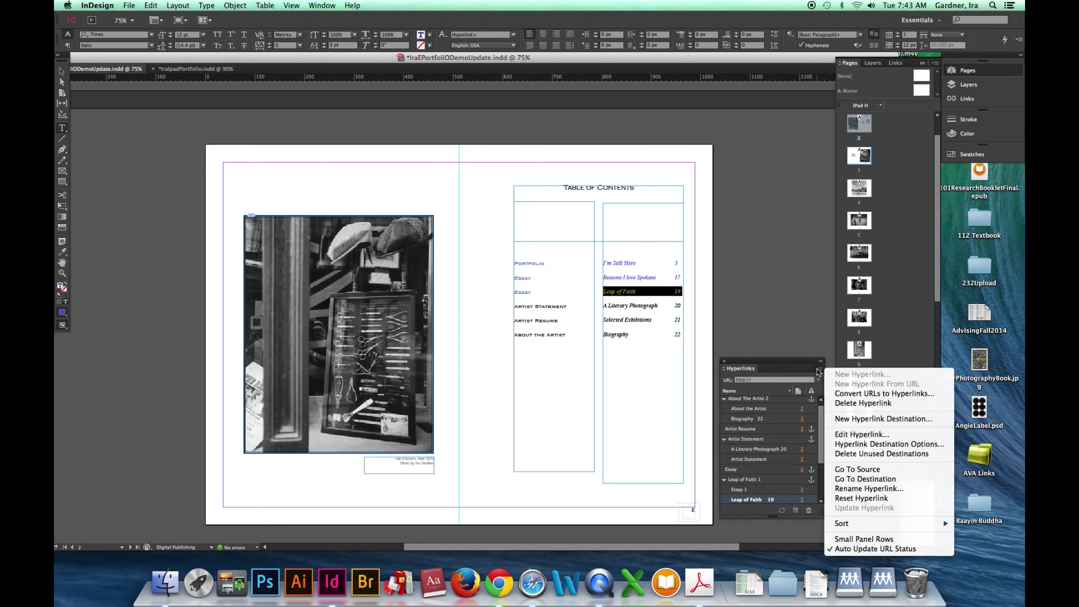
click(862, 435)
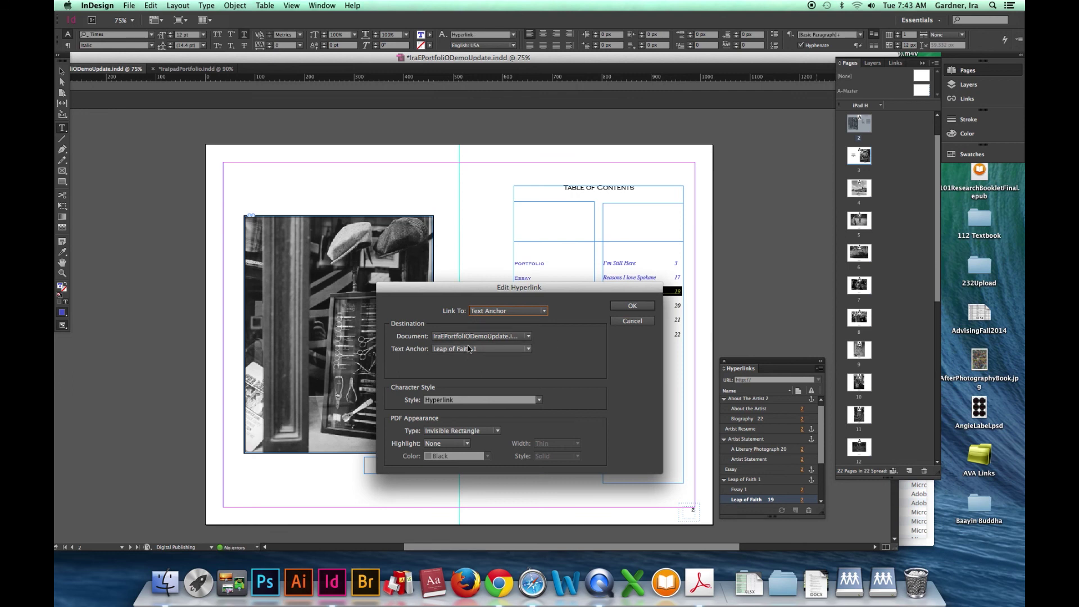
click(449, 399)
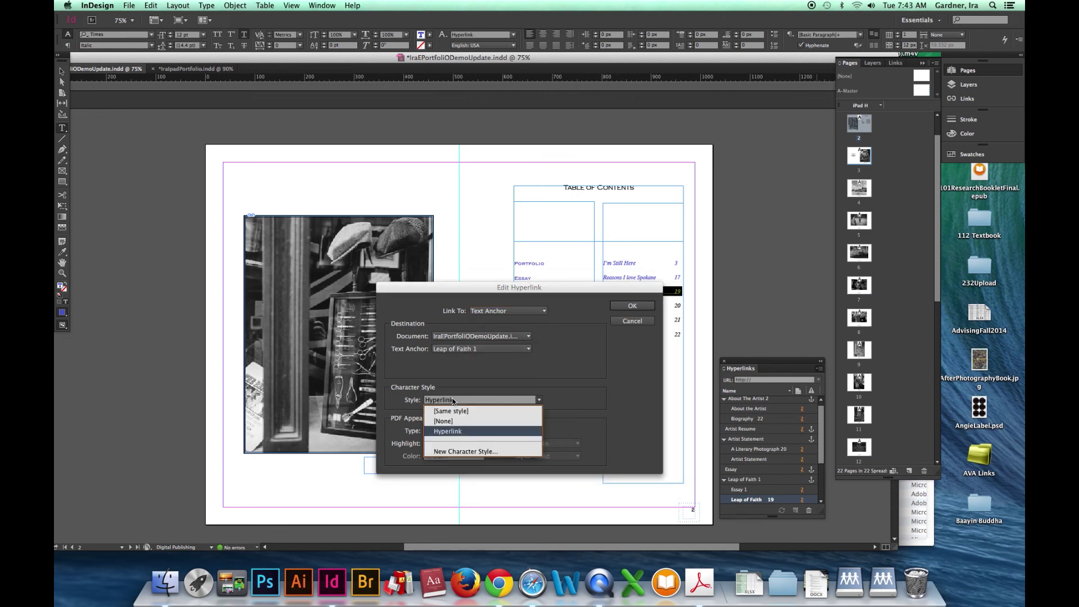
click(449, 422)
click(629, 306)
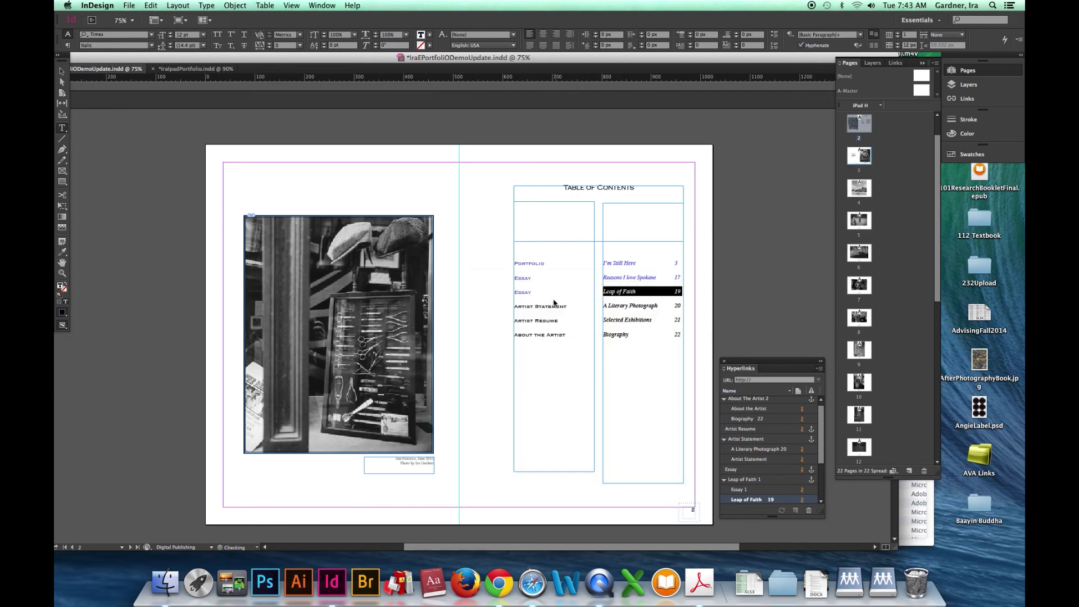
Set the character style to [None] for the hyperlink on the "Essay" entry beside "Leap of Faith"
double_click(526, 294)
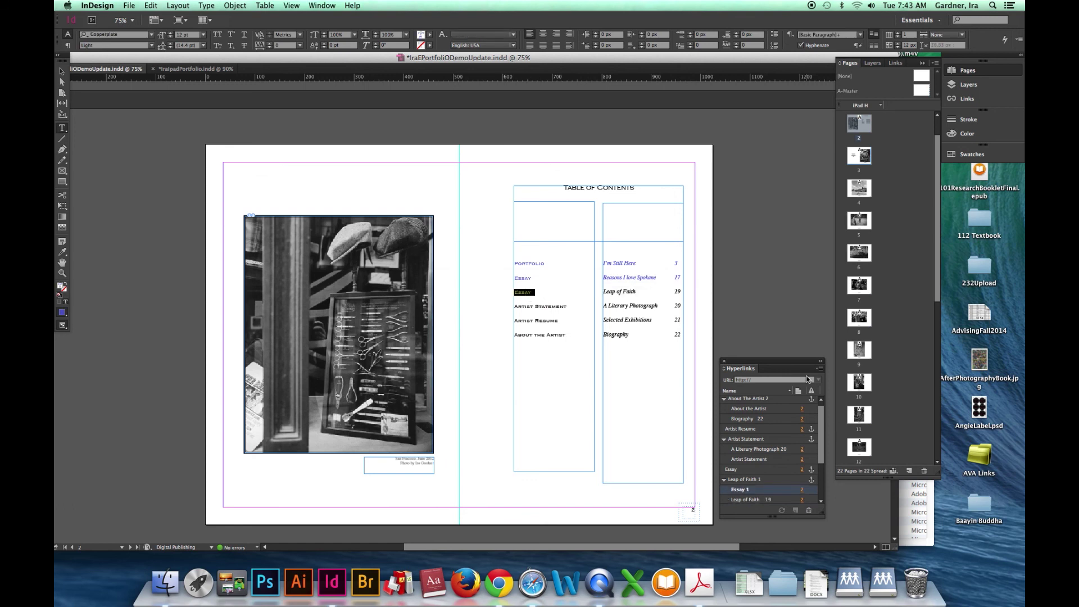
click(819, 369)
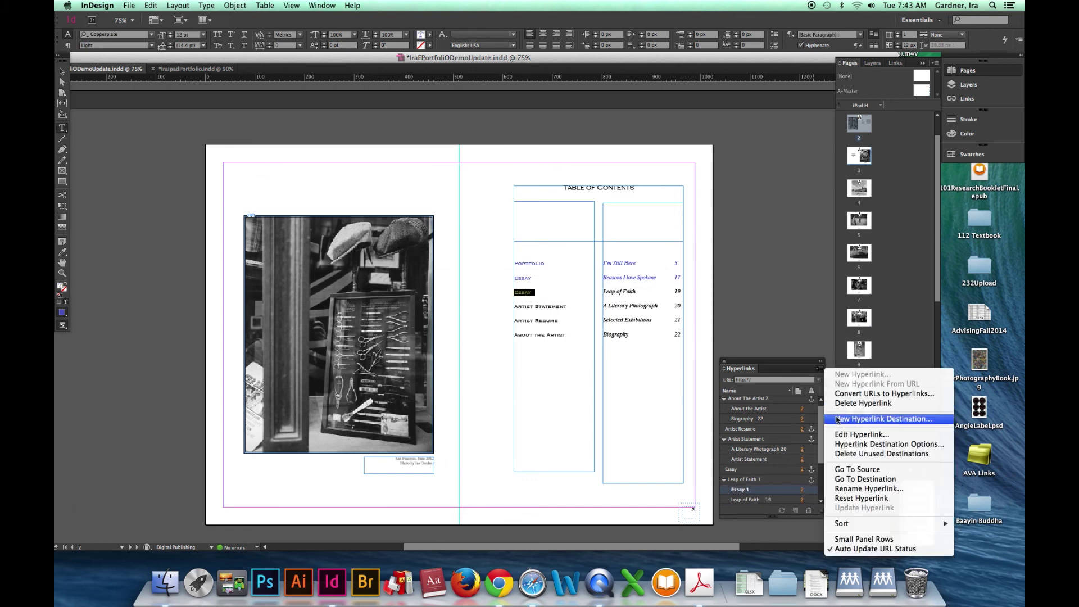
click(839, 433)
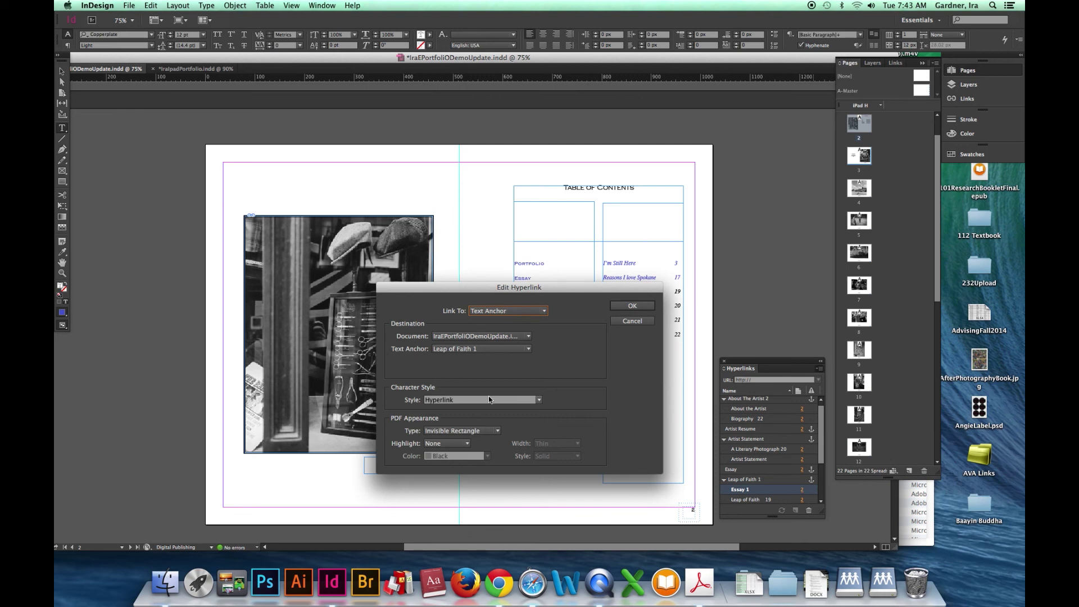
click(488, 400)
click(473, 417)
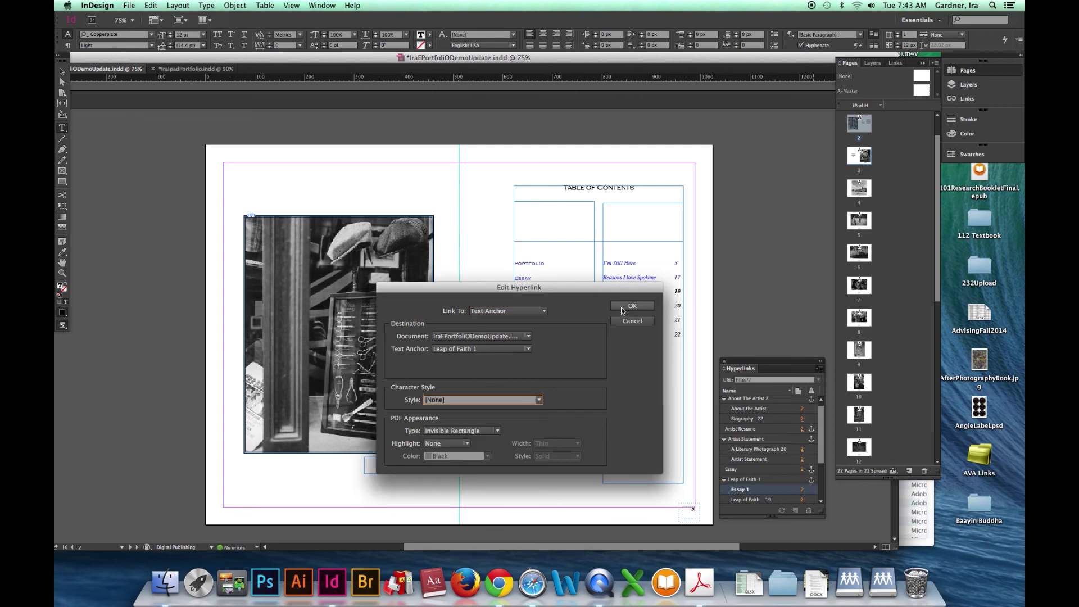
click(621, 308)
Set the character style to [None] for the hyperlink on the "Essay" entry beside "Reasons I love Spokane"
double_click(523, 278)
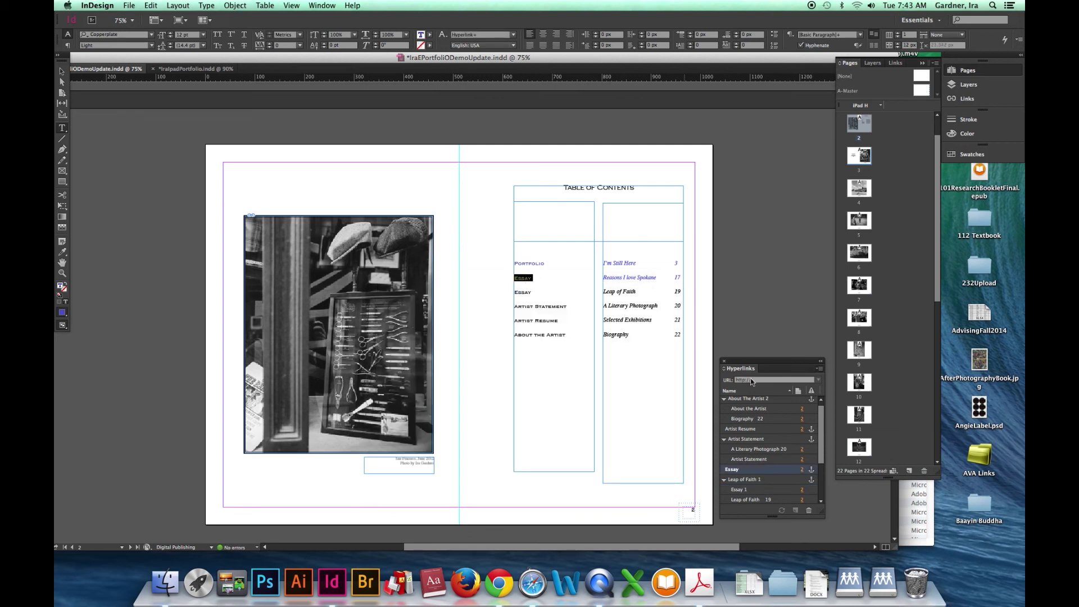
click(819, 369)
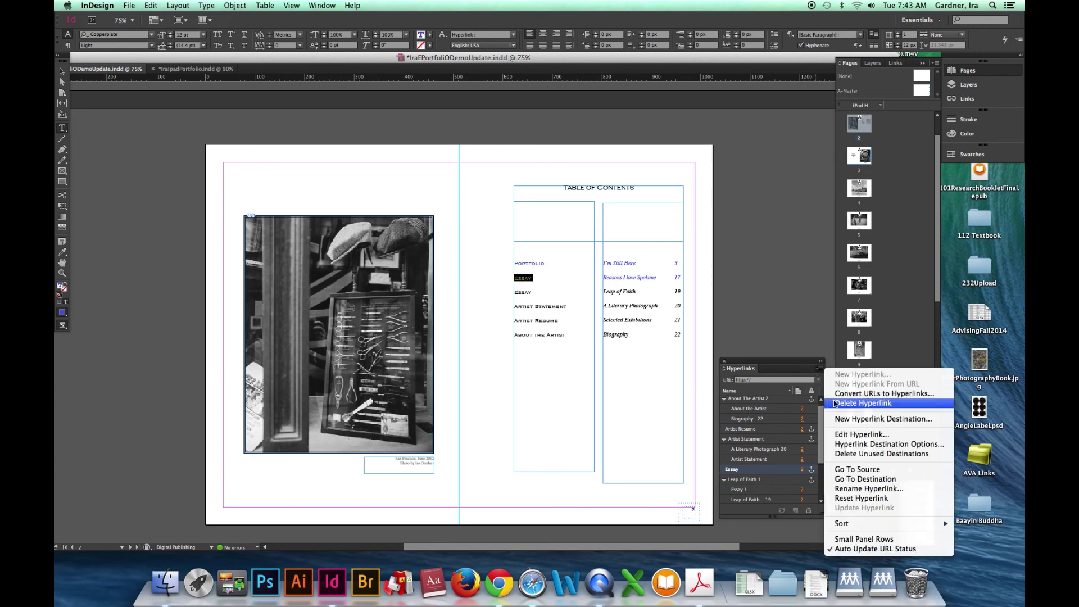
click(837, 435)
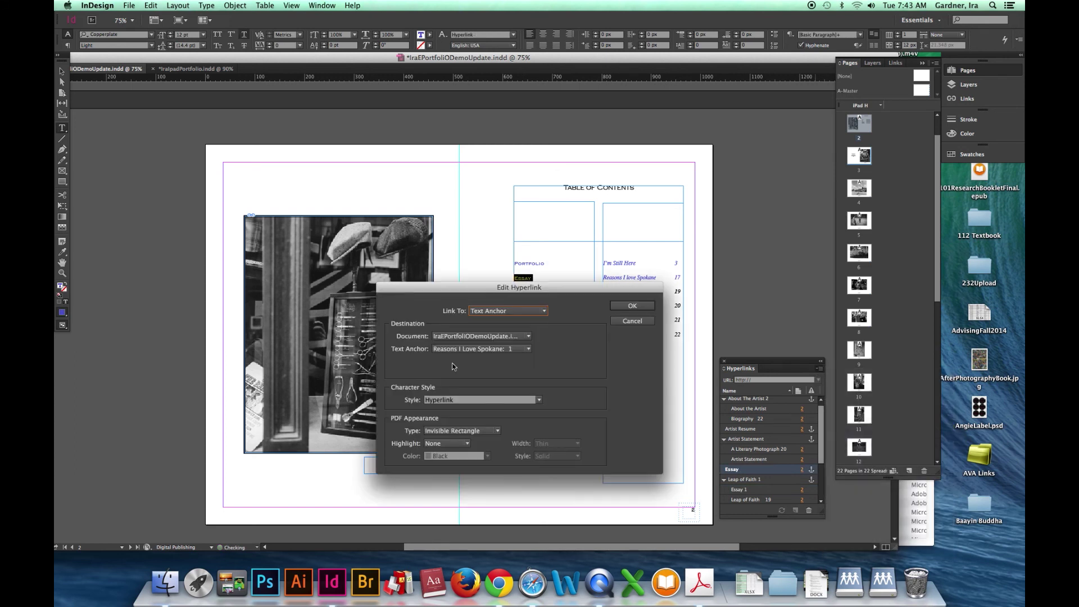
click(460, 400)
click(450, 421)
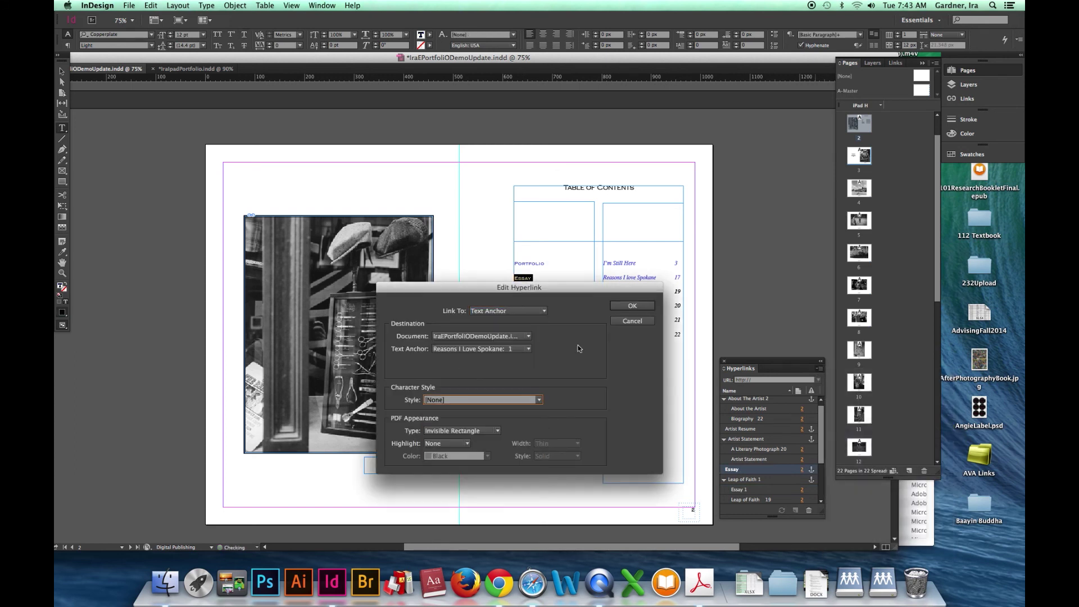
click(631, 305)
Change the "Portfolio" entry's hyperlink to use the character style [None]
double_click(534, 262)
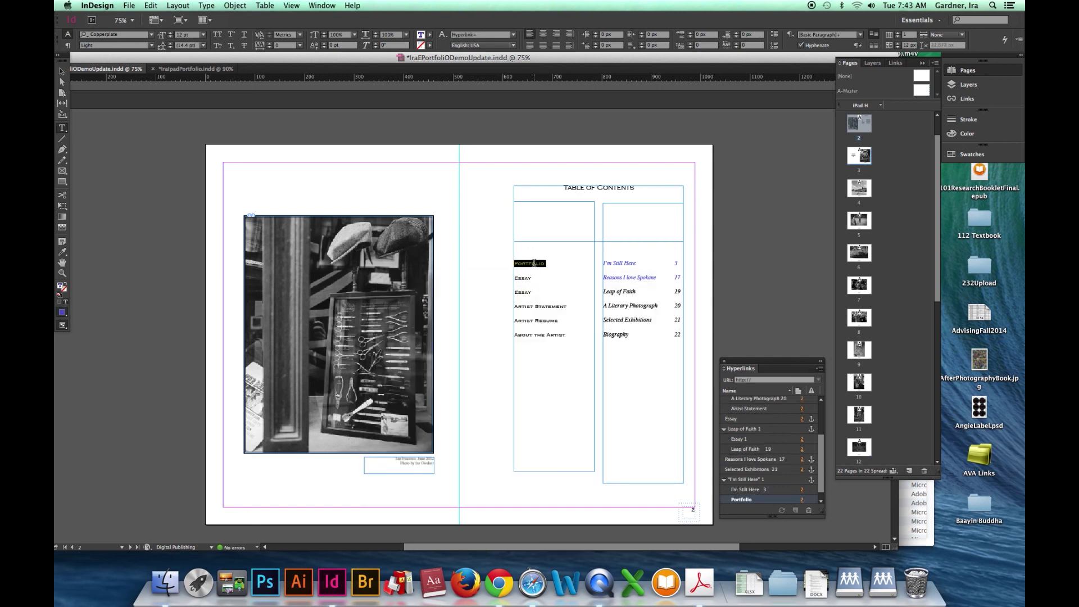
click(819, 369)
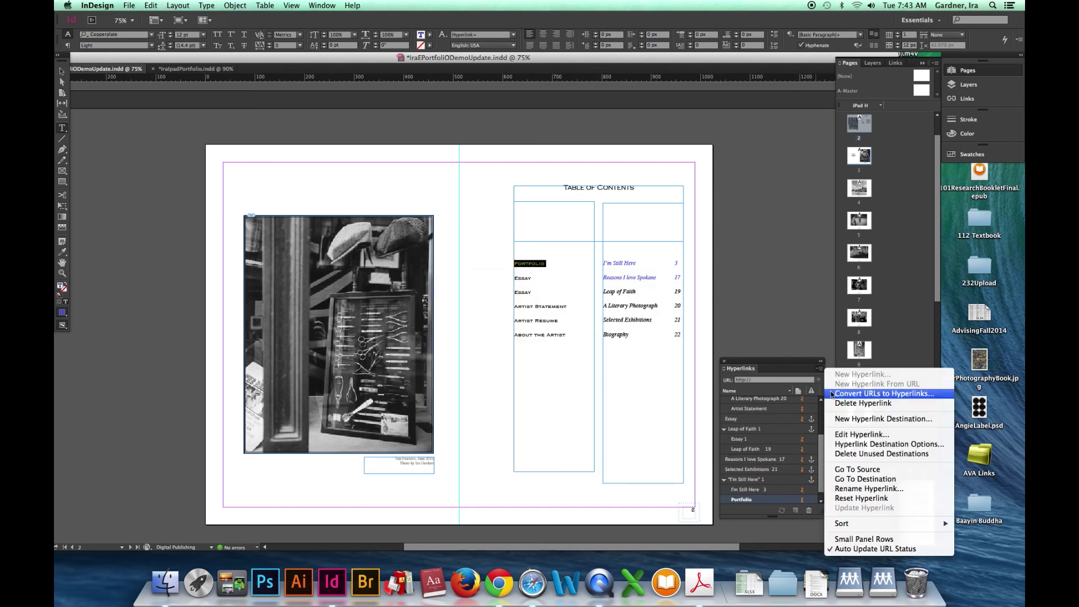
click(844, 438)
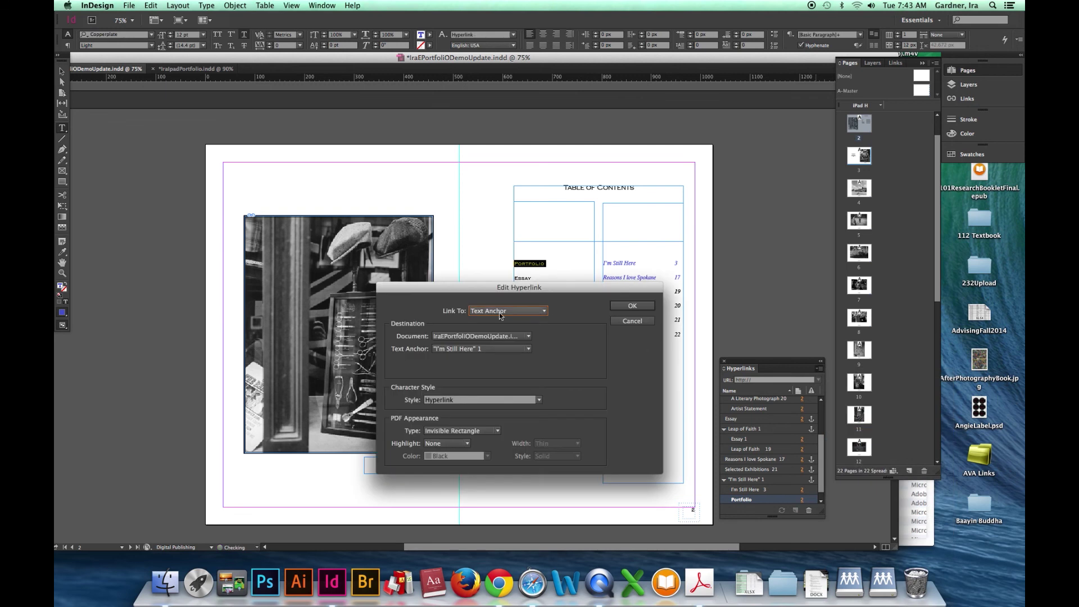
click(454, 399)
click(452, 422)
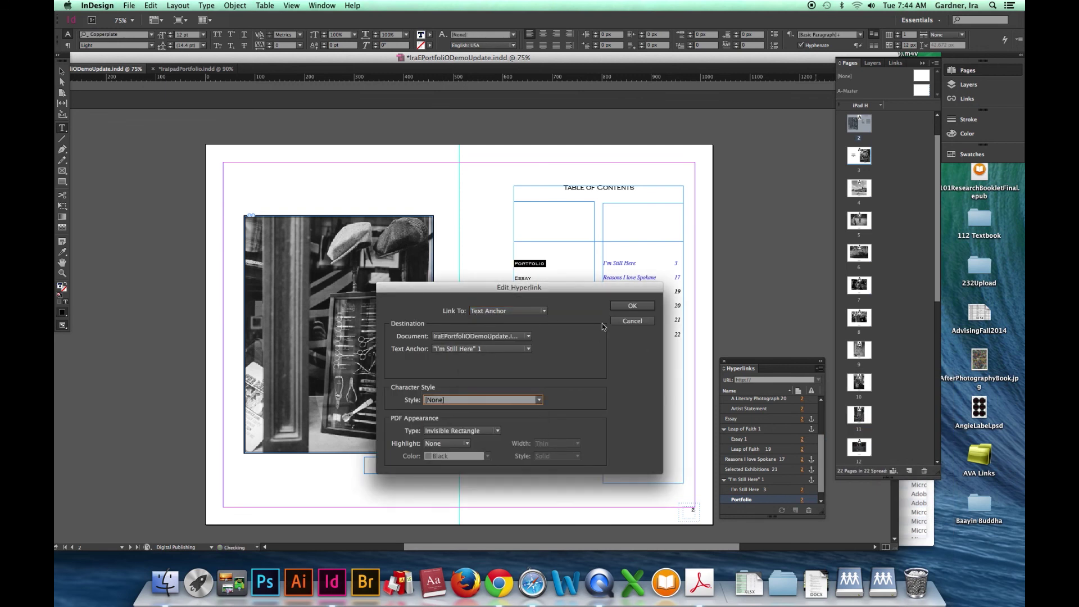
click(632, 306)
Edit the "I'm Still Here" line's hyperlink, keeping the text anchor "I'm Still Here" 1 and setting the character style to [None]
triple_click(627, 263)
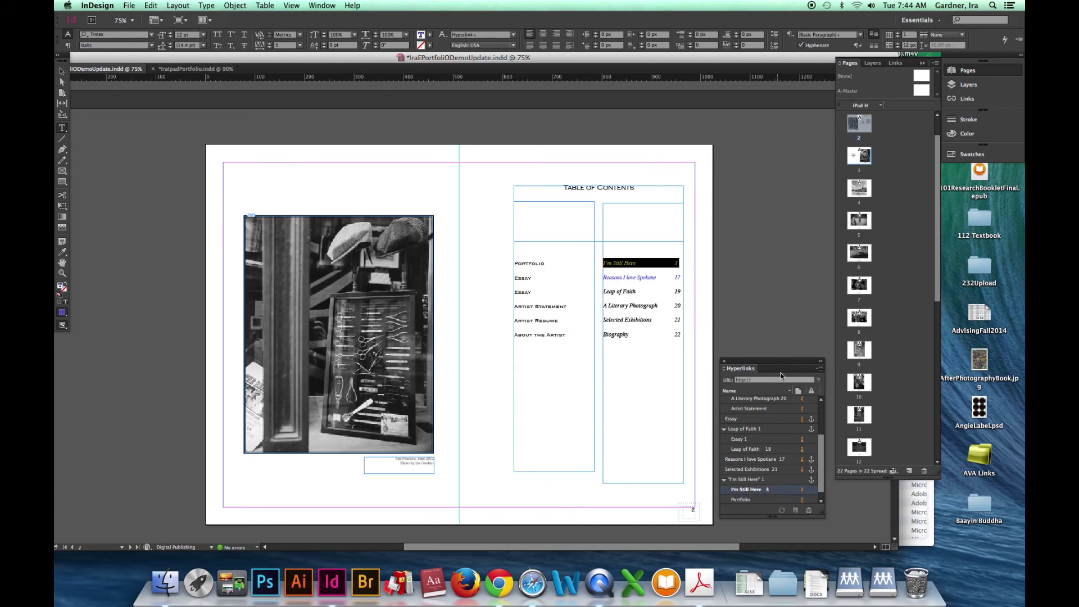
click(820, 369)
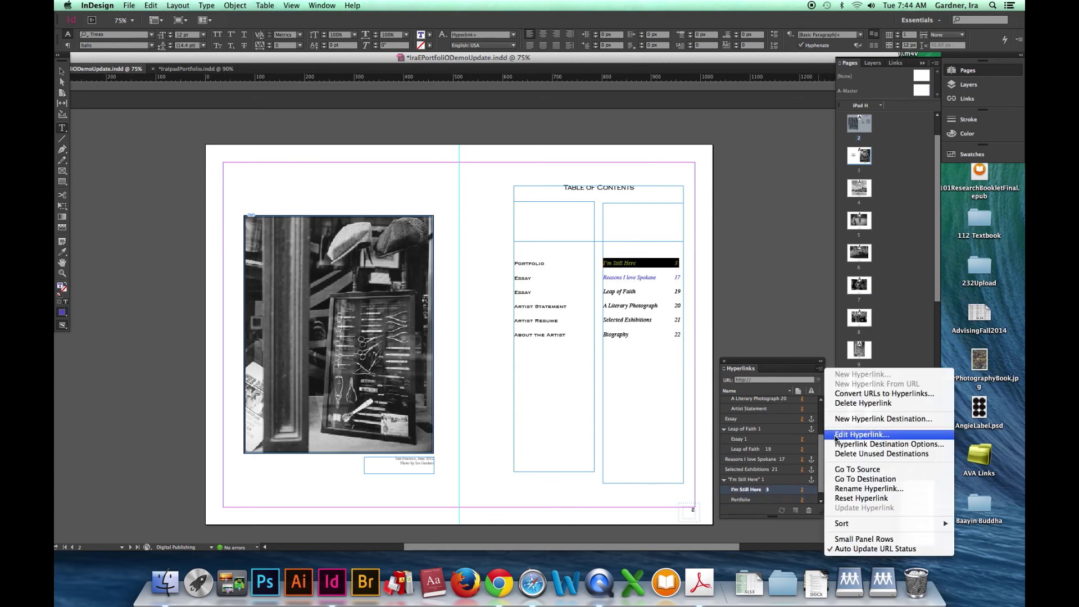
click(882, 437)
click(480, 349)
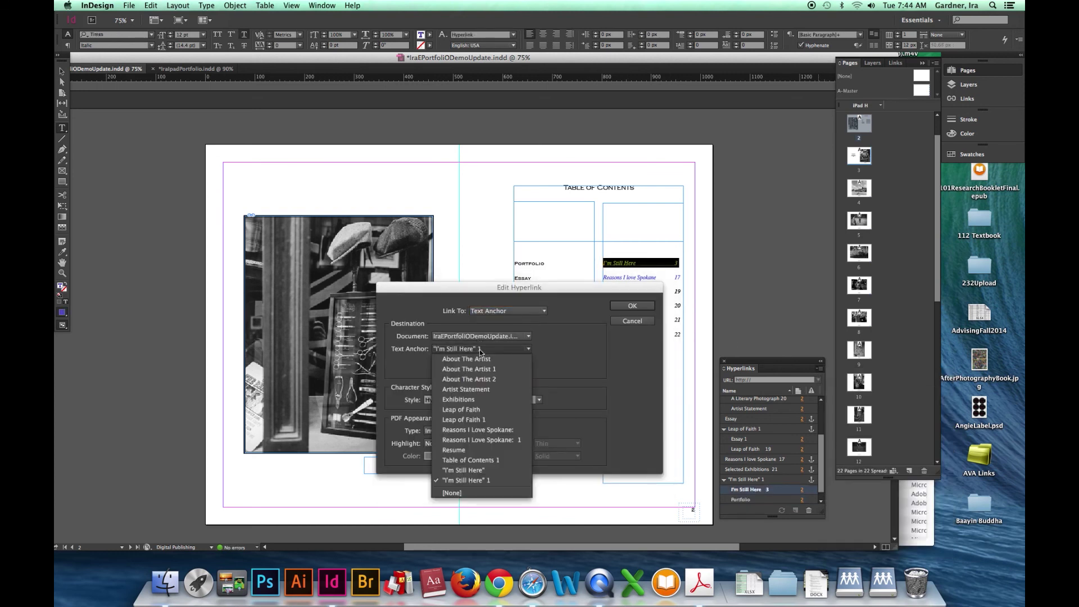
click(480, 350)
click(460, 399)
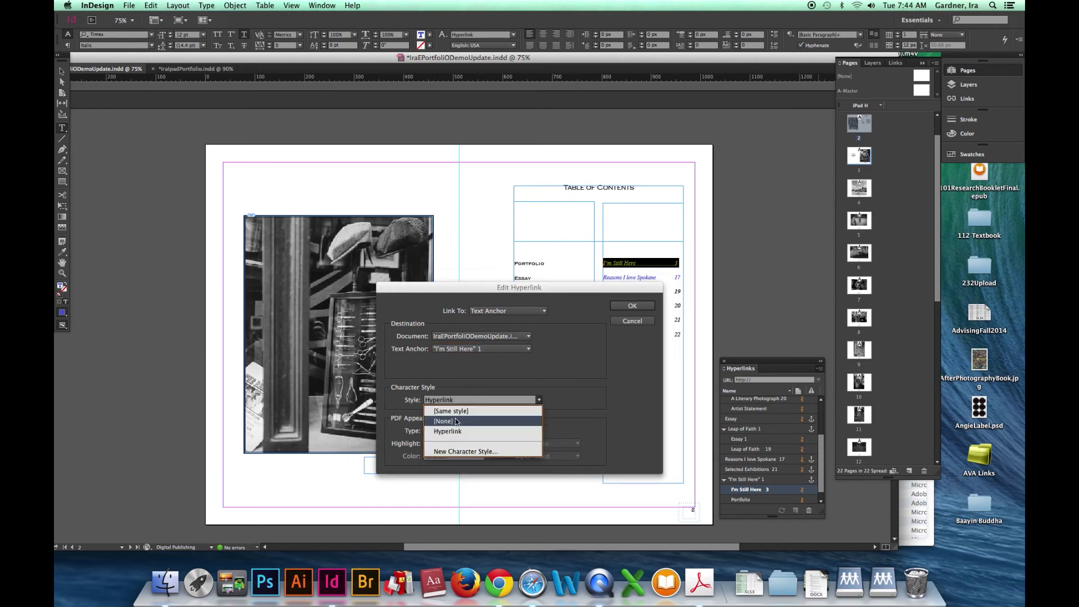
click(458, 412)
click(631, 306)
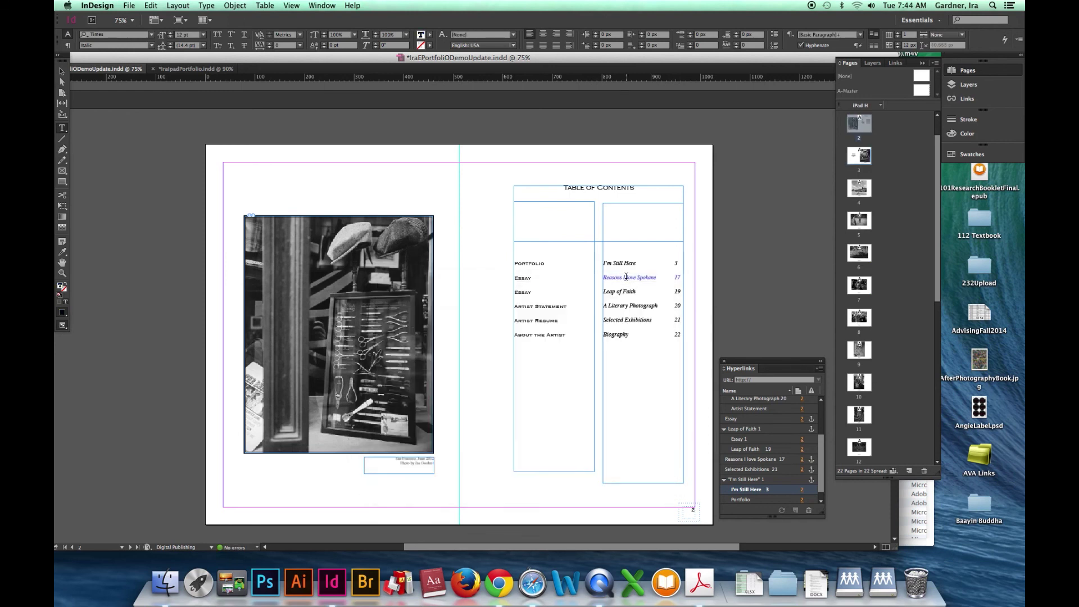
Set the character style of the "Reasons I love Spokane" line's hyperlink to [None]
triple_click(626, 279)
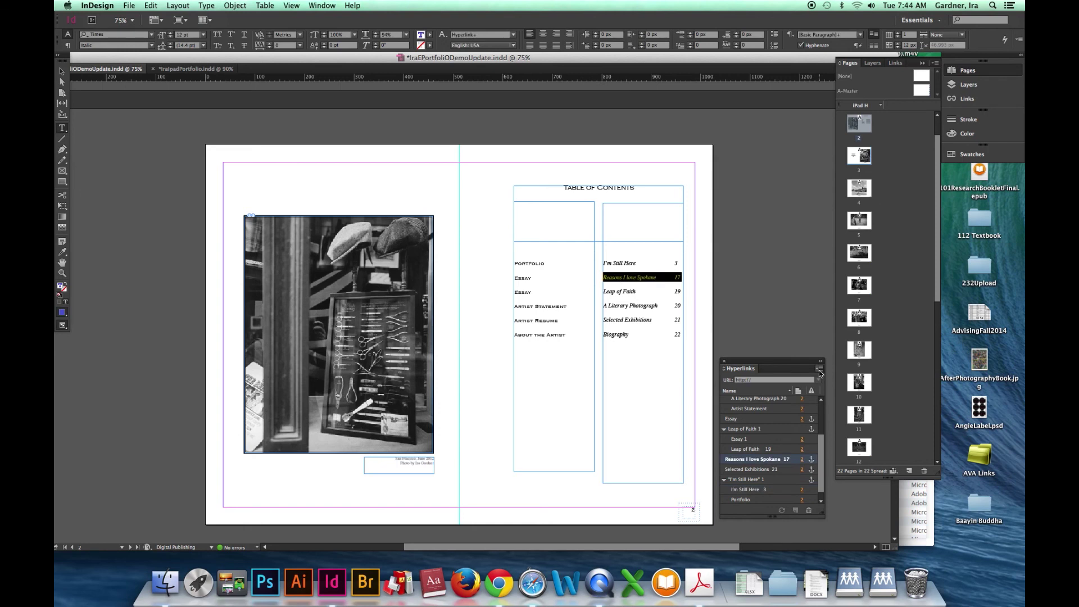
click(820, 369)
click(844, 435)
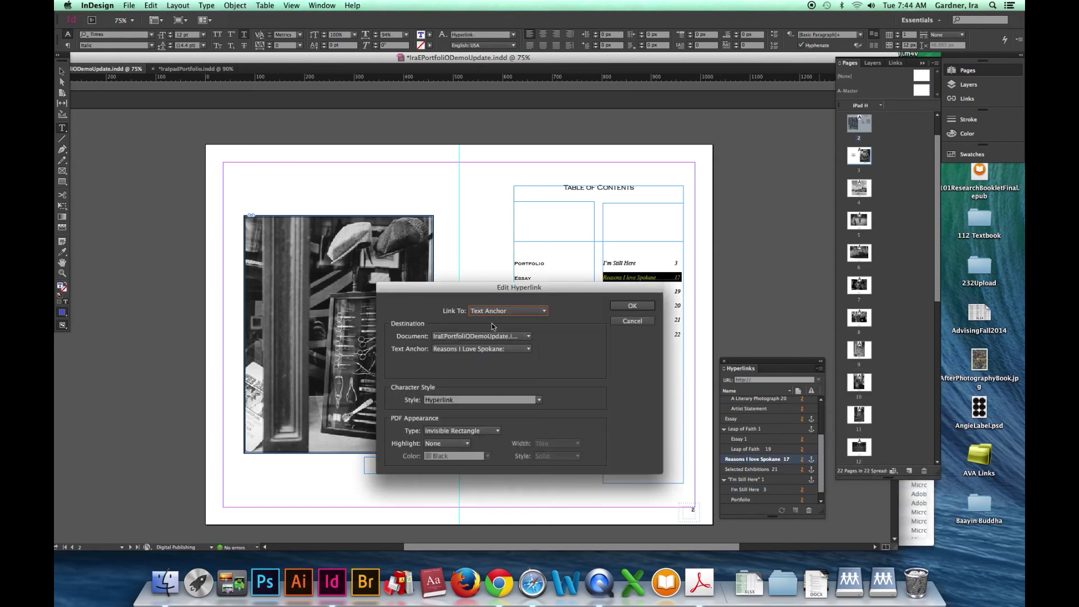
click(446, 397)
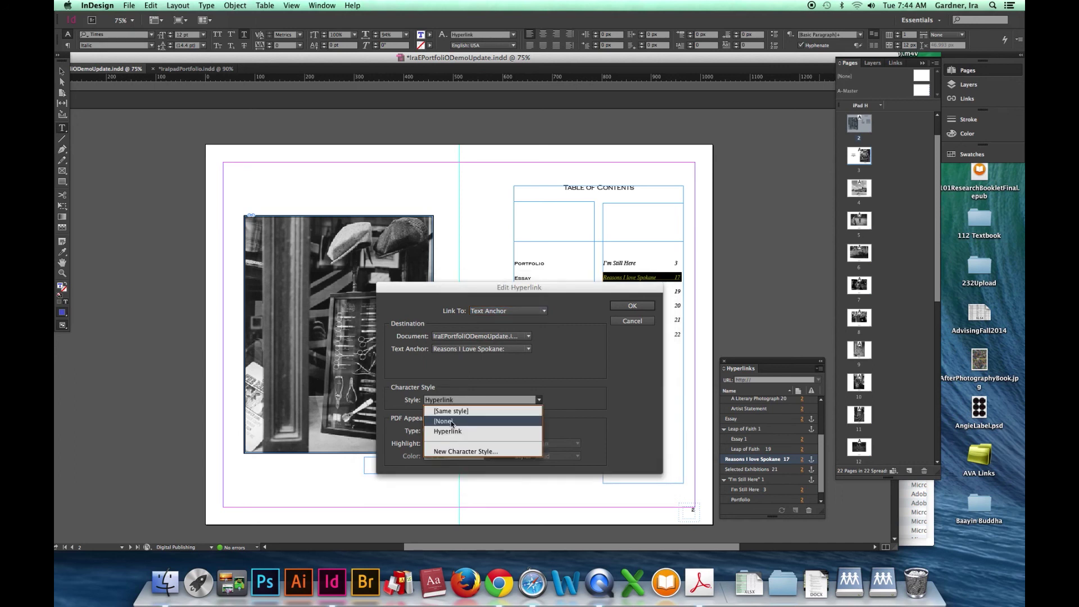
click(450, 410)
click(632, 306)
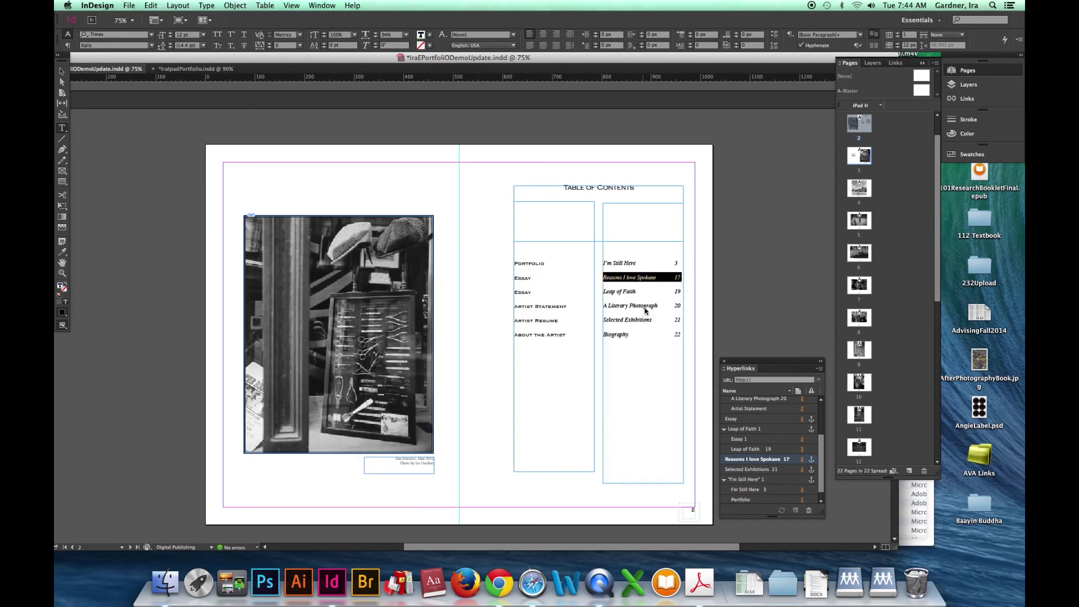
Deselect the table of contents text and open the A-Master page for editing
click(707, 269)
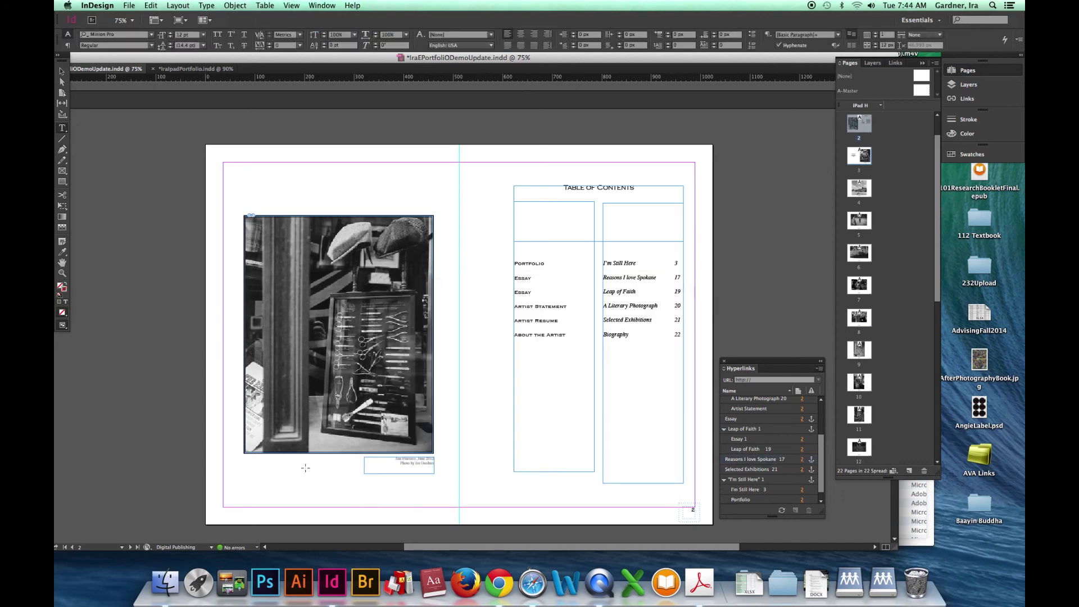
double_click(922, 92)
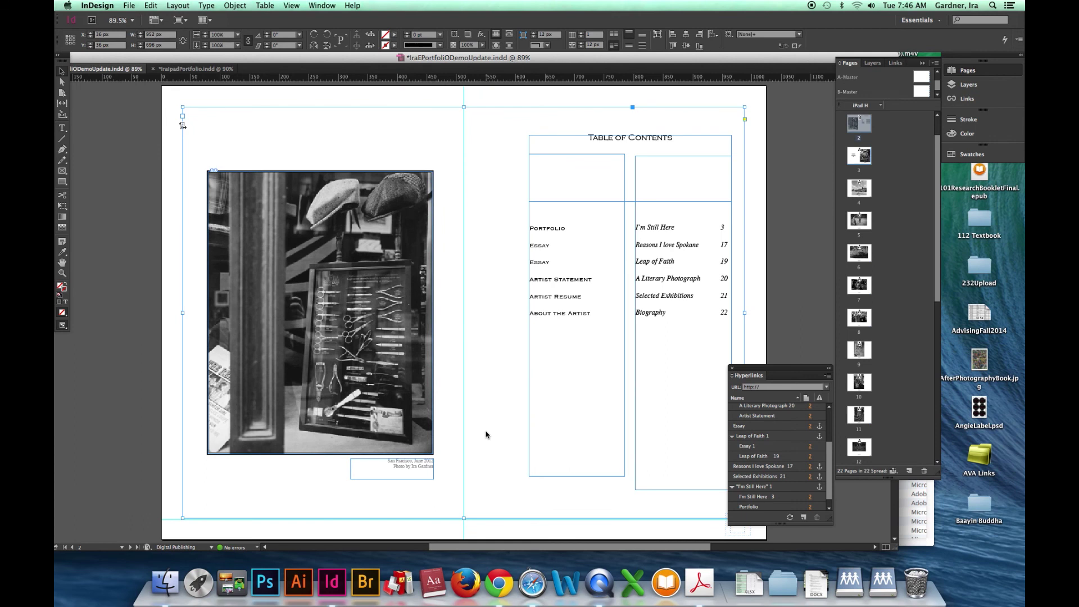
scroll(486, 435, down, 10)
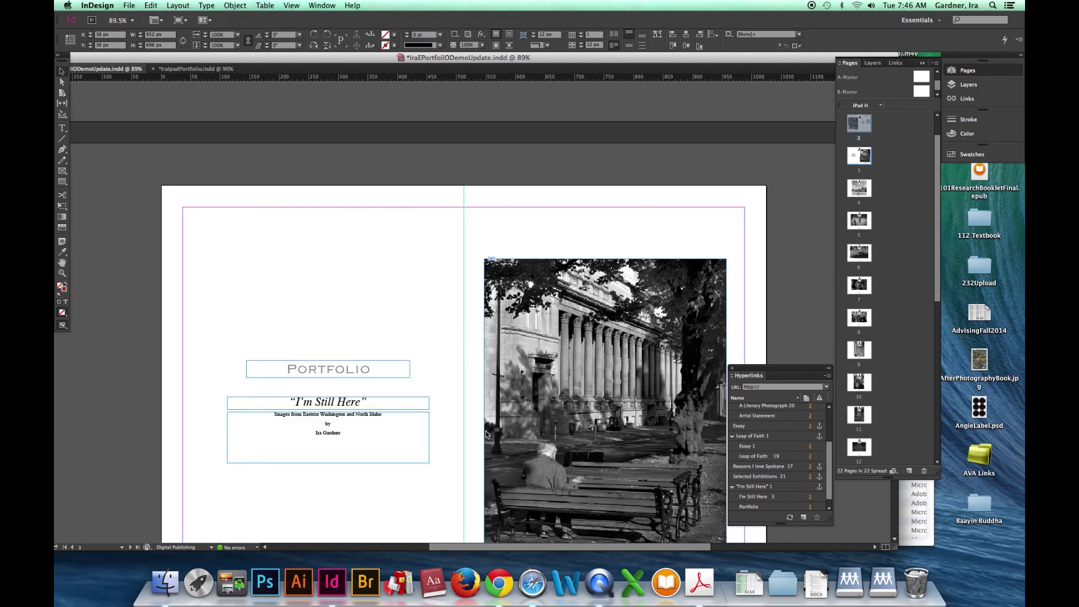
scroll(458, 424, down, 8)
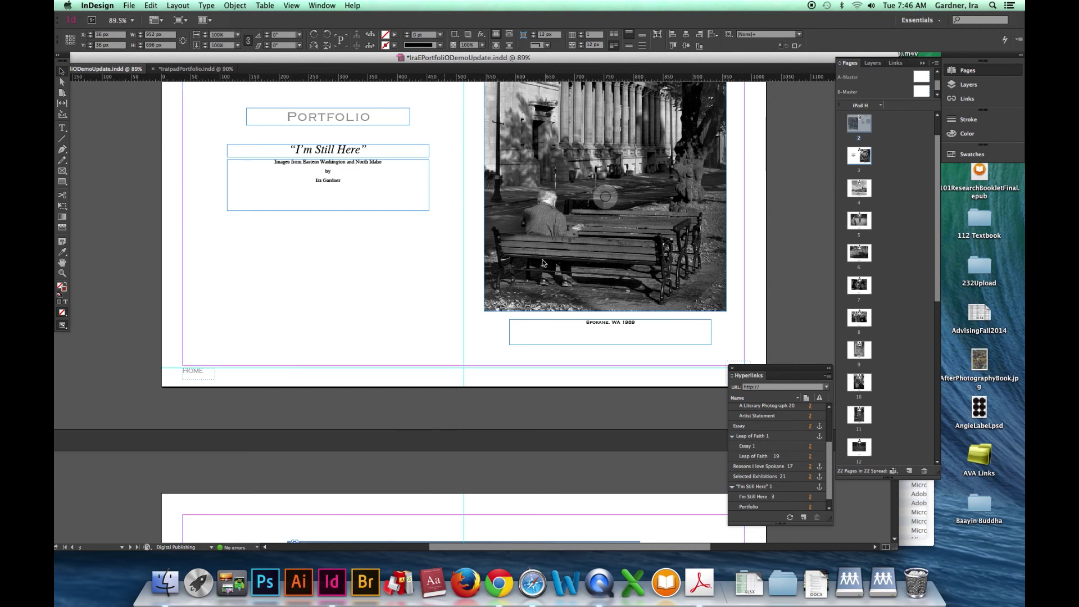
double_click(922, 79)
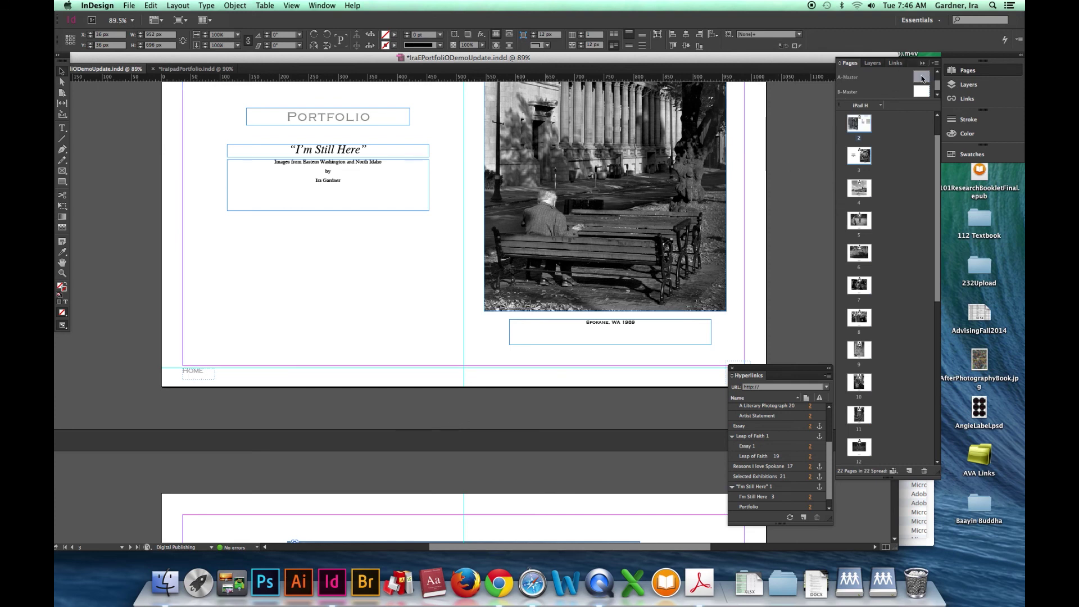
Hyperlink the master page's "Home" text to the text anchor Table of Contents 1, with character style [None]
click(203, 472)
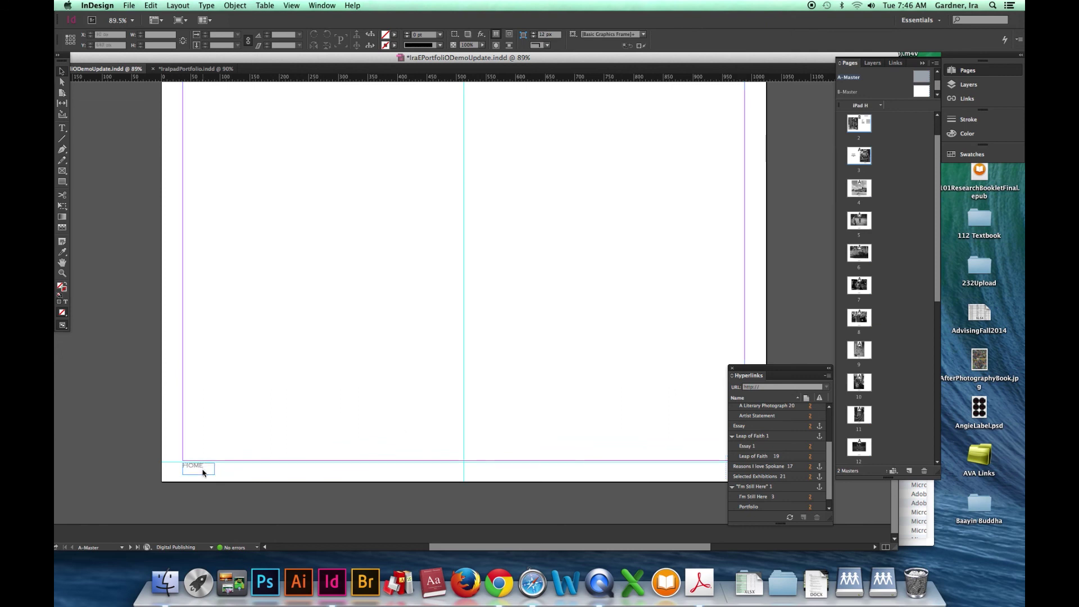
click(199, 471)
double_click(206, 472)
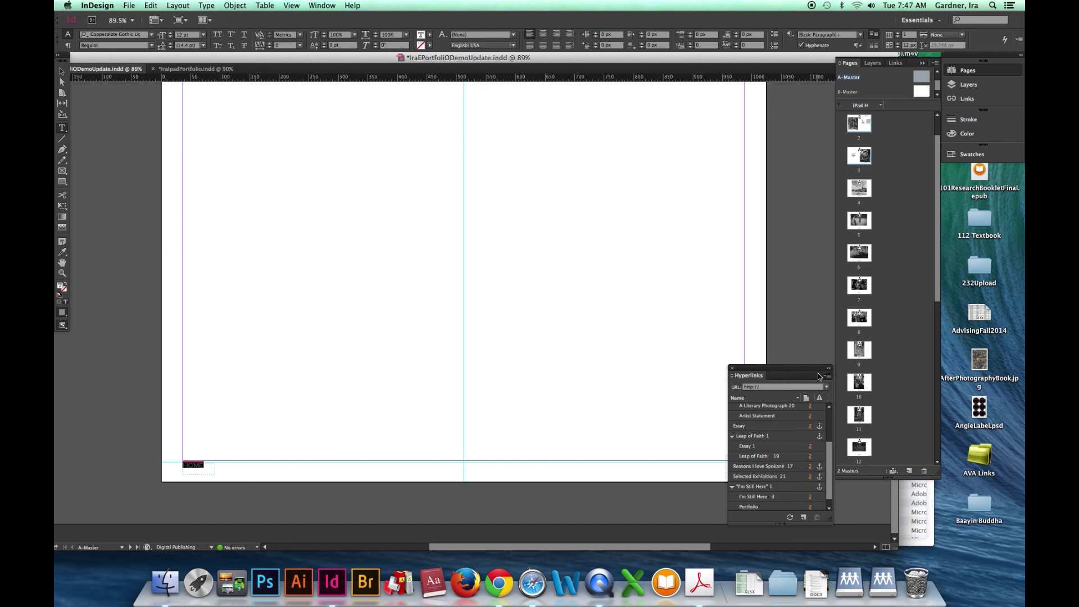
click(827, 375)
click(857, 379)
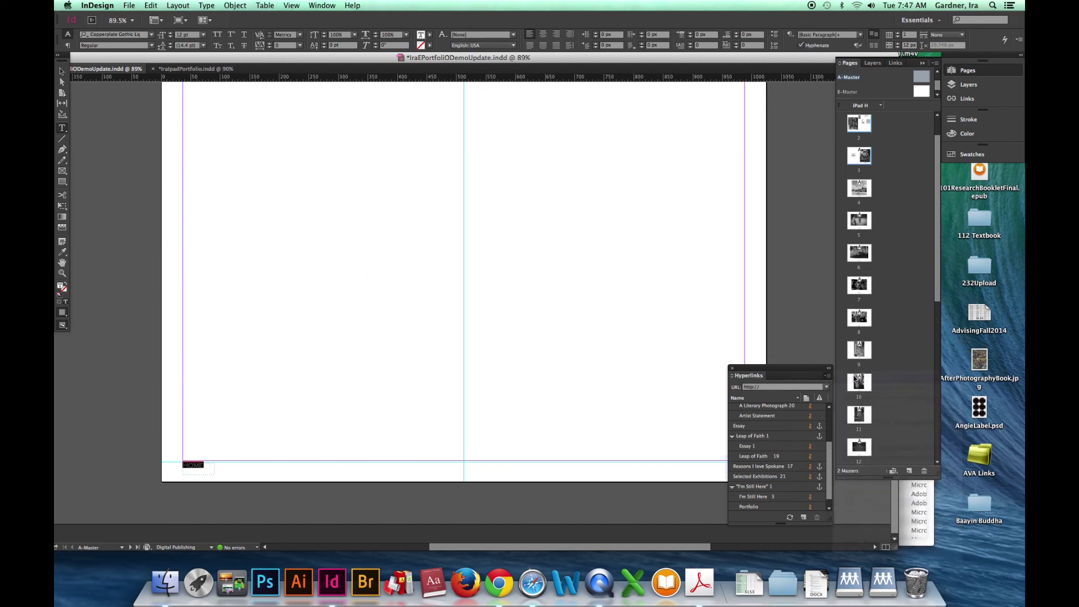
click(455, 349)
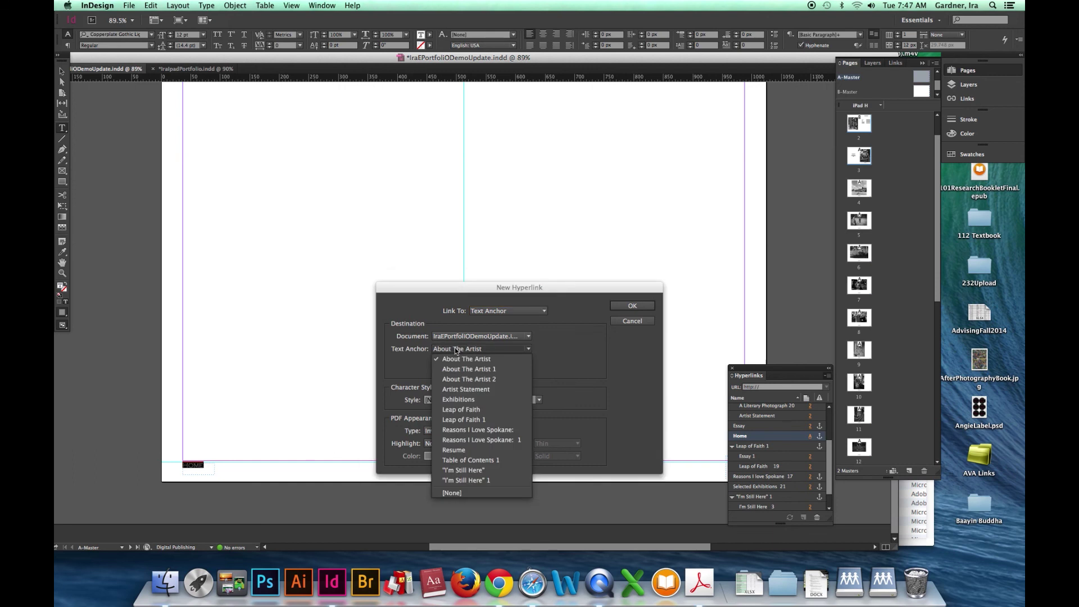
click(471, 460)
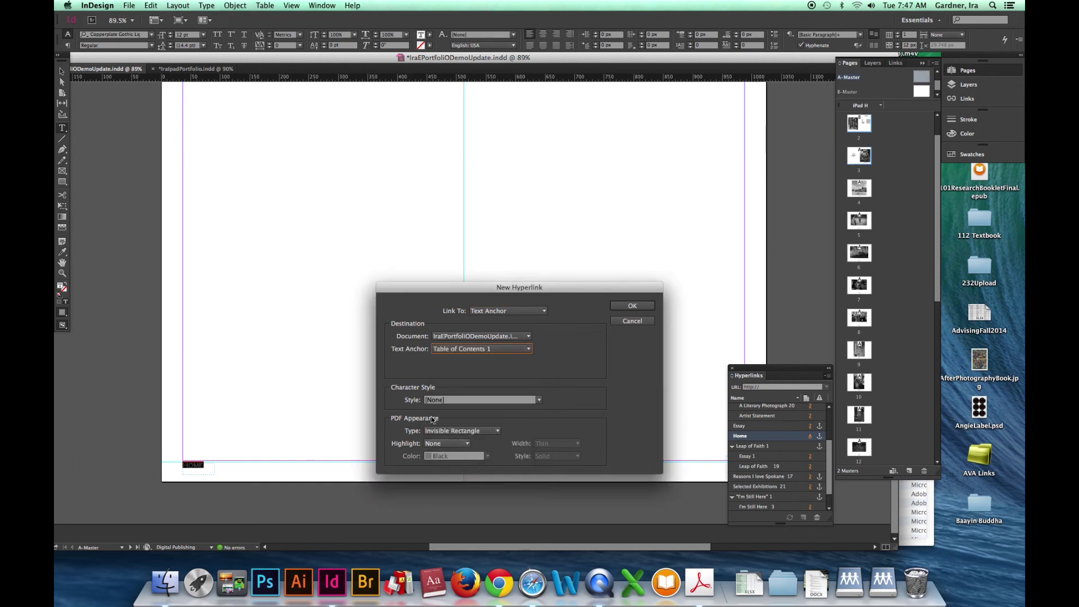
click(621, 307)
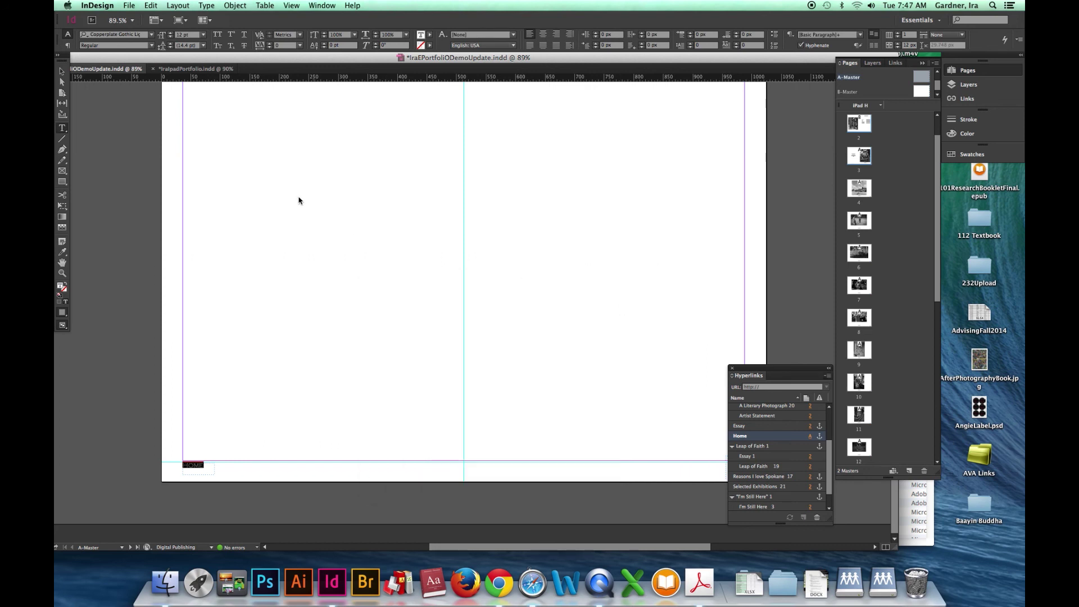
Return to page 4 and check across the document spreads where the "Home" text appears
double_click(856, 189)
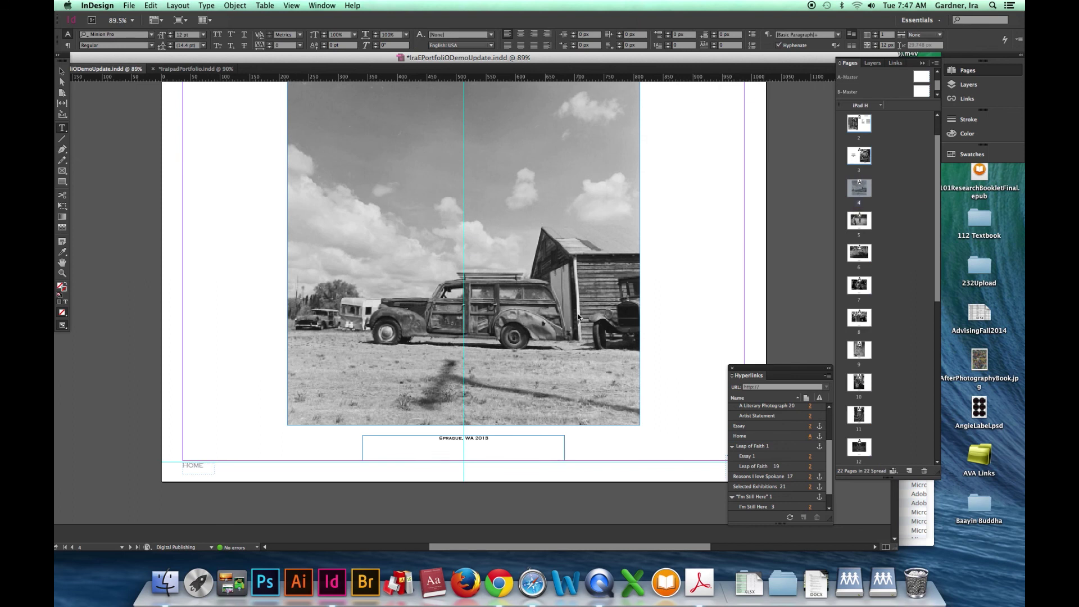
scroll(579, 318, up, 15)
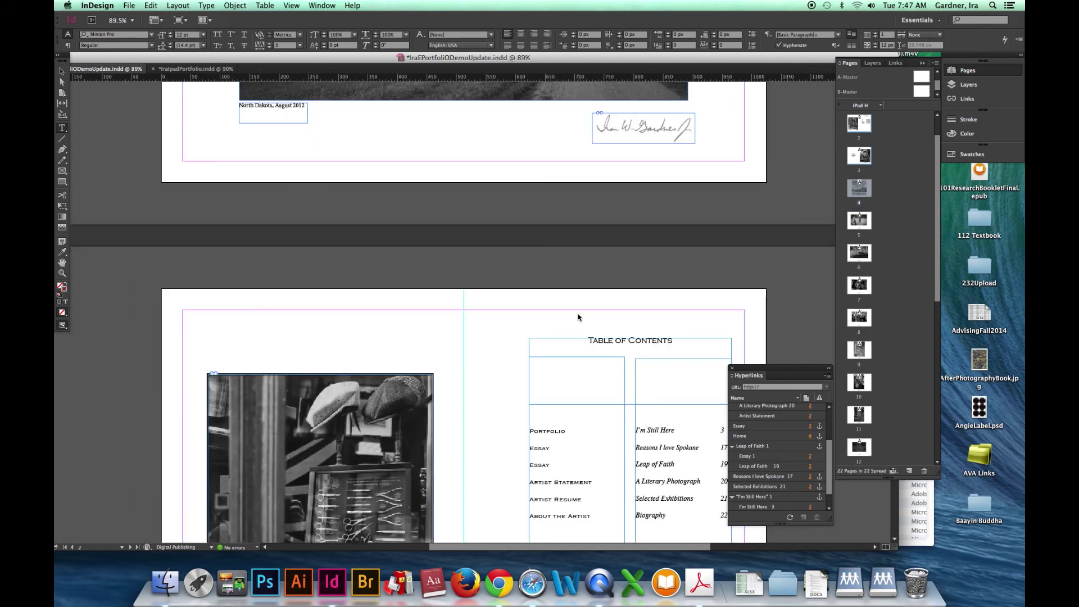
scroll(503, 367, down, 10)
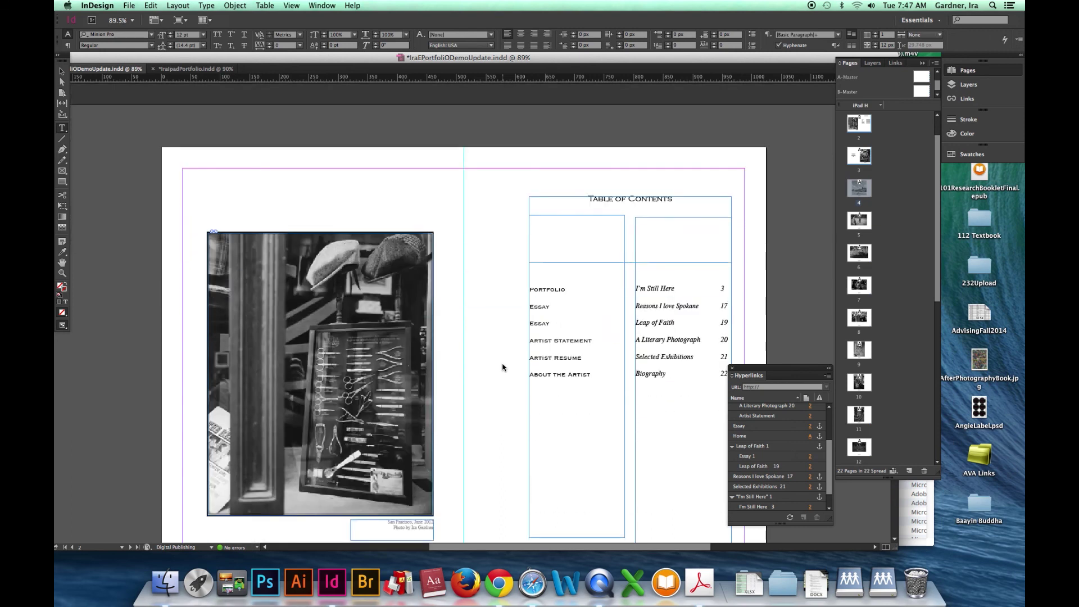
scroll(503, 367, down, 20)
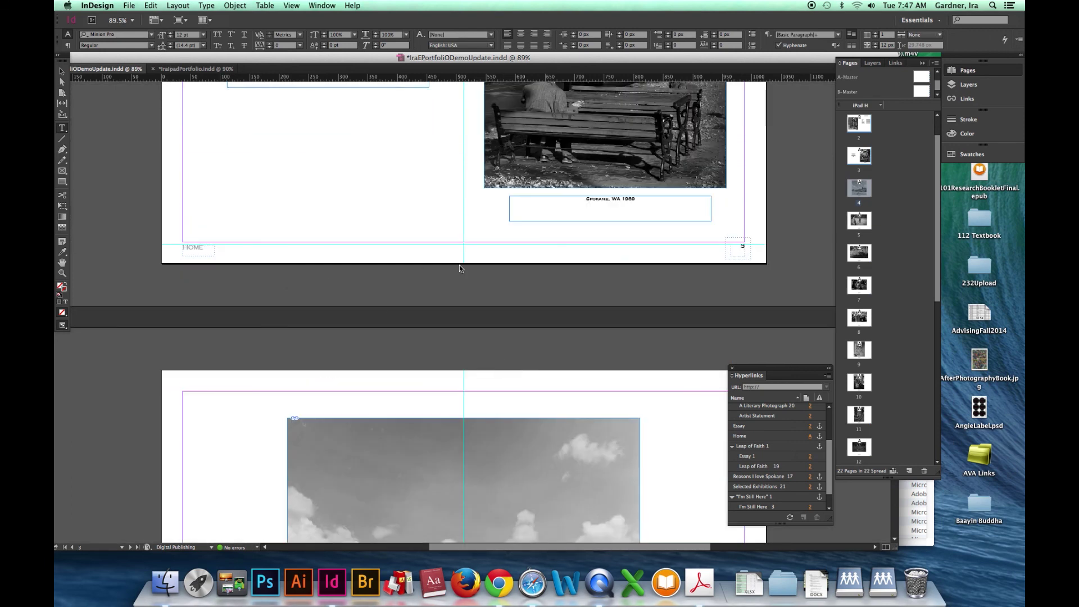
scroll(460, 268, down, 15)
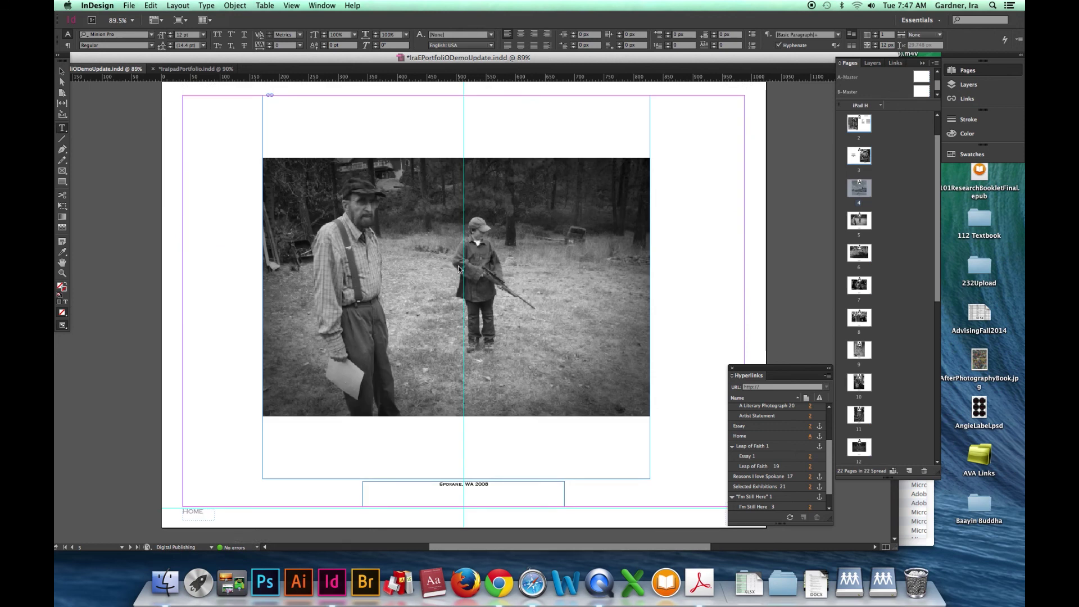
Start Presentation screen mode and page back to the cover of the portfolio
click(291, 6)
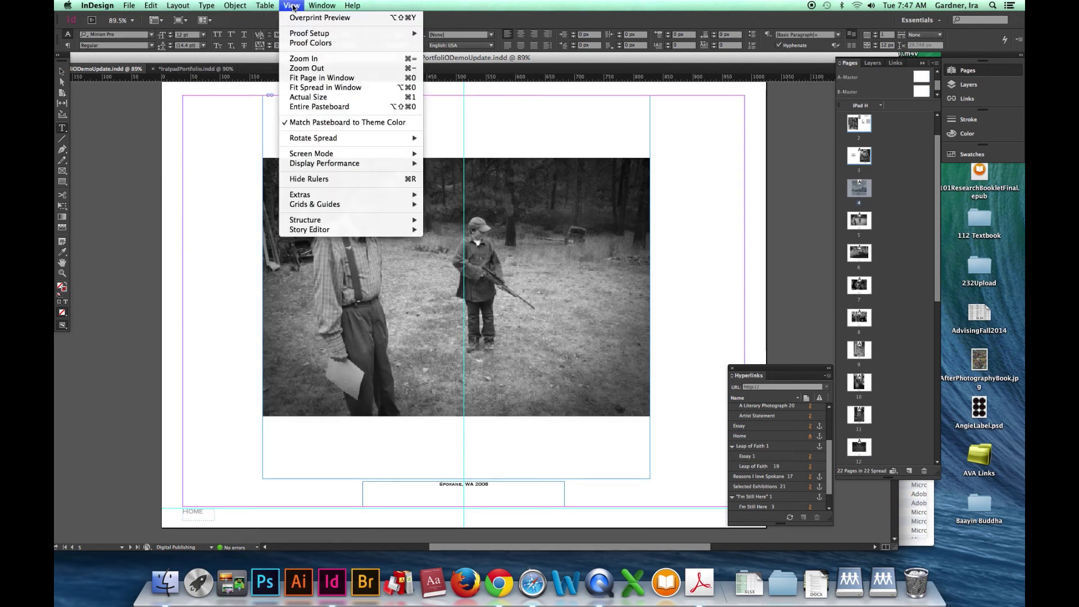
mouse_move(332, 154)
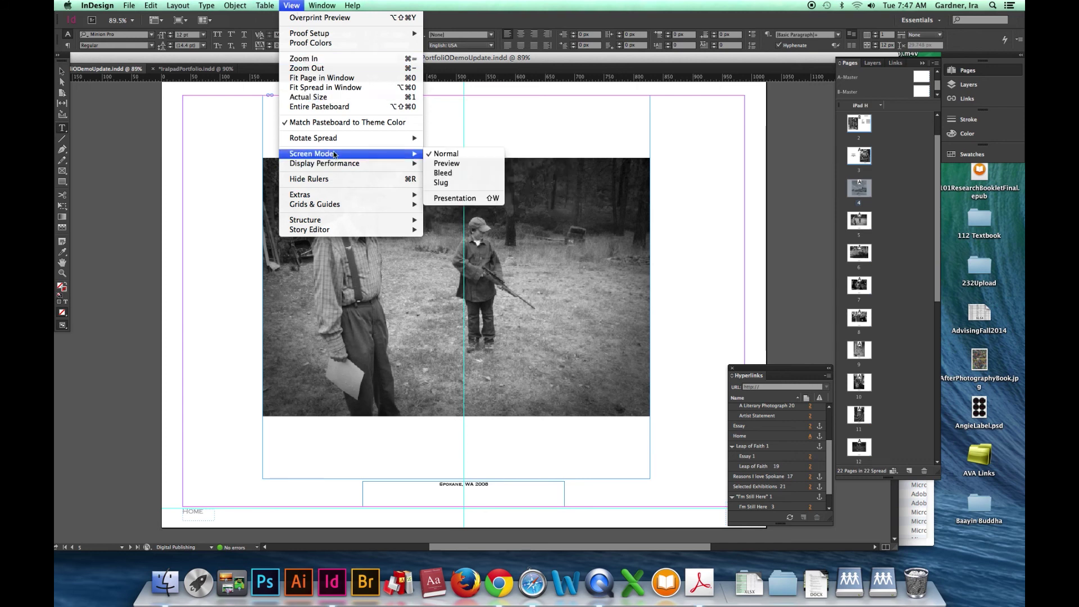
click(497, 198)
key(Left)
key(Left)
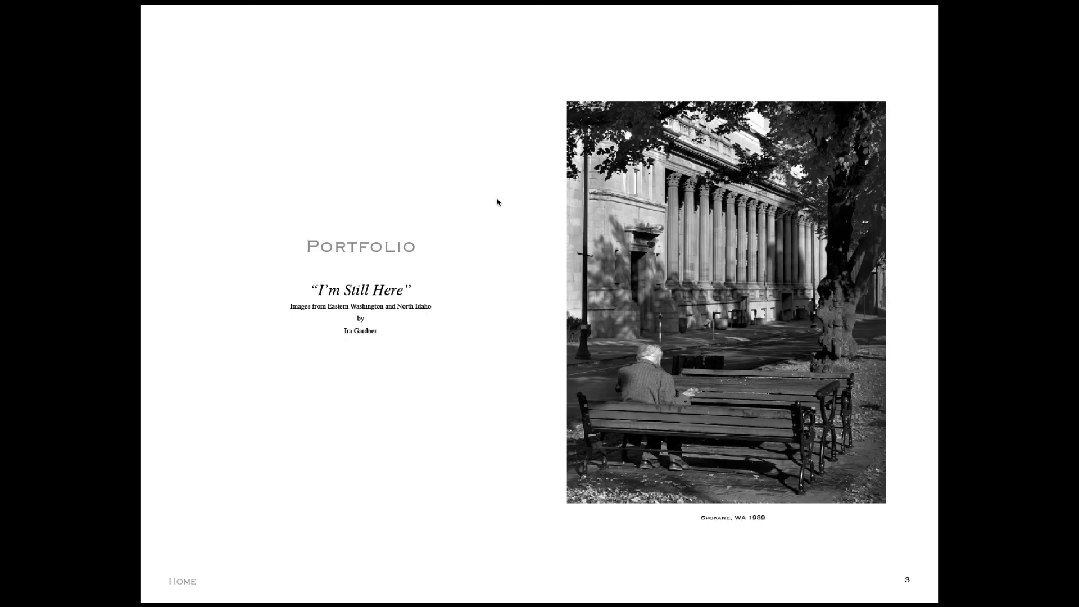
key(Left)
key(Left)
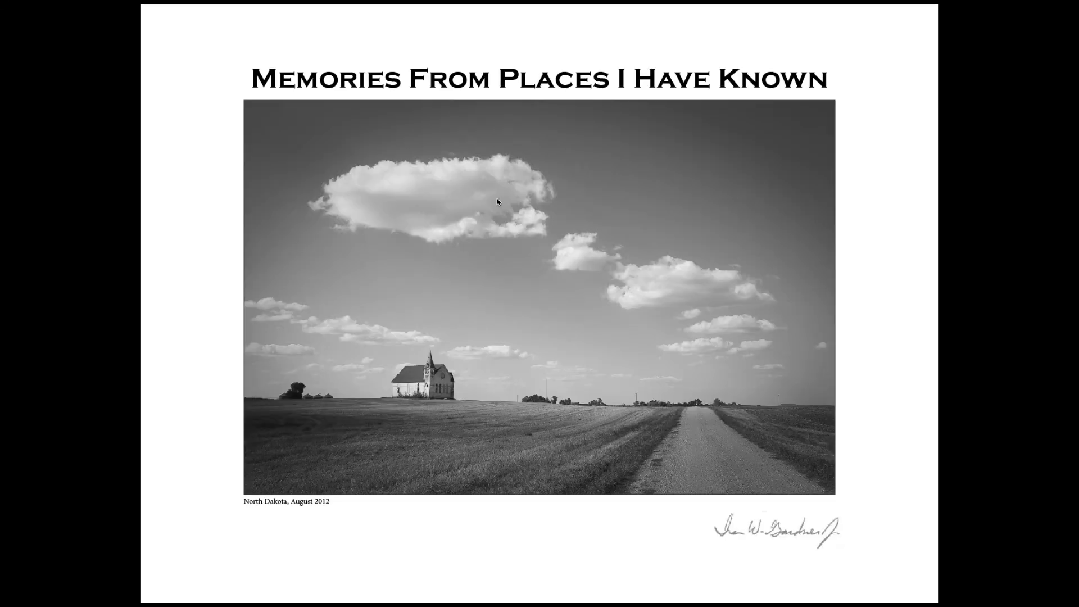
Review the presented pages from the table of contents through page 13, go back to page 12 and exit Presentation mode
key(Right)
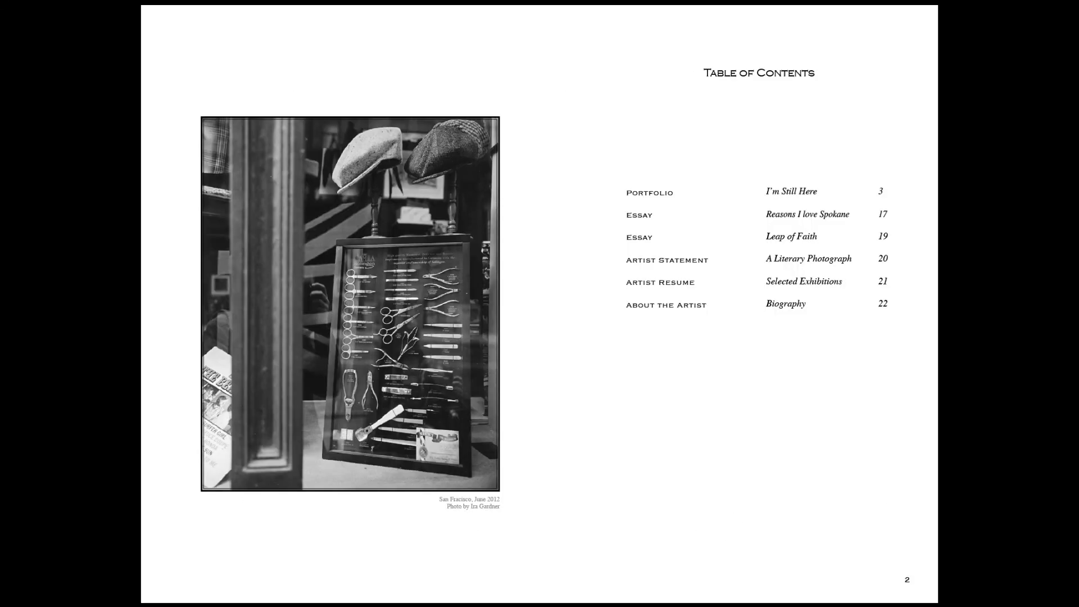
key(Right)
key(Right)
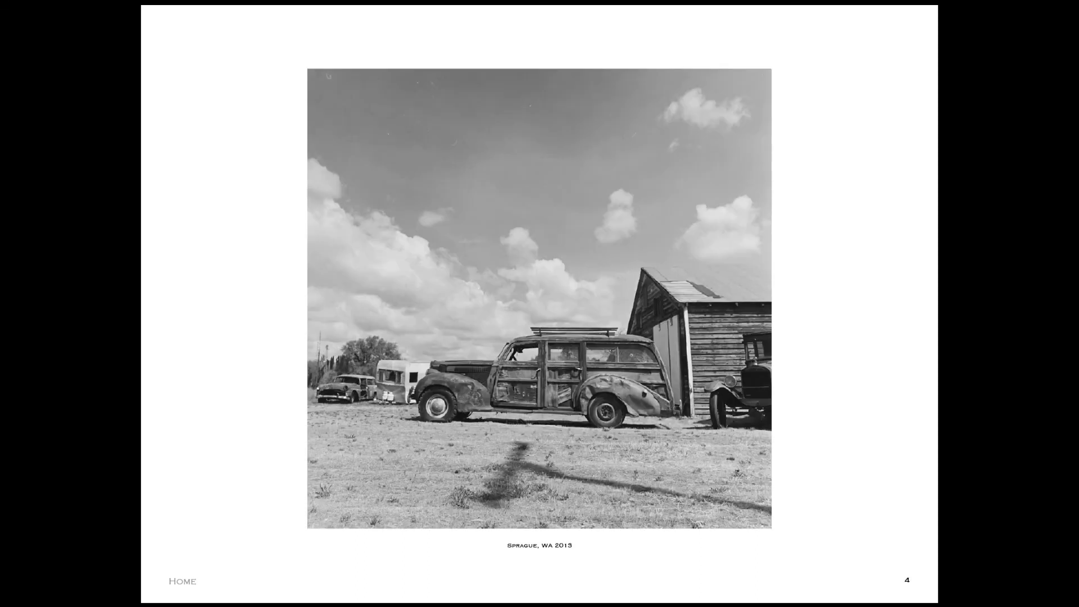
key(Right)
key(Right)
key(Right)
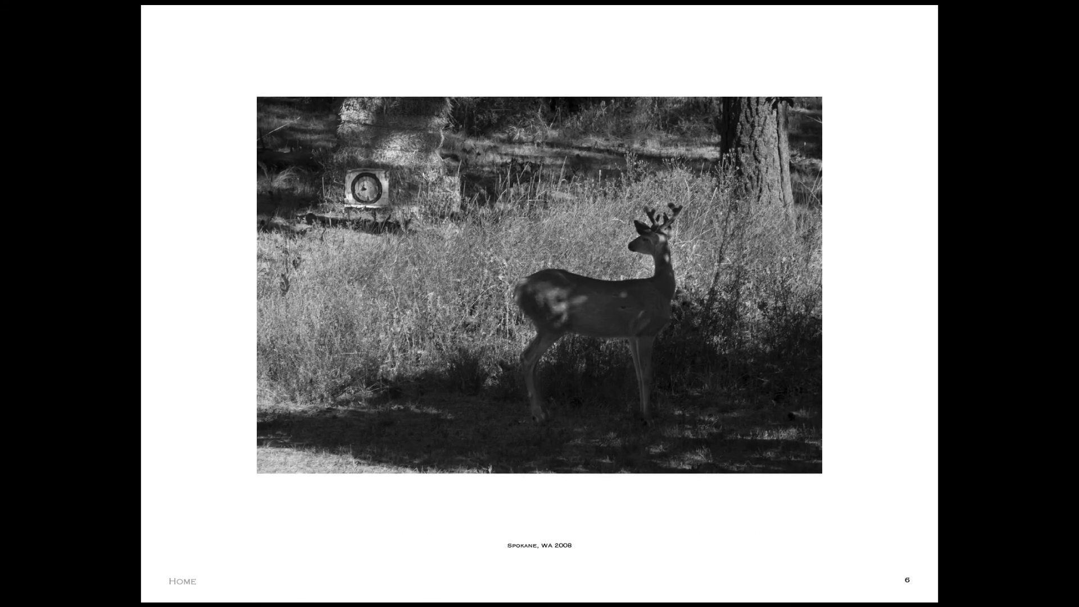
key(Right)
key(Right)
key(Right)
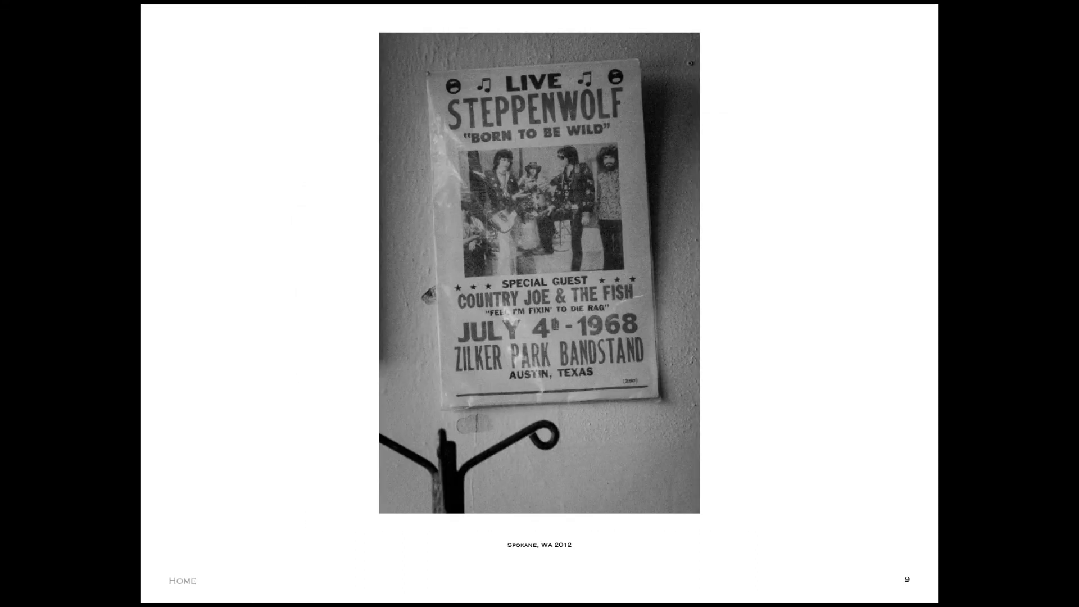
key(Right)
key(Right)
key(Right)
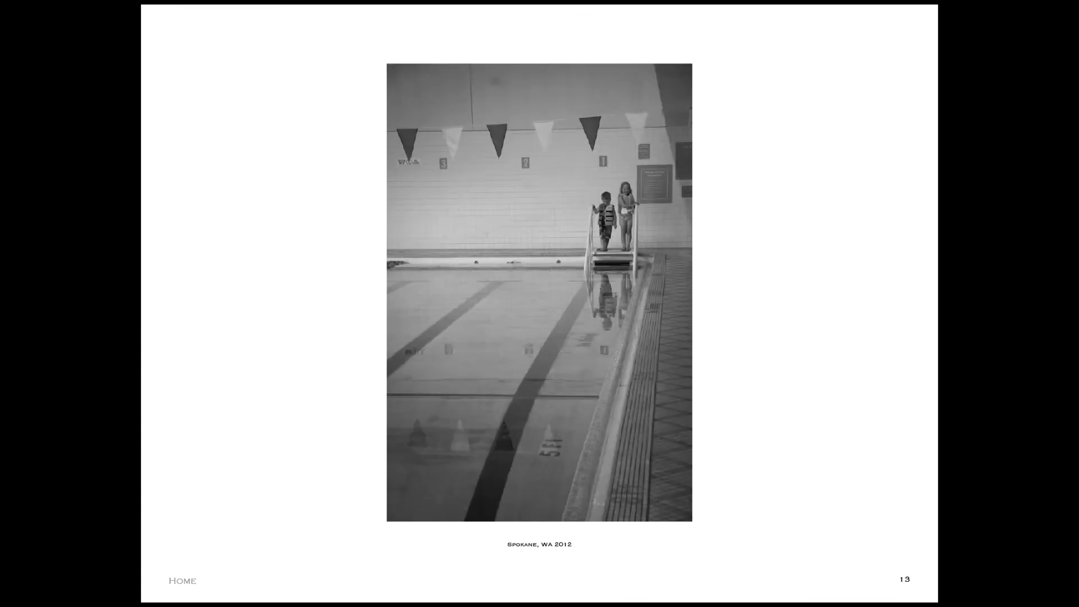
key(Left)
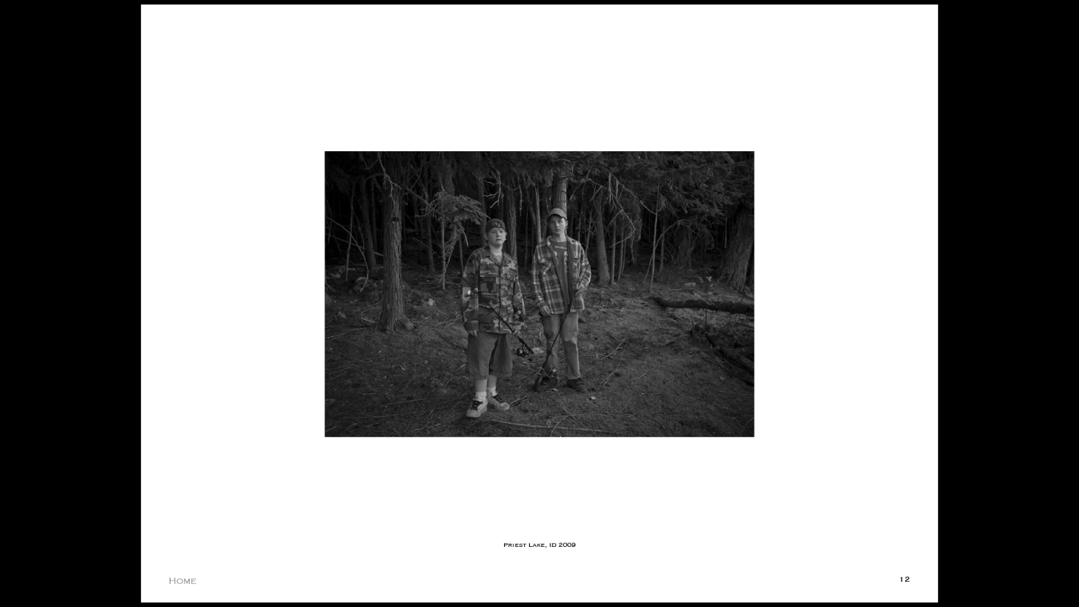
key(Escape)
key(w)
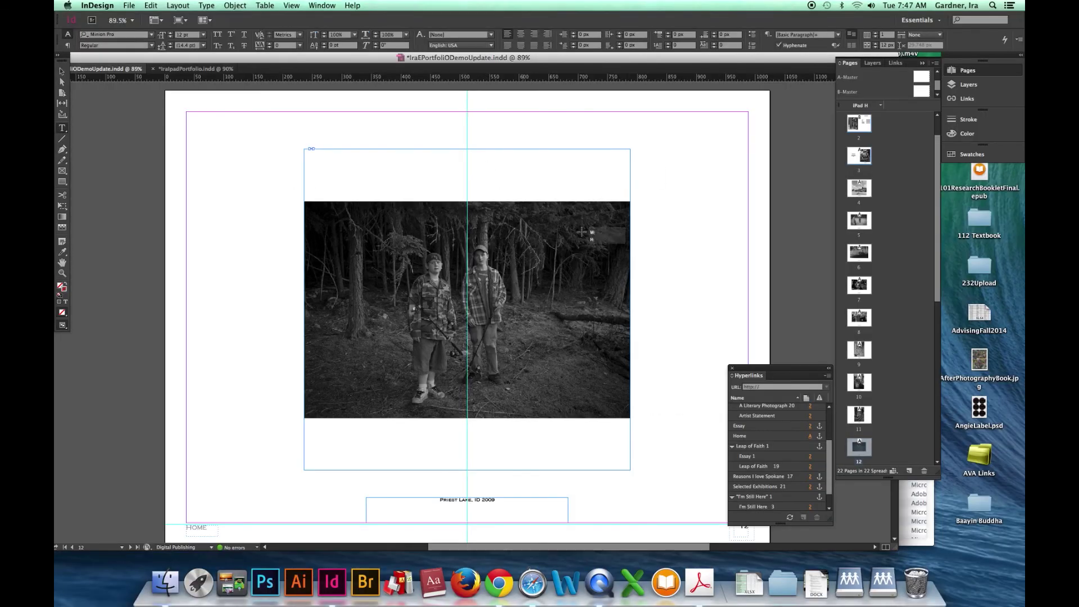
Enlarge page 12's photo frame to about 750 px wide, with the photo fitted proportionally, and centre it horizontally on the page
click(61, 72)
click(320, 165)
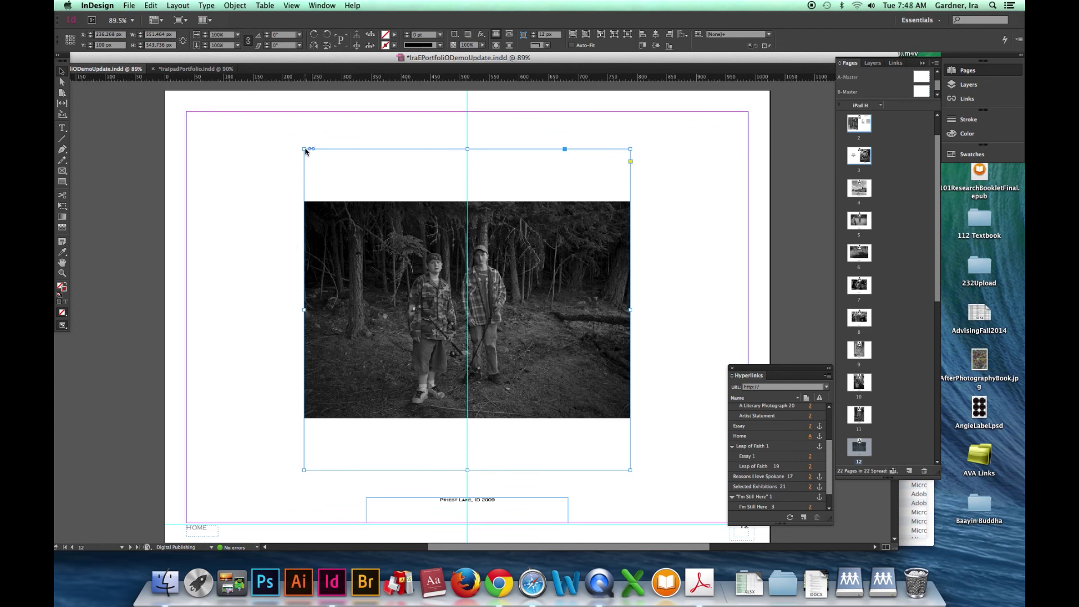
drag(305, 150, 254, 111)
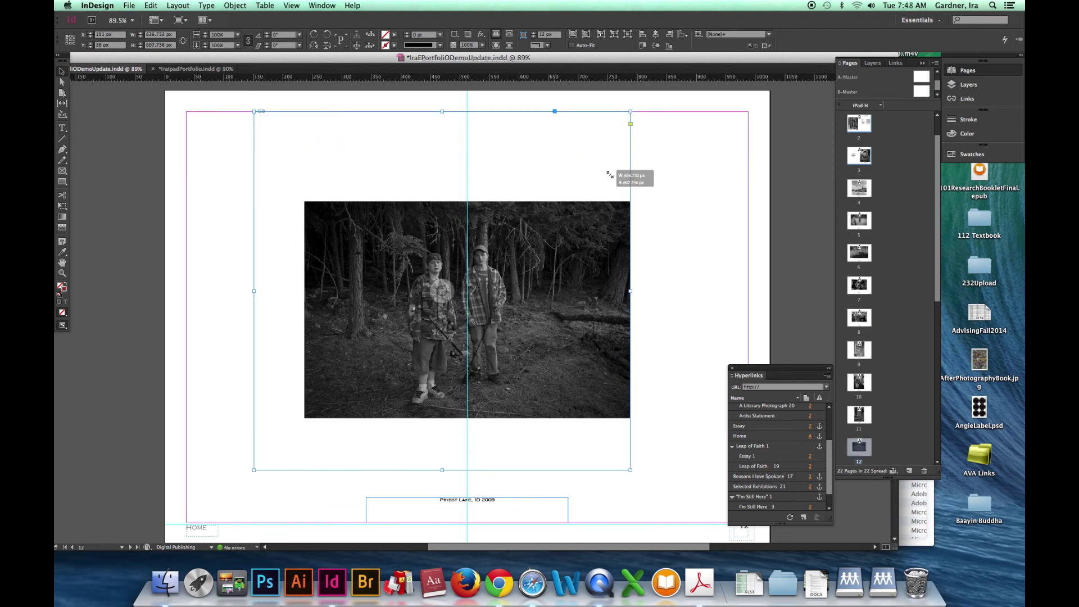
key(super+alt+shift+e)
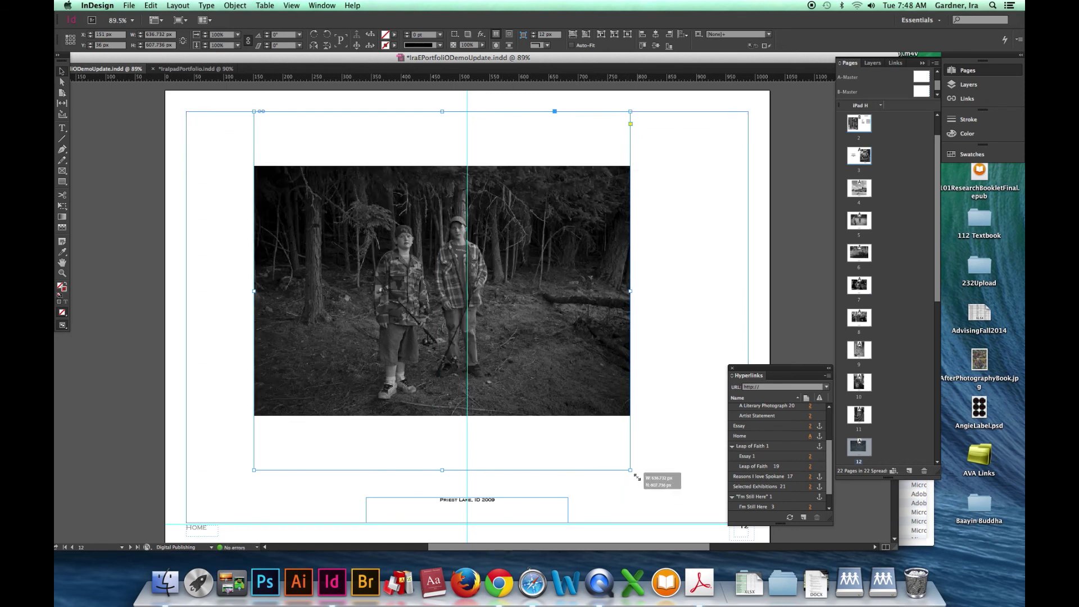
drag(630, 470, 697, 533)
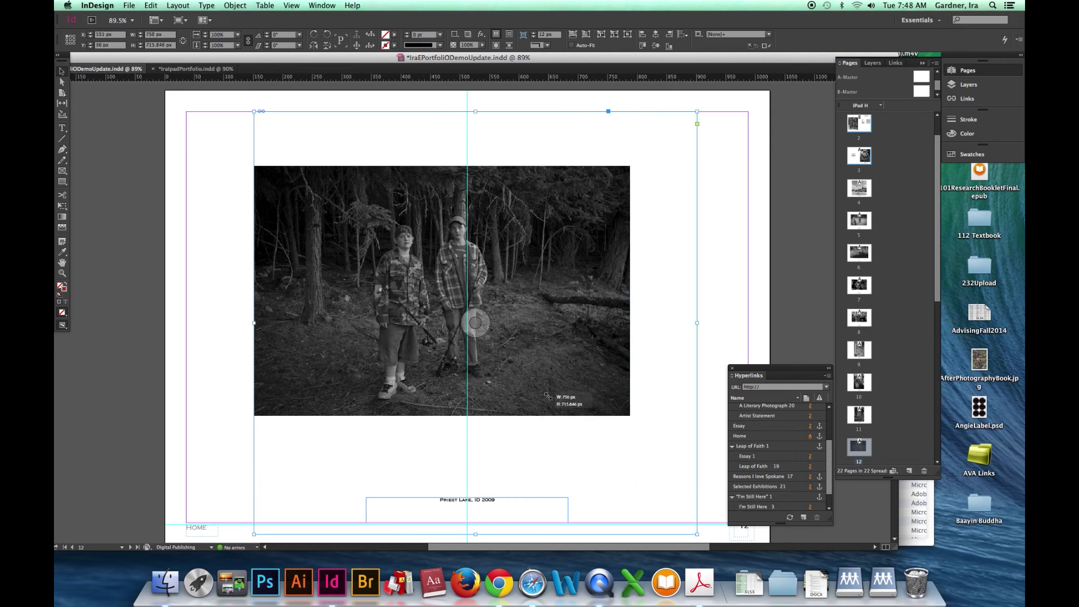
key(super+alt+shift+e)
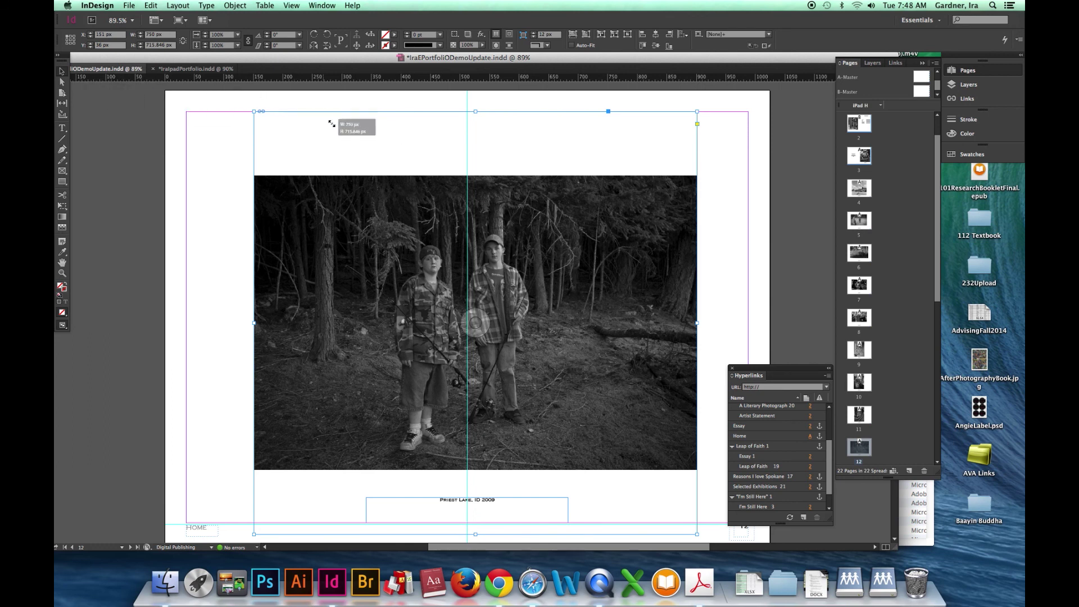
drag(412, 159, 405, 162)
Present the document again from page 12 and review the remaining photos and text pages through page 21
key(shift+w)
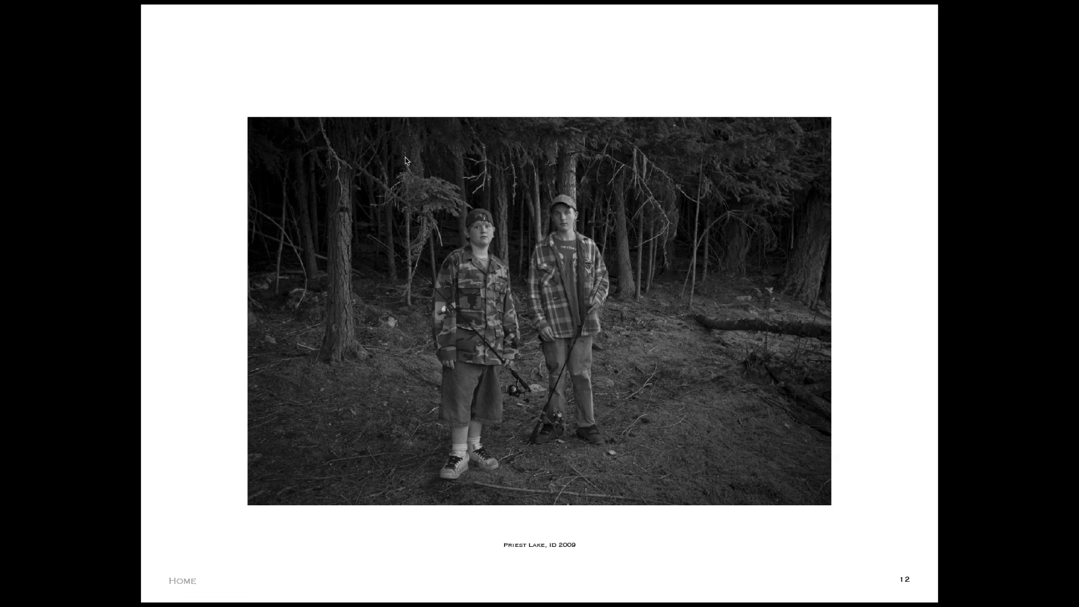
key(Right)
key(Right)
key(Right)
key(Right)
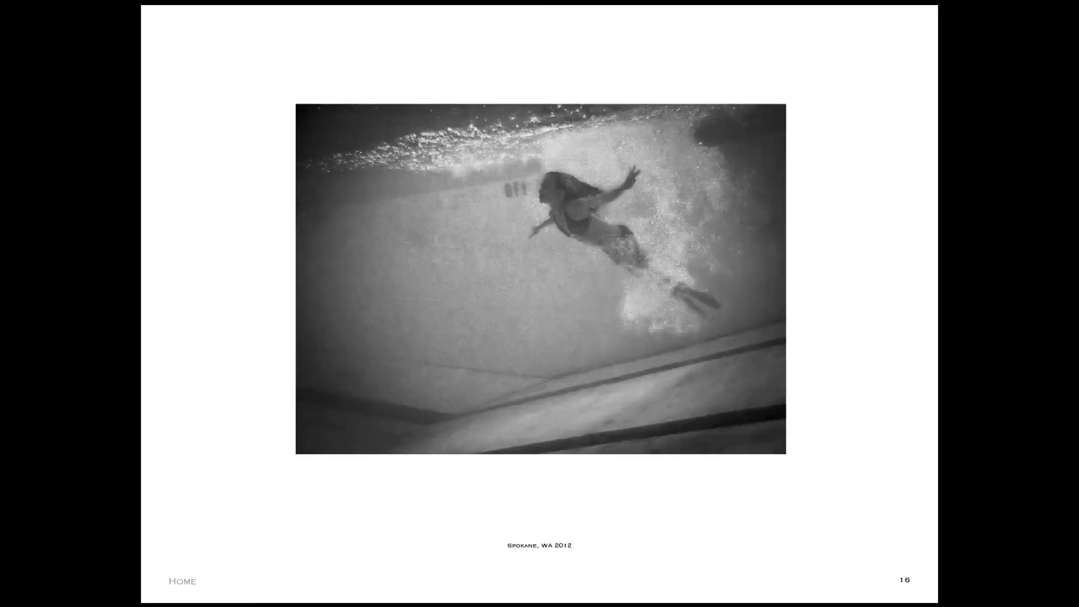
key(Right)
key(Right)
key(Right)
key(Right)
key(Right)
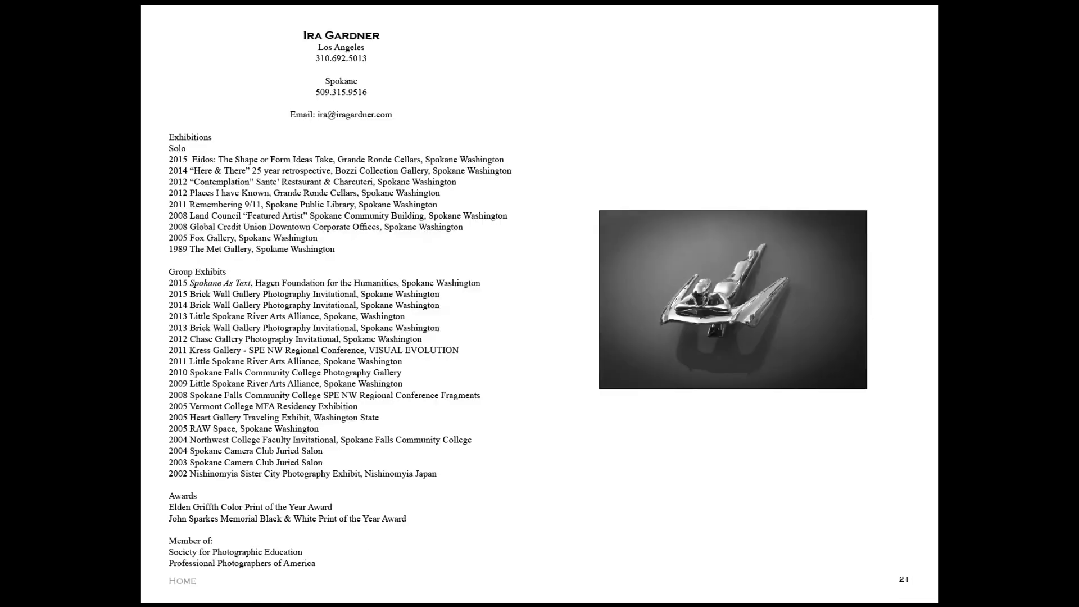
Advance the presentation to the About the Artist spread on page 22 and exit Presentation mode
key(Right)
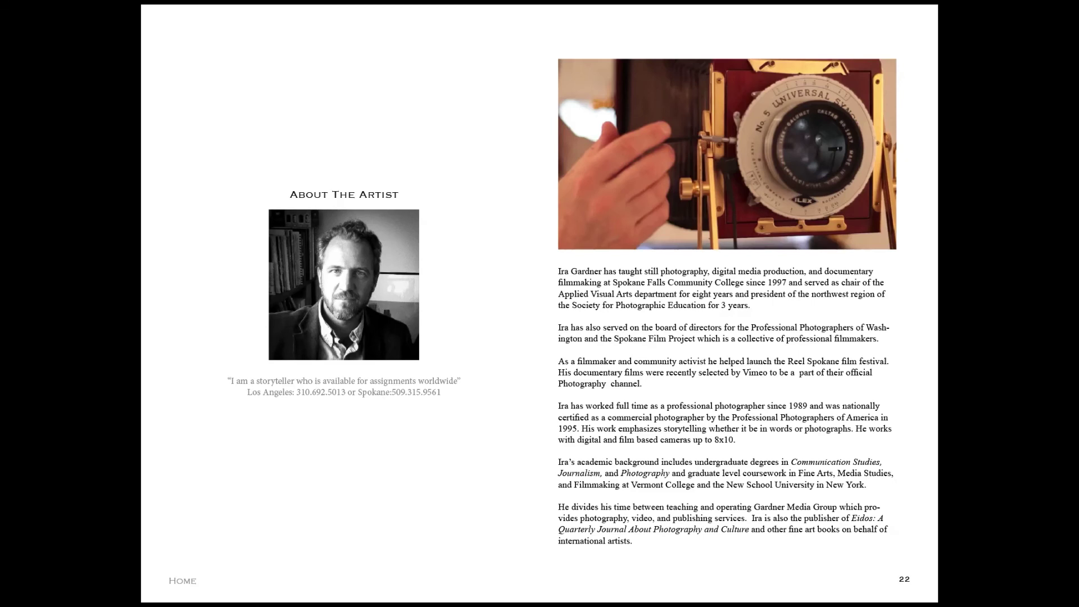
key(Escape)
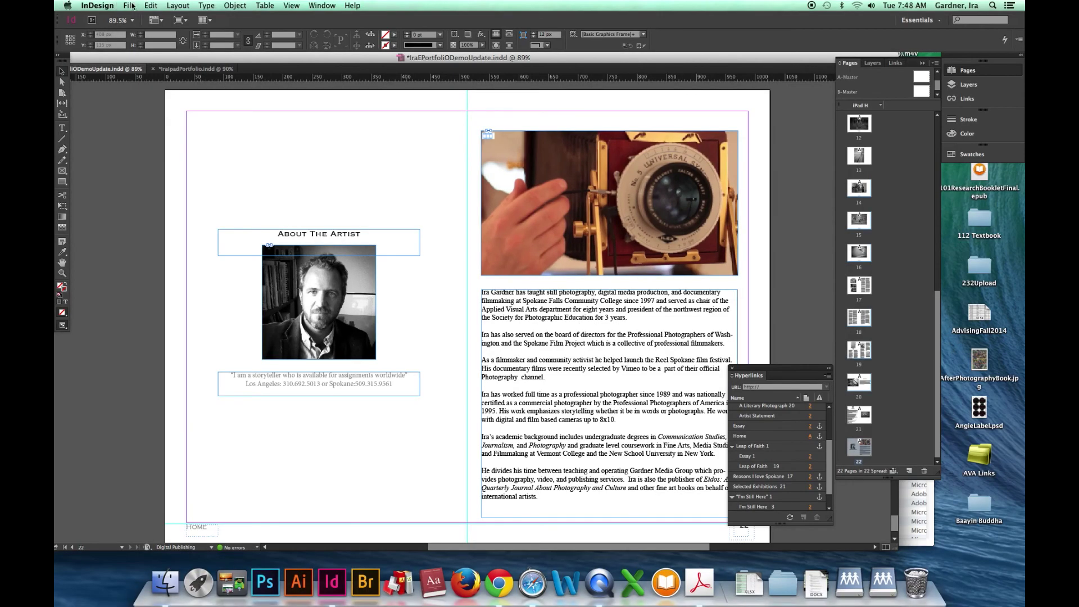
Start exporting the document in EPUB (Fixed Layout) format as IraEPubPortfolio150 in the ExportEpub folder
click(130, 6)
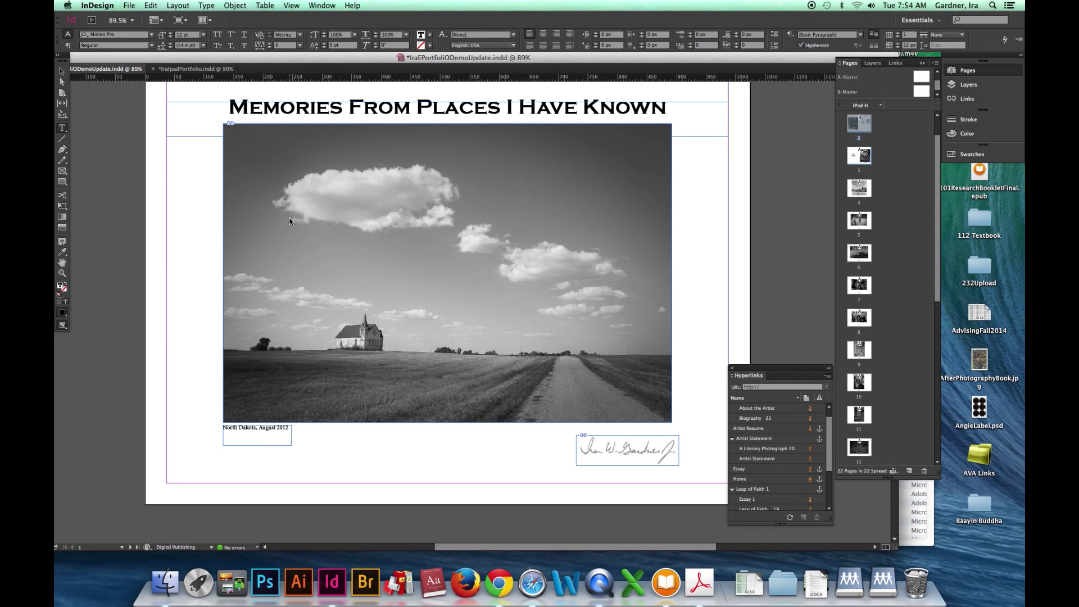
click(129, 5)
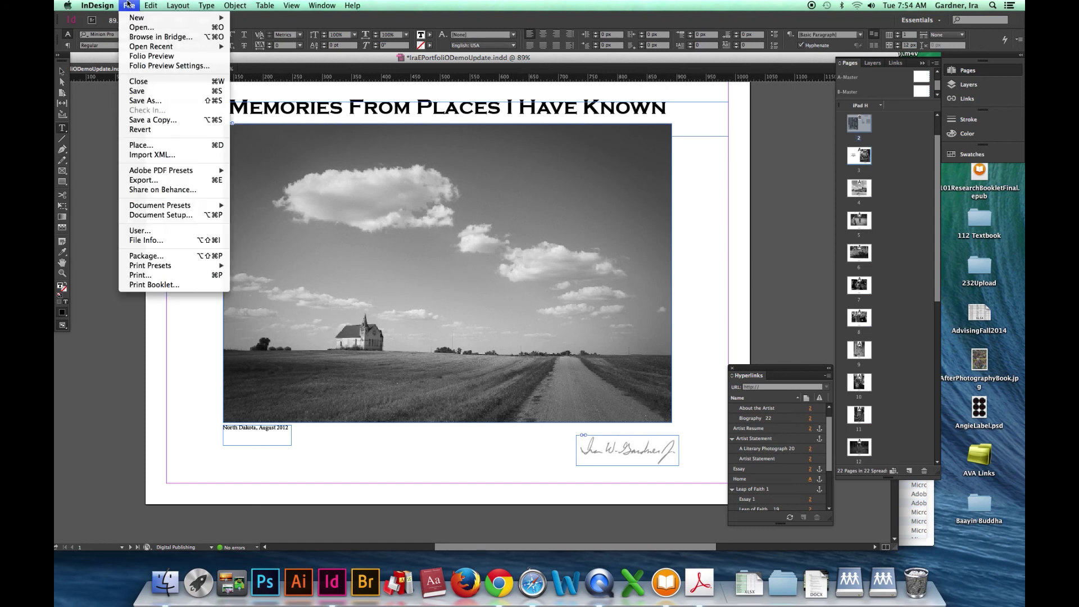
click(163, 185)
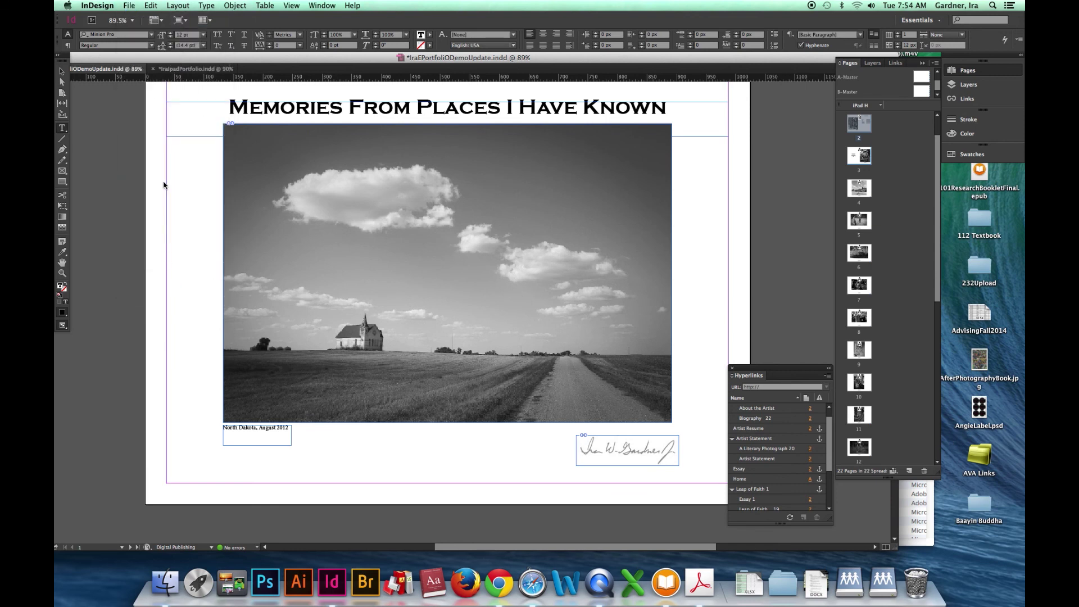
click(502, 289)
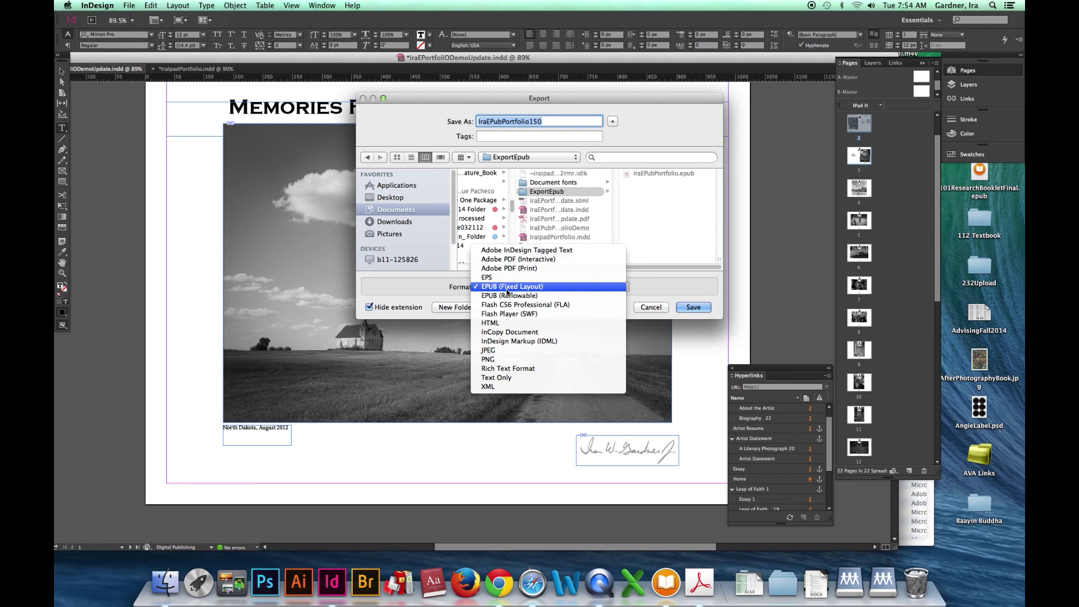
click(507, 287)
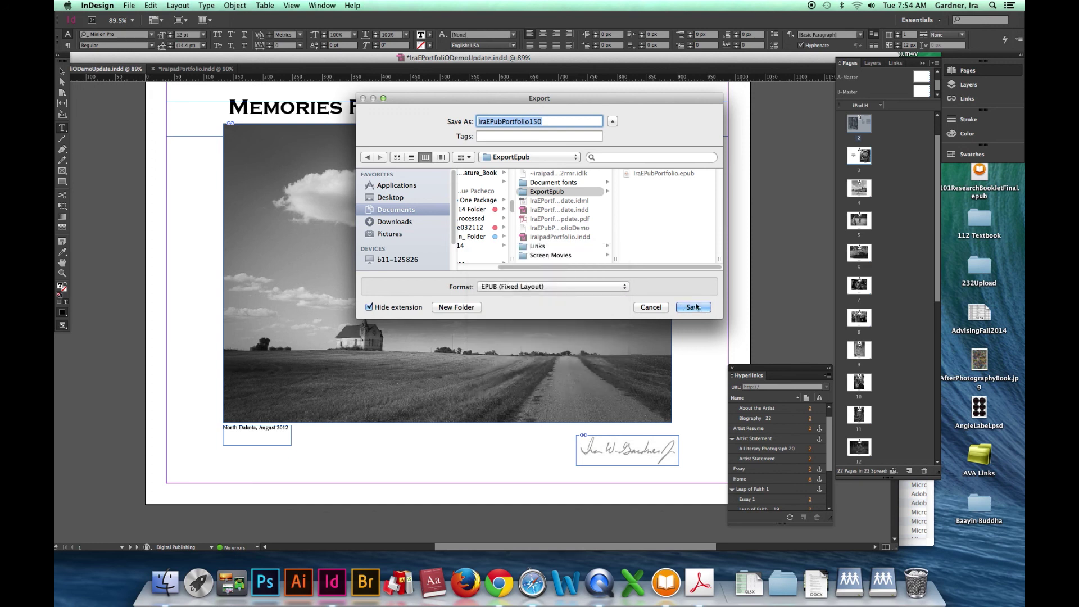
click(543, 121)
click(693, 308)
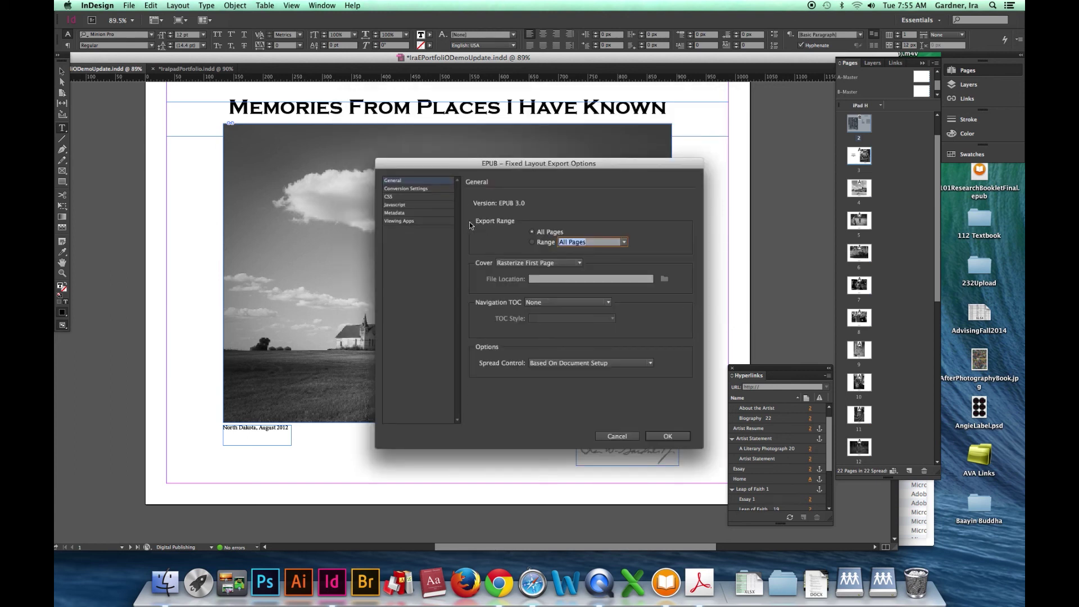
Keep the EPUB cover on Rasterize First Page and the image format on Automatic, and set the conversion resolution to 150 PPI
click(508, 267)
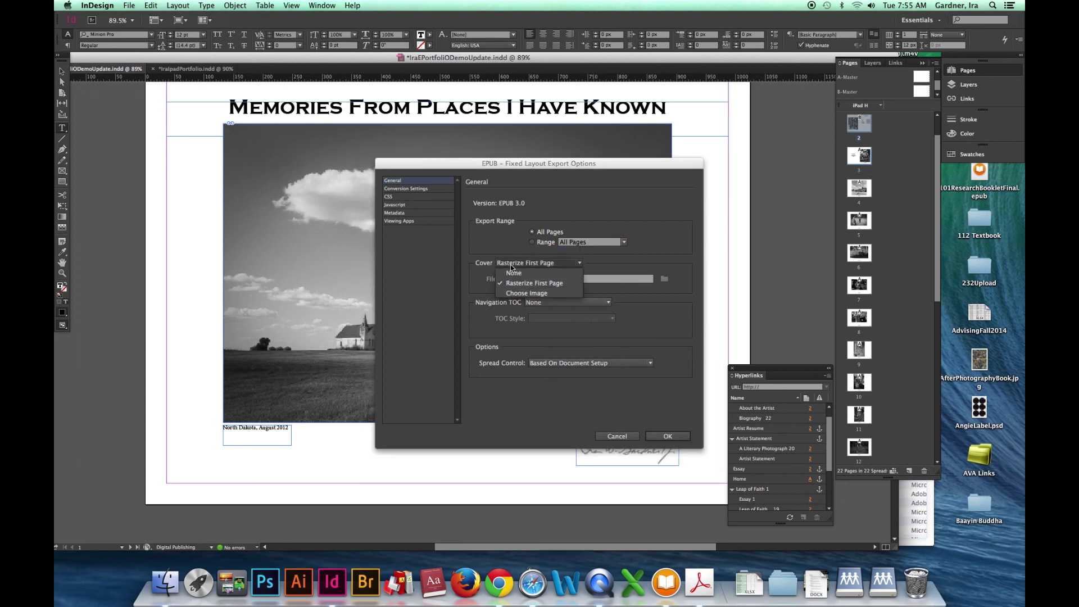
click(511, 266)
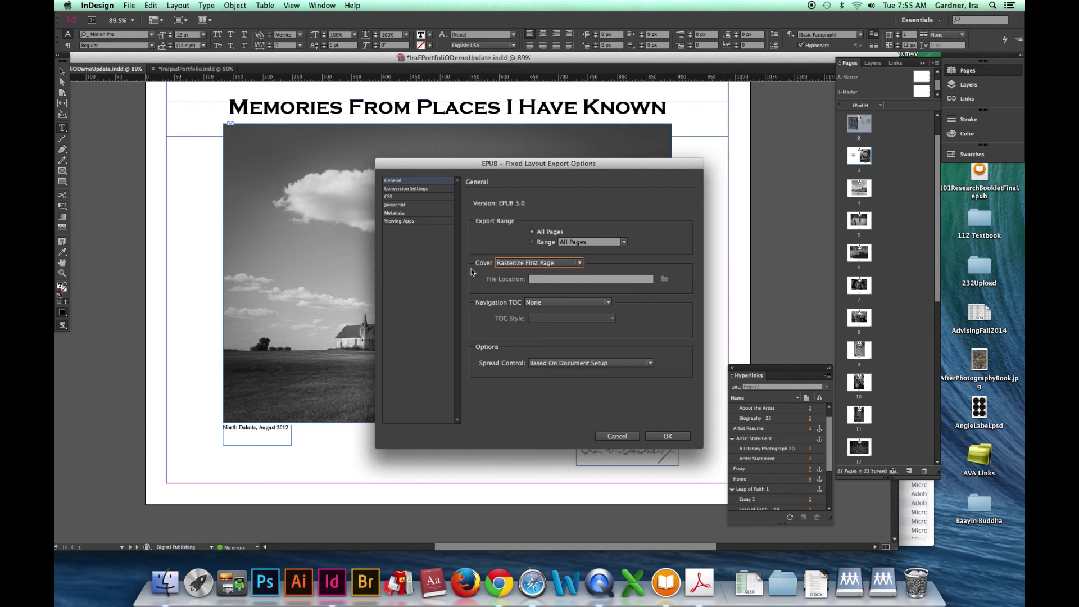
click(415, 191)
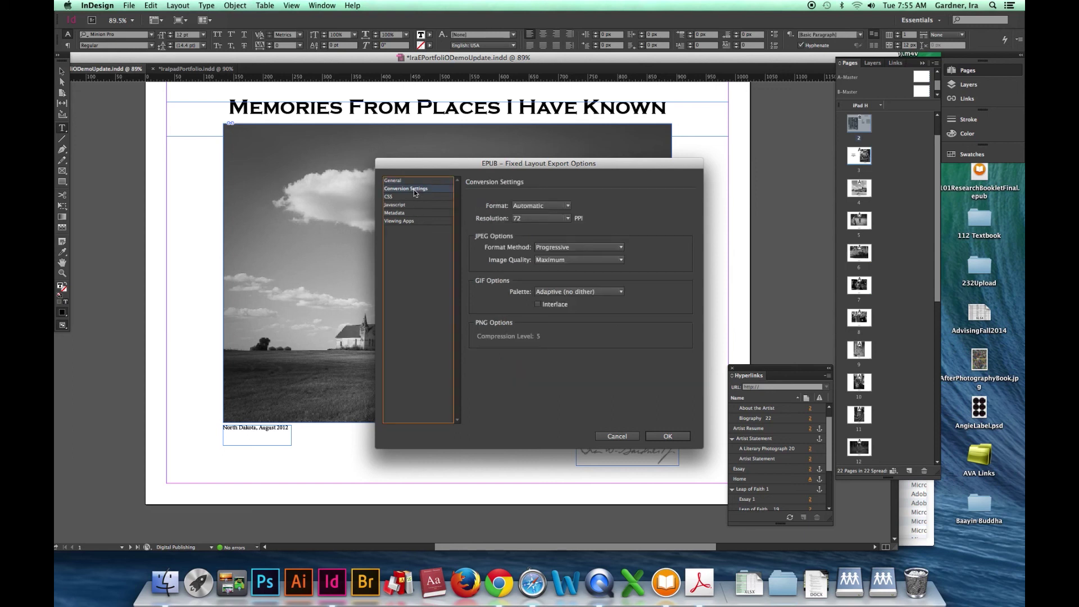
click(527, 207)
click(528, 211)
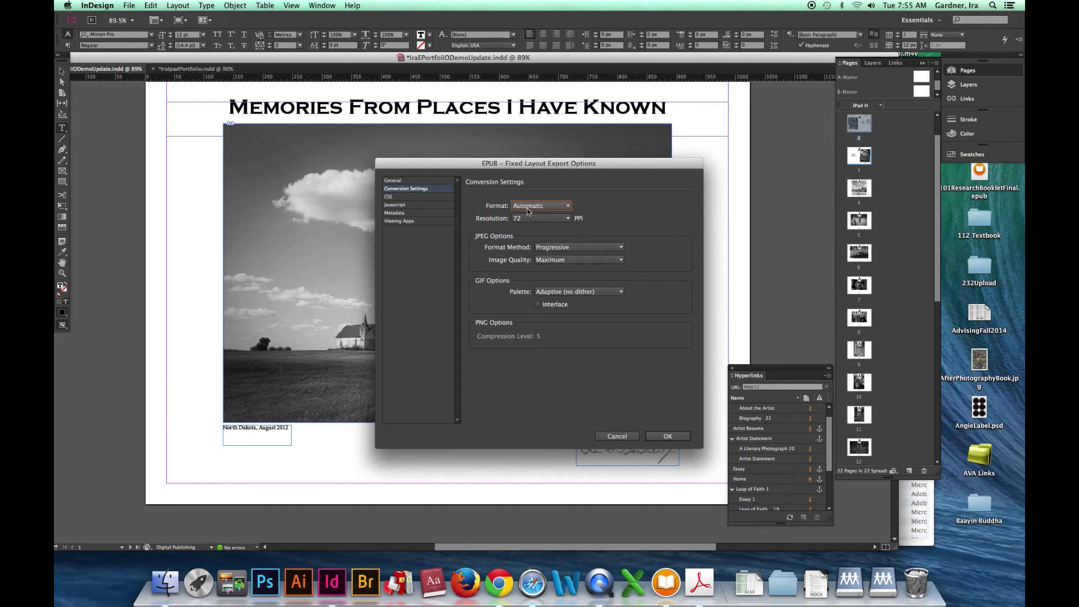
click(528, 218)
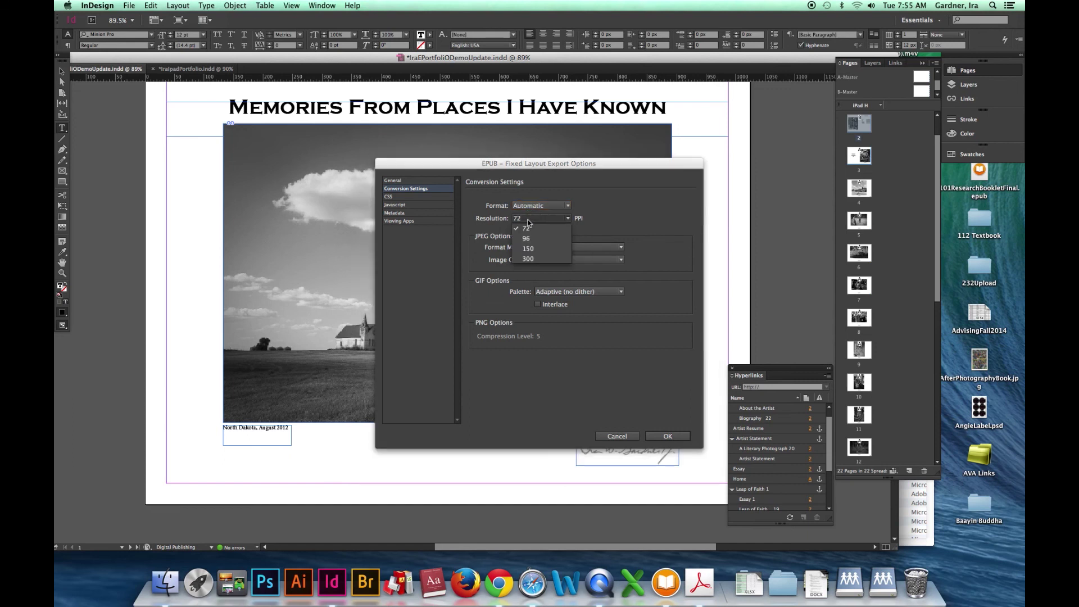
click(529, 249)
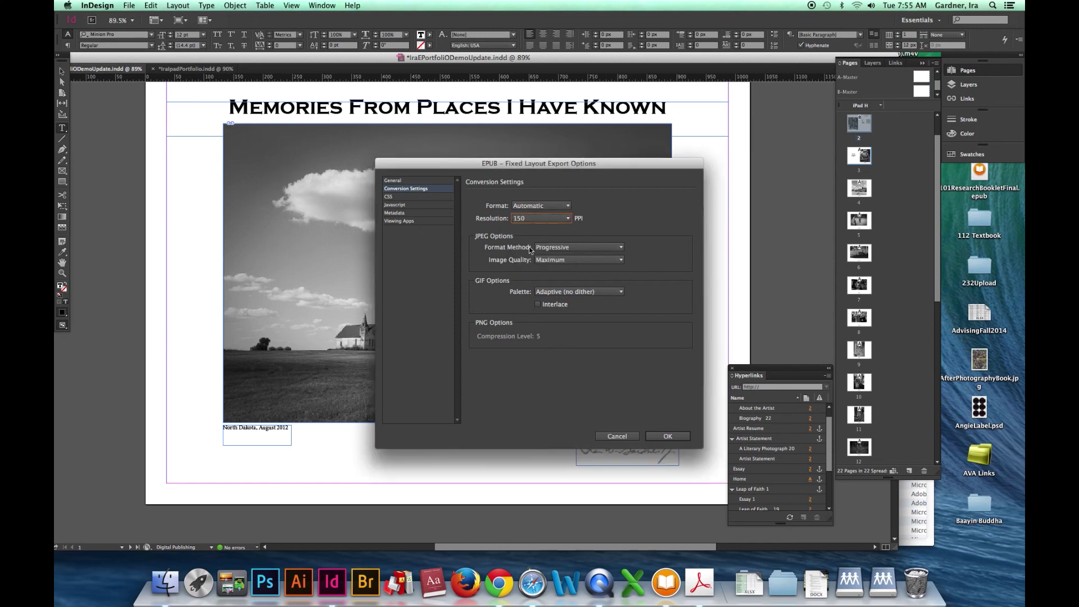
Check the CSS and Javascript export options, and enter the metadata title "Memories Of Places I have Known" and the creator's name
click(398, 197)
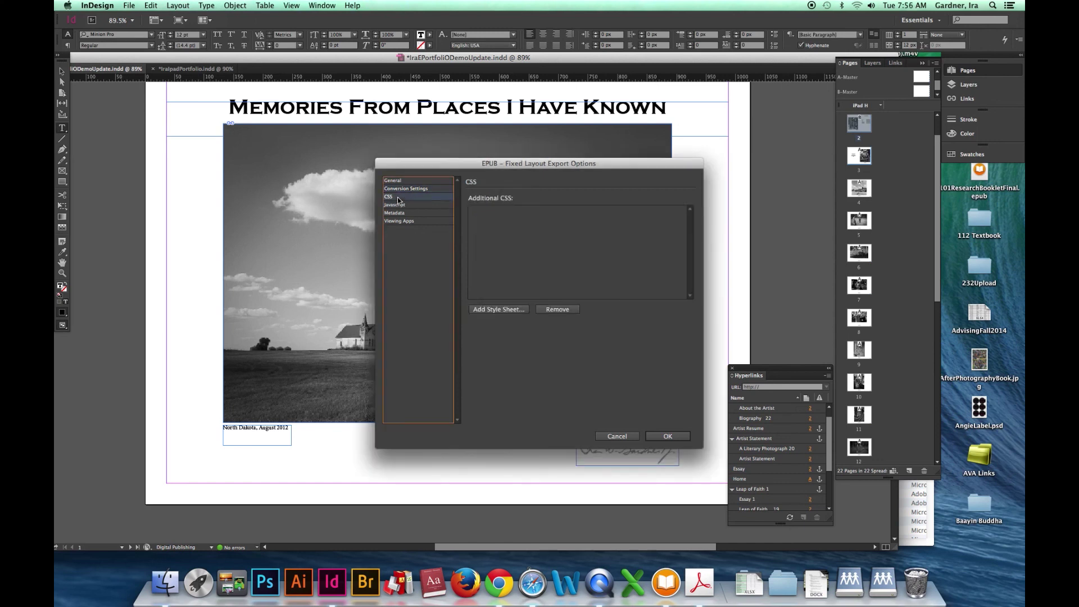
click(405, 206)
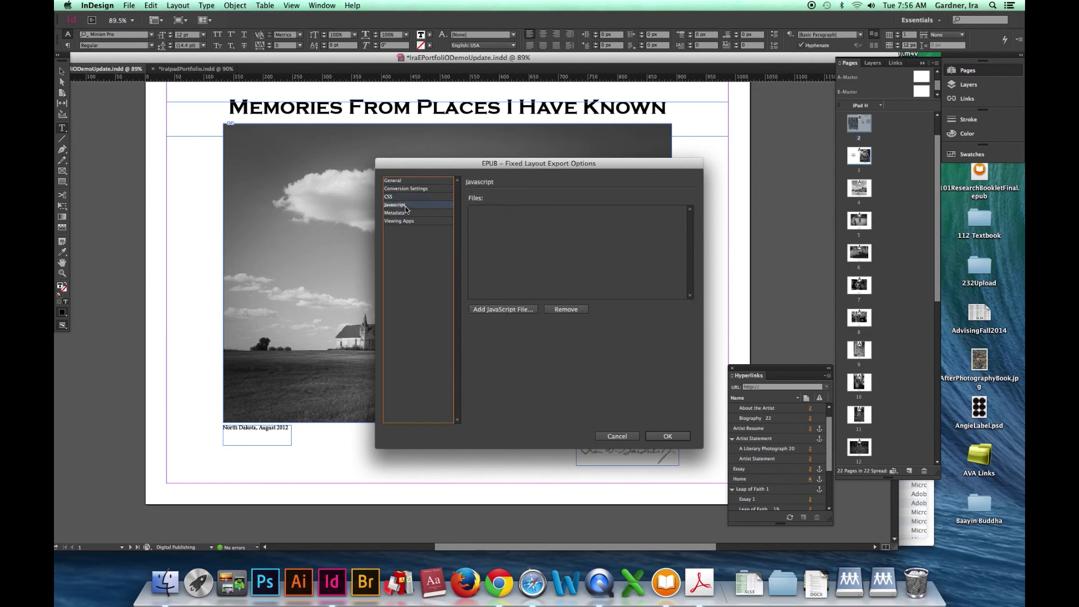
click(406, 214)
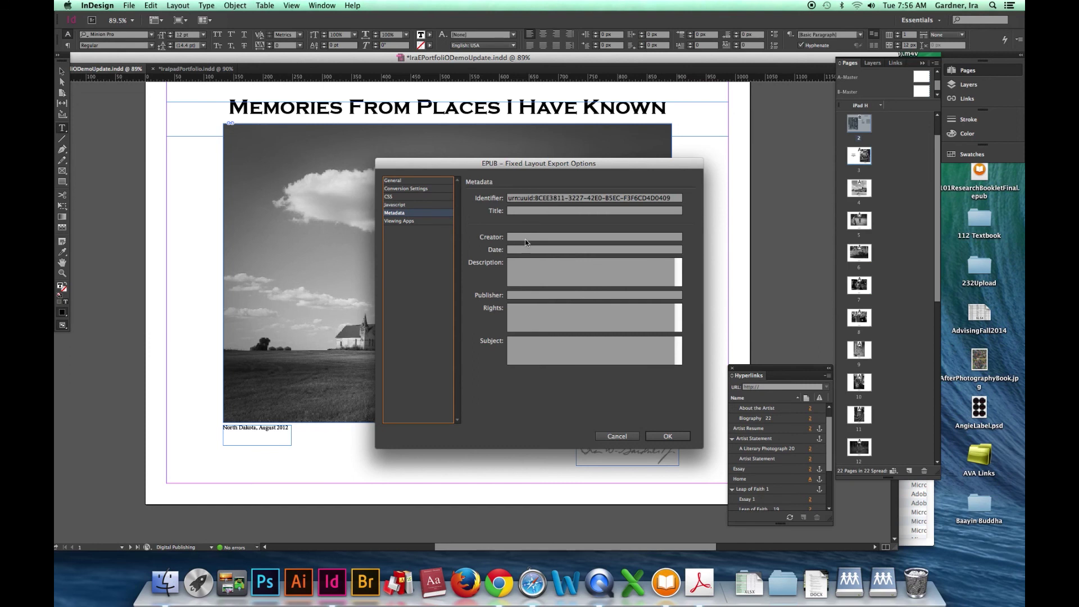
click(521, 211)
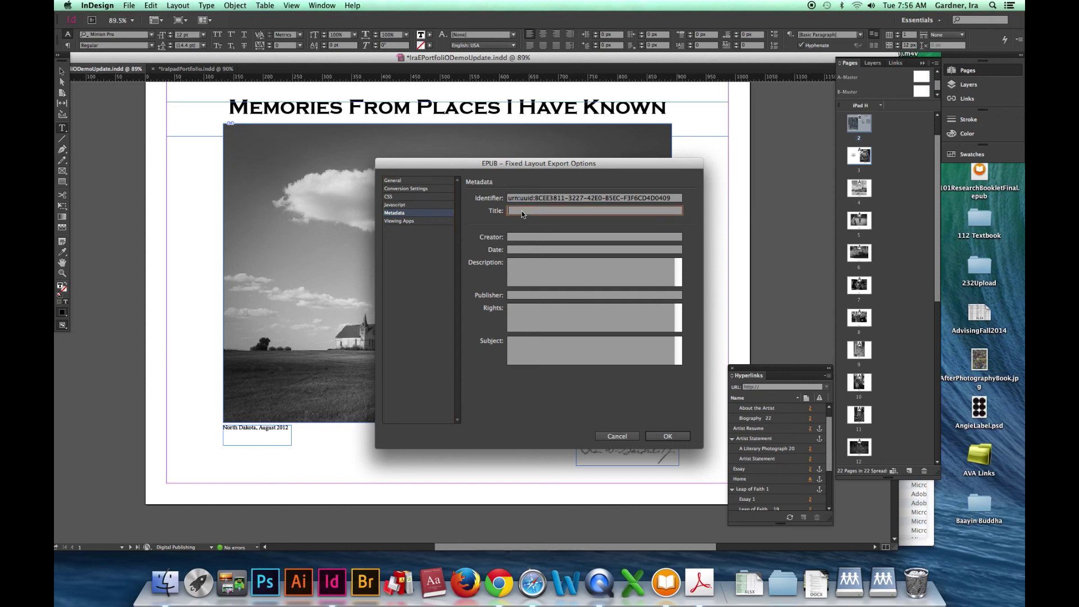
text(Memories of Places I have)
key(BackSpace)
key(BackSpace)
key(BackSpace)
key(BackSpace)
key(BackSpace)
key(BackSpace)
key(BackSpace)
key(BackSpace)
key(BackSpace)
key(BackSpace)
key(BackSpace)
key(BackSpace)
key(BackSpace)
key(BackSpace)
key(BackSpace)
key(BackSpace)
key(BackSpace)
text(Of Places I have Known)
key(Tab)
text(Ira Gardner)
key(Tab)
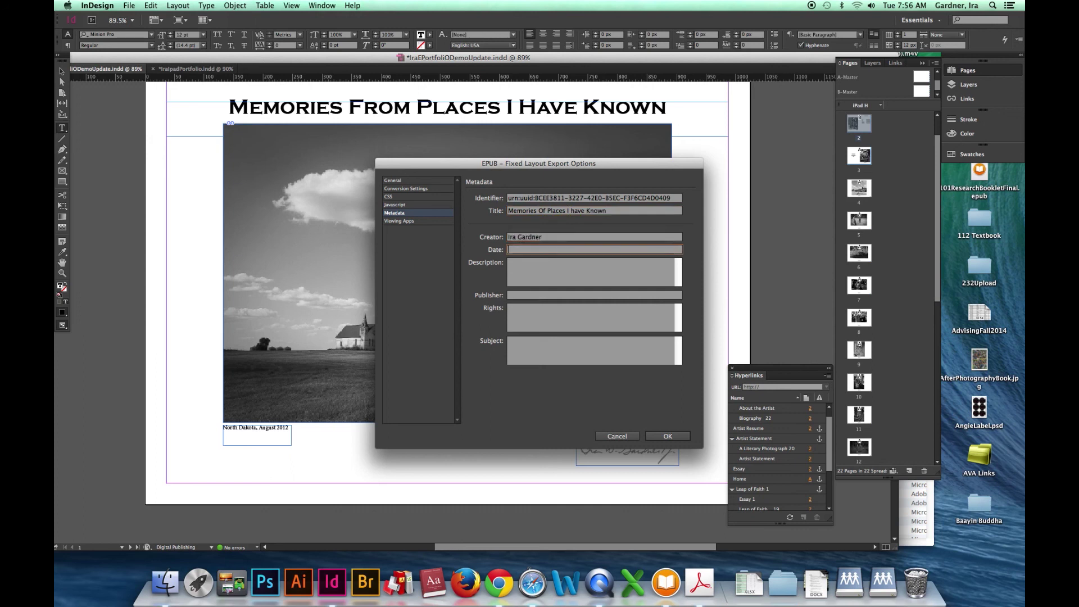
Set the metadata date to 05/19/2015 and the description to "This is a portfolio of words and images by photographer" plus the photographer's name
text(05/19/2015)
key(Tab)
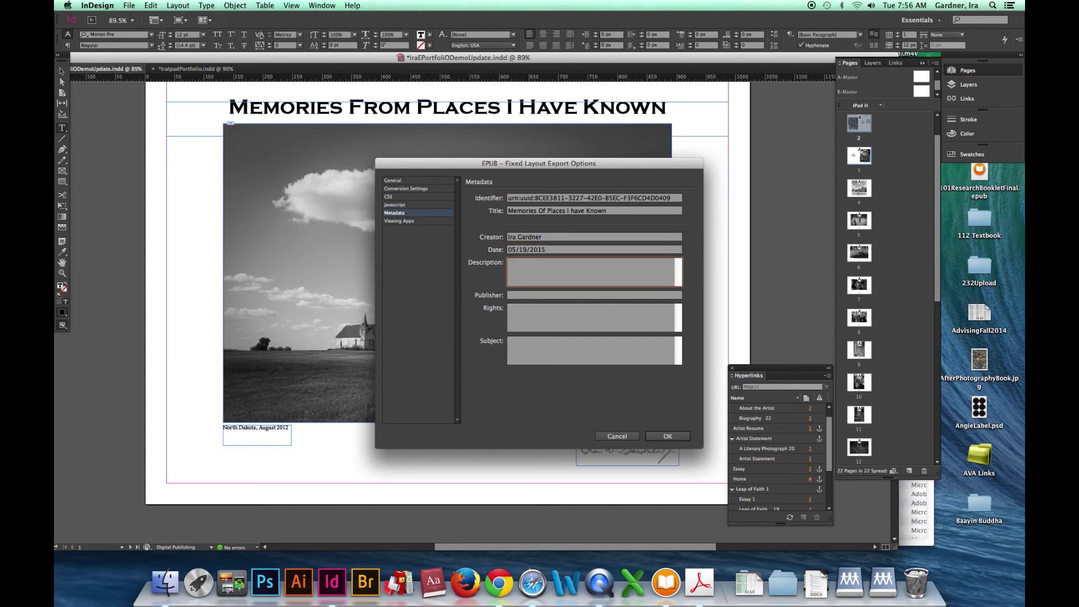
text(This is a portfolio of workds and images by photogr)
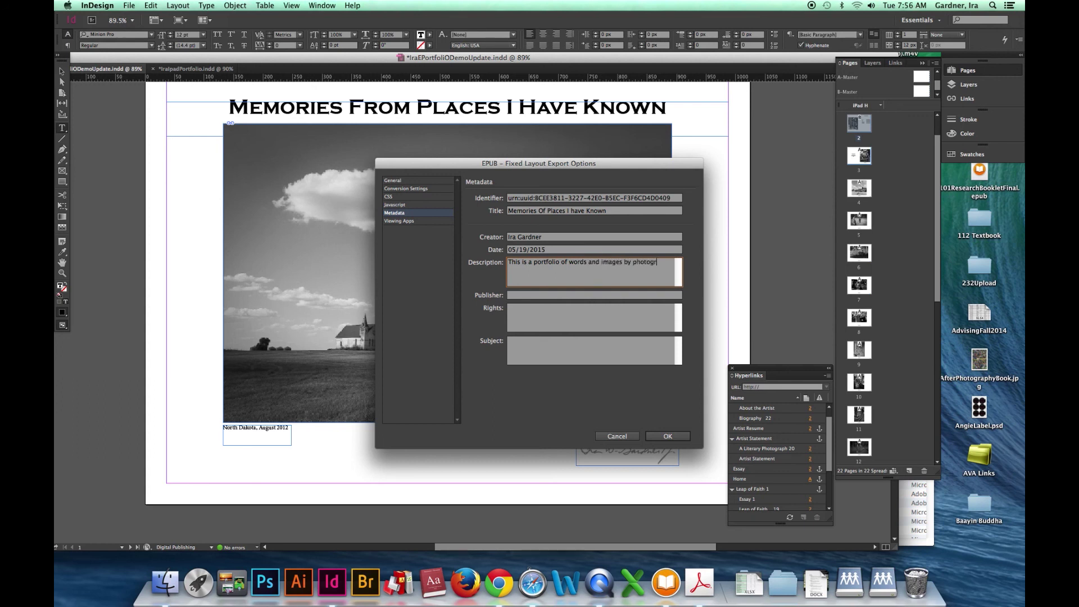
text(apher Ira Gardner)
Set the metadata publisher to Gardner Media Group and the rights to "© 2015" followed by the creator's name
click(594, 295)
text(Gardner)
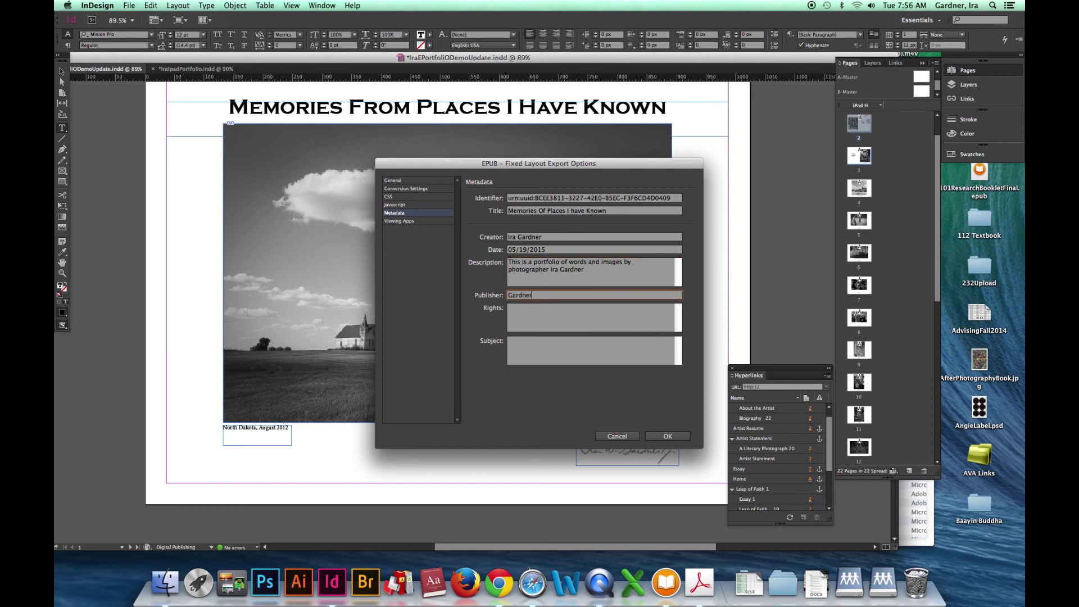
text( Media Group)
click(590, 317)
text(© 2015 )
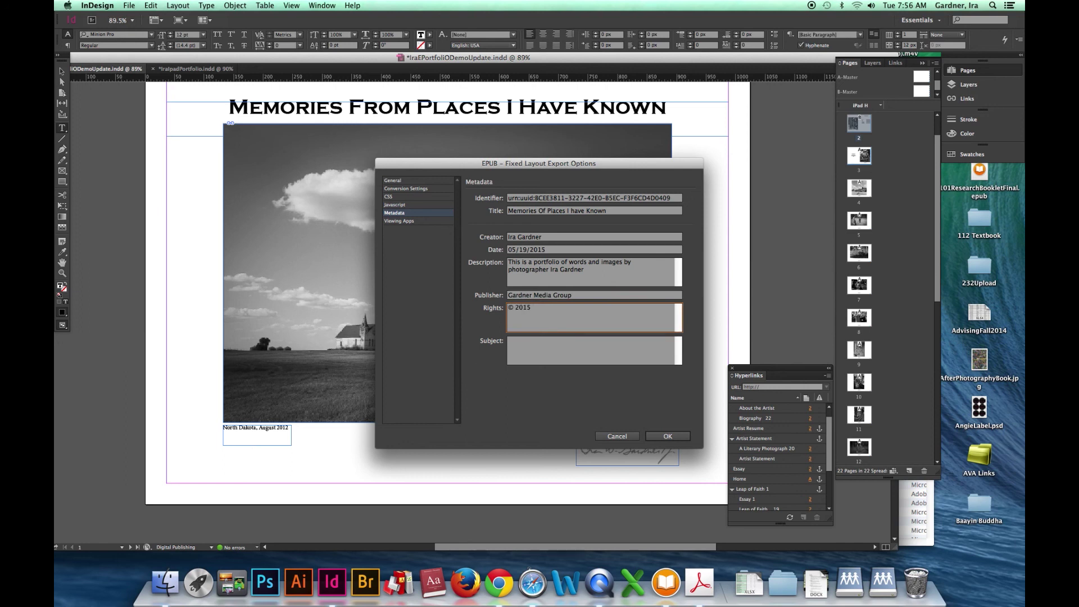
text(Ira Gardner)
key(Tab)
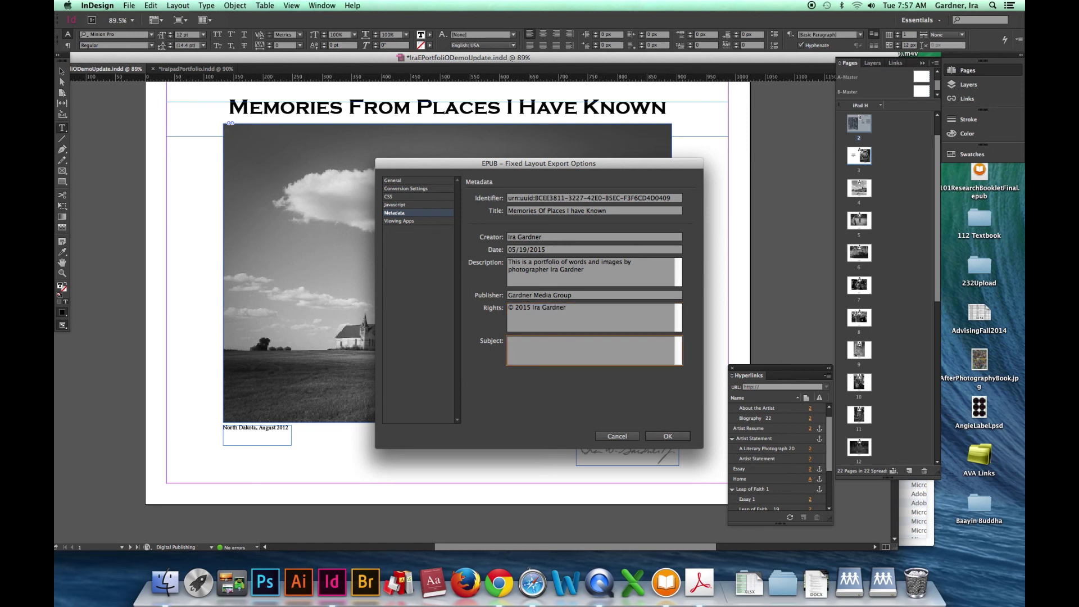
Set the subject to "Fine Art Photography, Travel Photography, Literature" and run the EPUB export with iBooks.app as the viewing app
text(Fine A)
text(rt and)
key(BackSpace)
key(BackSpace)
text(Photography, Travel Photography, Literature)
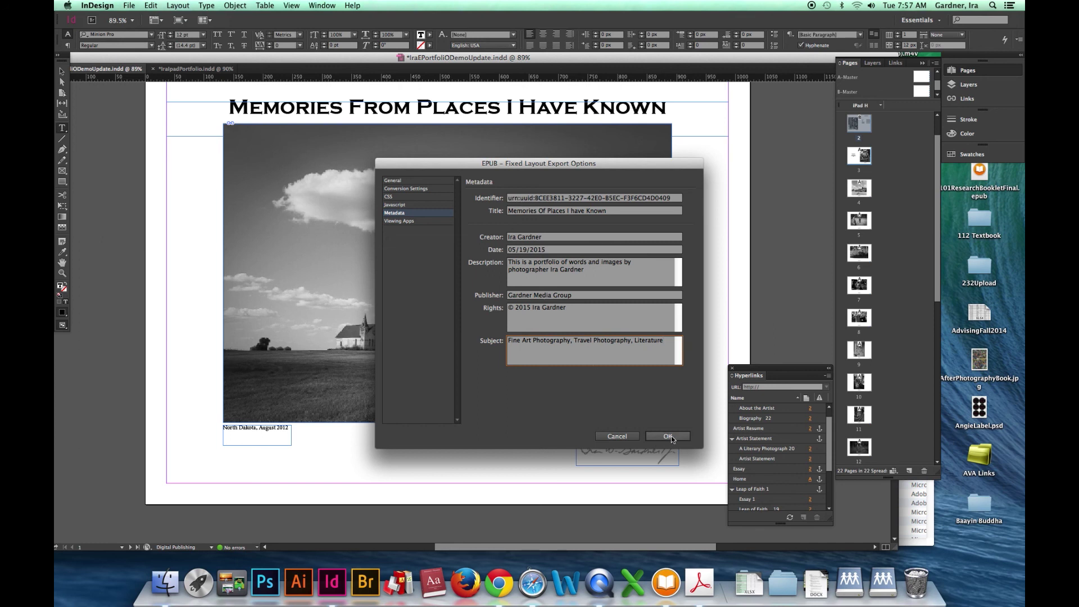
click(400, 220)
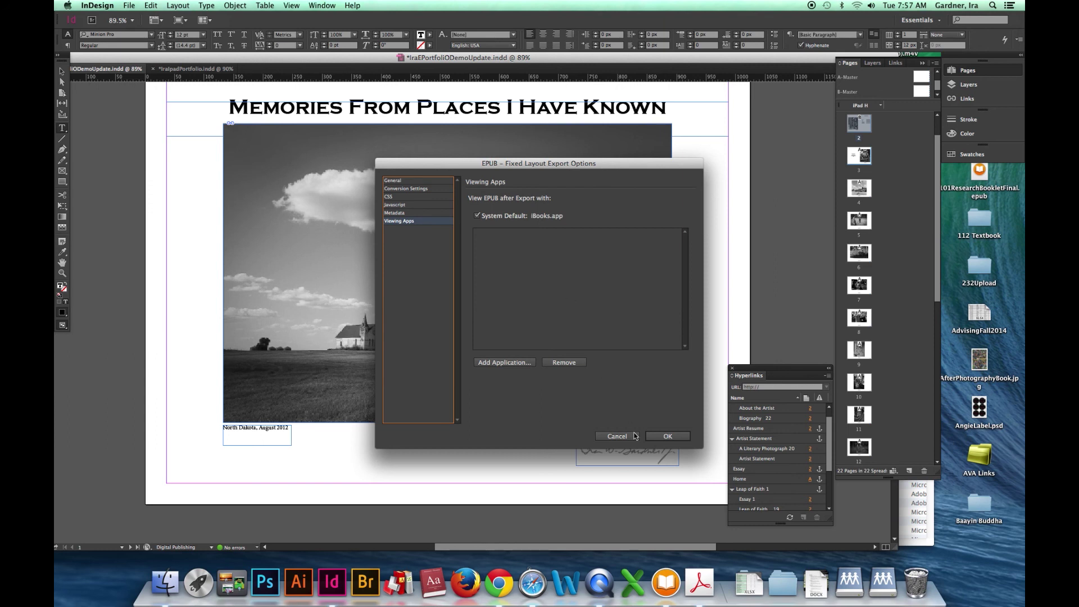
click(665, 437)
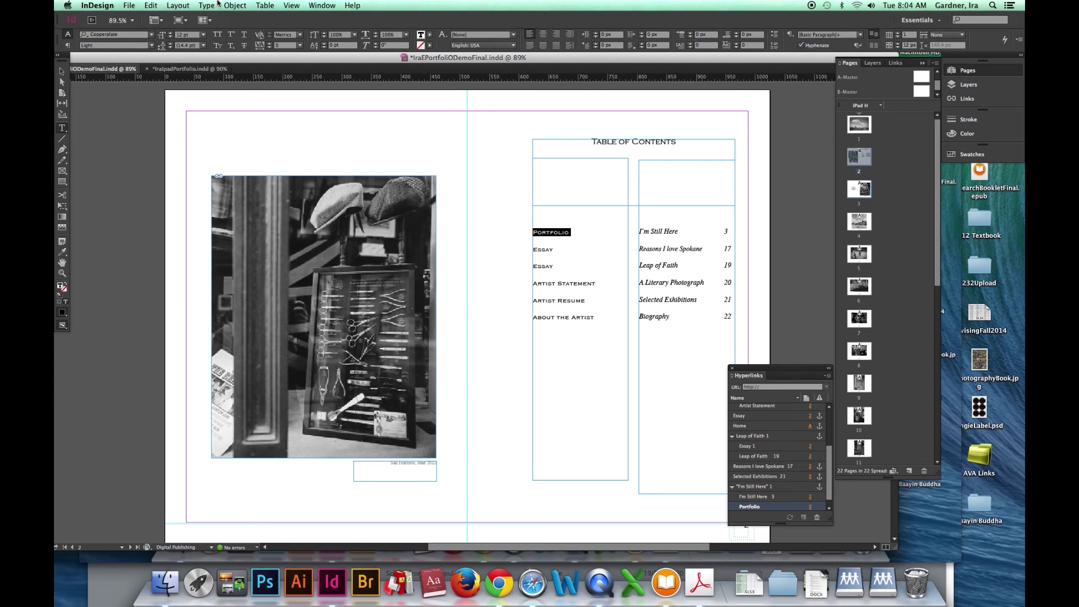
Start exporting the document in Adobe PDF (Interactive) format as IraPDFPortfolio150 in the ExportEpub folder
click(129, 6)
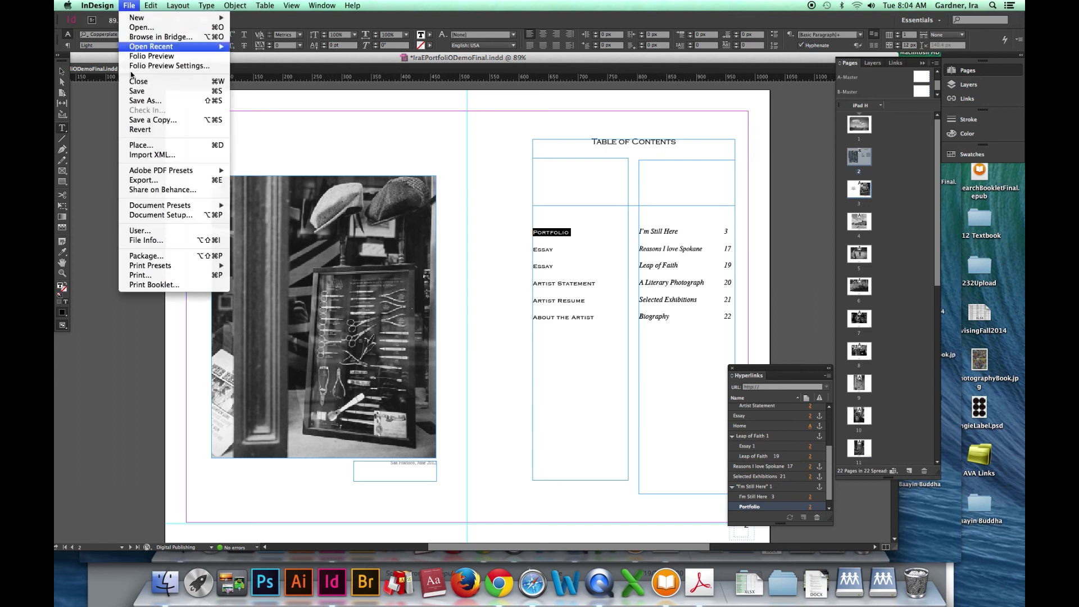
click(162, 181)
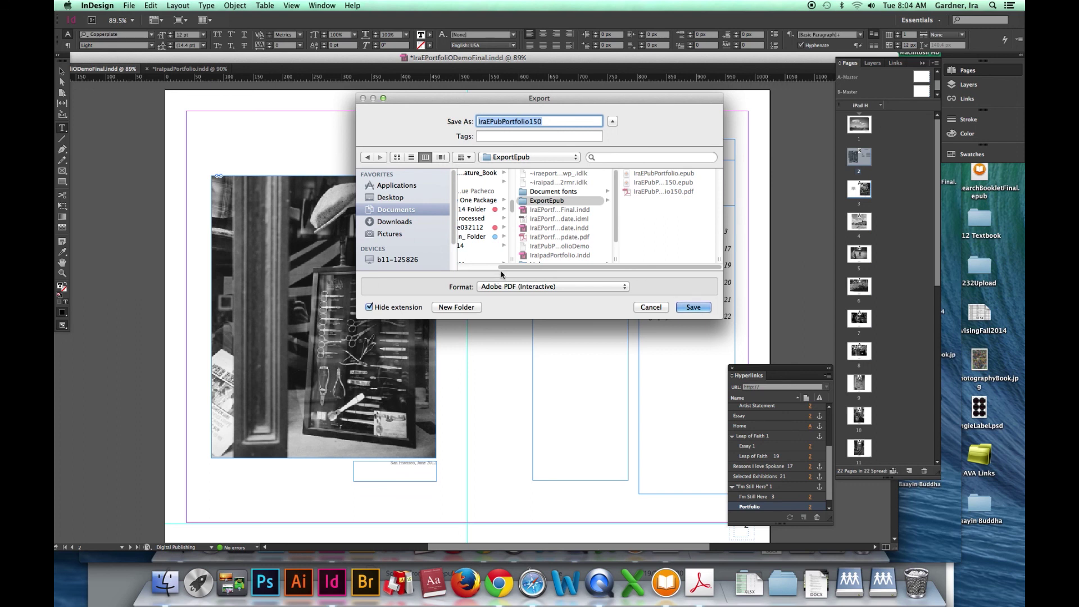
click(543, 122)
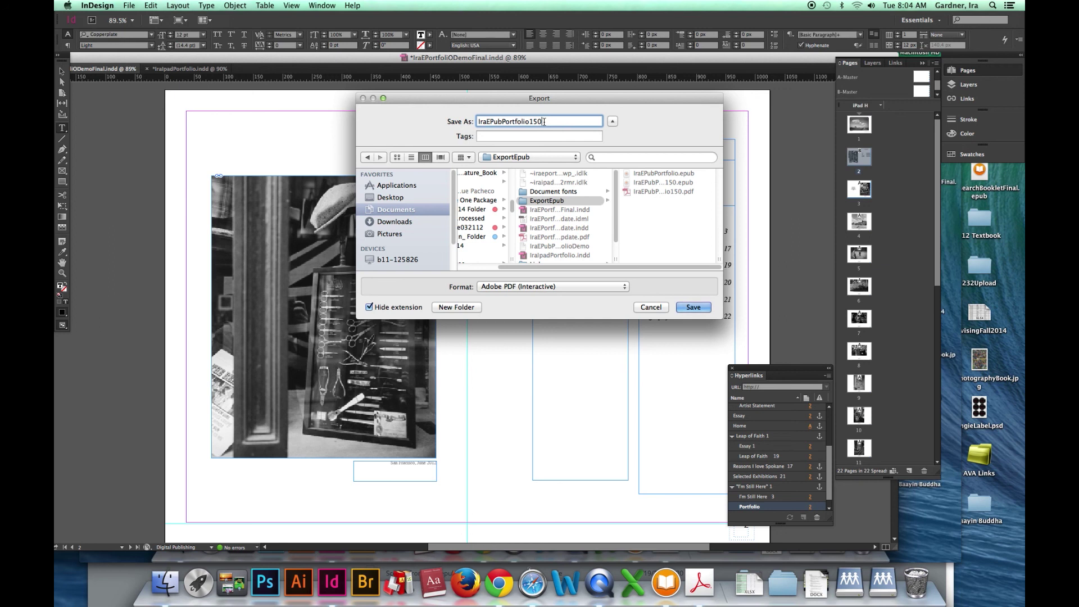
click(501, 121)
key(BackSpace)
key(BackSpace)
key(BackSpace)
key(BackSpace)
text(PDF)
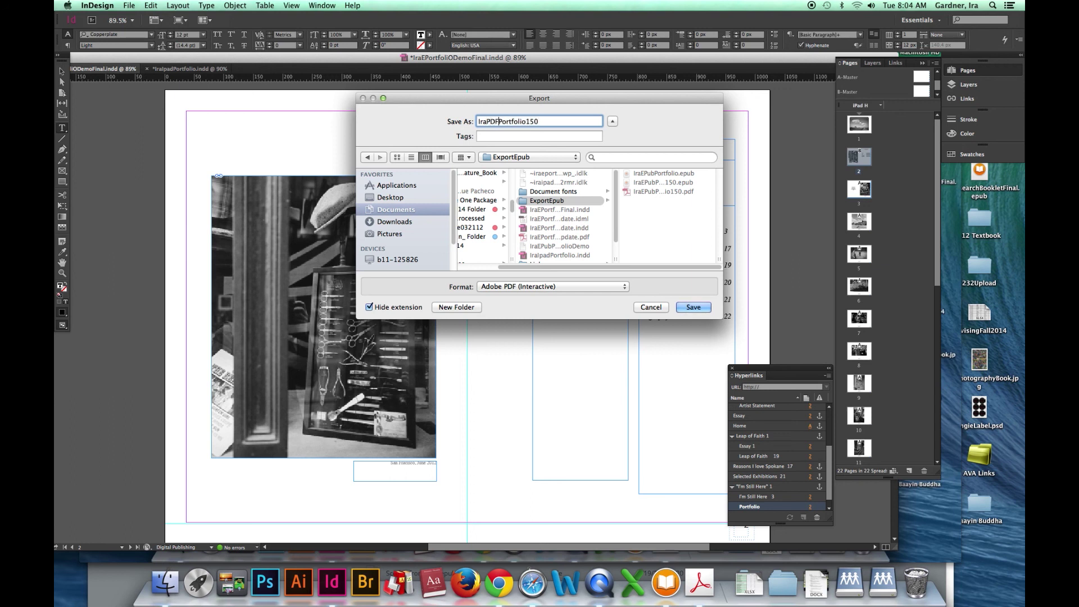
click(534, 287)
click(537, 287)
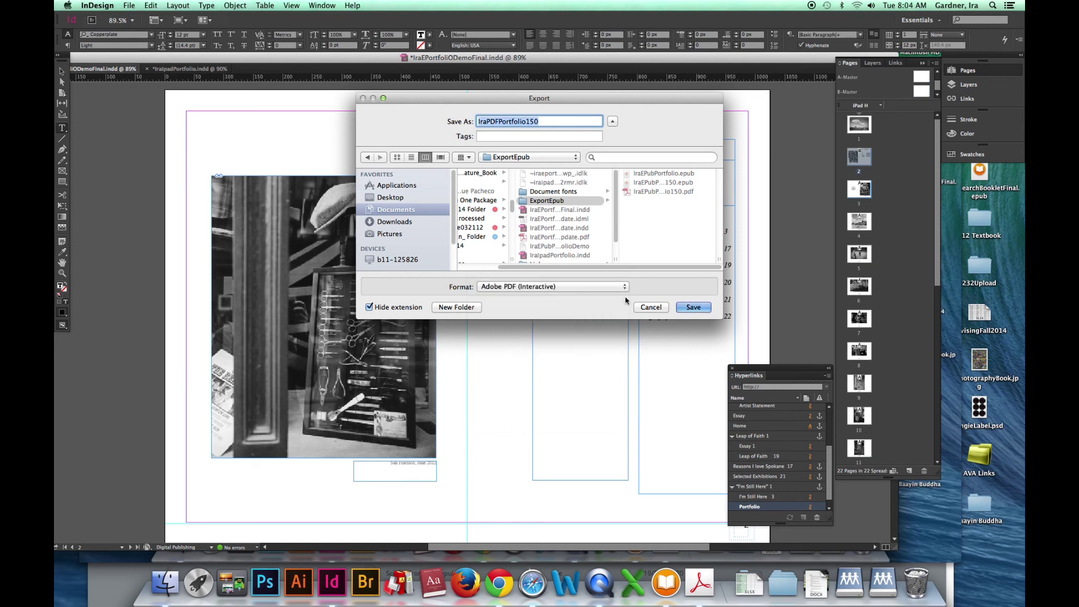
click(694, 307)
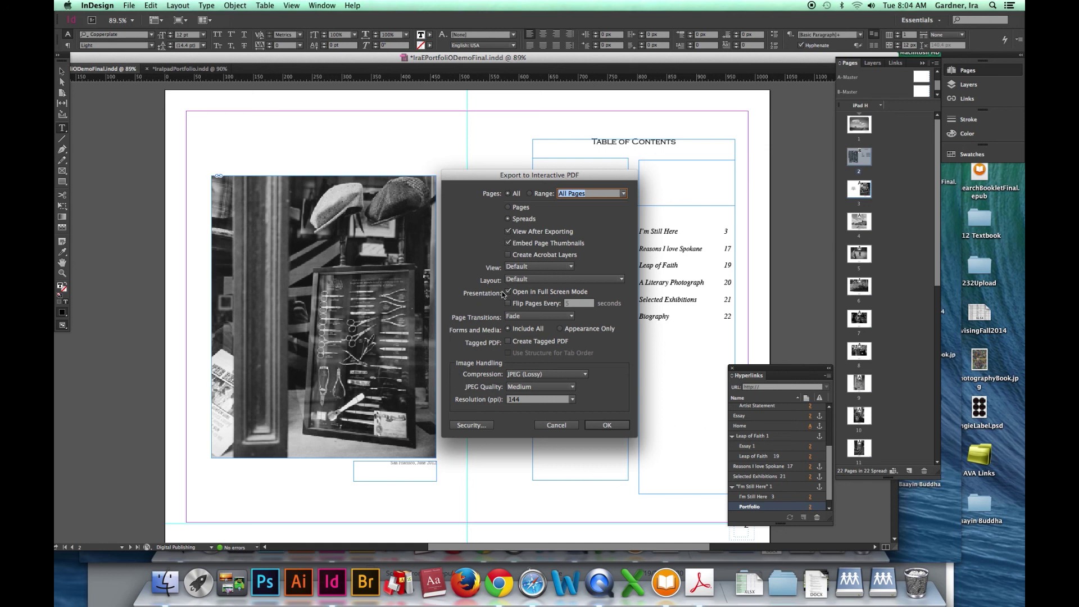
Keep the Fade page transition and JPEG (Lossy) image compression for the interactive PDF
click(534, 318)
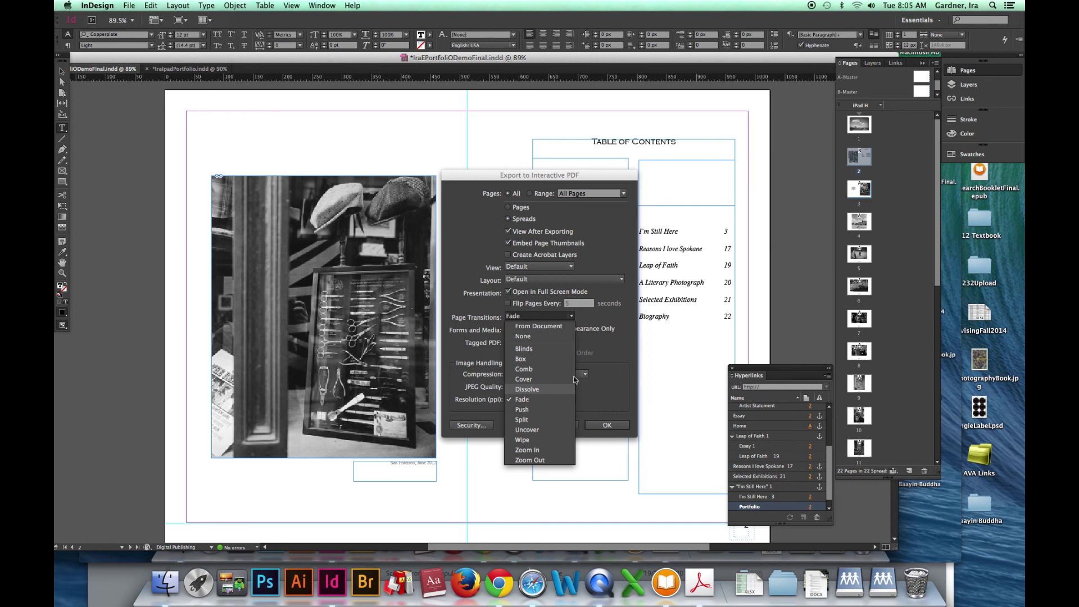
click(616, 344)
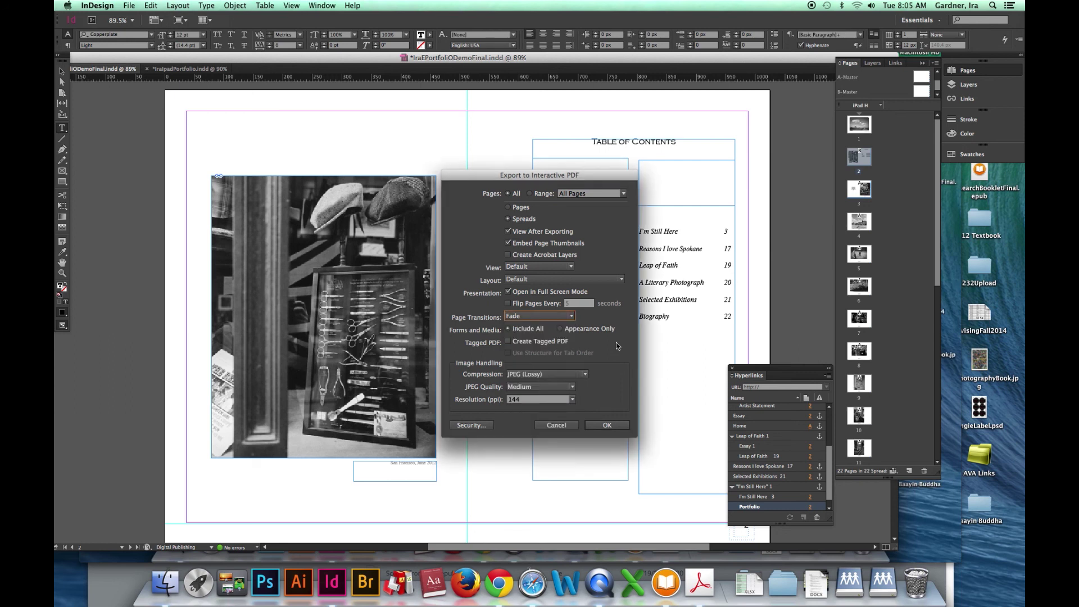
click(514, 375)
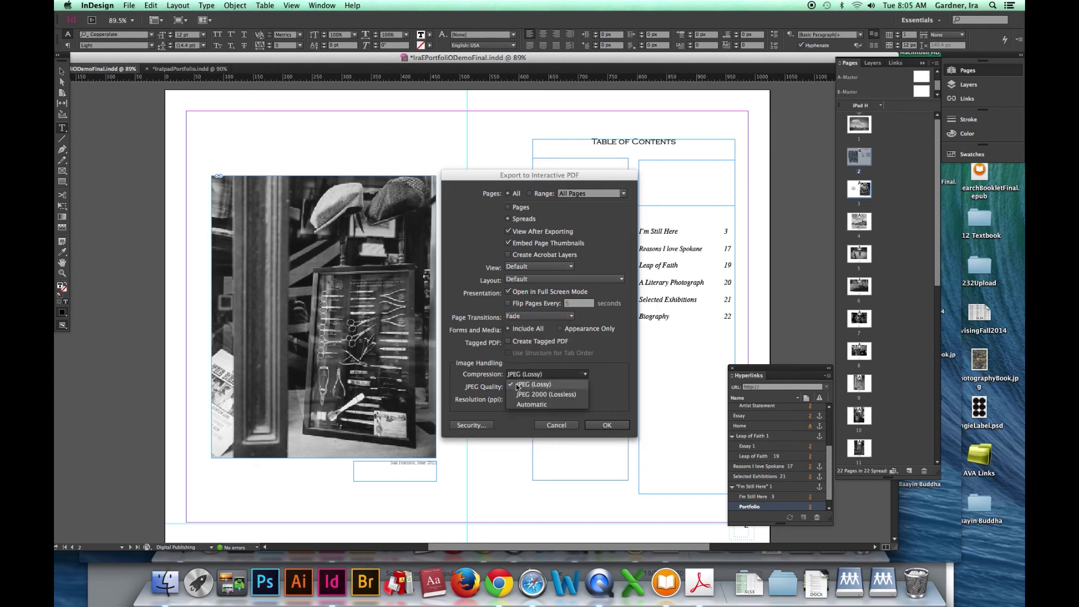
click(517, 385)
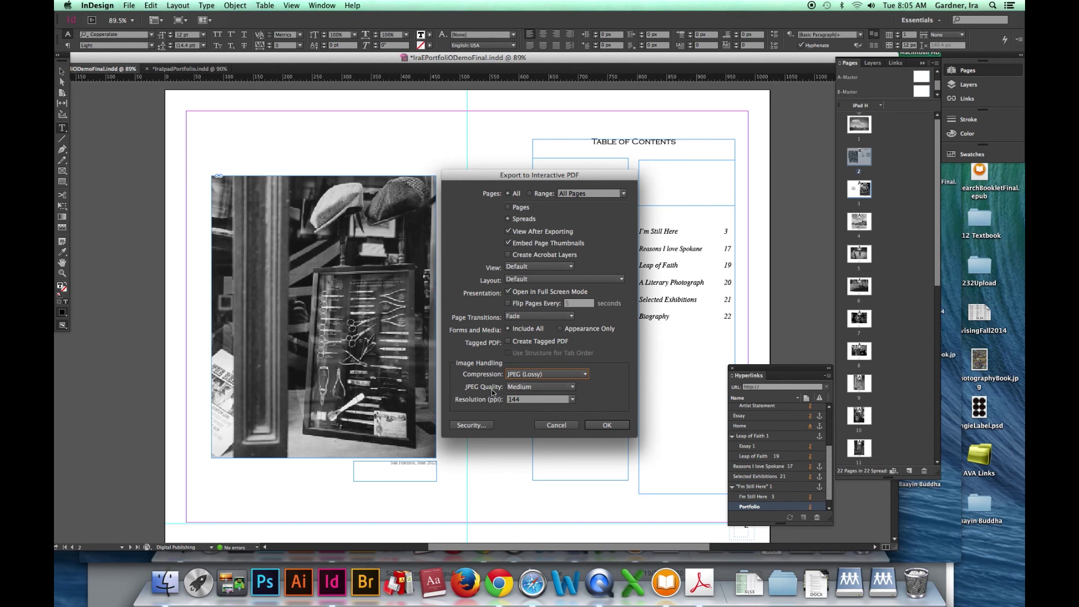
Set the JPEG quality to High and run the interactive PDF export
click(524, 387)
click(524, 427)
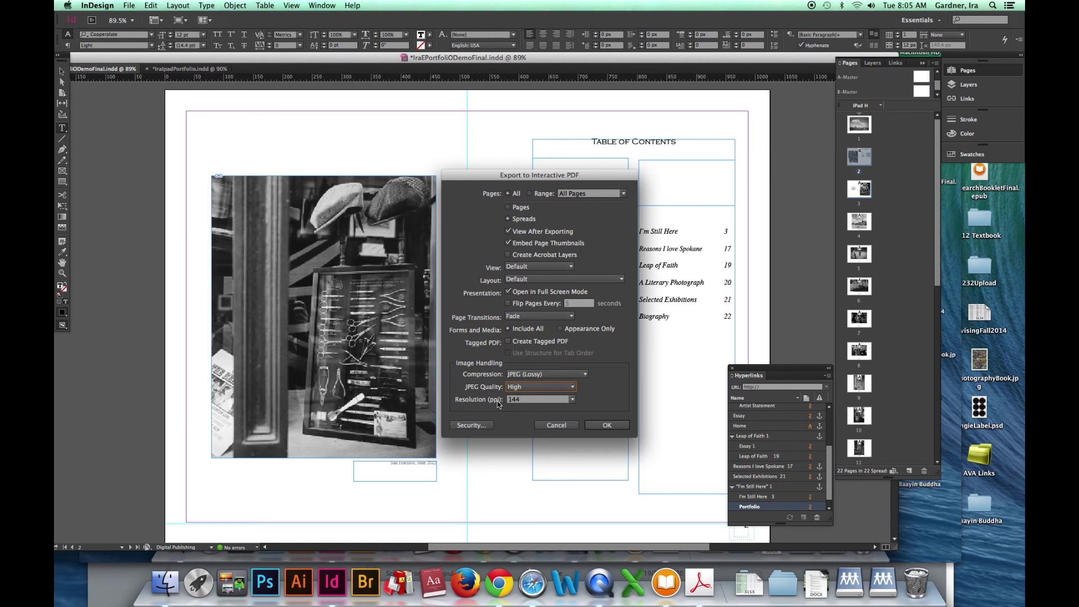
click(573, 400)
click(574, 400)
click(607, 425)
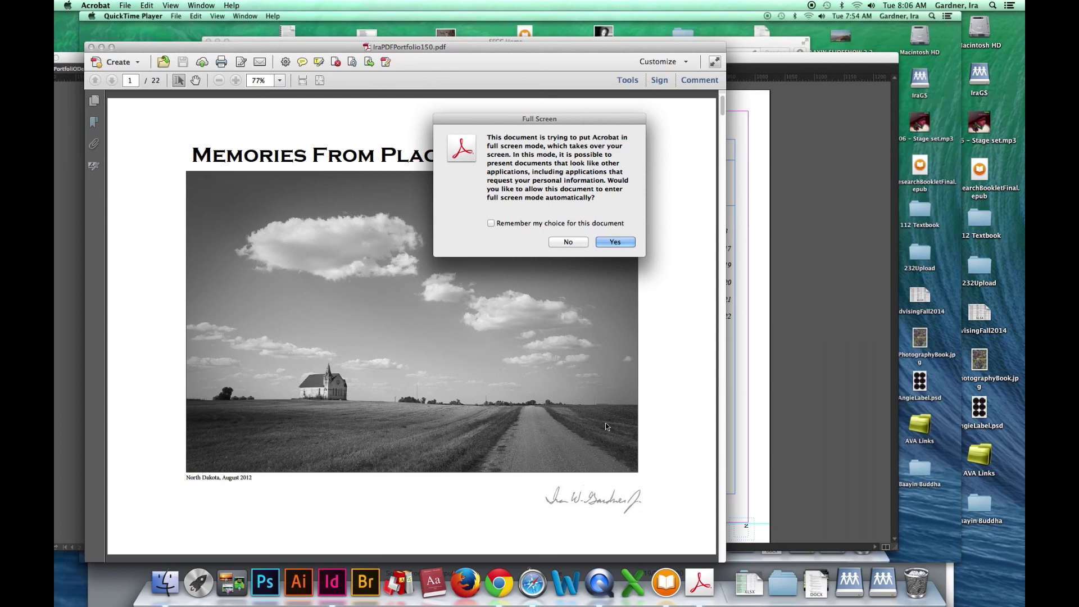
Allow the exported PDF to enter full screen mode and test the Portfolio link from the table of contents and its Home link
click(615, 242)
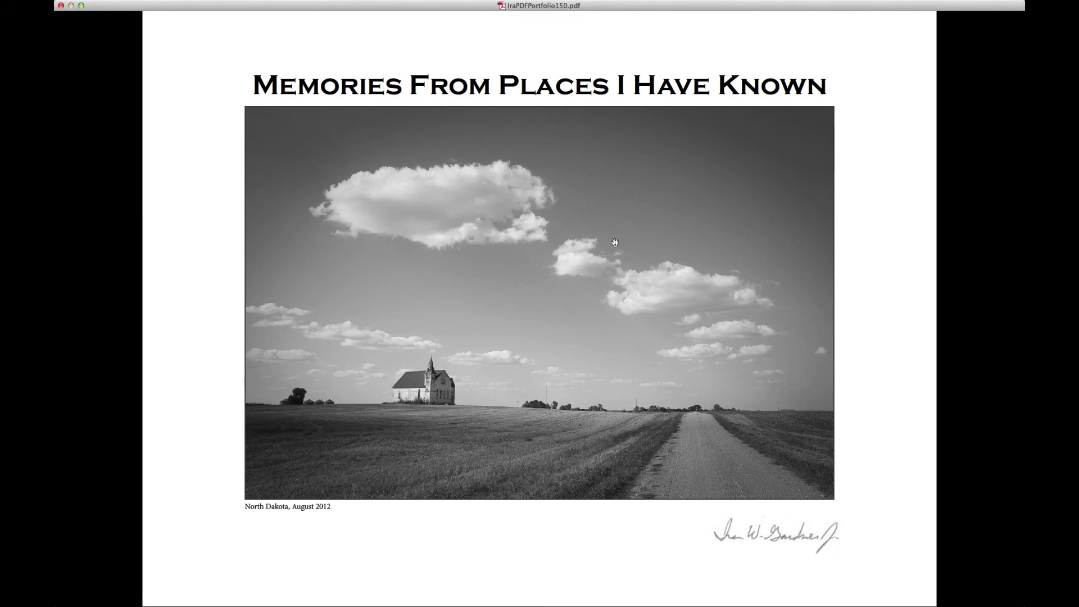
click(633, 316)
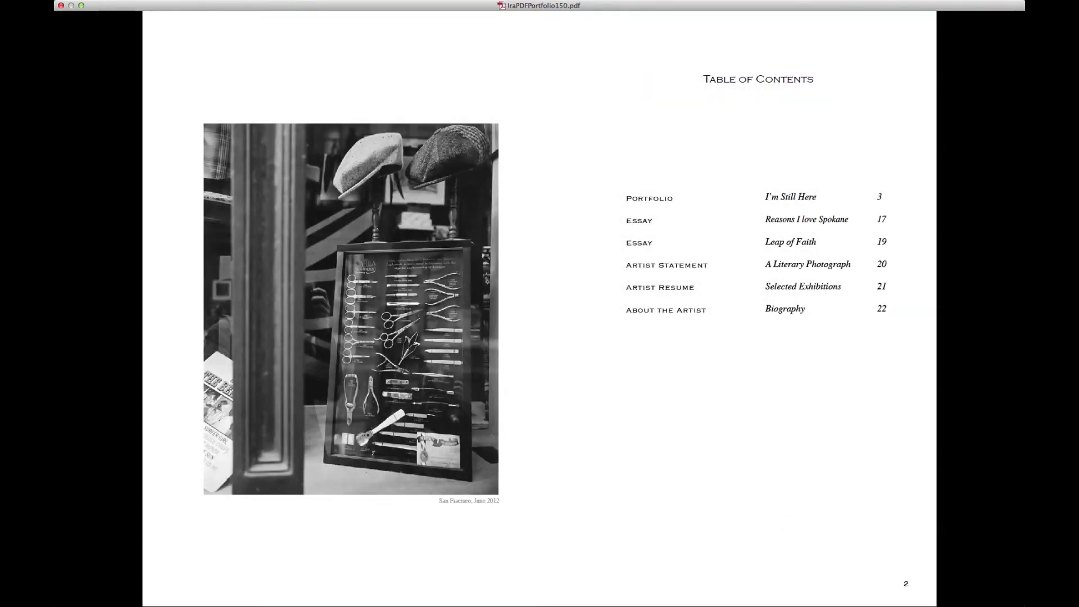
click(656, 200)
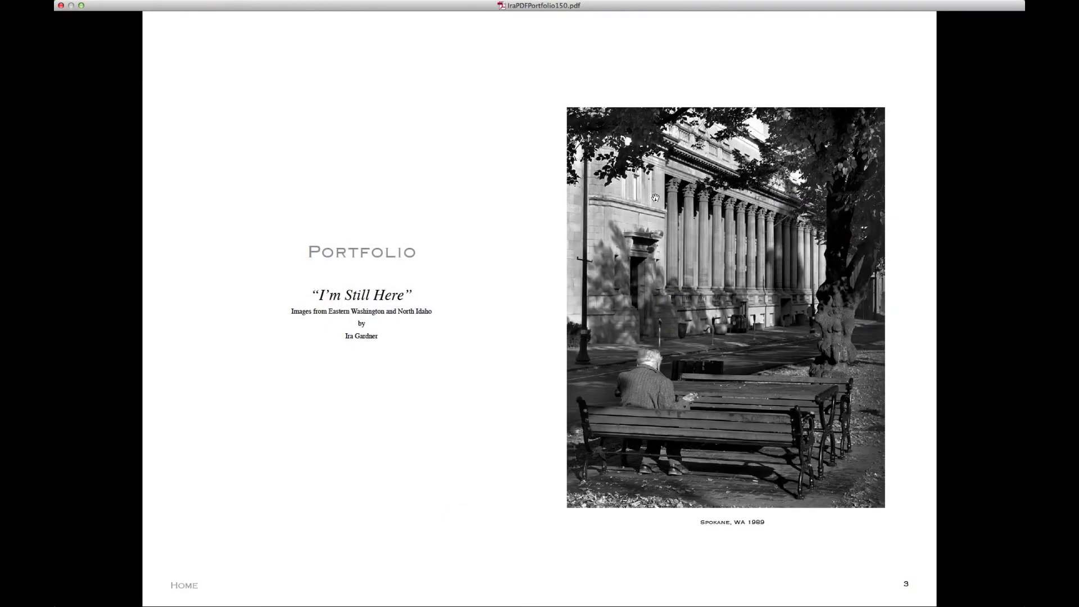
click(185, 589)
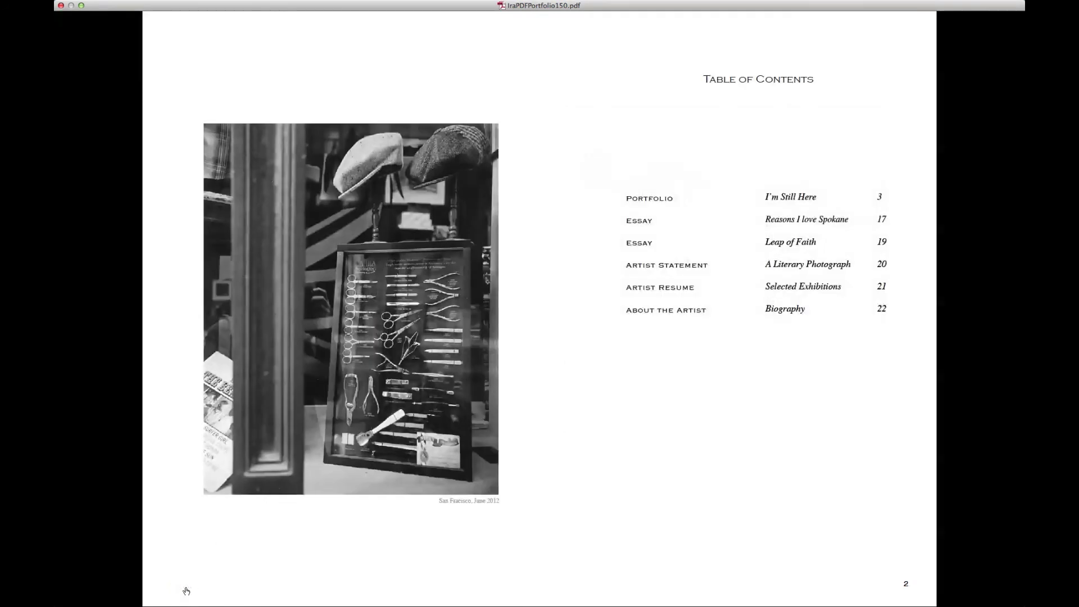
Test the Biography link and the Home link on the About the Artist page, and leave full screen mode
click(786, 310)
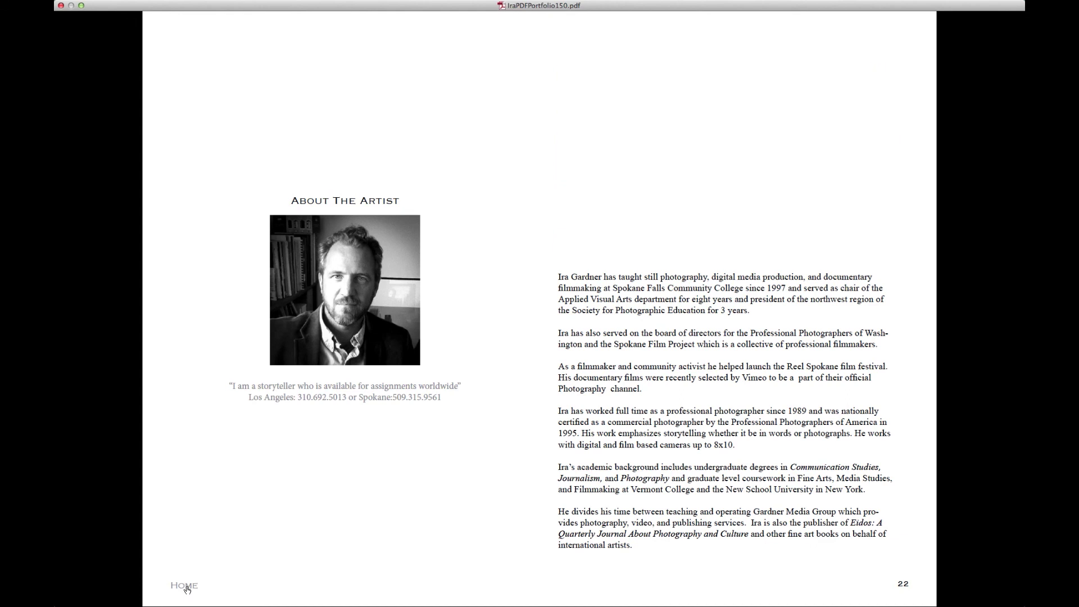
click(186, 587)
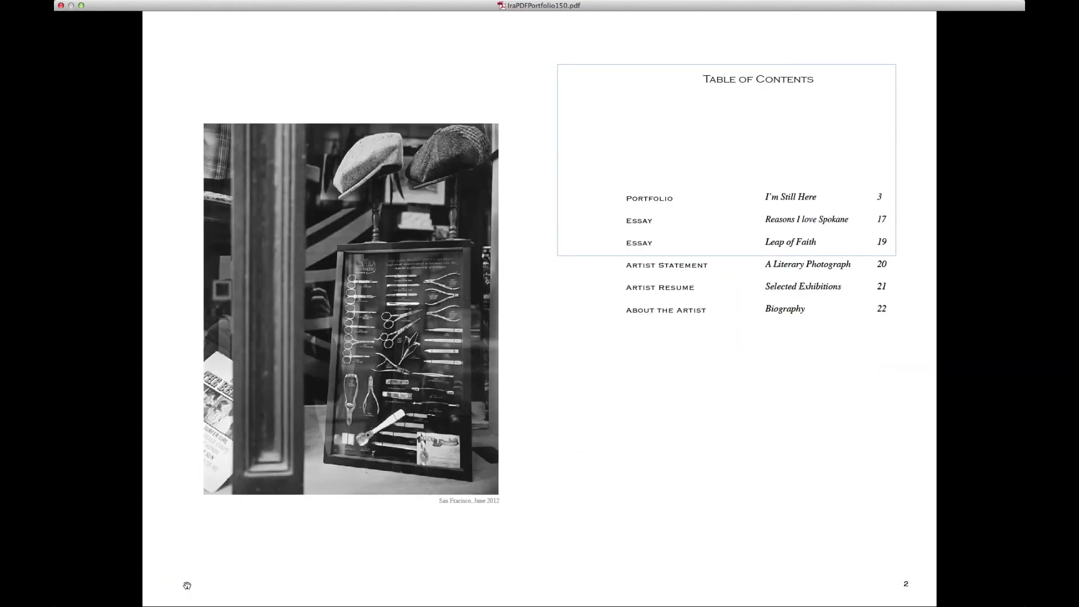
key(Escape)
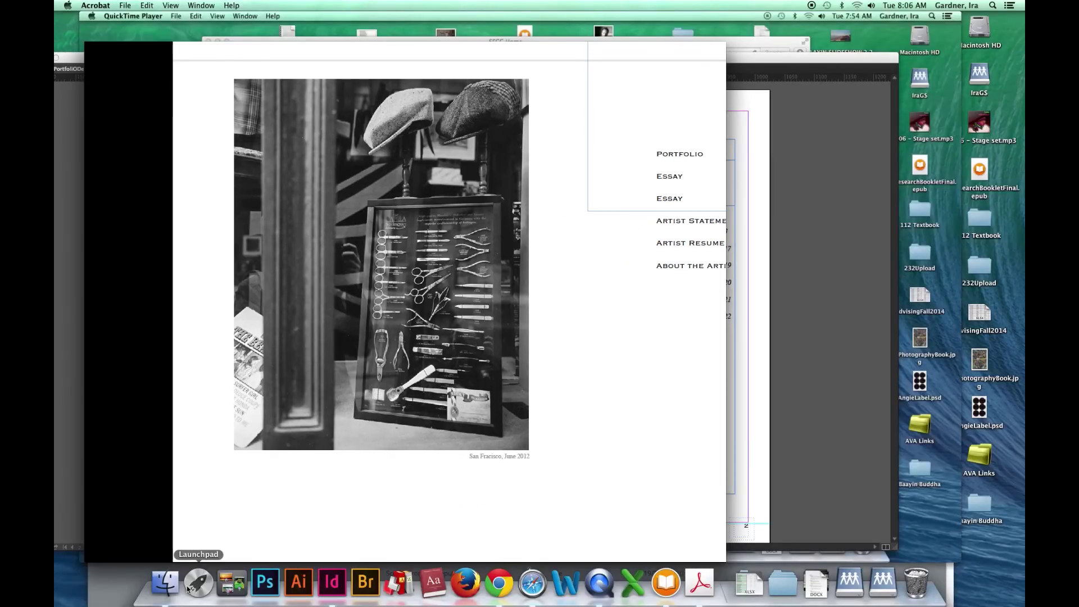